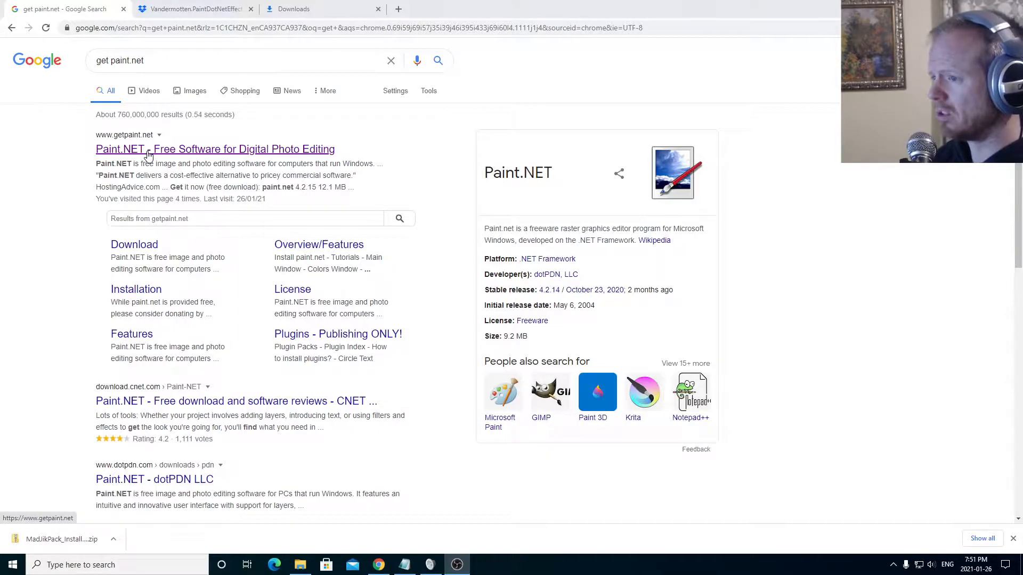
Step: Download the free paint.net 4.2.15 installer from the getpaint.net site through the dotPDN mirror
{"action": "left_click", "coordinate": [148, 153]}
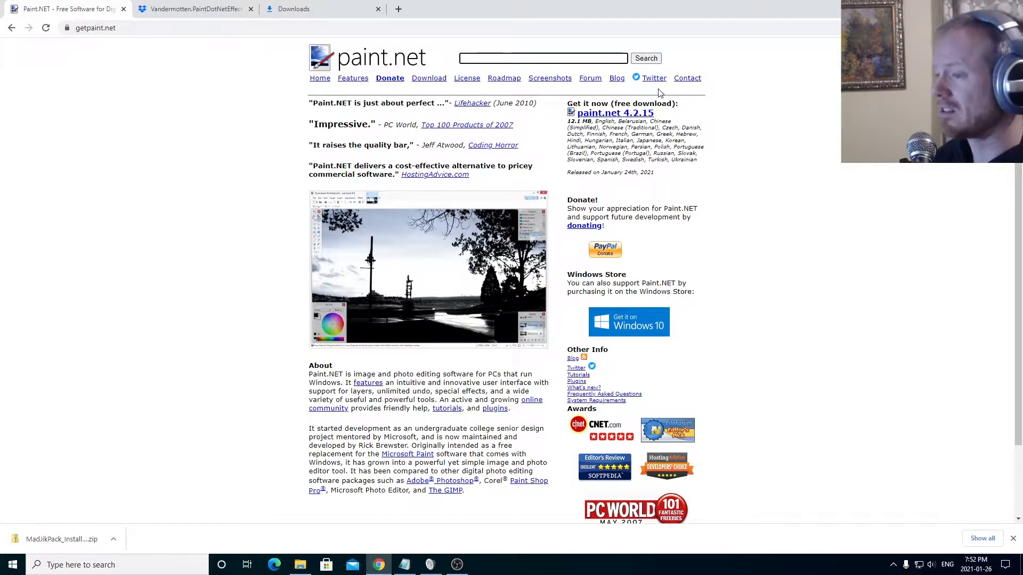
{"action": "left_click", "coordinate": [625, 107]}
{"action": "left_click", "coordinate": [622, 114]}
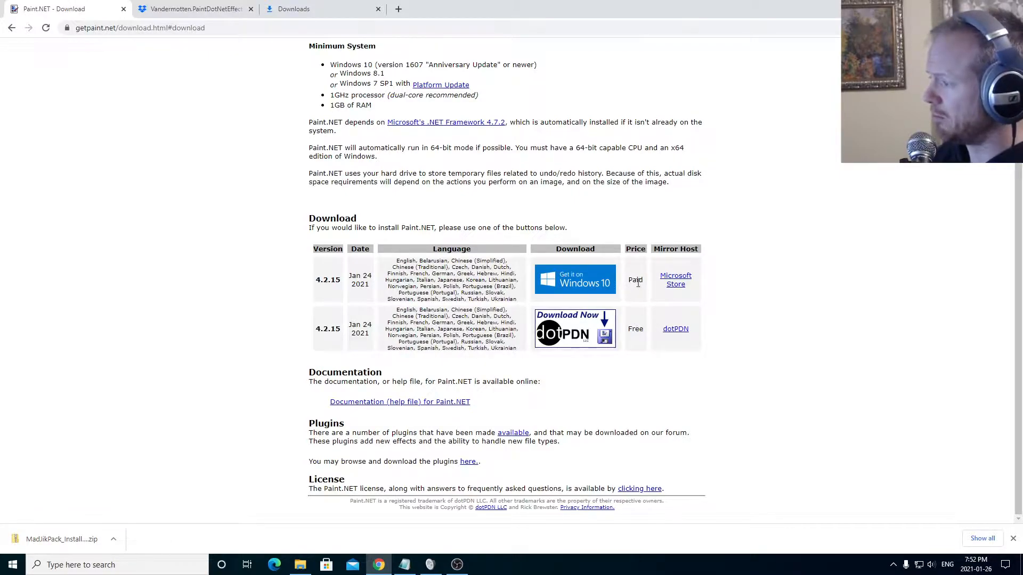
{"action": "left_click", "coordinate": [585, 323]}
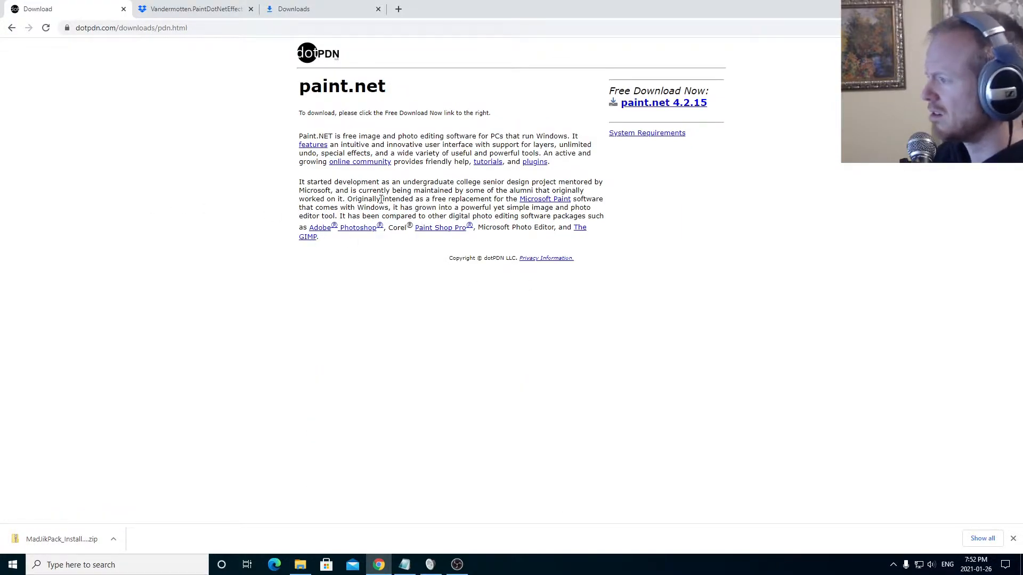
{"action": "left_click", "coordinate": [634, 104]}
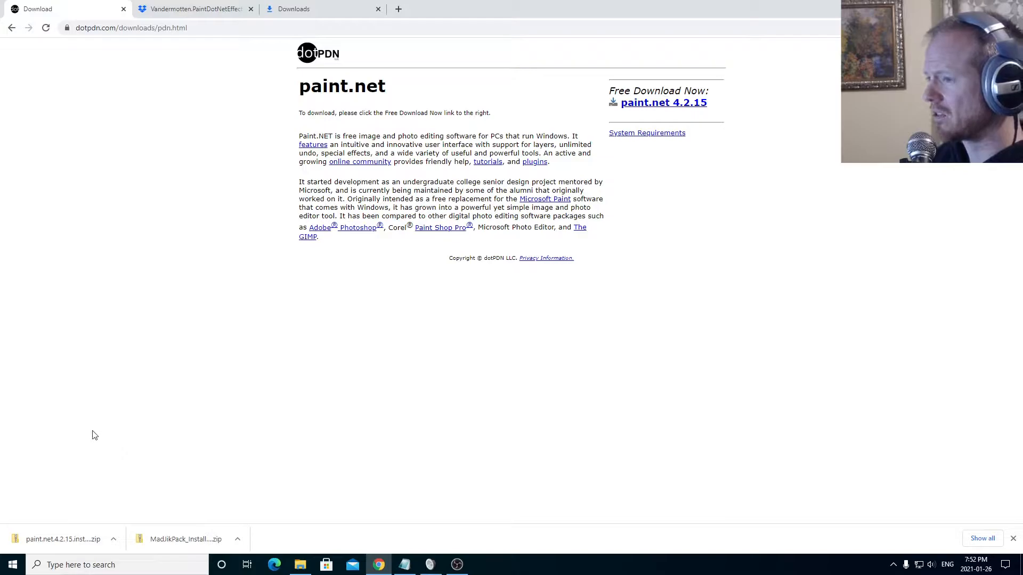
Step: Open the downloaded paint.net.4.2.15.install zip with File Explorer and launch the installer inside it
{"action": "left_click", "coordinate": [94, 546]}
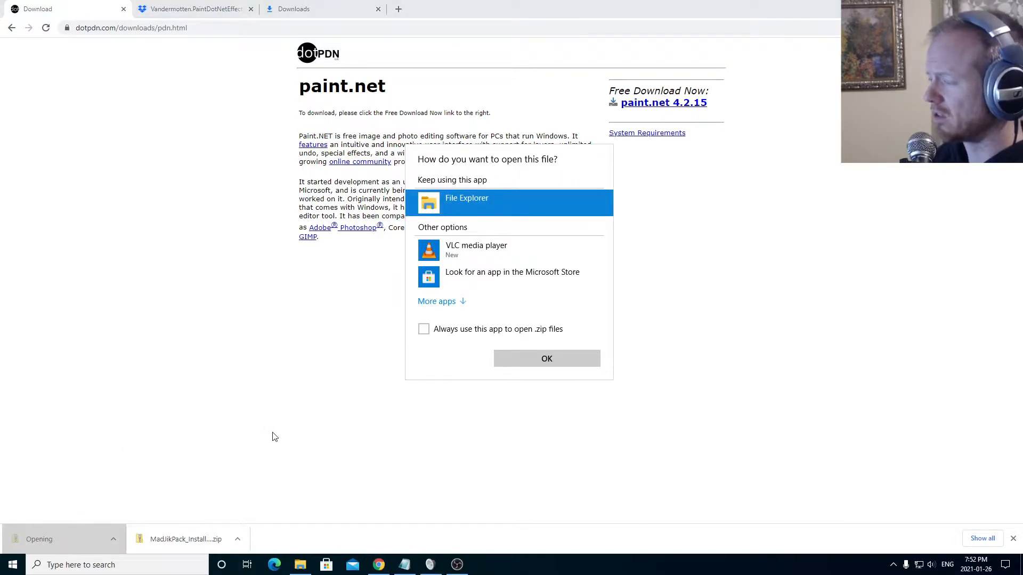
{"action": "left_click", "coordinate": [527, 360]}
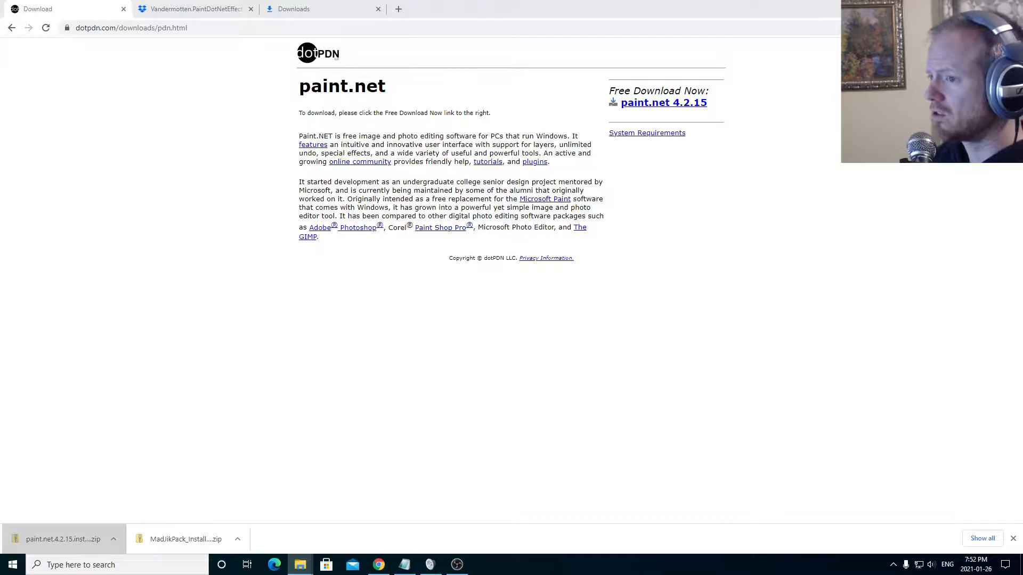
{"action": "mouse_move", "coordinate": [0, 125]}
{"action": "left_mouse_down"}
{"action": "mouse_move", "coordinate": [392, 127]}
{"action": "mouse_move", "coordinate": [554, 156]}
{"action": "left_mouse_up"}
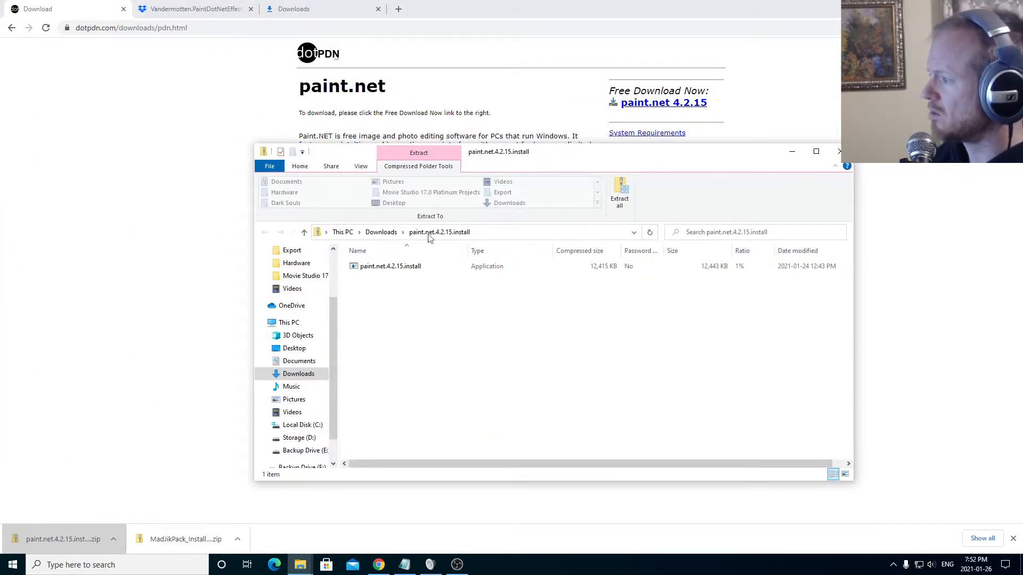
{"action": "left_click", "coordinate": [403, 267]}
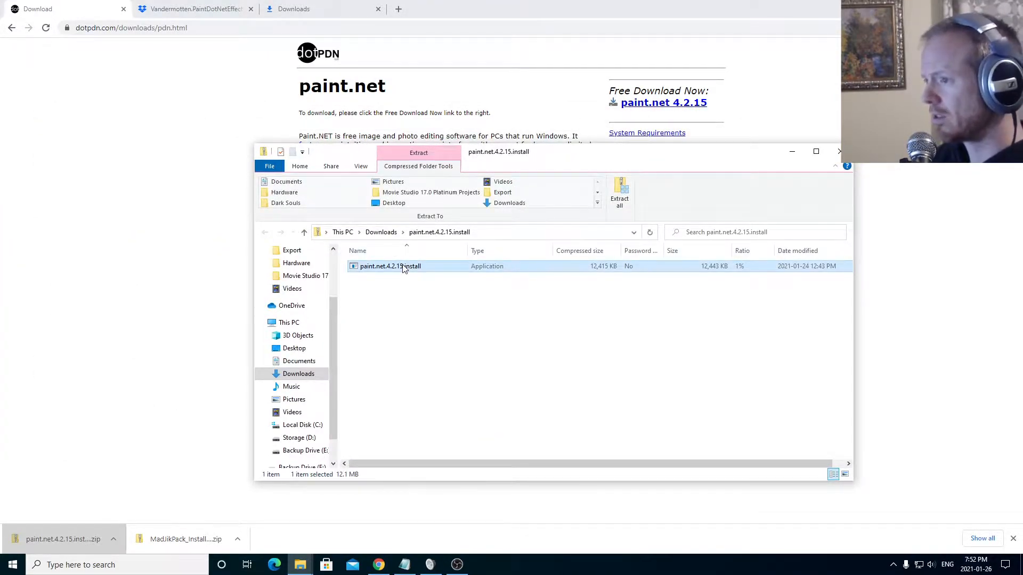
{"action": "double_click", "coordinate": [403, 267]}
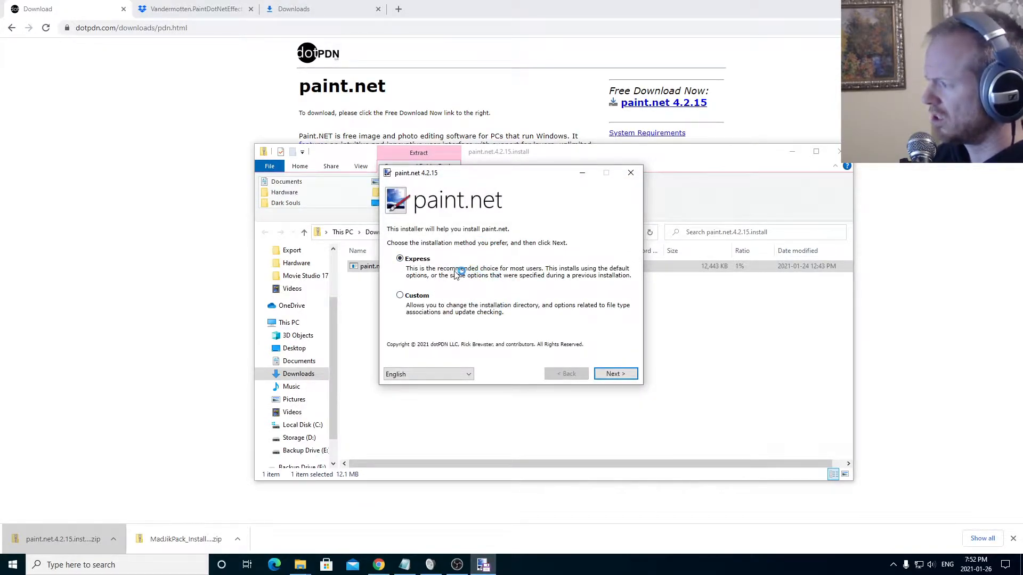
Step: Install paint.net with the Express method, accept the license agreement, finish the wizard and close the started program
{"action": "left_click", "coordinate": [614, 374]}
{"action": "left_click", "coordinate": [475, 353]}
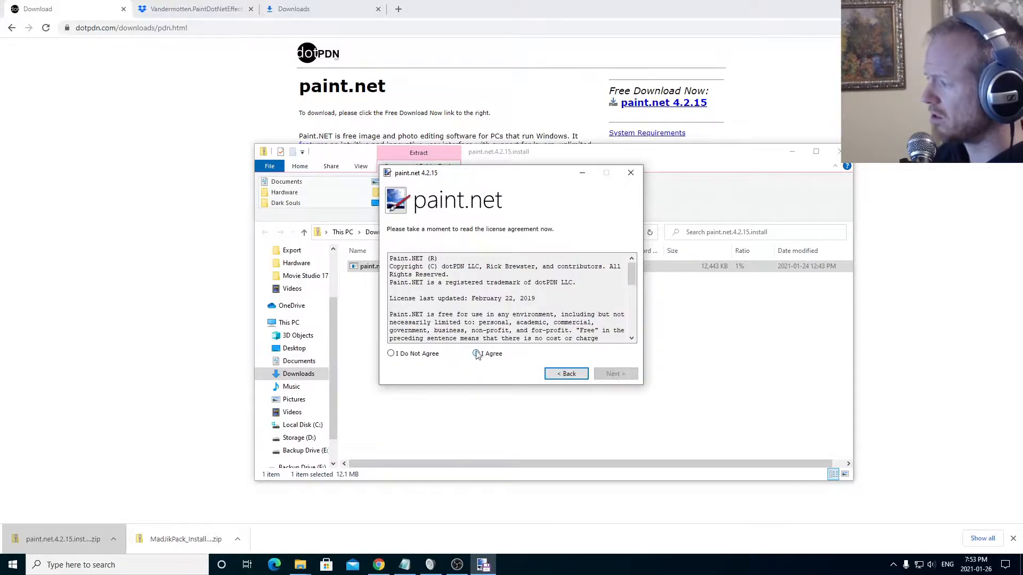
{"action": "left_click", "coordinate": [610, 374]}
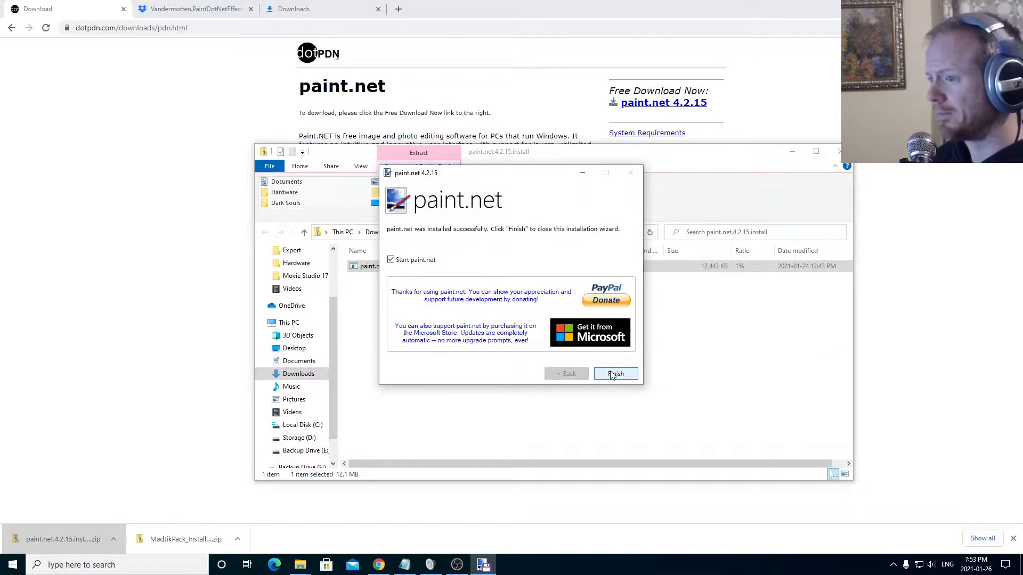
{"action": "left_click", "coordinate": [614, 374]}
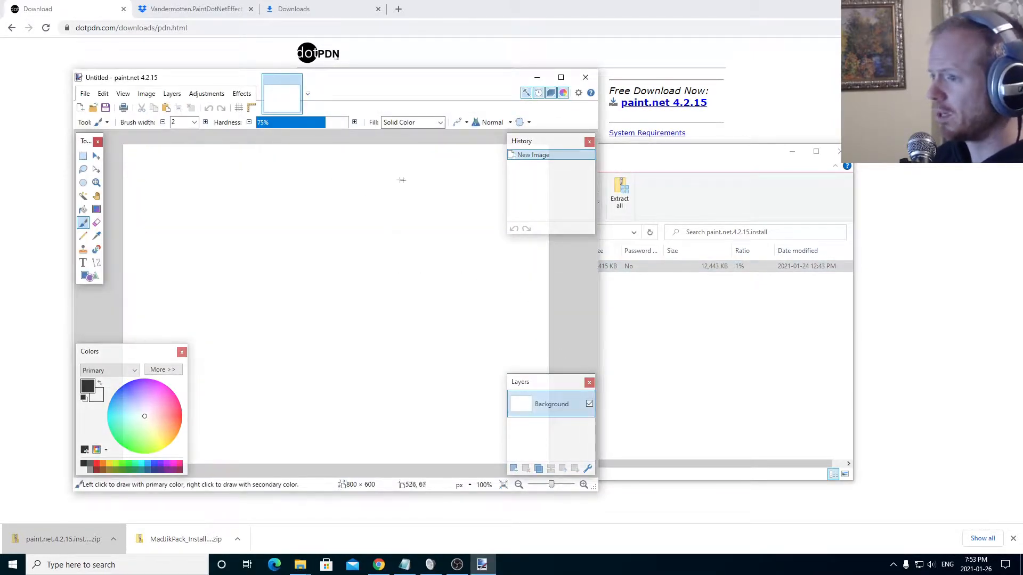
{"action": "left_click", "coordinate": [585, 78]}
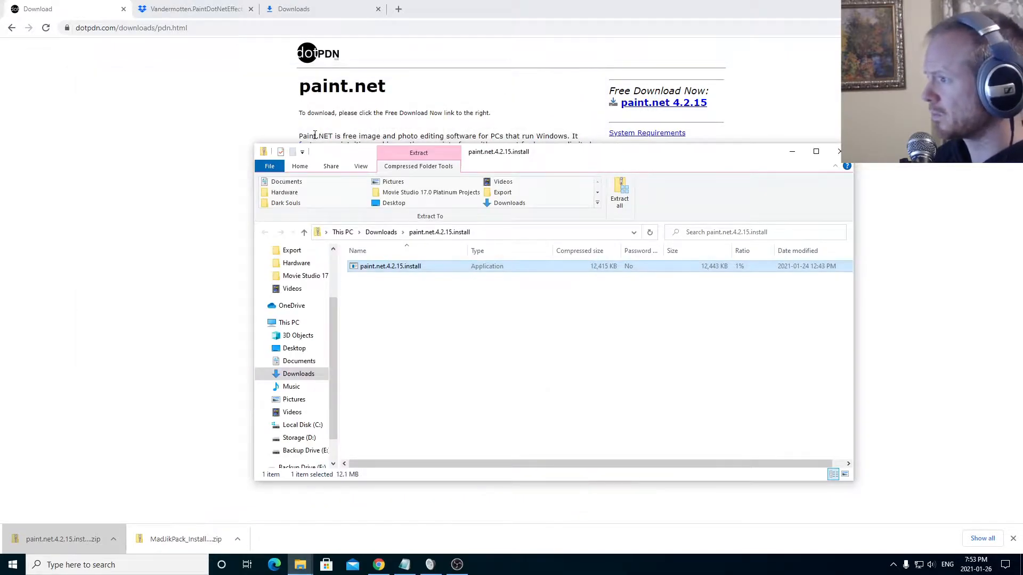
Step: Download Vandermotten.PaintDotNetEffects.zip directly from its Dropbox page and open the archive
{"action": "left_click", "coordinate": [217, 9]}
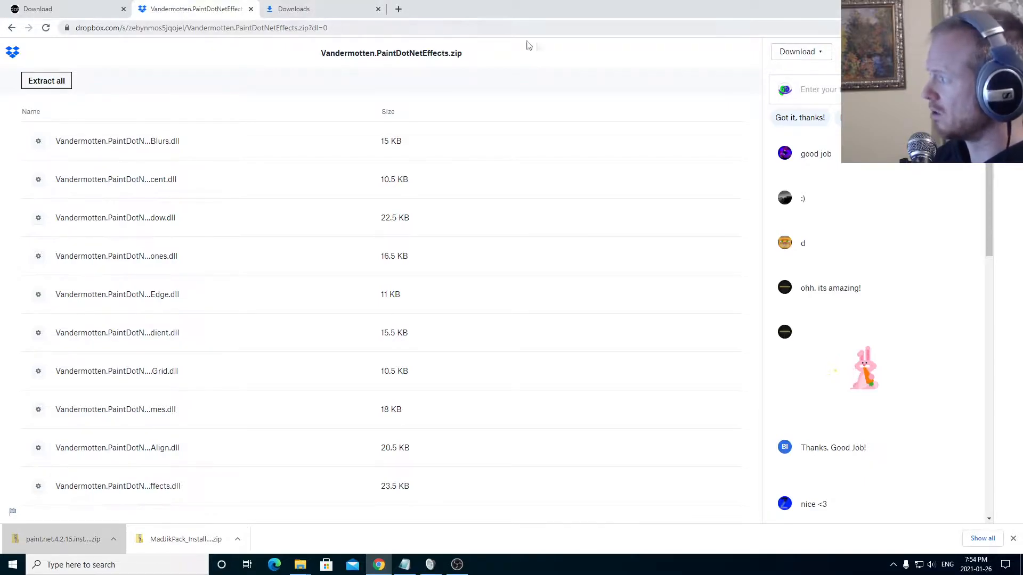
{"action": "left_click", "coordinate": [799, 52]}
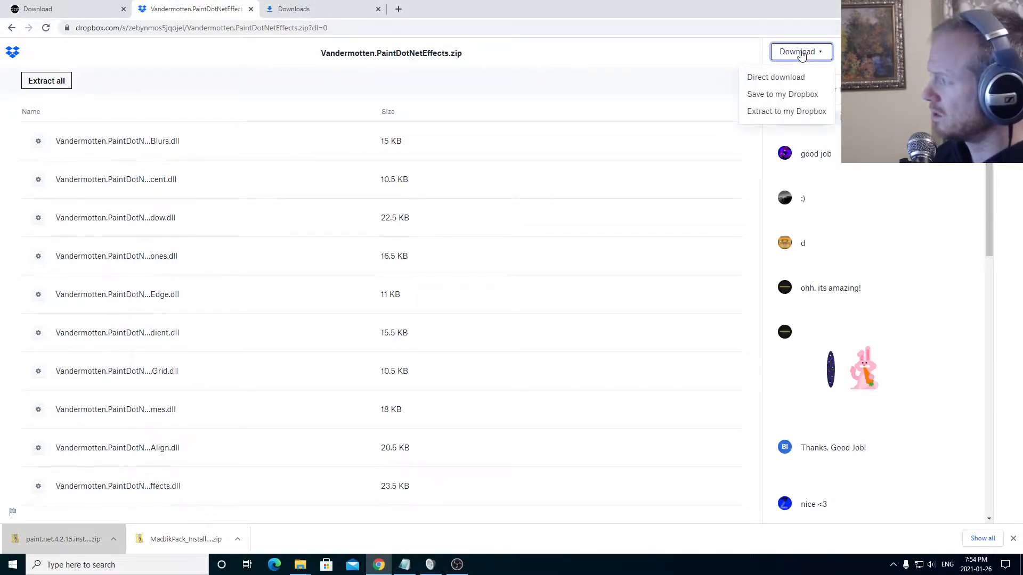
{"action": "left_click", "coordinate": [787, 78]}
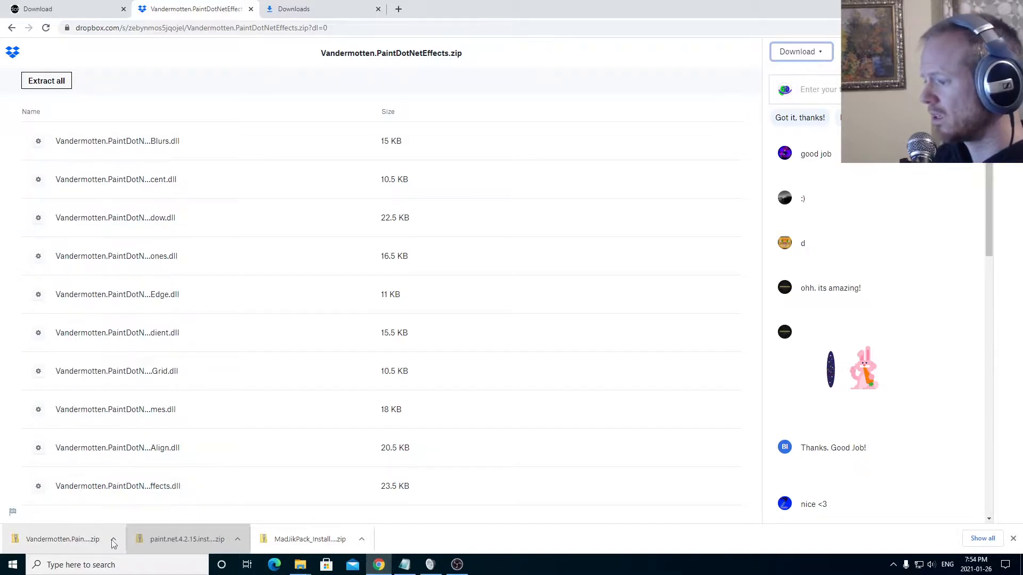
{"action": "left_click", "coordinate": [83, 546]}
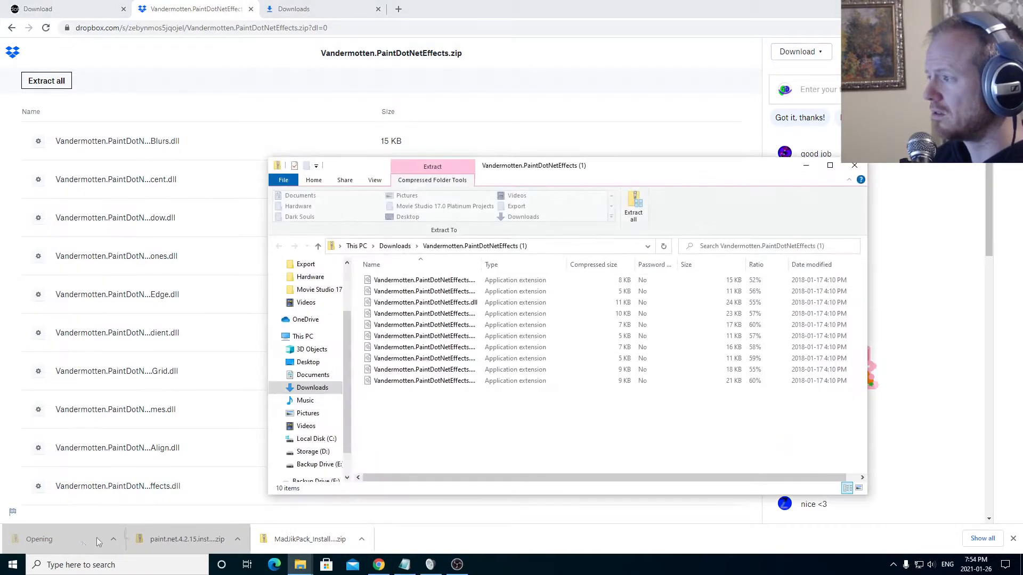
Step: Select all the DLL files in the archive and set their extraction destination to C:\Program Files\paint.net\Effects
{"action": "left_click", "coordinate": [455, 285]}
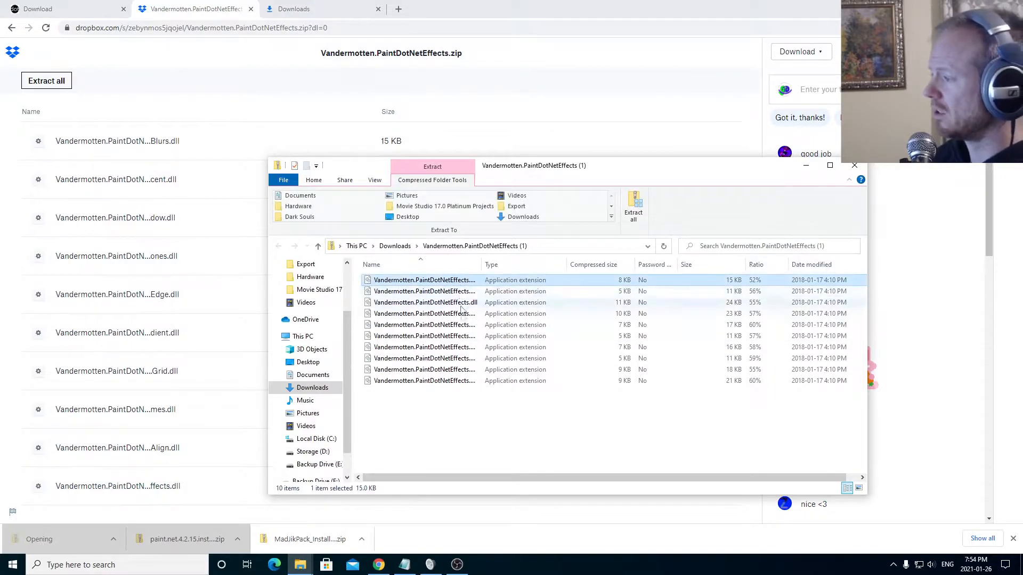
{"action": "left_click", "coordinate": [434, 380], "text": "shift"}
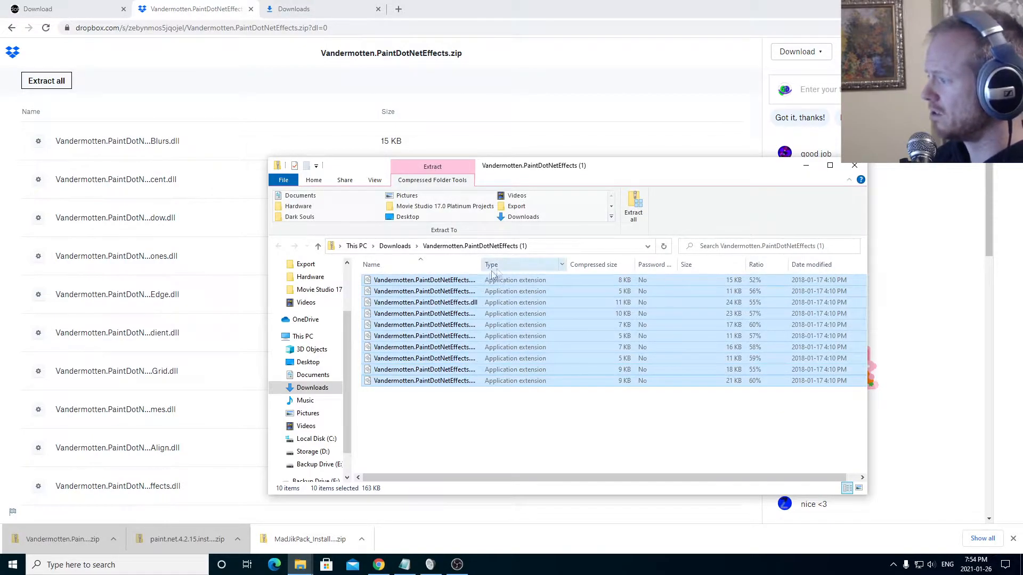
{"action": "left_click", "coordinate": [633, 207]}
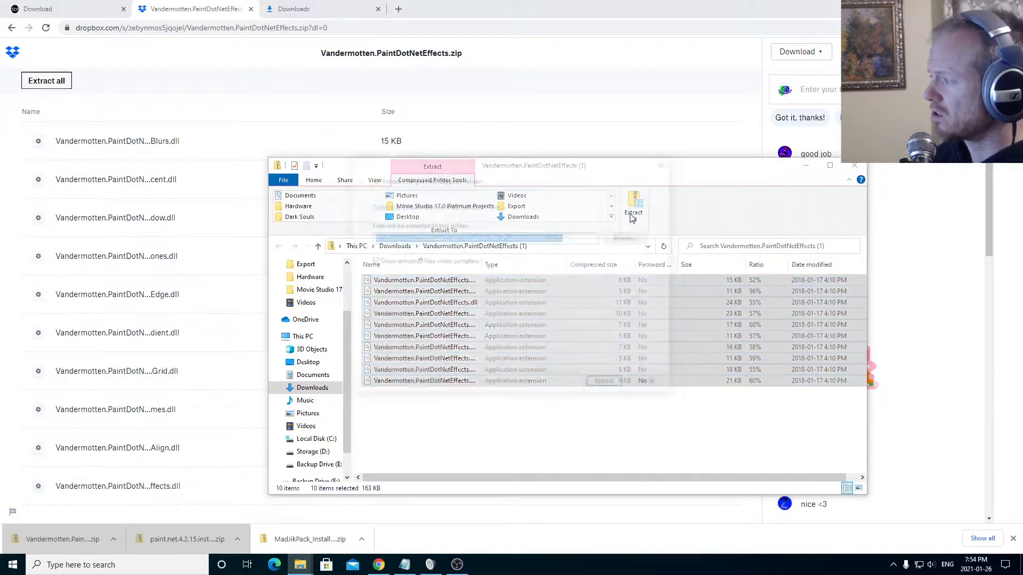
{"action": "left_click", "coordinate": [621, 238]}
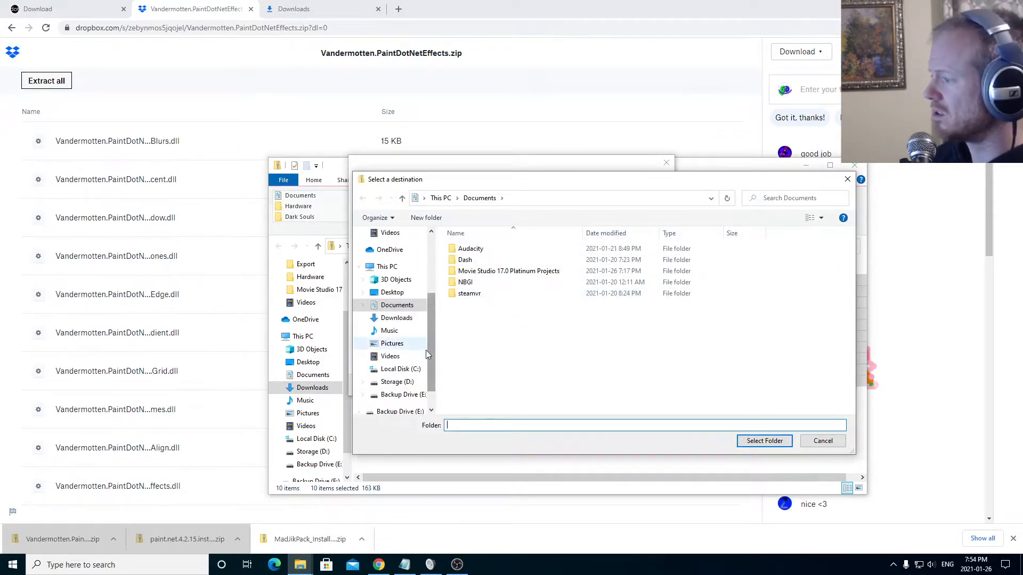
{"action": "left_click", "coordinate": [413, 371]}
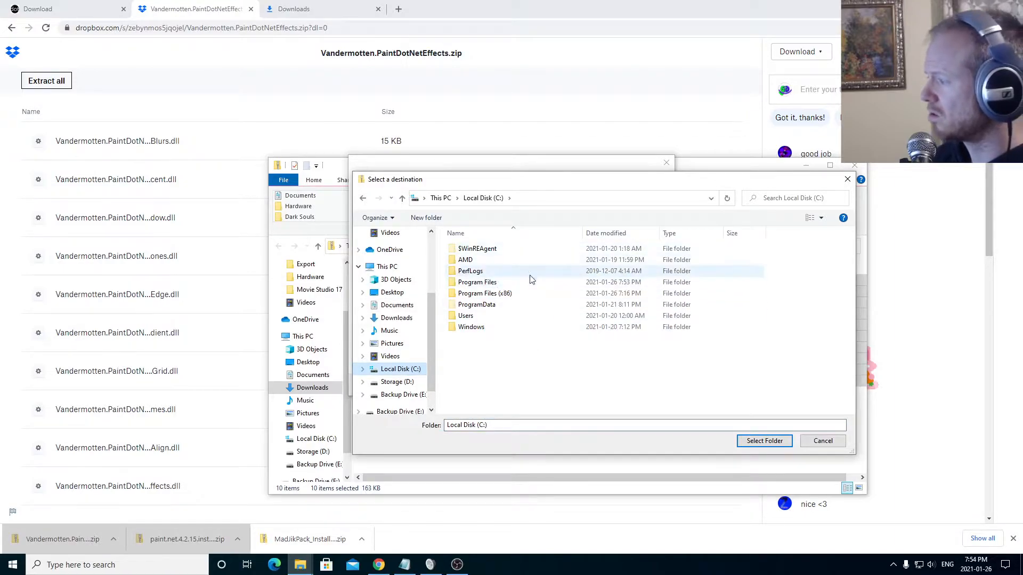
{"action": "double_click", "coordinate": [488, 282]}
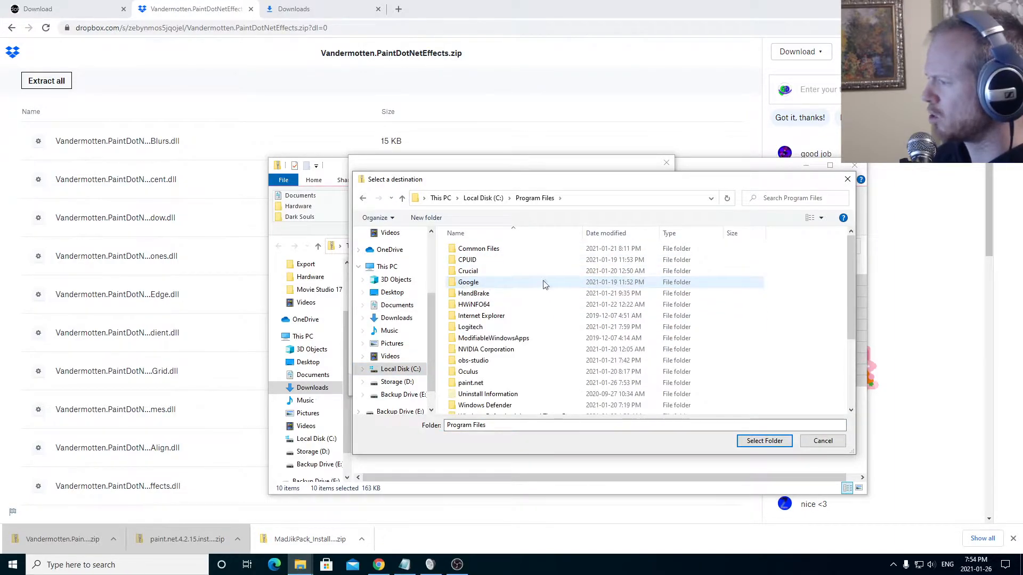
{"action": "double_click", "coordinate": [471, 383]}
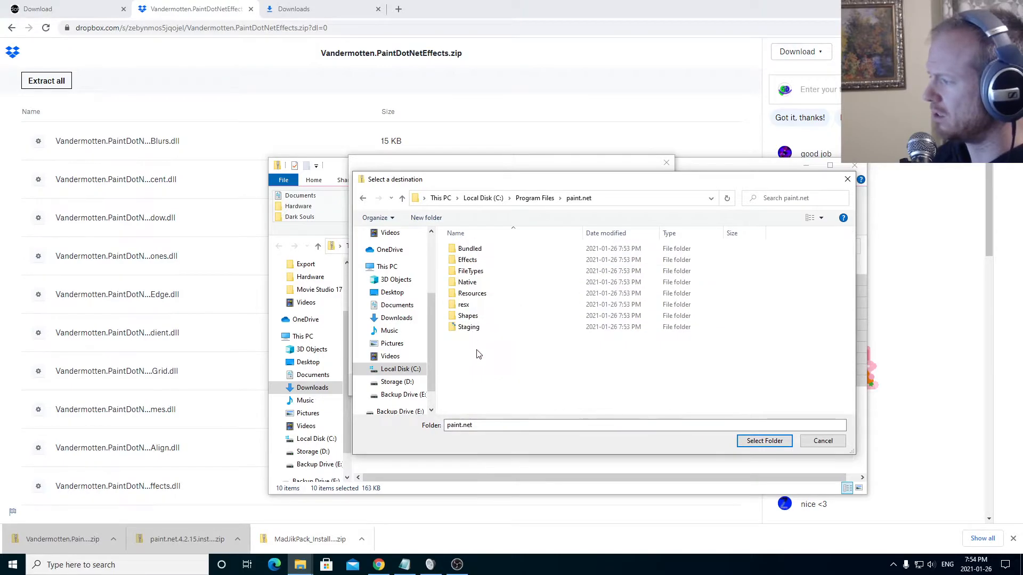
{"action": "double_click", "coordinate": [468, 261]}
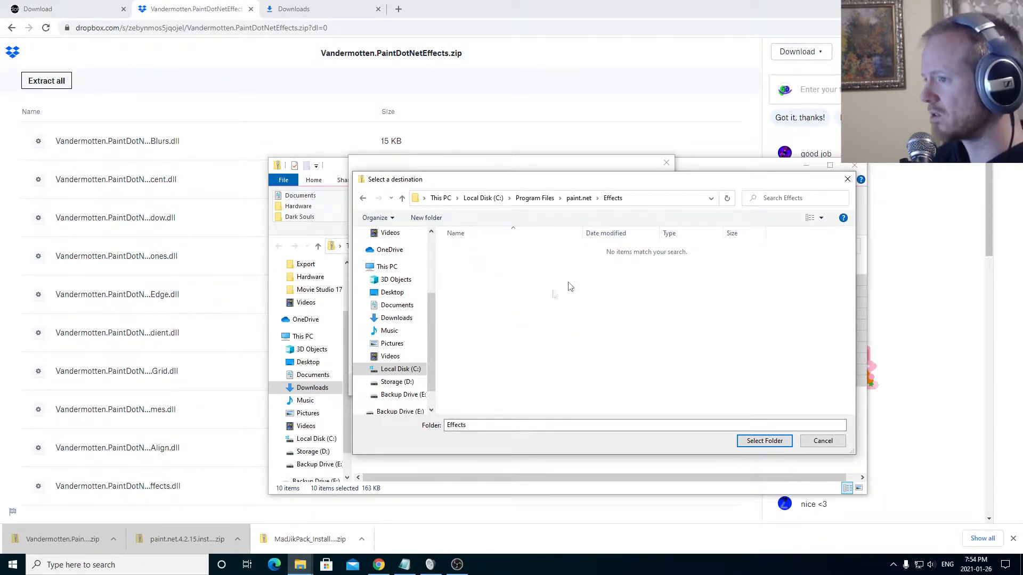
{"action": "left_click", "coordinate": [771, 444]}
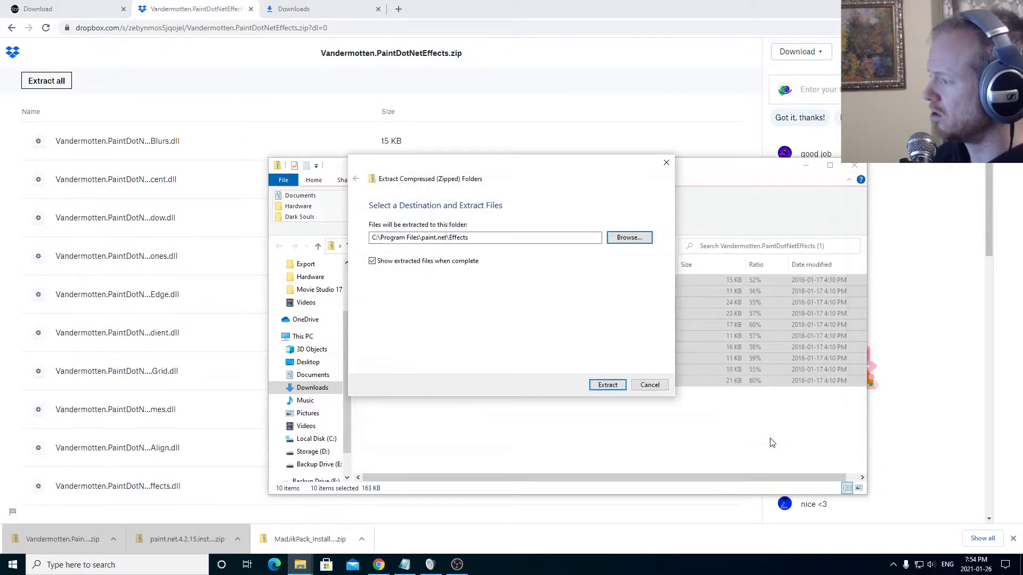
Step: Extract the effect files, granting administrator permission for all current items
{"action": "left_click", "coordinate": [607, 385]}
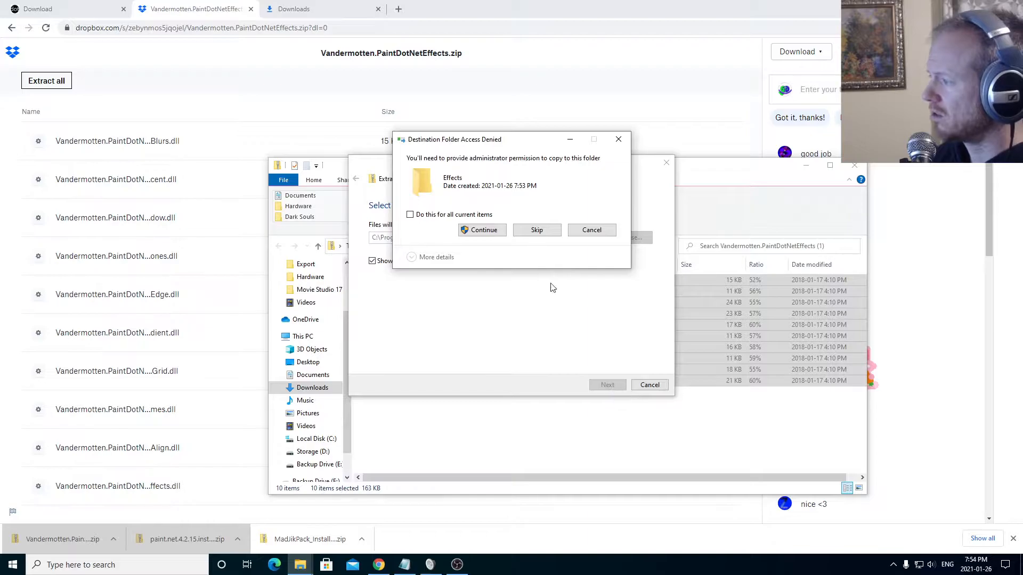
{"action": "left_click", "coordinate": [426, 215]}
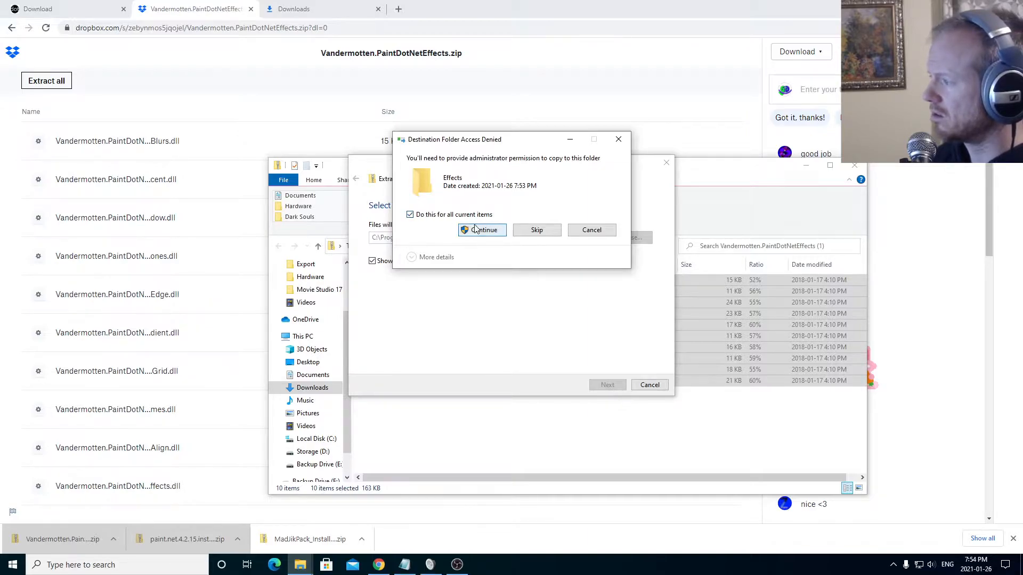
{"action": "left_click", "coordinate": [475, 230]}
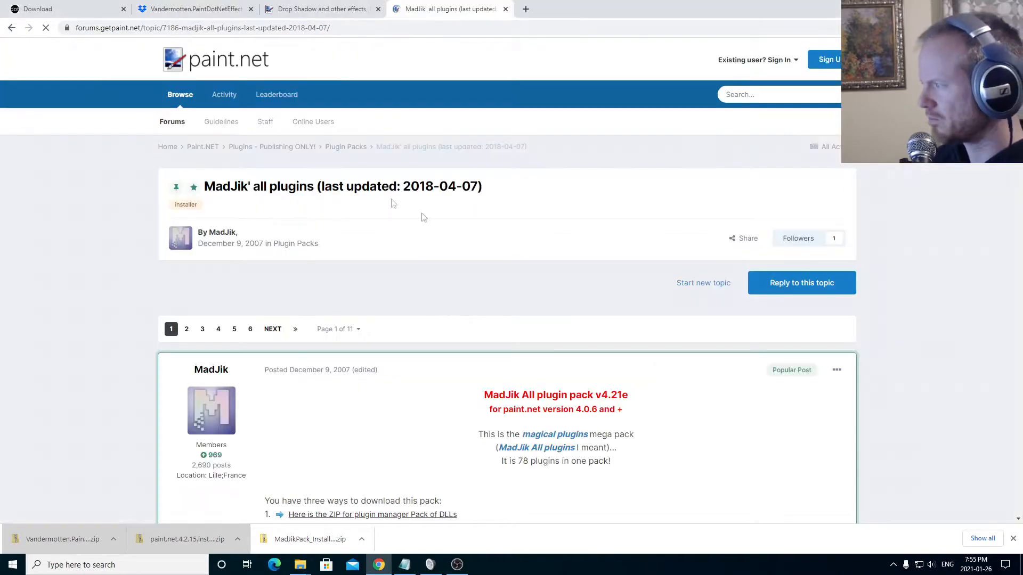
Step: Download the ZIP Pack of DLLs from the MadJik forum topic as MadJikPack (1) in Downloads, keeping the blocked file
{"action": "scroll", "coordinate": [531, 261], "scroll_direction": "down", "scroll_amount": 4}
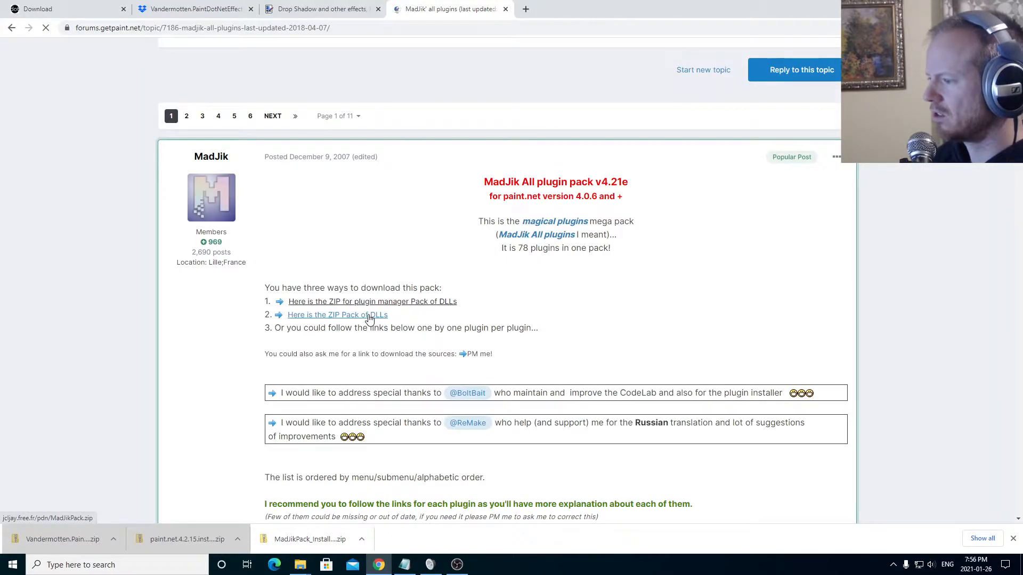
{"action": "left_click", "coordinate": [347, 317]}
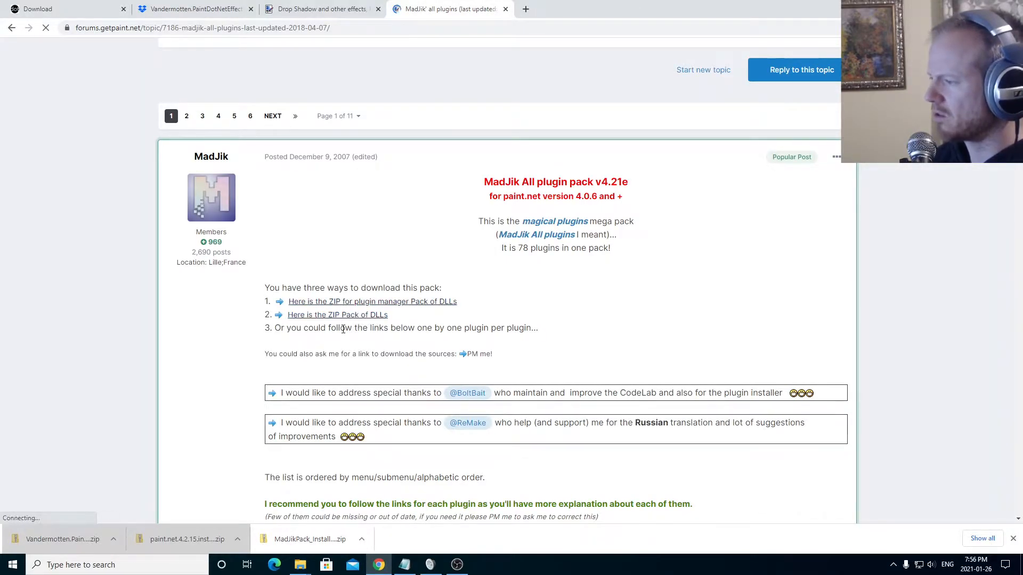
{"action": "right_click", "coordinate": [356, 318]}
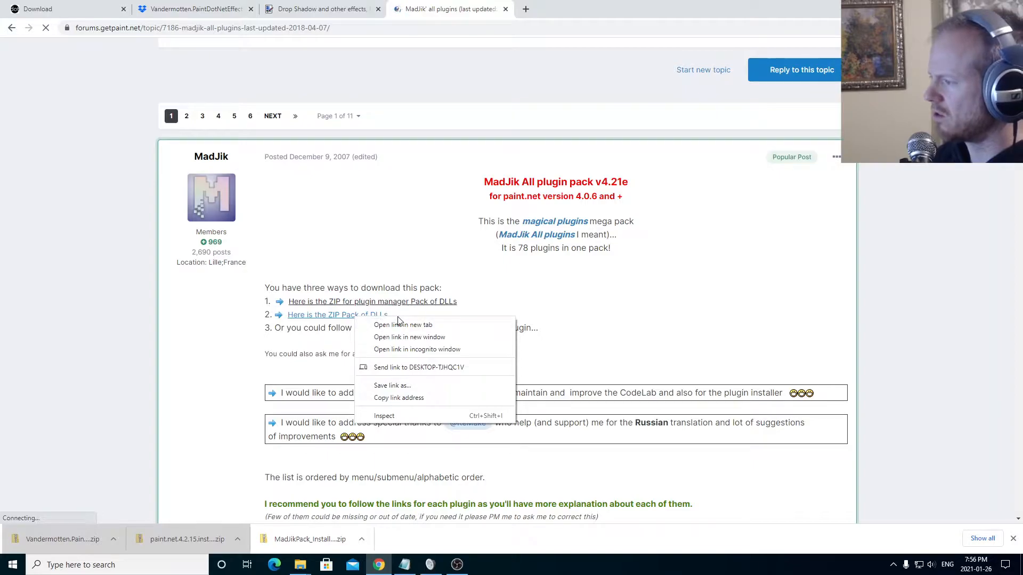
{"action": "left_click", "coordinate": [395, 386]}
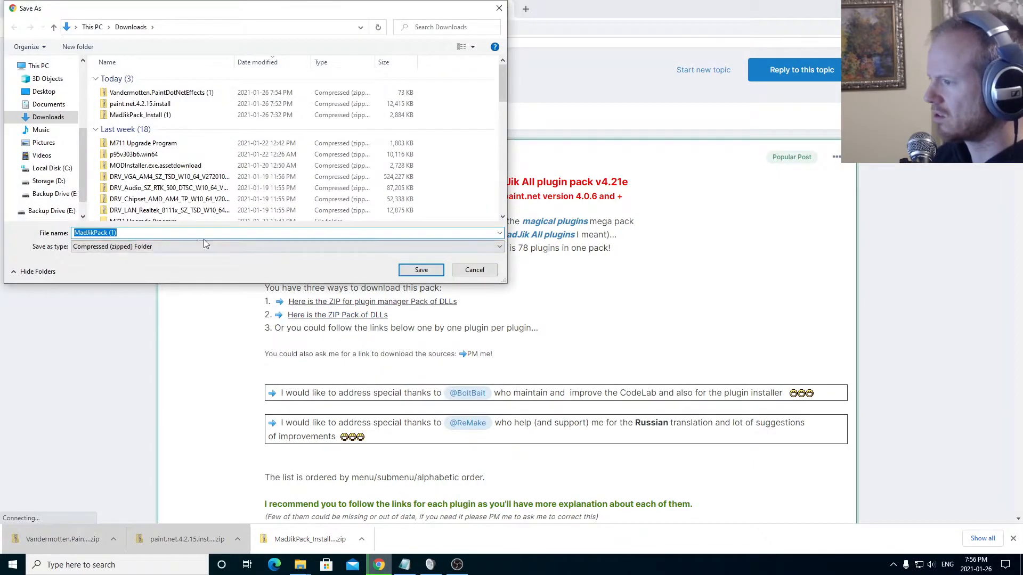
{"action": "left_click", "coordinate": [428, 272]}
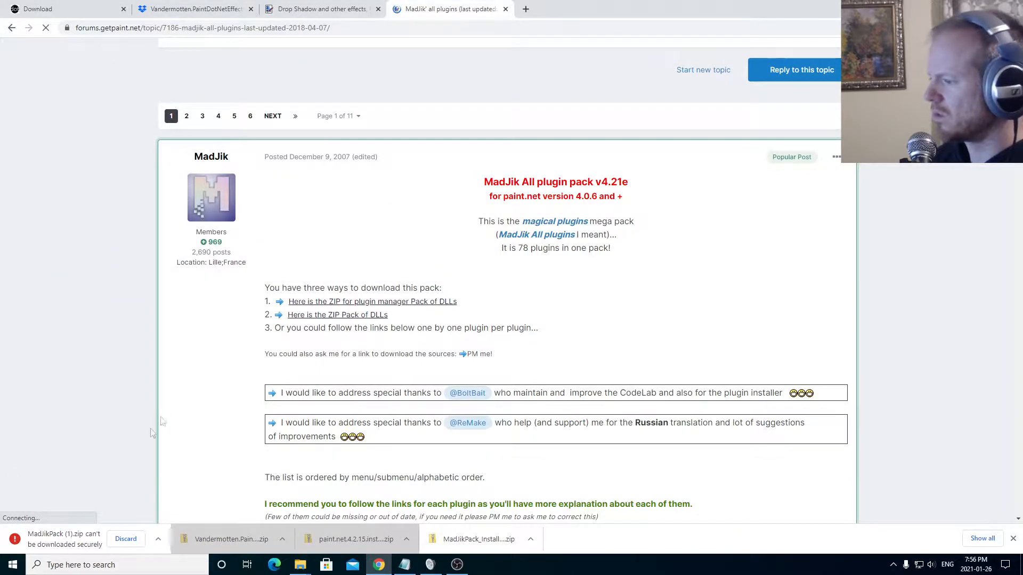
{"action": "left_click", "coordinate": [158, 541]}
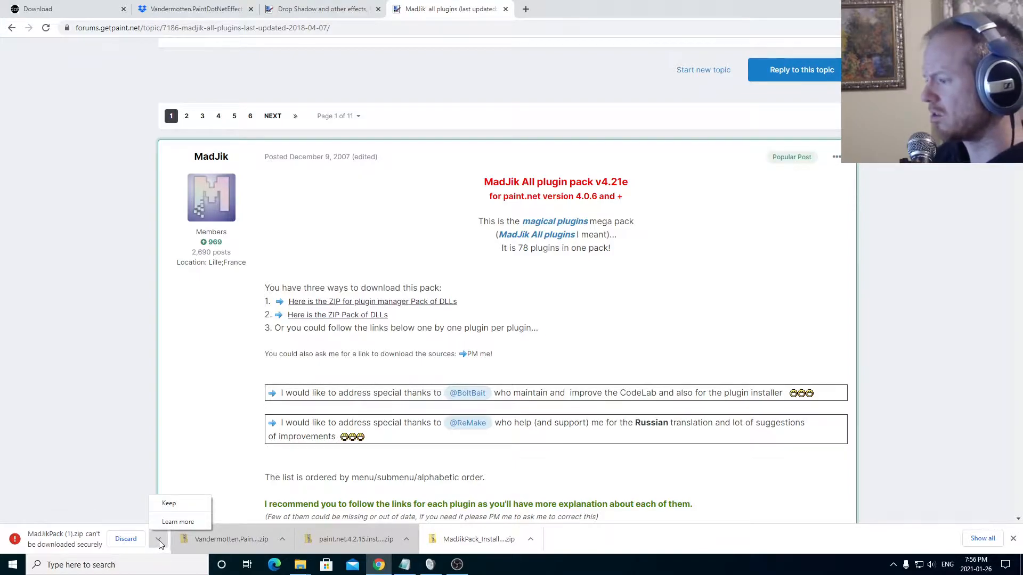
{"action": "left_click", "coordinate": [169, 504]}
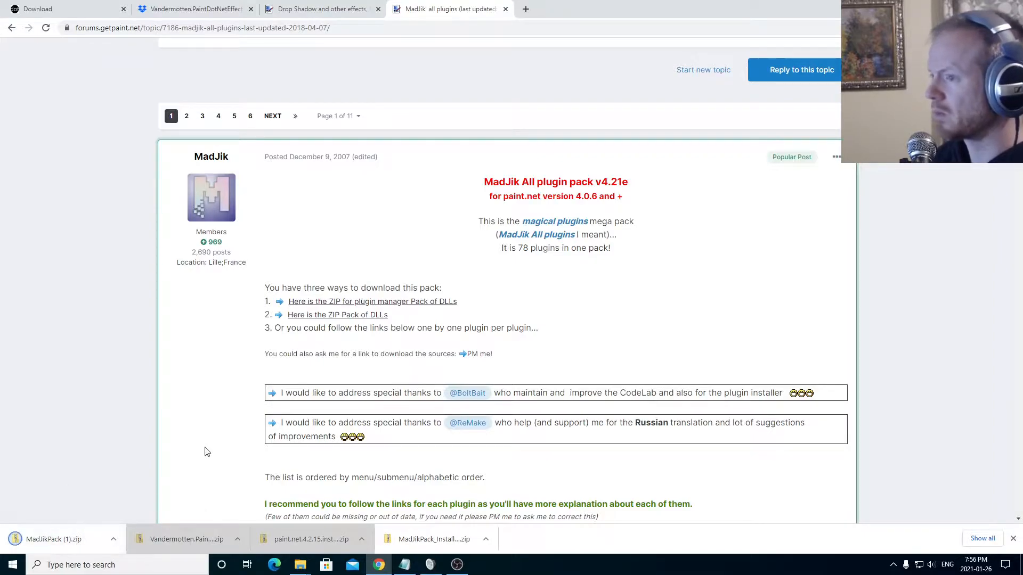
Step: Open the MadJikPack (1).zip archive and set its extraction destination to C:\Program Files\paint.net\Effects
{"action": "left_click", "coordinate": [114, 539]}
{"action": "left_click", "coordinate": [131, 472]}
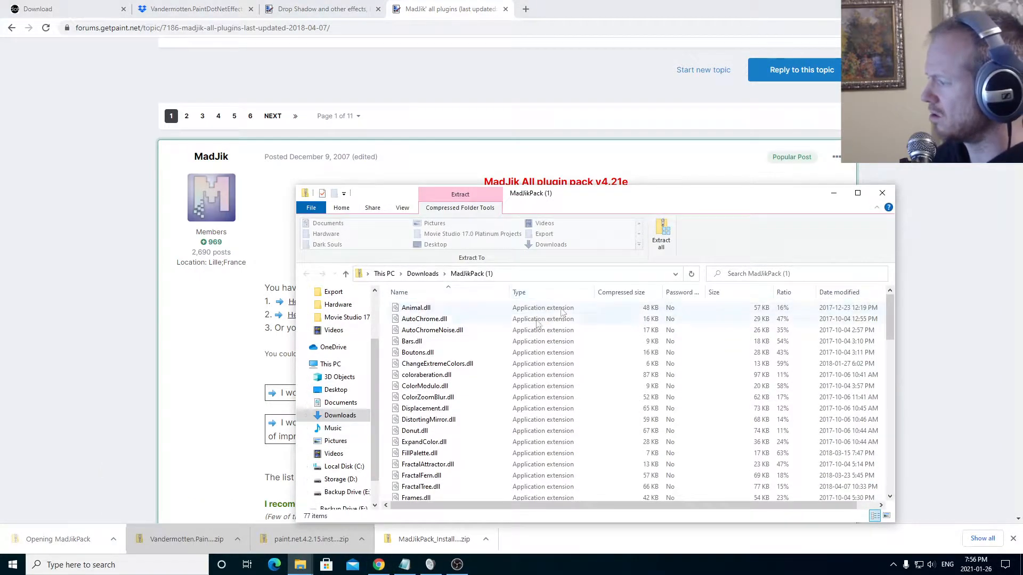
{"action": "left_click", "coordinate": [448, 352]}
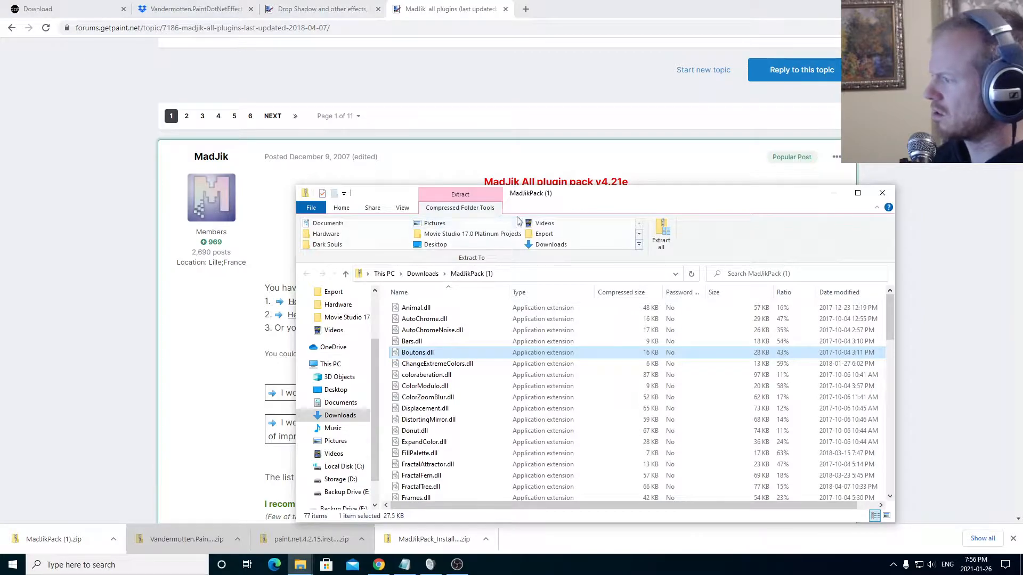
{"action": "left_click", "coordinate": [660, 230]}
{"action": "left_click", "coordinate": [625, 243]}
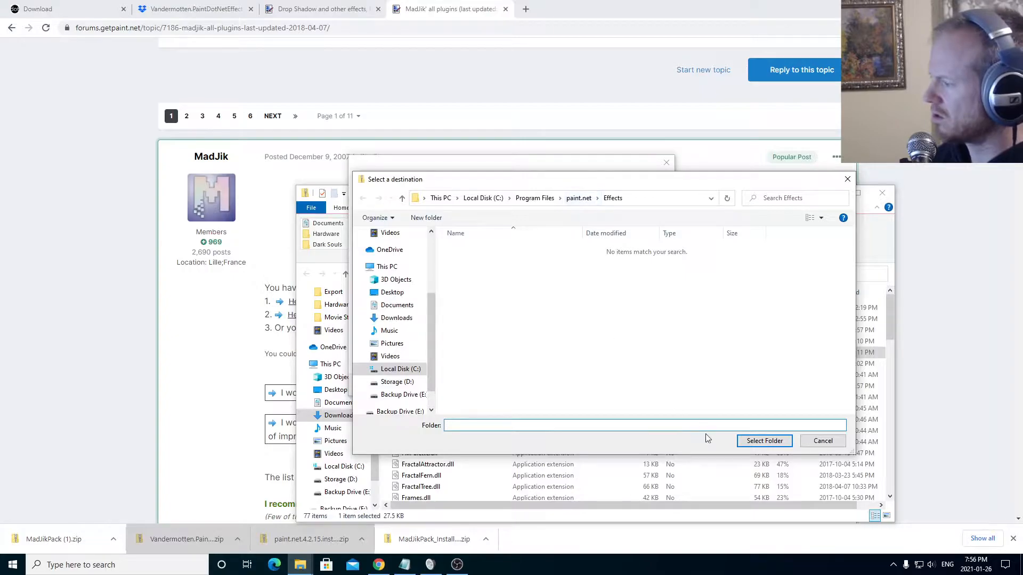
{"action": "left_click", "coordinate": [787, 441]}
Step: Extract the MadJik plugin files, granting administrator permission for all current items, and close the folder windows
{"action": "left_click", "coordinate": [610, 387]}
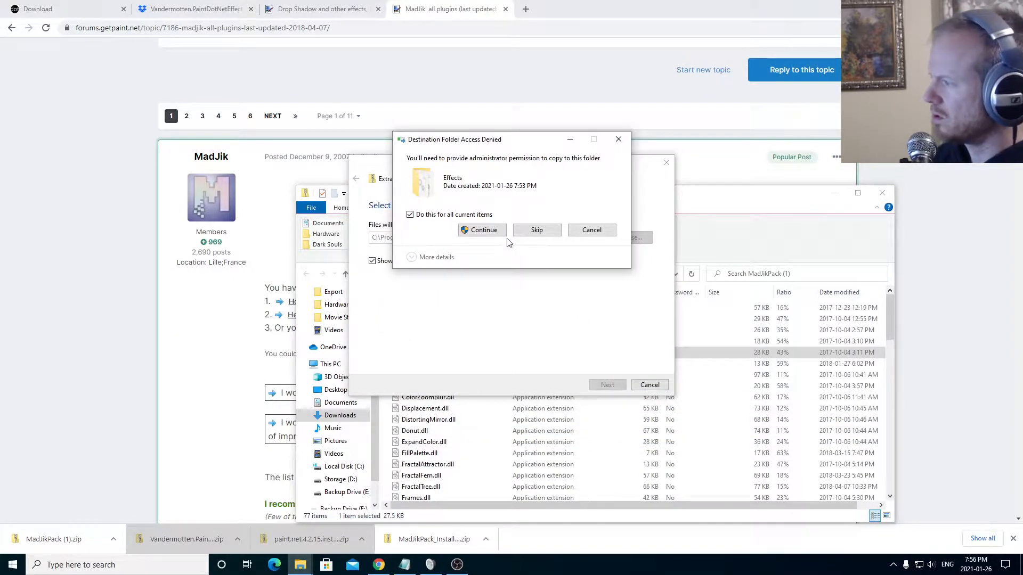
{"action": "left_click", "coordinate": [482, 230]}
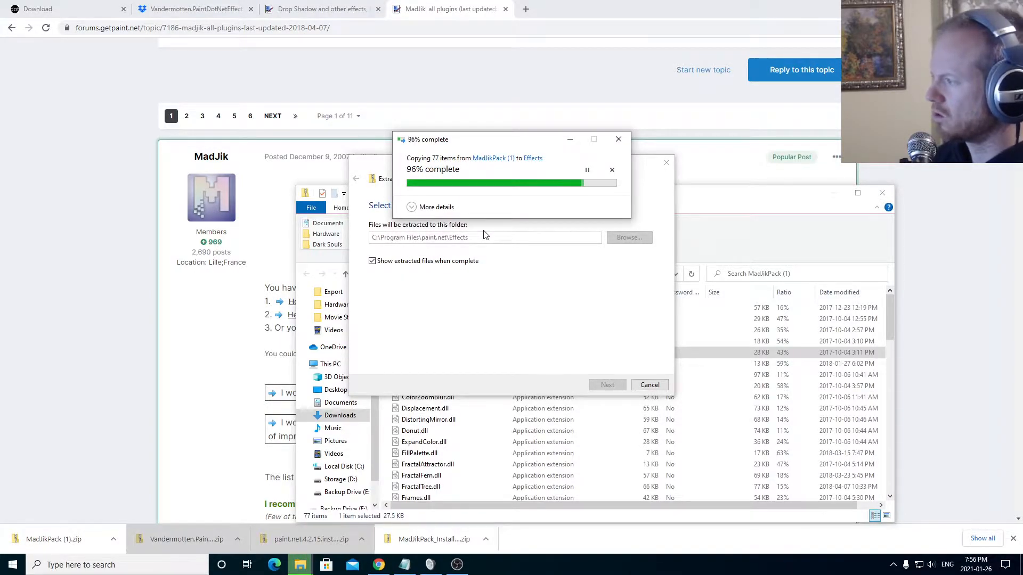
{"action": "left_click", "coordinate": [840, 180]}
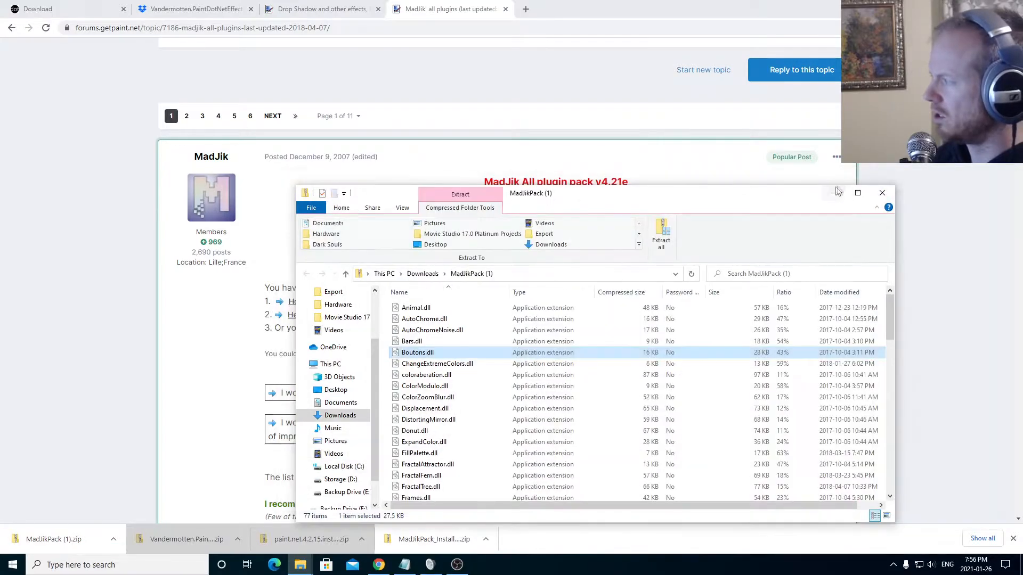
{"action": "left_click", "coordinate": [883, 194]}
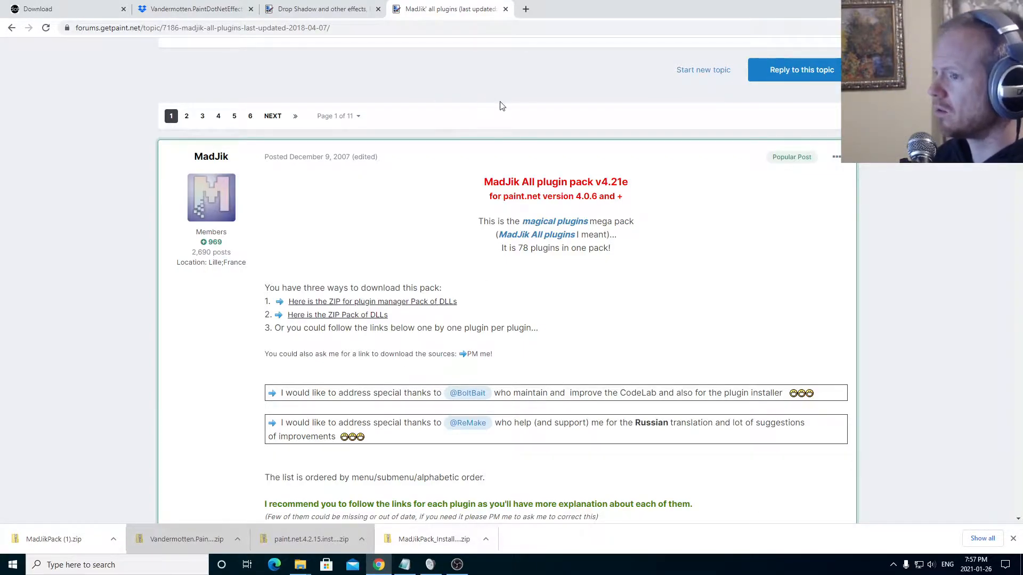
Step: Search Google for "apex legends 1920x1080" in a new browser tab
{"action": "left_click", "coordinate": [526, 11]}
{"action": "left_click", "coordinate": [506, 223]}
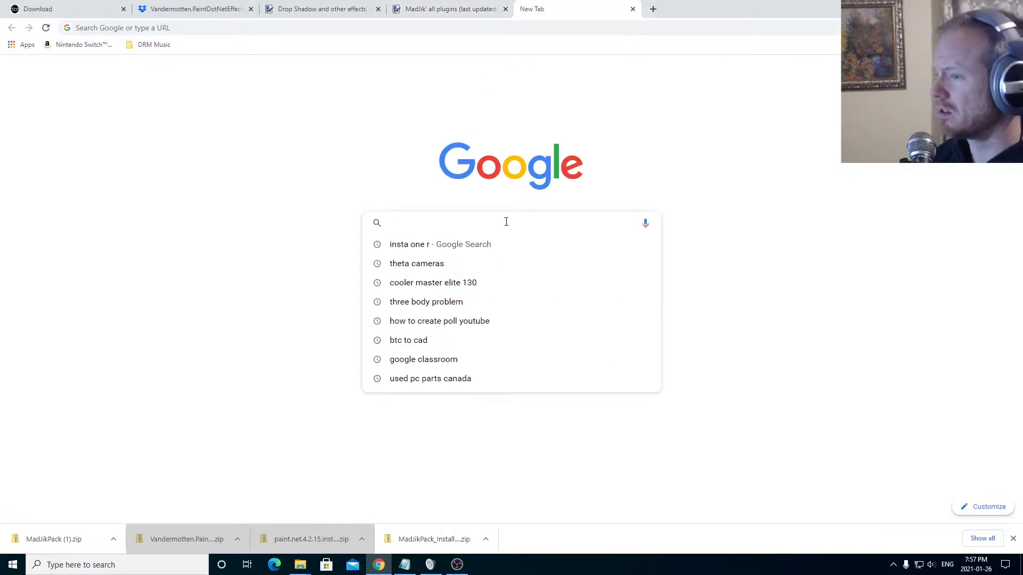
{"action": "type", "text": "apex l"}
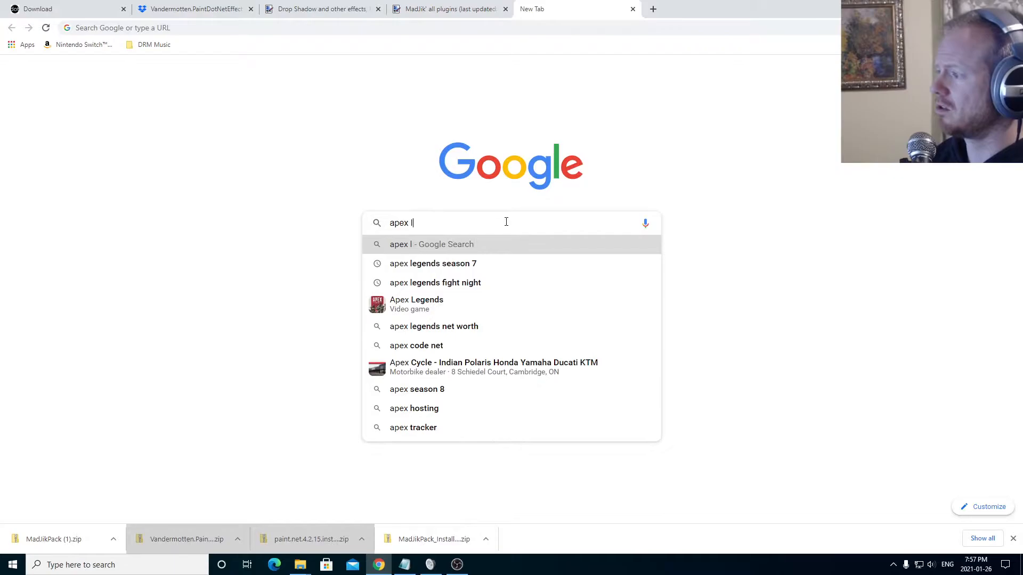
{"action": "type", "text": "egends 19"}
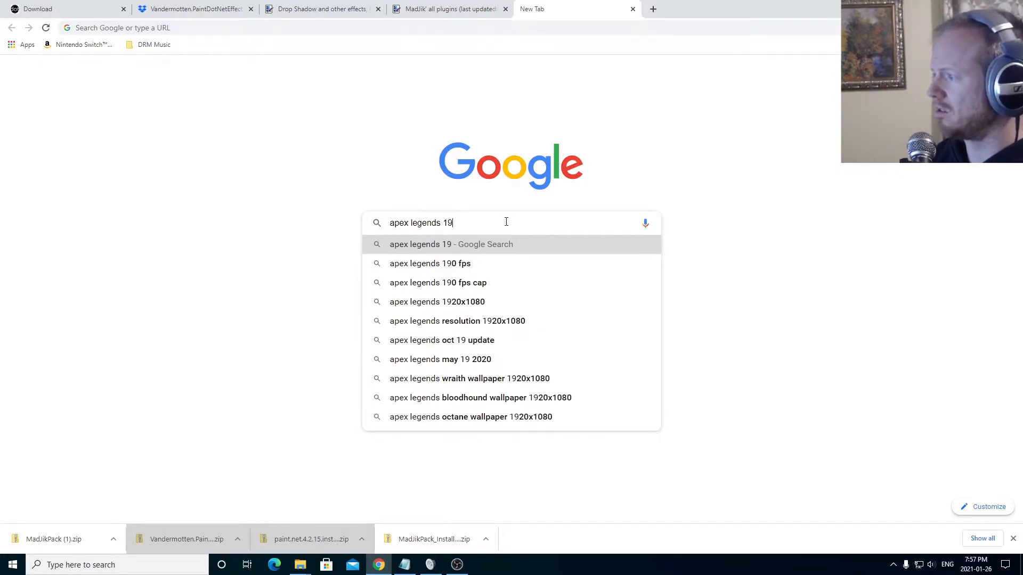
{"action": "left_click", "coordinate": [479, 301]}
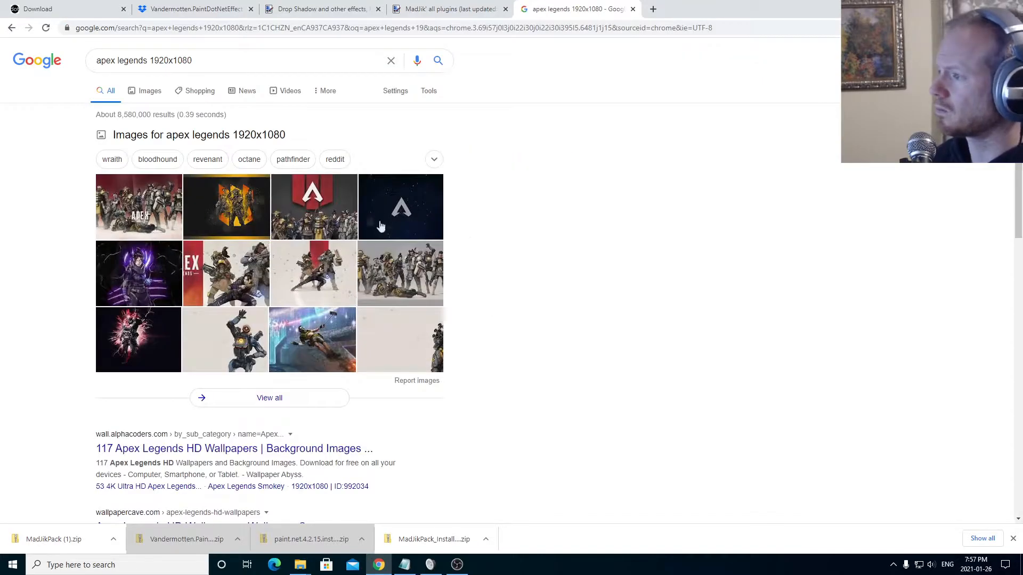
Step: Open the red Apex Legends group wallpaper from the first image result at full size in its own tab
{"action": "left_click", "coordinate": [159, 202]}
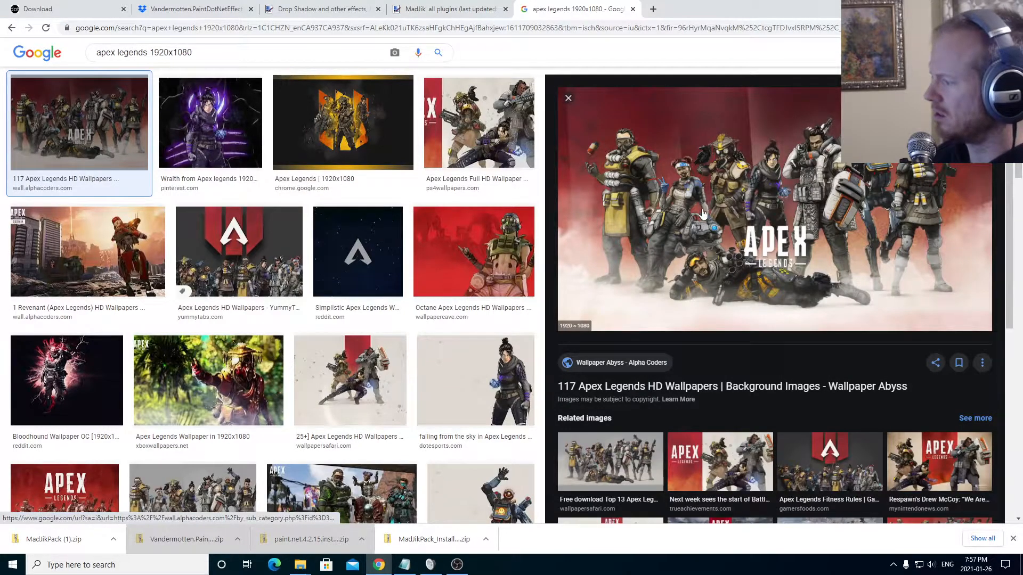
{"action": "right_click", "coordinate": [700, 242]}
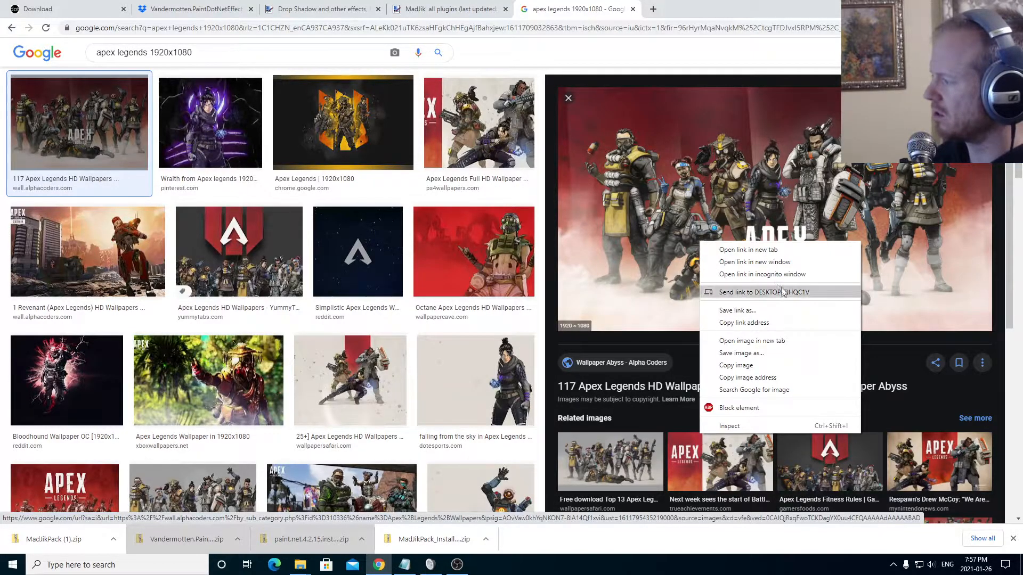
{"action": "left_click", "coordinate": [751, 341]}
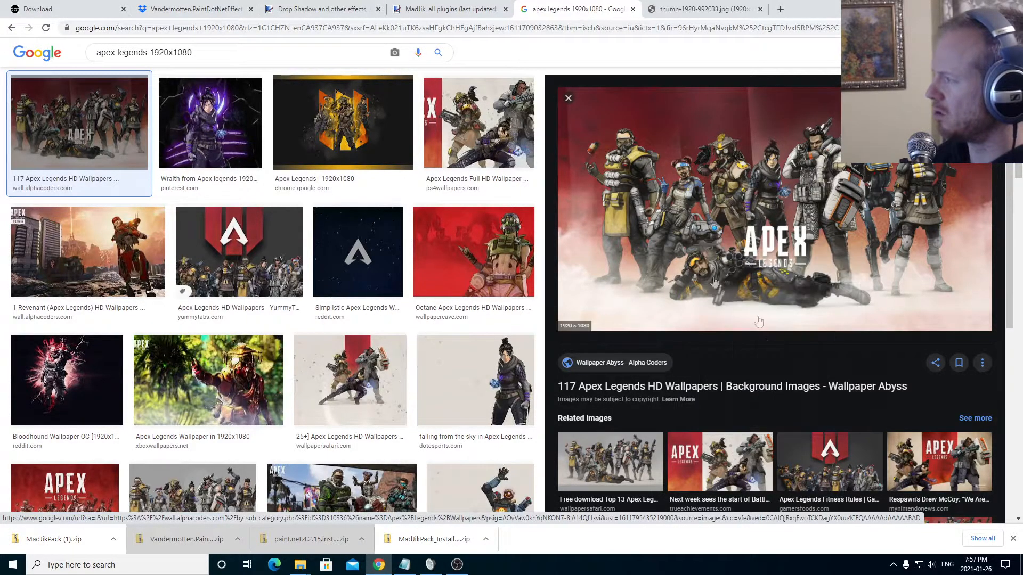
{"action": "left_click", "coordinate": [703, 9]}
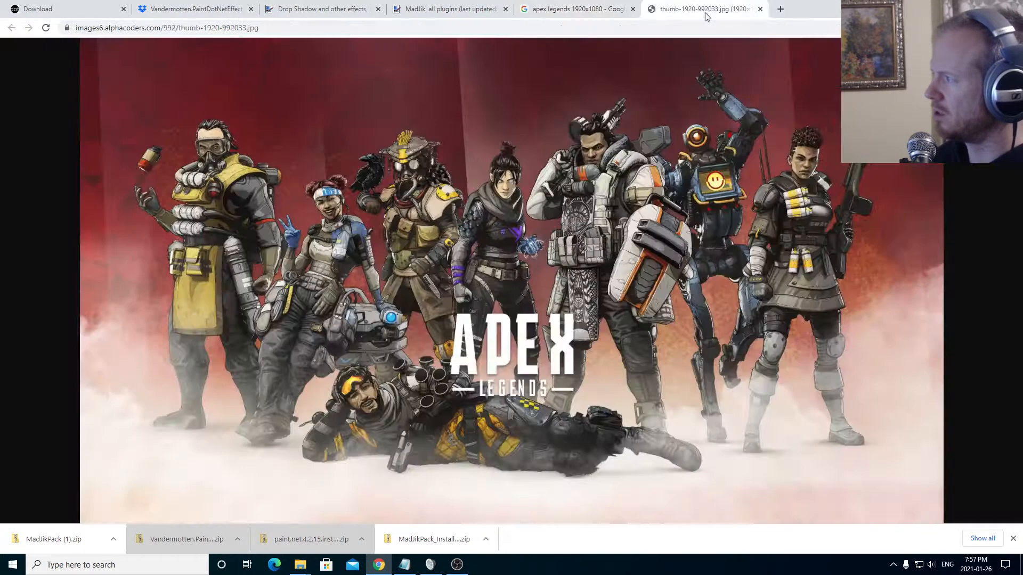
Step: Save the wallpaper as a JPEG named "Apex Legends Background" in the Downloads folder
{"action": "left_click", "coordinate": [506, 192]}
{"action": "right_click", "coordinate": [446, 202]}
{"action": "left_click", "coordinate": [489, 223]}
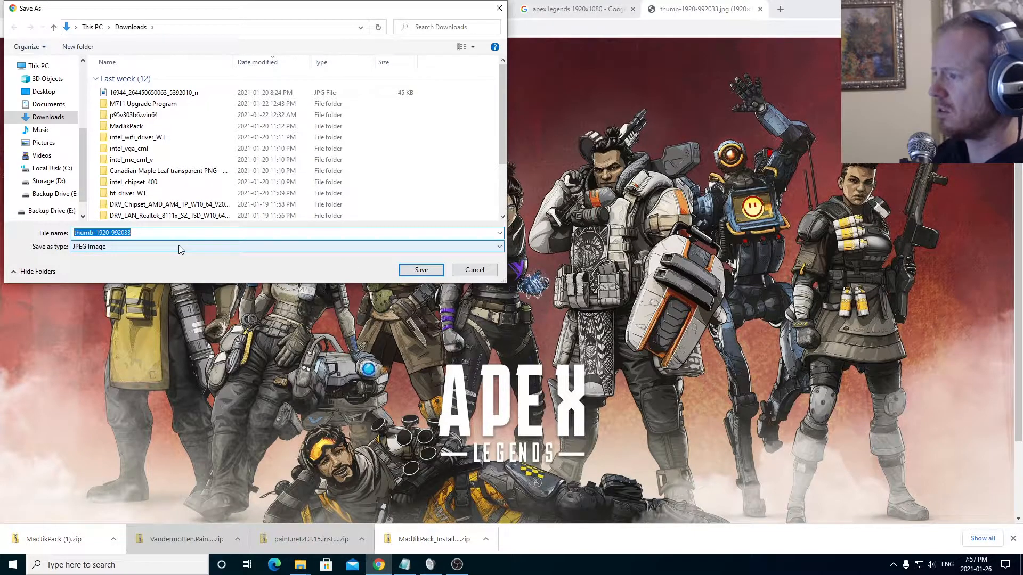
{"action": "type", "text": "Apex Legends Bac"}
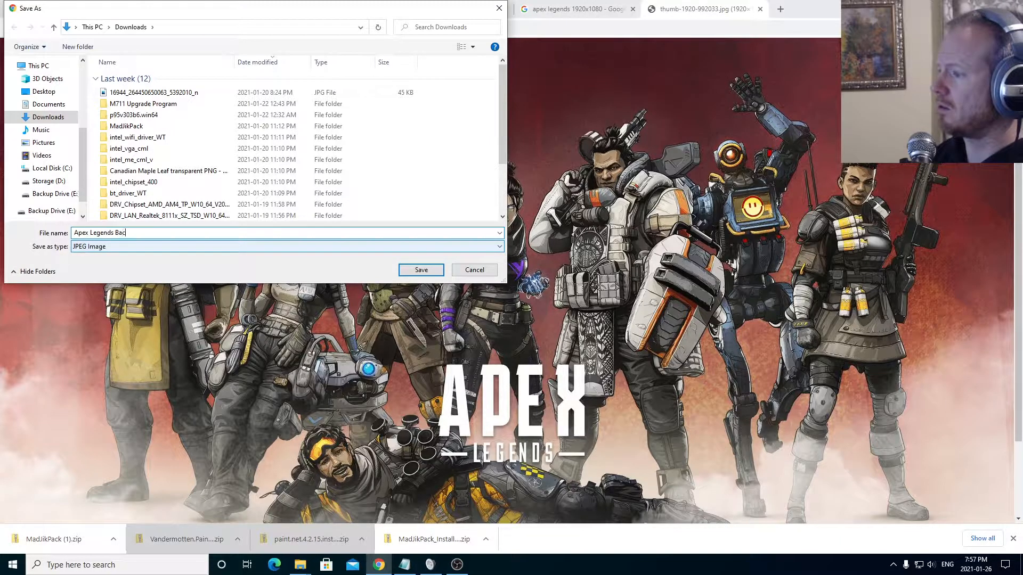
{"action": "type", "text": "kground"}
{"action": "key", "text": "Return"}
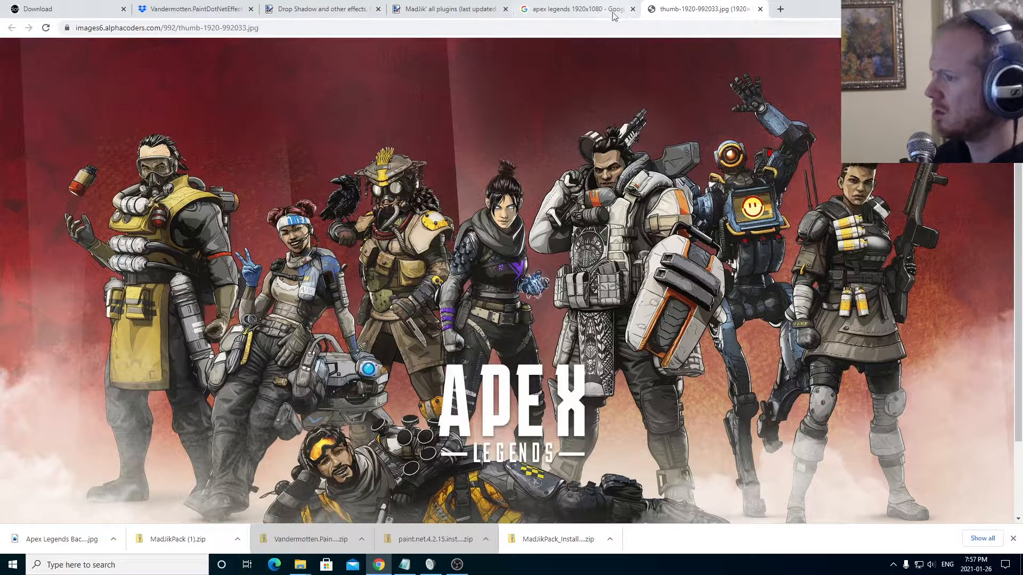
Step: Replace the Apex Legends image search with a Google search for "free bangers font"
{"action": "left_click", "coordinate": [586, 9]}
{"action": "left_click", "coordinate": [528, 28]}
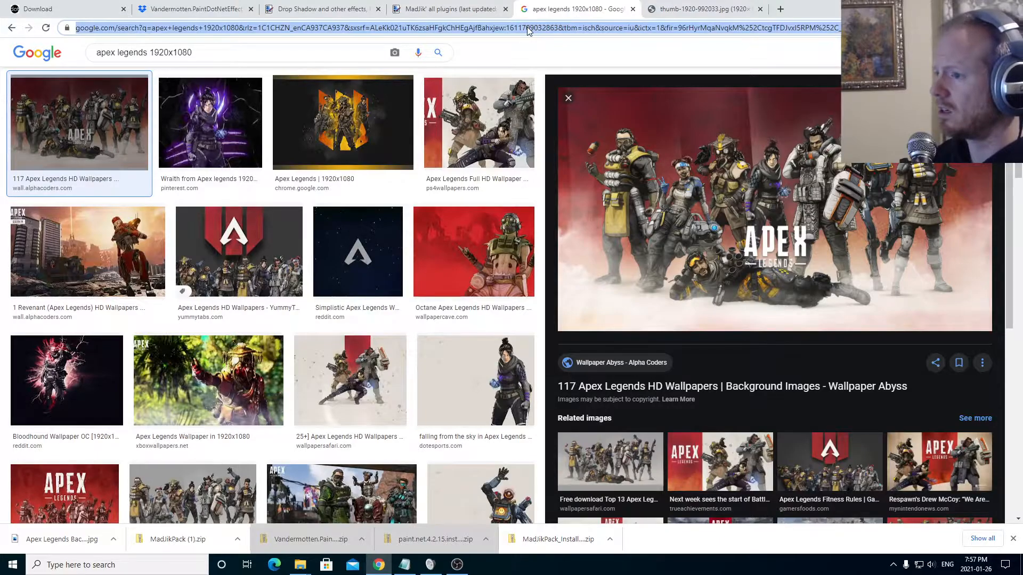
{"action": "type", "text": "free bangers fot"}
{"action": "key", "text": "Return"}
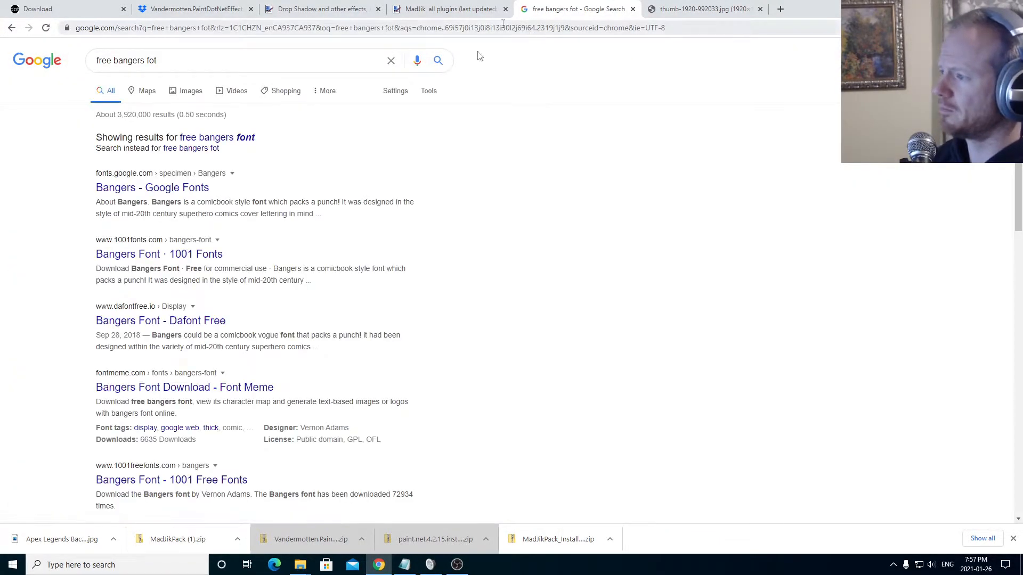
{"action": "left_click", "coordinate": [241, 138]}
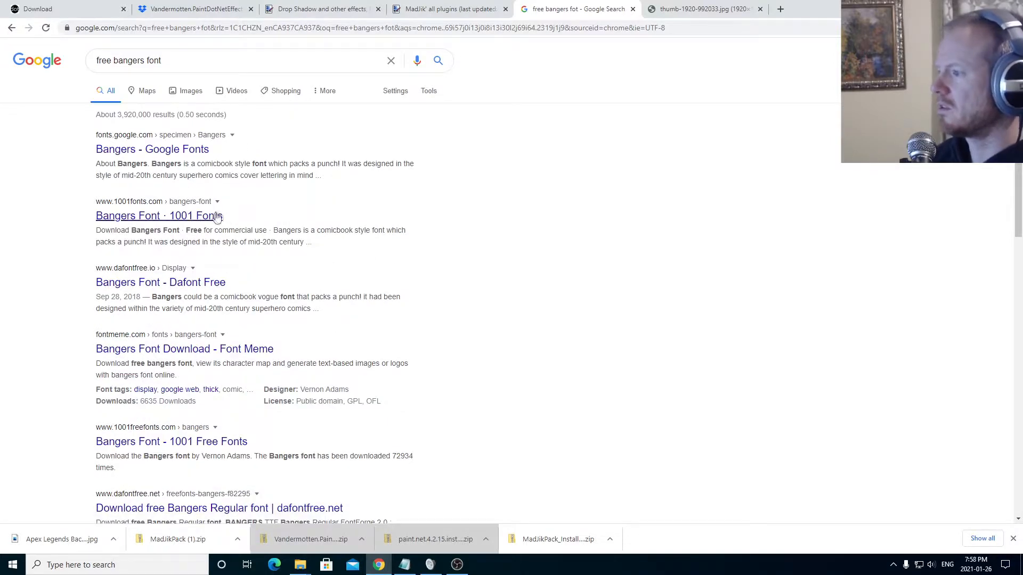
Step: Download the Bangers font family from its Google Fonts page
{"action": "left_click", "coordinate": [187, 218]}
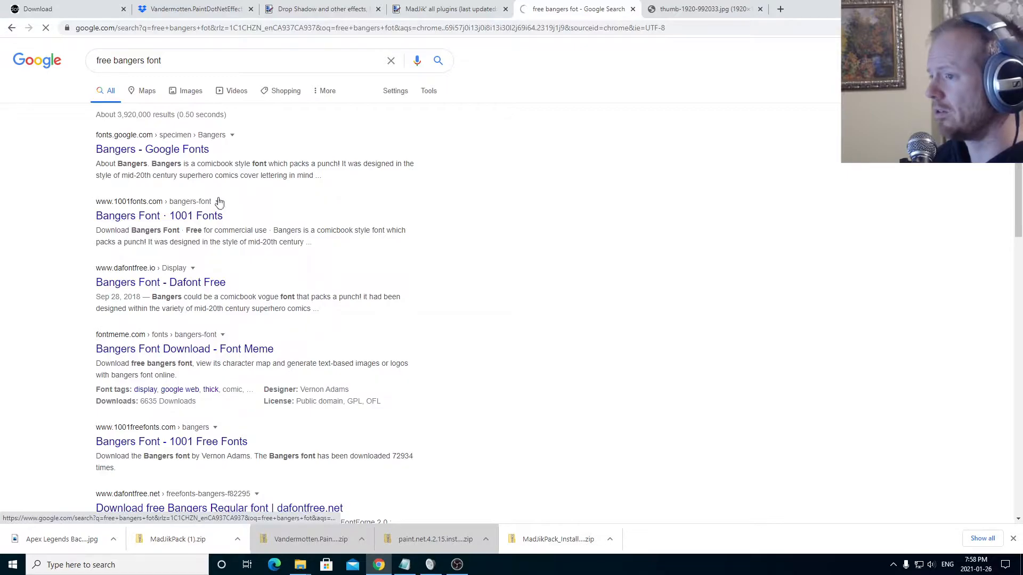
{"action": "left_click", "coordinate": [197, 216]}
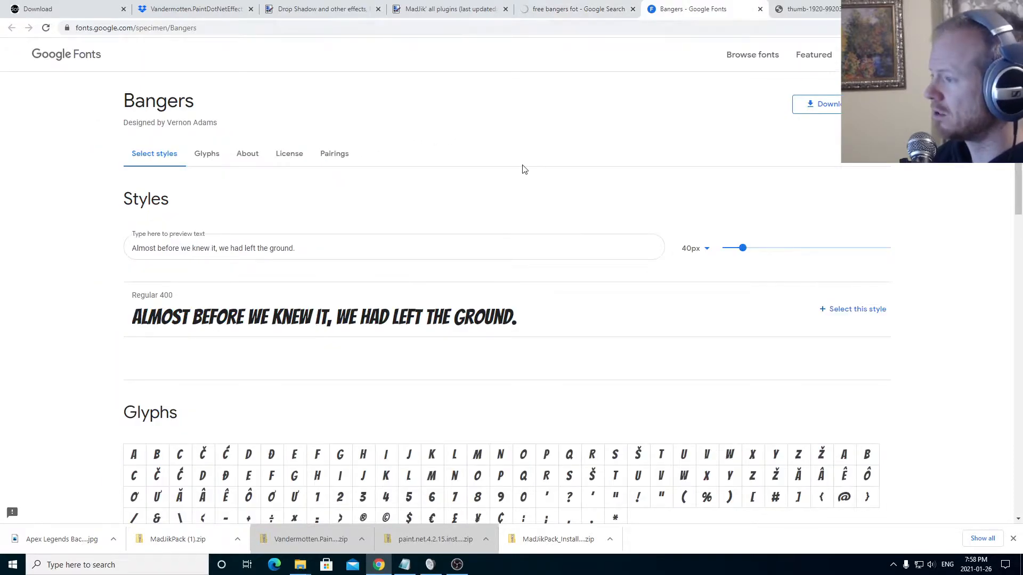
{"action": "scroll", "coordinate": [527, 169], "scroll_direction": "down", "scroll_amount": 1}
{"action": "scroll", "coordinate": [526, 168], "scroll_direction": "up", "scroll_amount": 1}
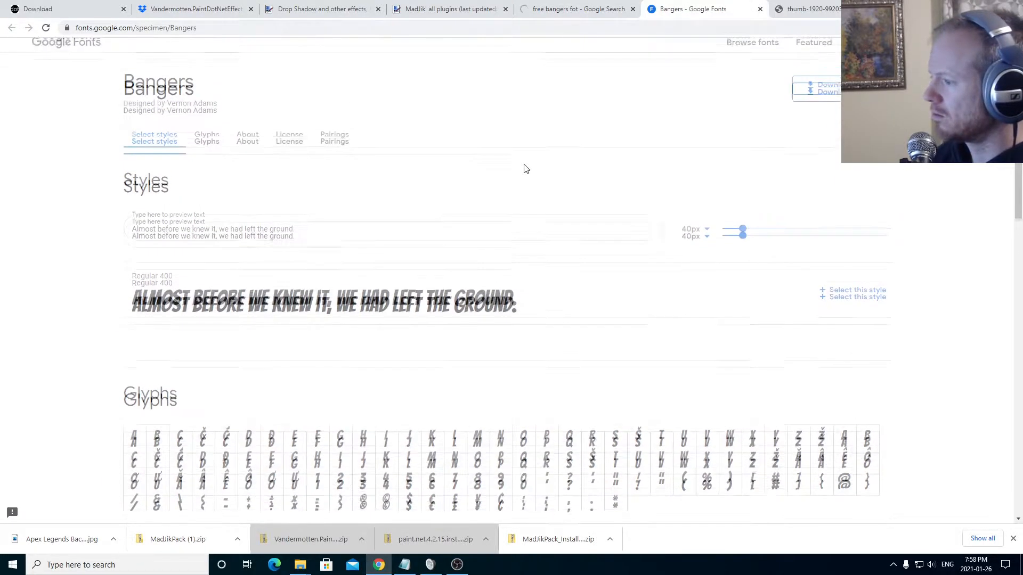
{"action": "left_click", "coordinate": [829, 105]}
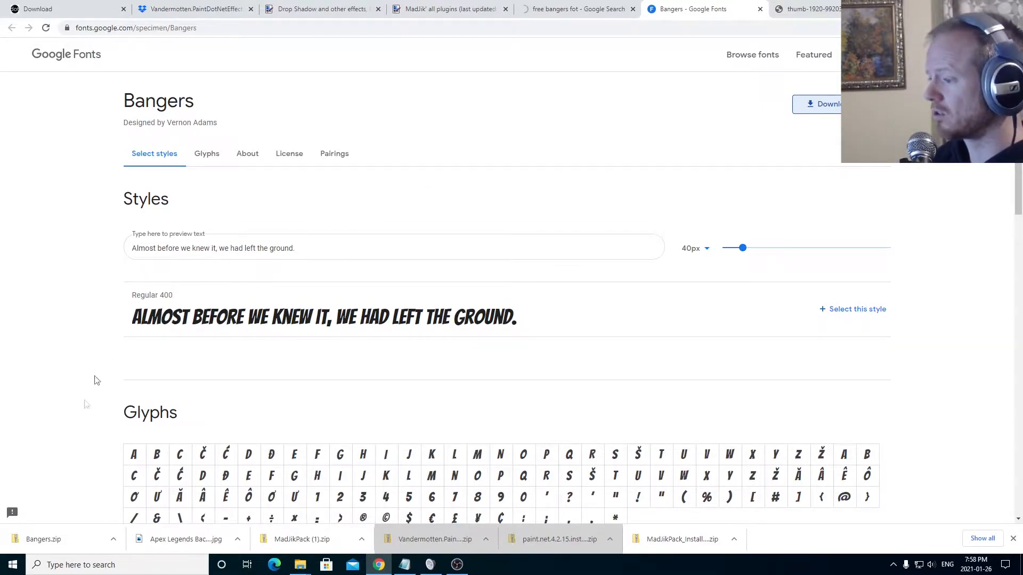
Step: Open the downloaded Bangers.zip and extract its contents into the Bangers folder in Downloads
{"action": "left_click", "coordinate": [112, 539]}
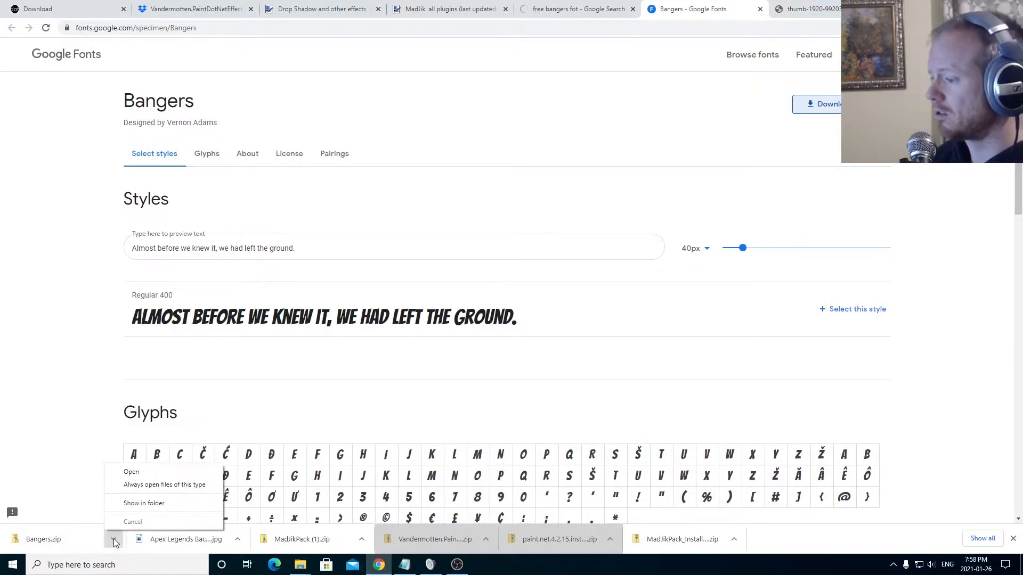
{"action": "left_click", "coordinate": [154, 474]}
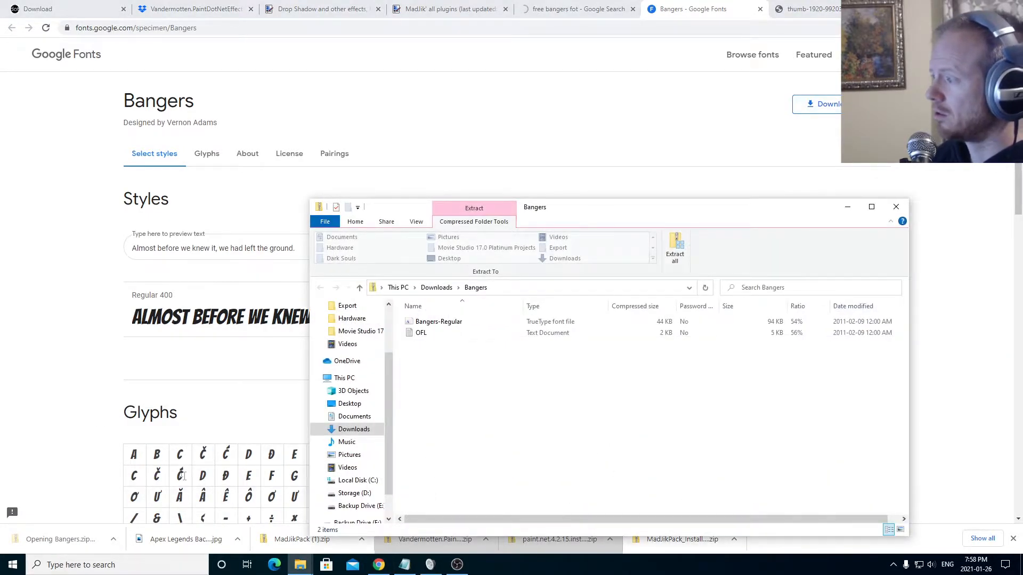
{"action": "left_click", "coordinate": [678, 250]}
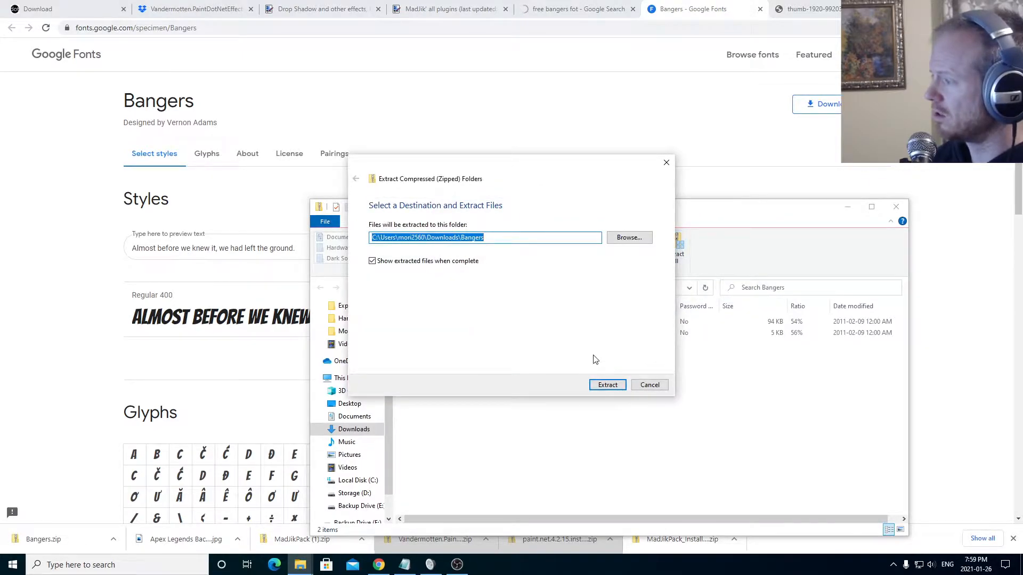
{"action": "left_click", "coordinate": [603, 384]}
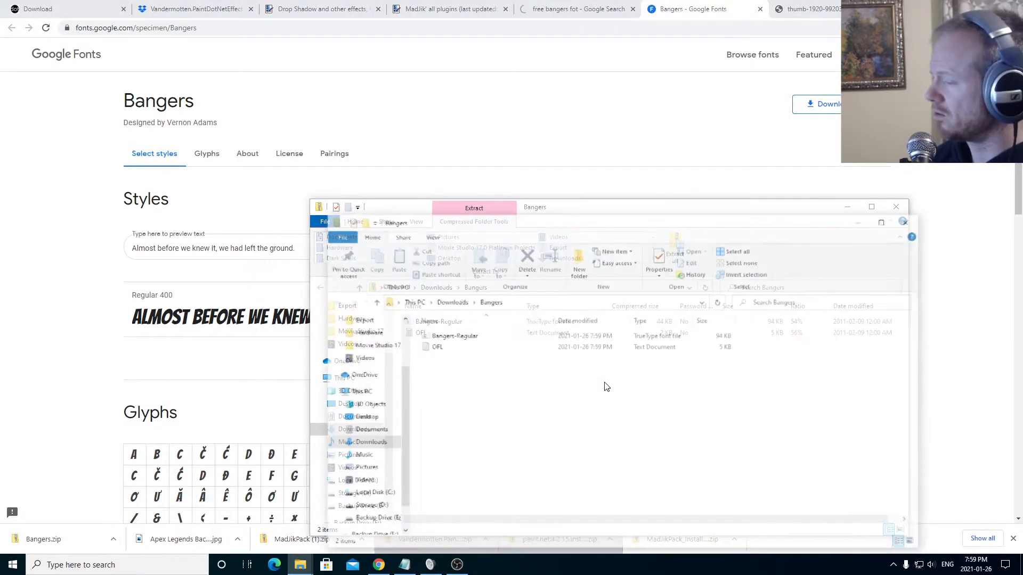
Step: Install the Bangers-Regular font from the extracted files and close its preview
{"action": "double_click", "coordinate": [454, 336]}
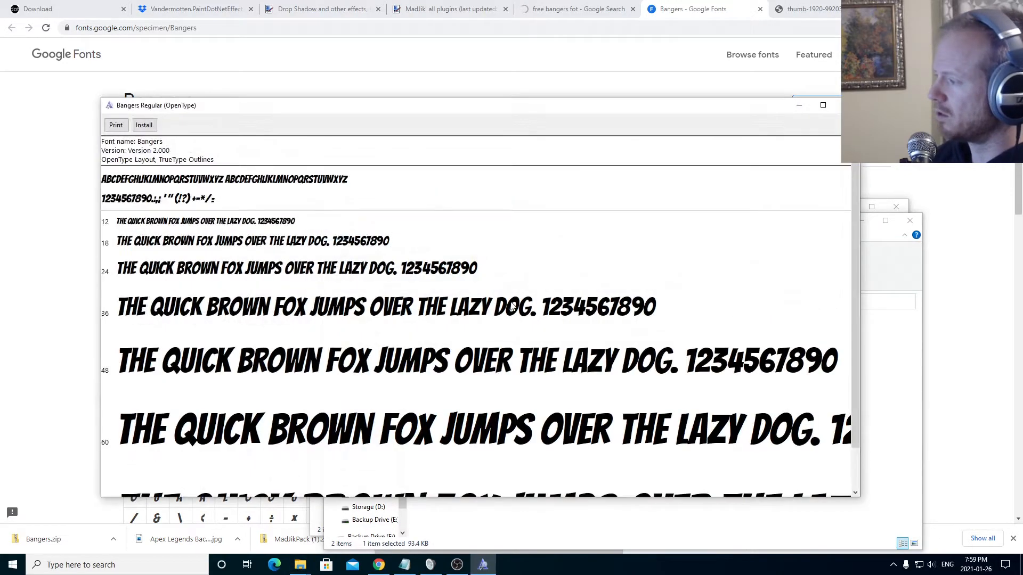
{"action": "left_click", "coordinate": [144, 125]}
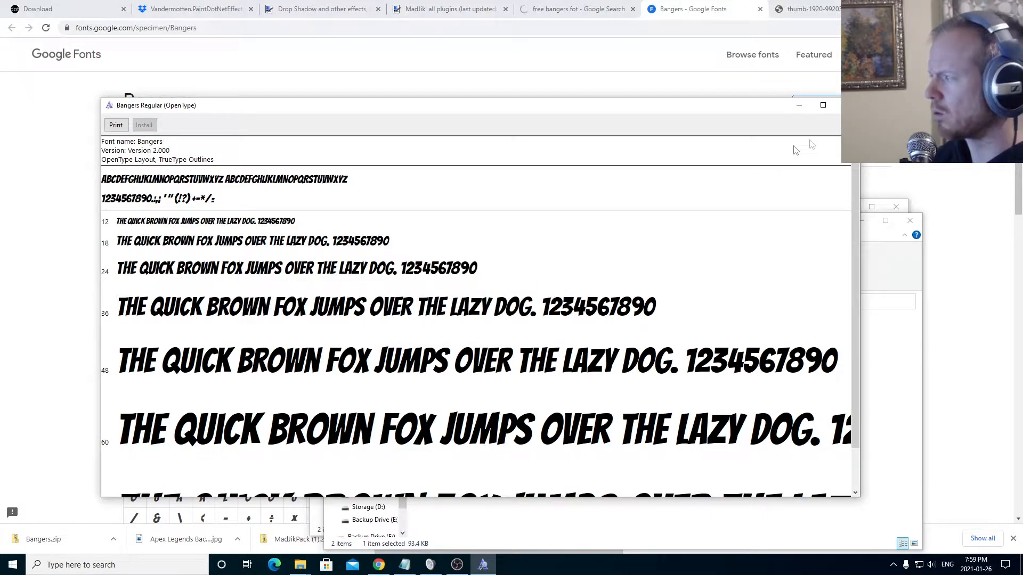
{"action": "left_click", "coordinate": [844, 105]}
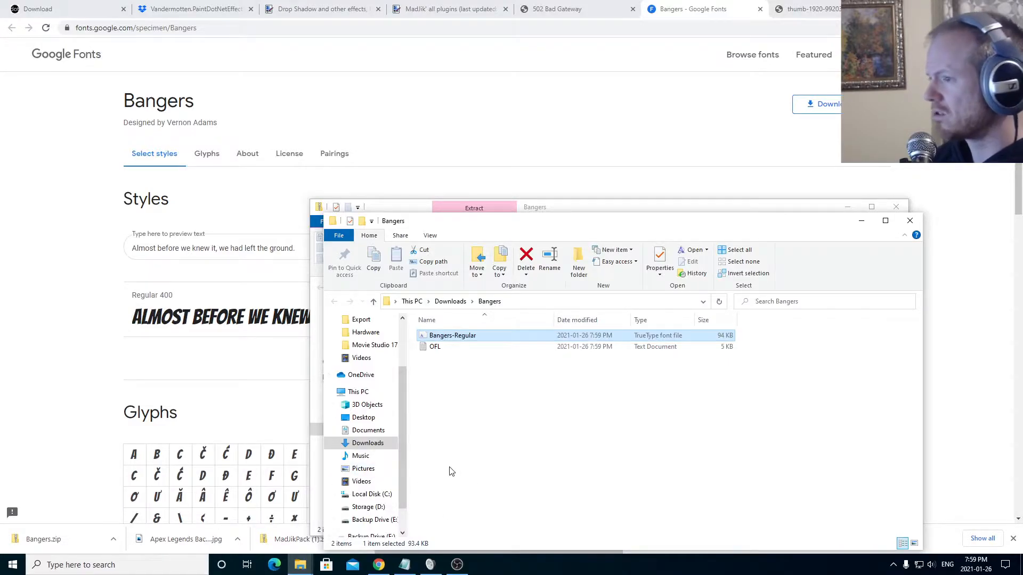
Step: Launch paint.net and check which plugins are available under the Object and neighbouring effect categories
{"action": "left_click", "coordinate": [8, 566]}
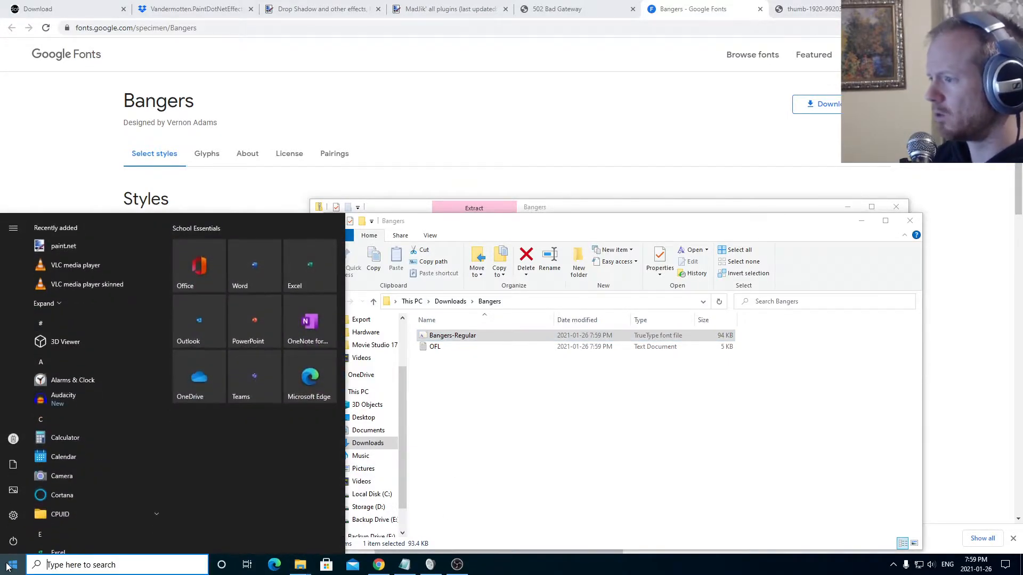
{"action": "type", "text": "paint.net"}
{"action": "key", "text": "Return"}
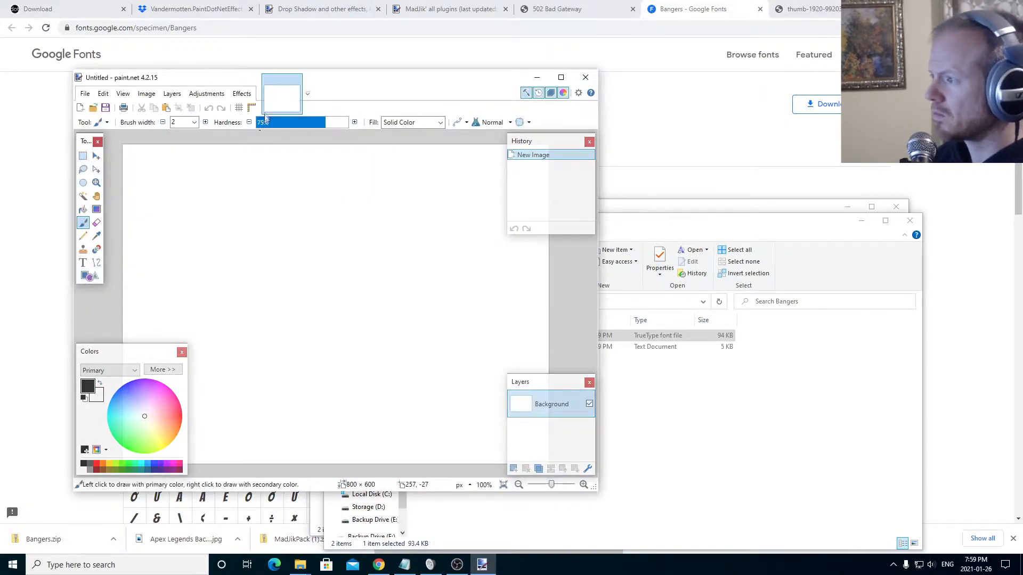
{"action": "left_click", "coordinate": [236, 94]}
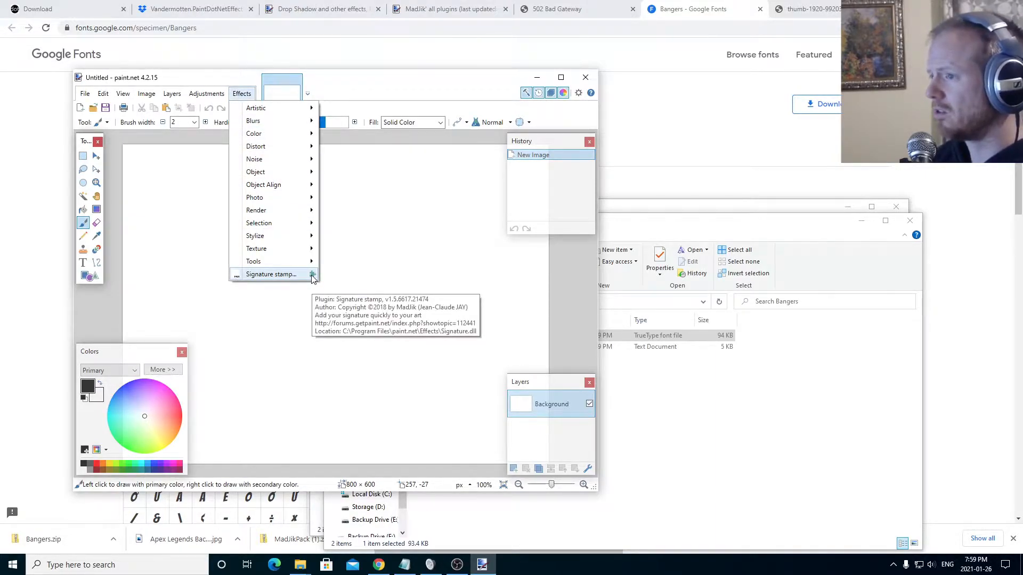
{"action": "mouse_move", "coordinate": [306, 174]}
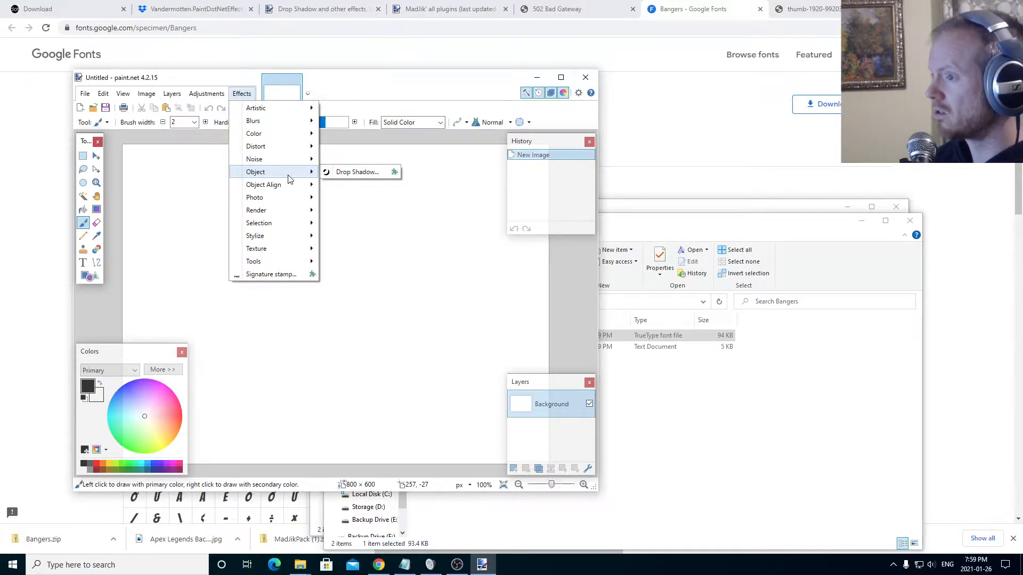
{"action": "mouse_move", "coordinate": [288, 196]}
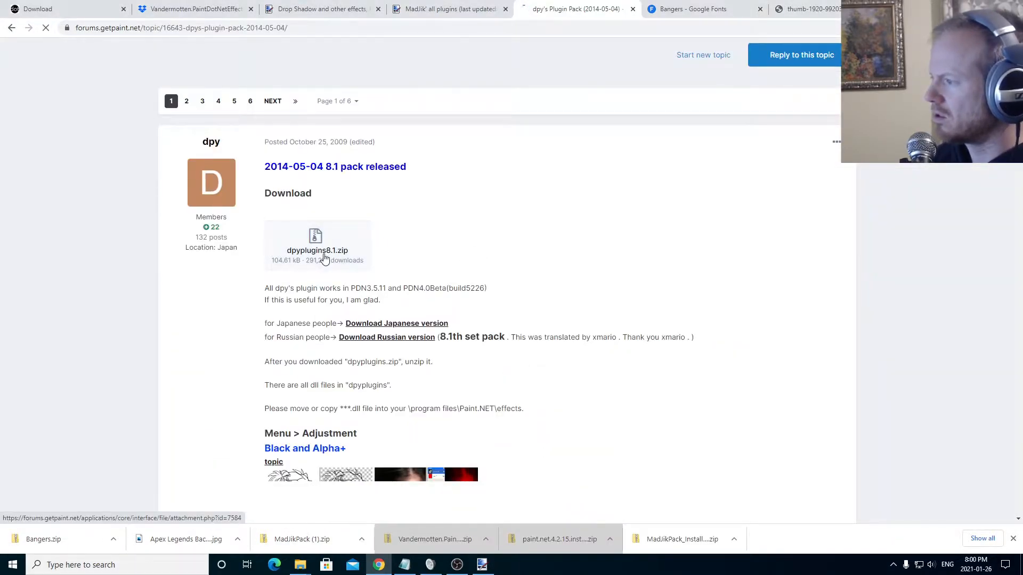
Step: Download dpyplugins8.1.zip from dpy's Plugin Pack forum post and close paint.net
{"action": "left_click", "coordinate": [324, 257]}
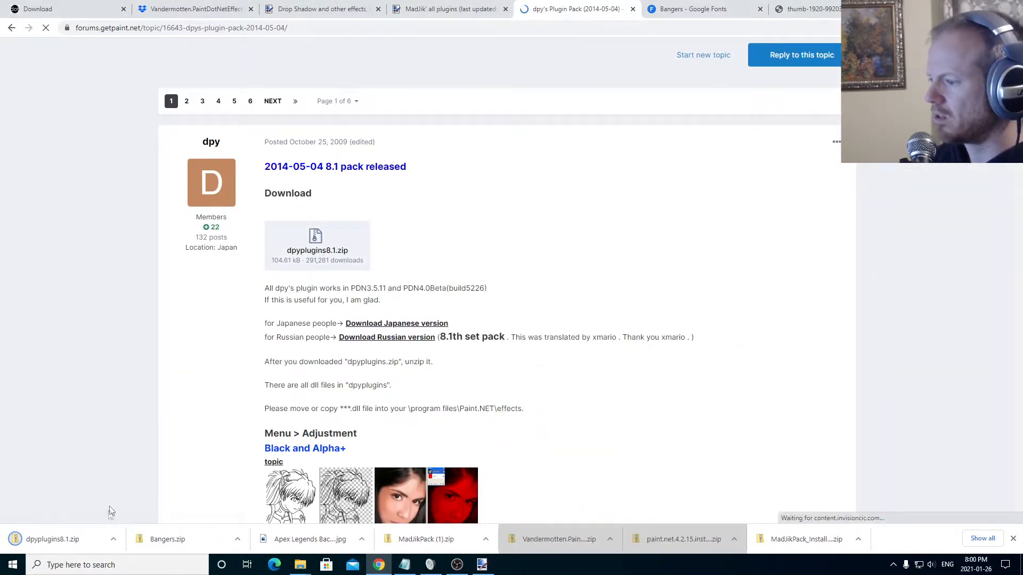
{"action": "left_click", "coordinate": [114, 541]}
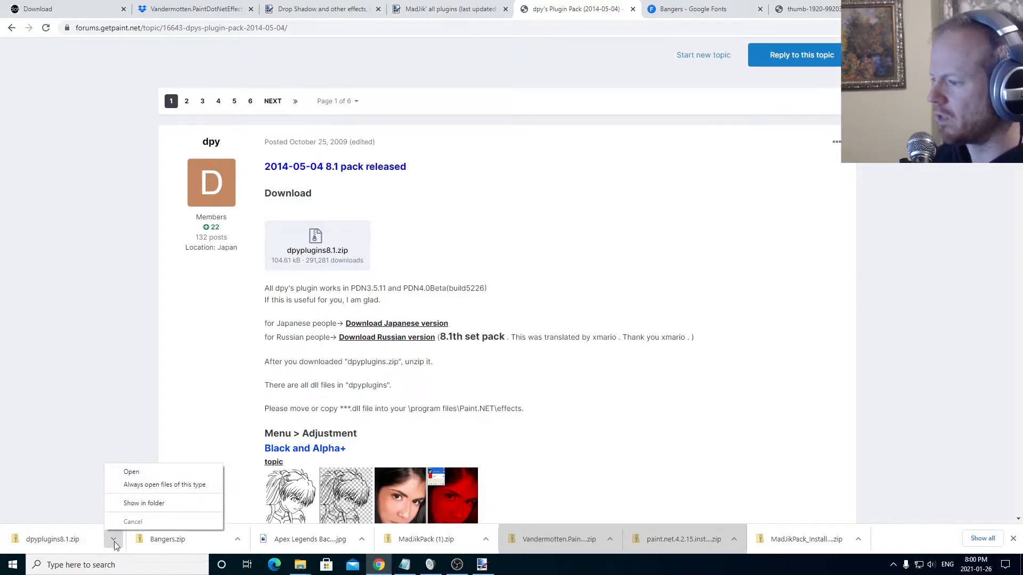
{"action": "left_click", "coordinate": [482, 565]}
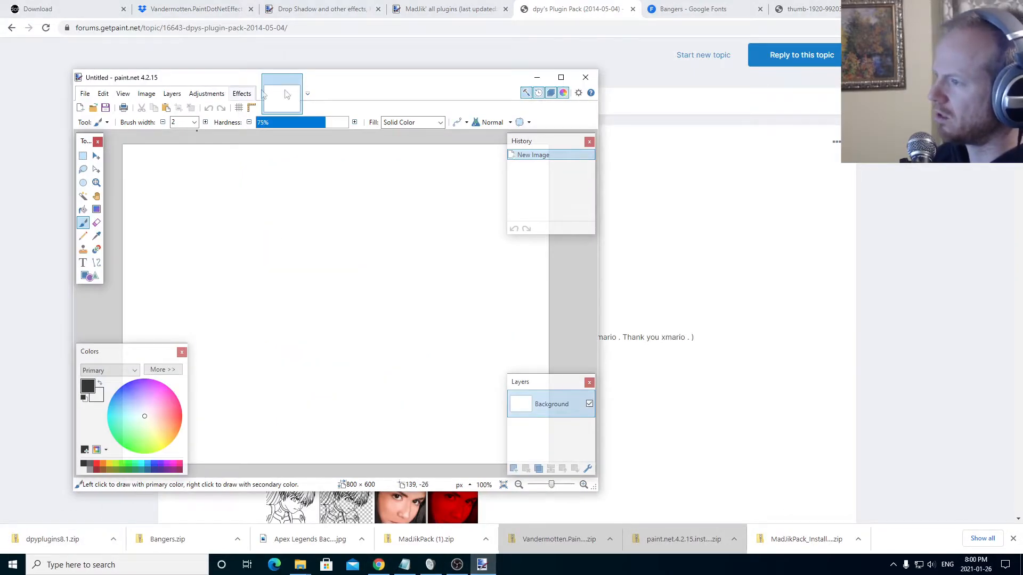
{"action": "left_click", "coordinate": [583, 80]}
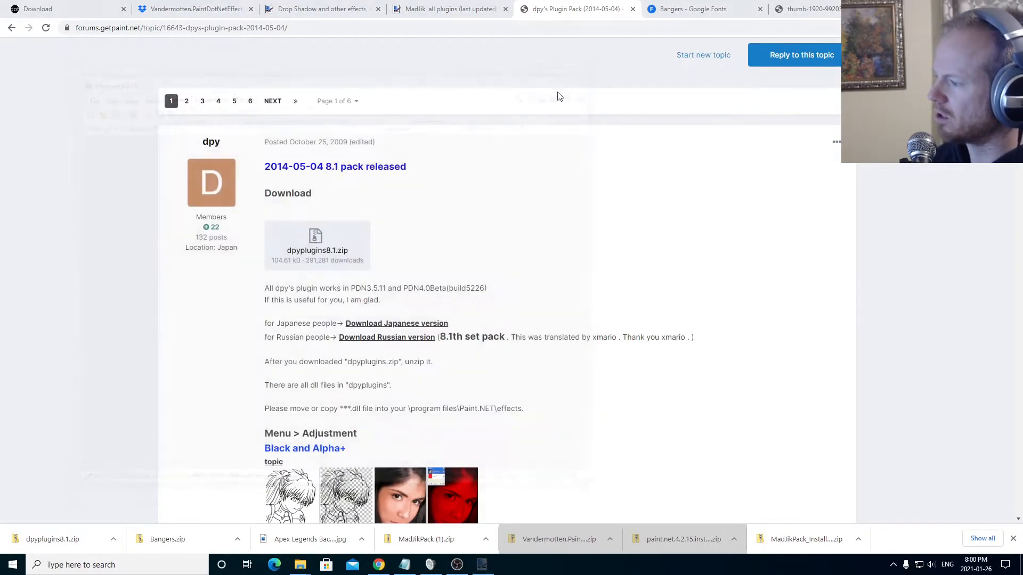
Step: Locate dpyplugins8.1.zip in its download folder and open the archive down to its plugin DLL files
{"action": "left_click", "coordinate": [115, 540]}
{"action": "left_click", "coordinate": [148, 502]}
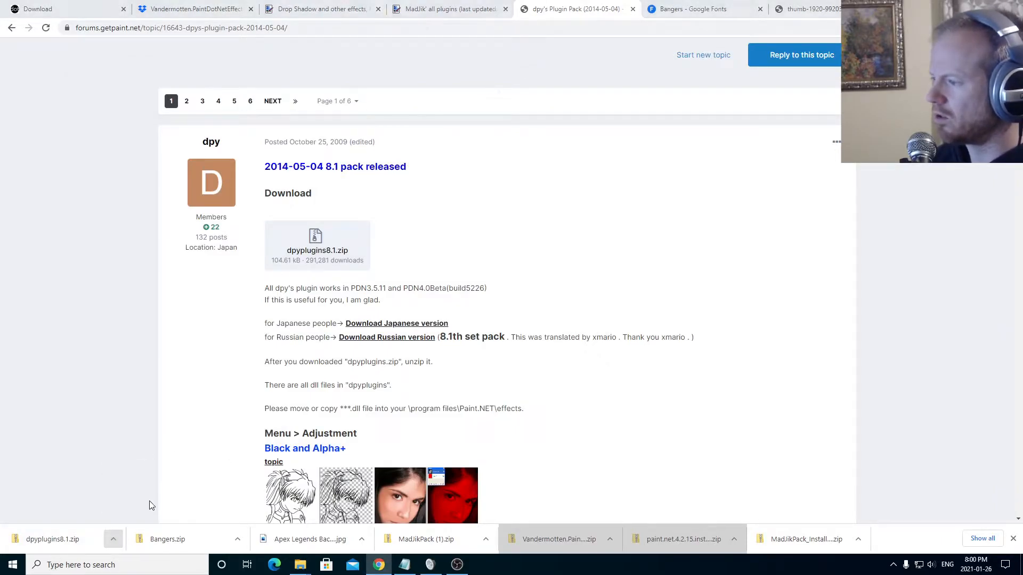
{"action": "double_click", "coordinate": [476, 140]}
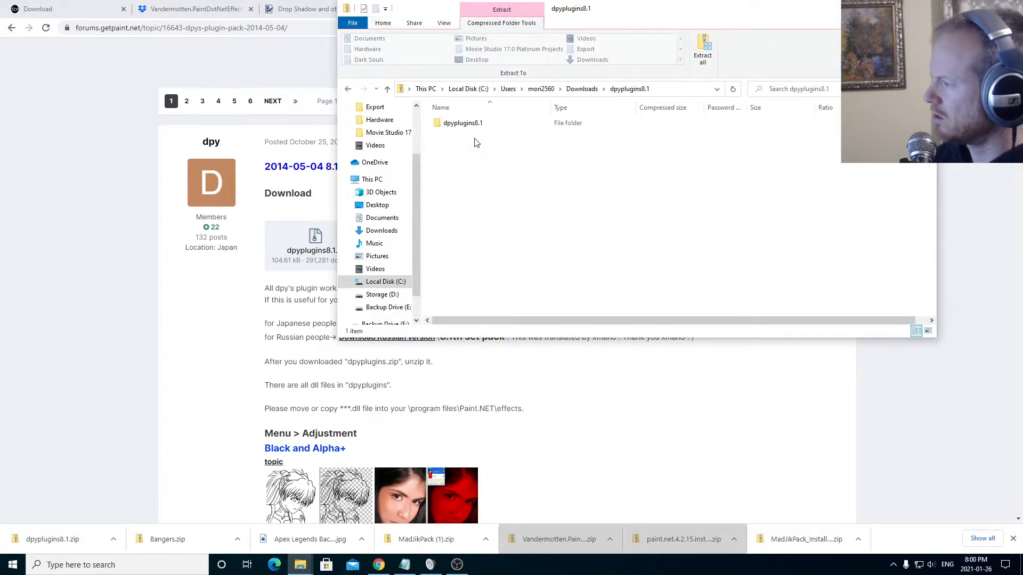
{"action": "double_click", "coordinate": [464, 125]}
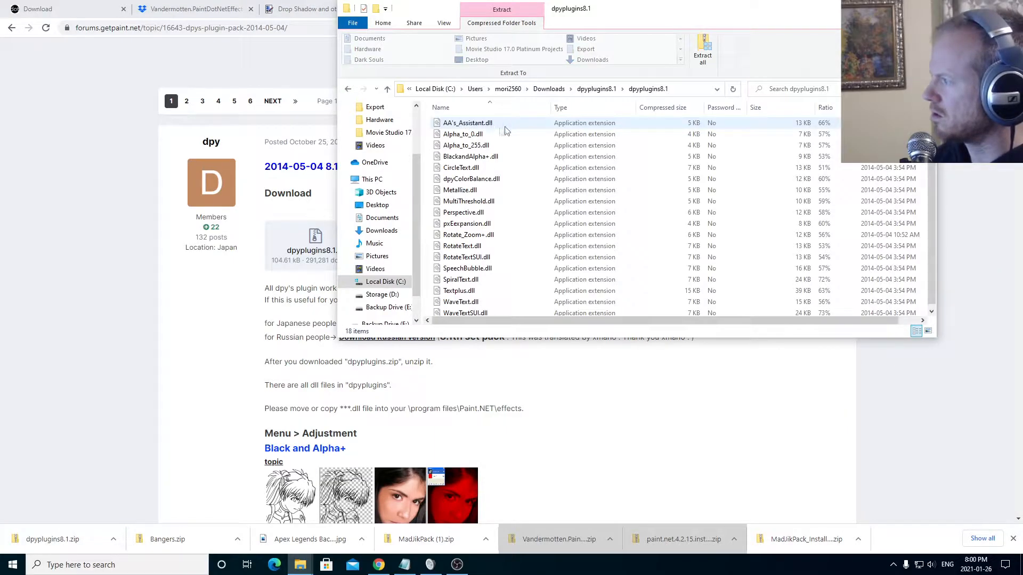
Step: Extract all dpyplugins8.1 files into the Program Files\paint.net\Effects folder, granting administrator permission for the copy
{"action": "left_click", "coordinate": [504, 127]}
{"action": "scroll", "coordinate": [485, 281], "scroll_direction": "down", "scroll_amount": 1}
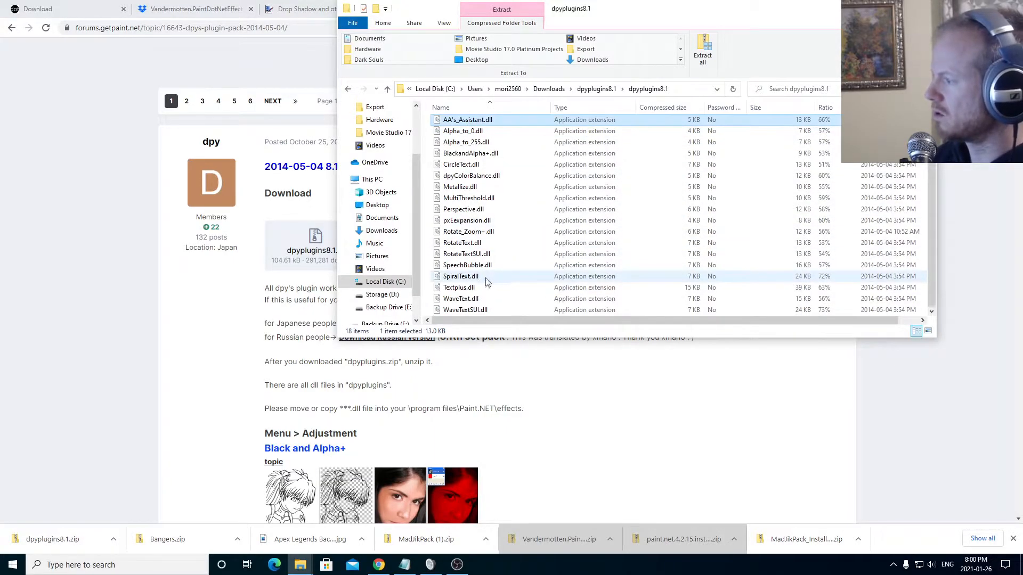
{"action": "left_click", "coordinate": [475, 311], "text": "shift"}
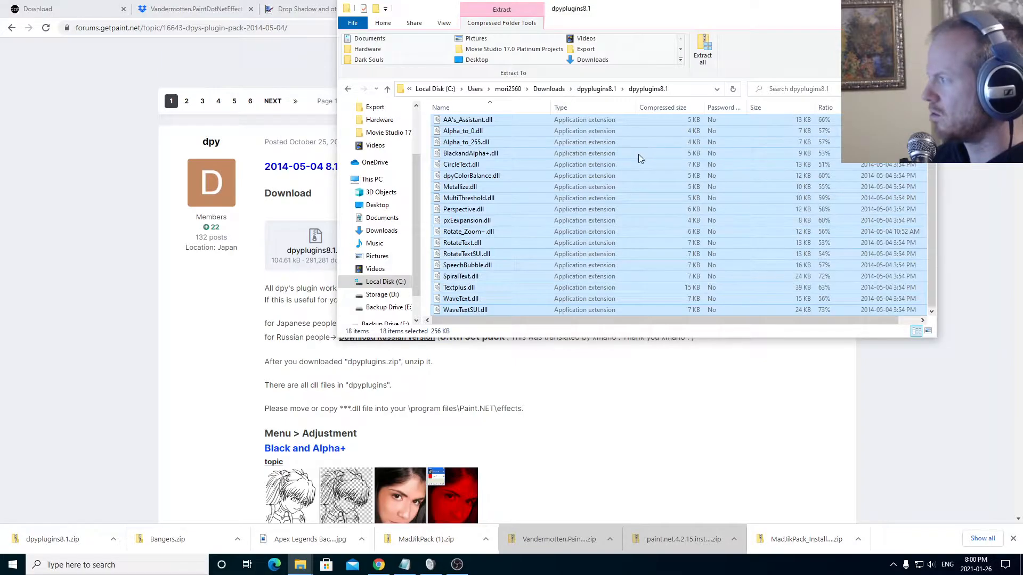
{"action": "left_click", "coordinate": [703, 50]}
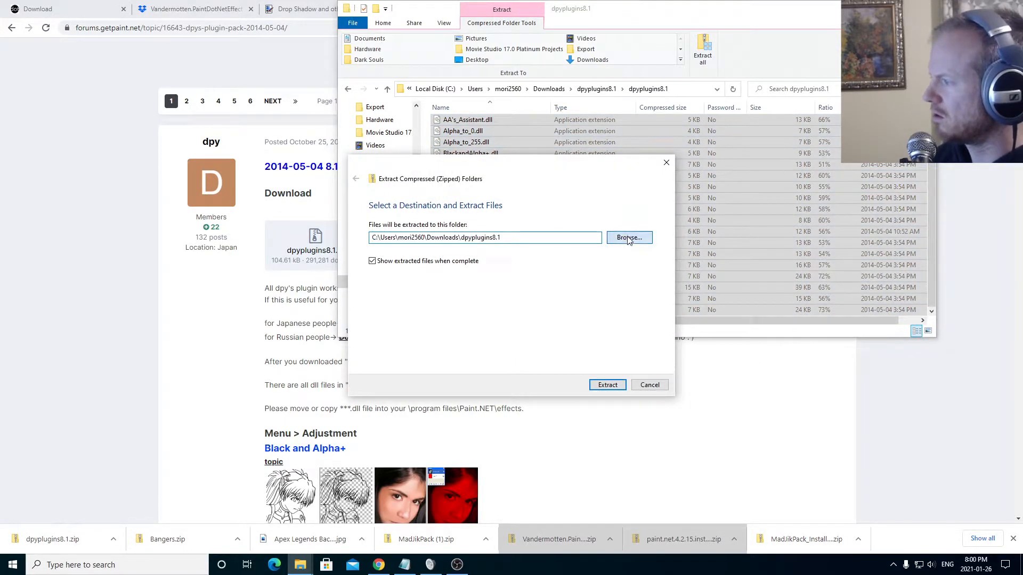
{"action": "left_click", "coordinate": [629, 238]}
{"action": "left_click", "coordinate": [759, 441]}
{"action": "left_click", "coordinate": [608, 386]}
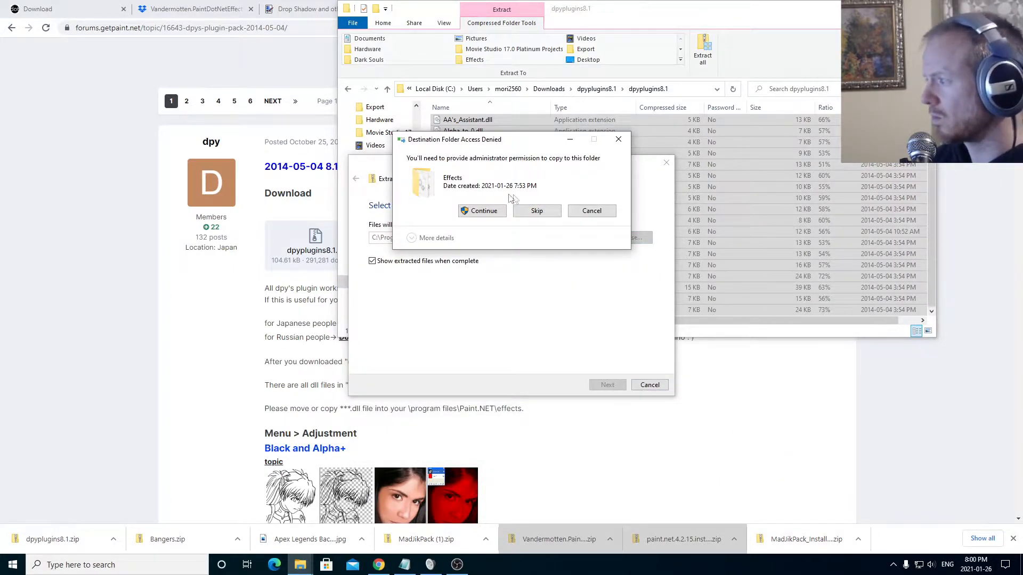
{"action": "left_click", "coordinate": [482, 211]}
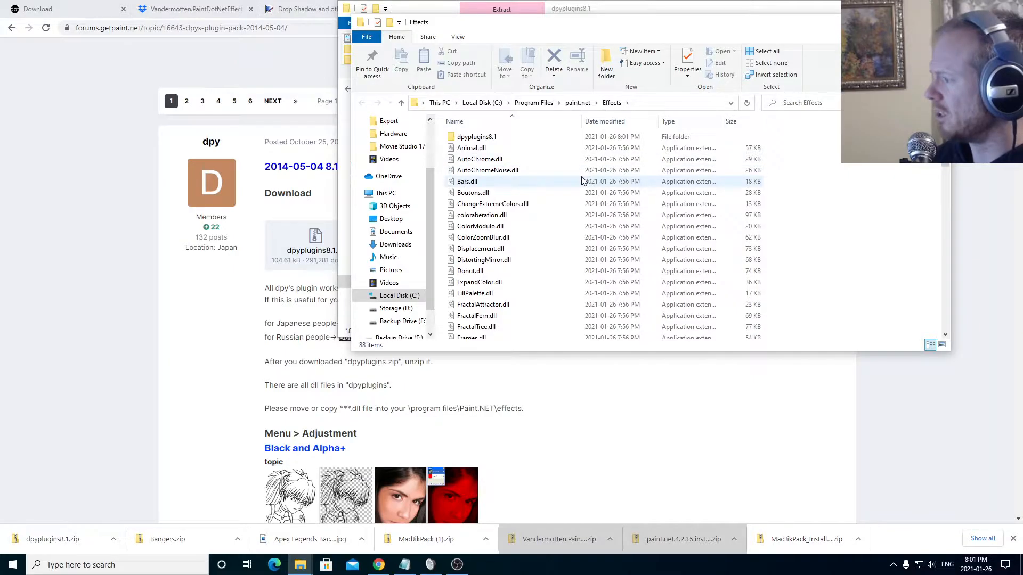
Step: Look through the plugin files in paint.net's Effects folder and close both folder windows
{"action": "scroll", "coordinate": [582, 178], "scroll_direction": "down", "scroll_amount": 7}
{"action": "scroll", "coordinate": [582, 179], "scroll_direction": "down", "scroll_amount": 7}
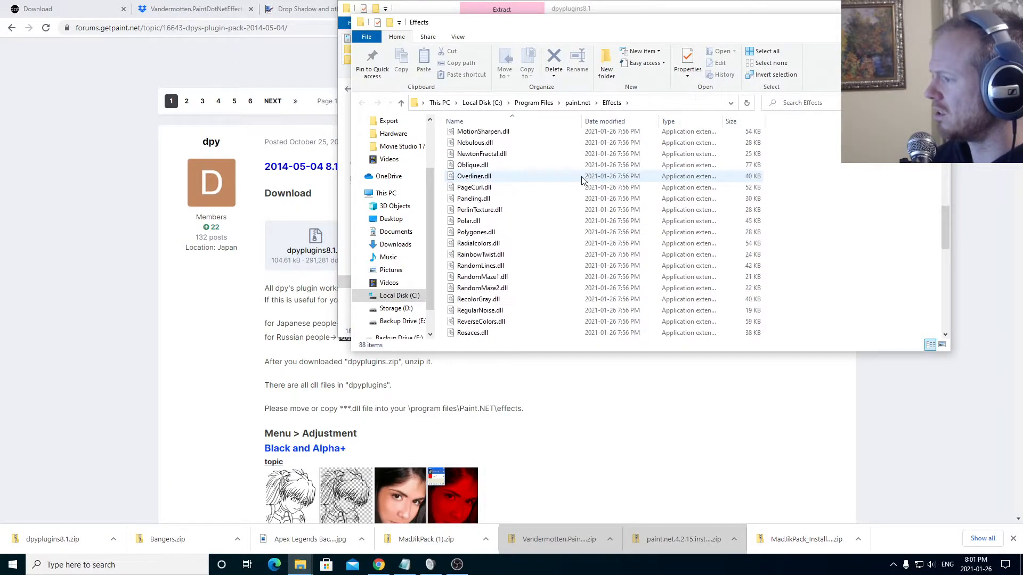
{"action": "left_click_drag", "start_coordinate": [612, 28], "coordinate": [527, 104]}
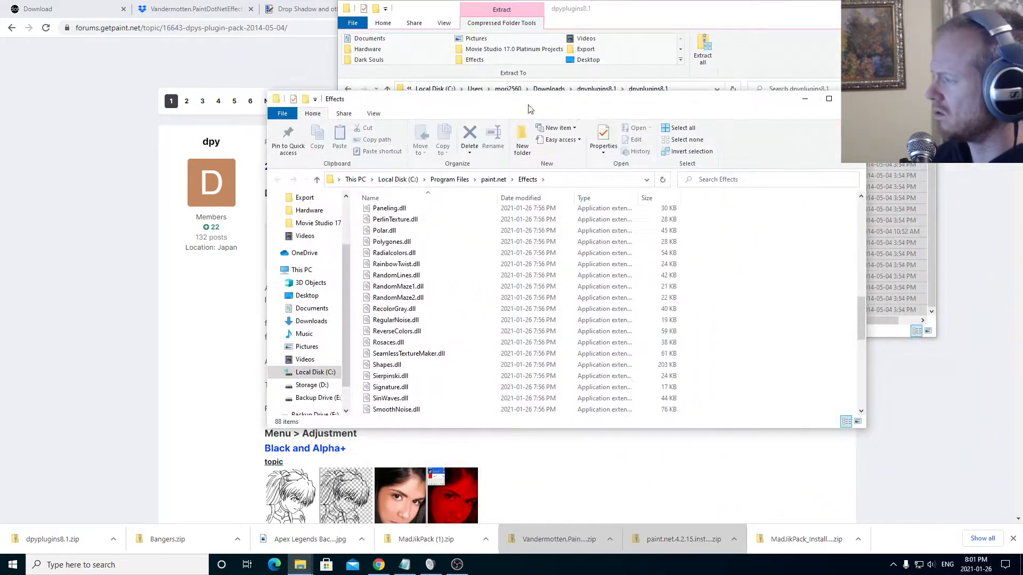
{"action": "left_click", "coordinate": [843, 96]}
{"action": "left_click", "coordinate": [924, 8]}
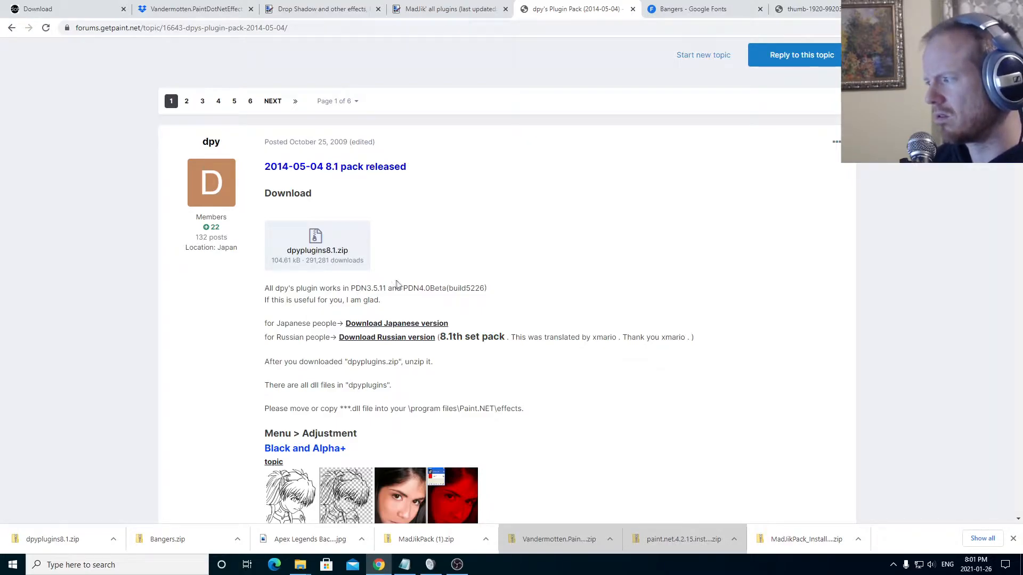
Step: Relaunch paint.net and check its effect categories for the dpy plugins
{"action": "scroll", "coordinate": [407, 285], "scroll_direction": "down", "scroll_amount": 3}
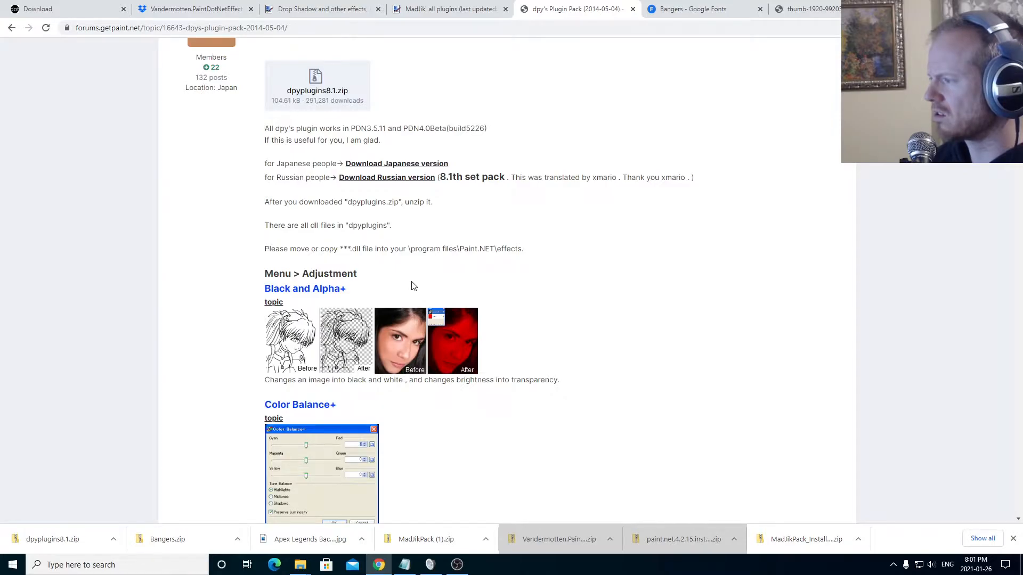
{"action": "scroll", "coordinate": [414, 286], "scroll_direction": "up", "scroll_amount": 2}
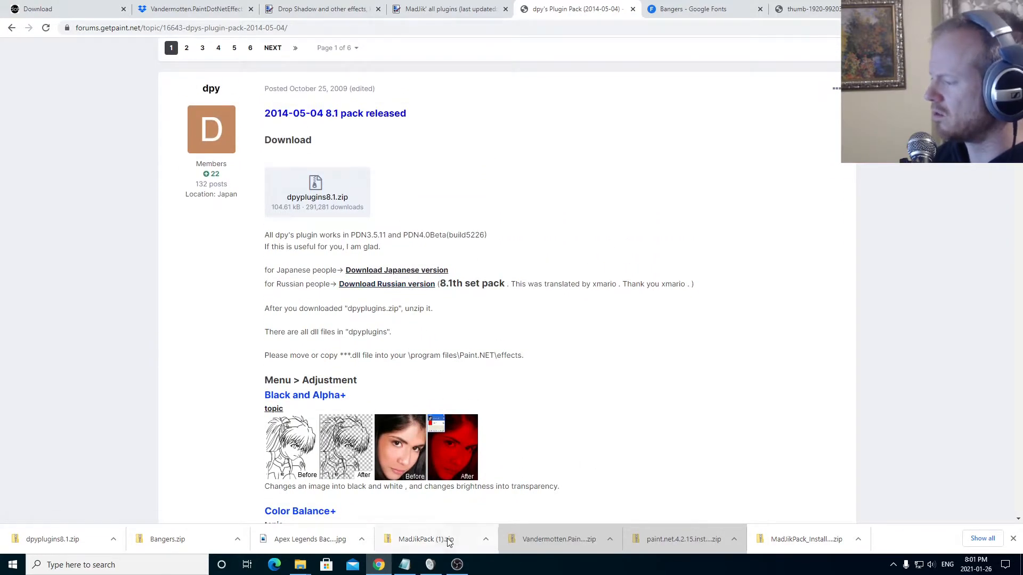
{"action": "left_click", "coordinate": [12, 566]}
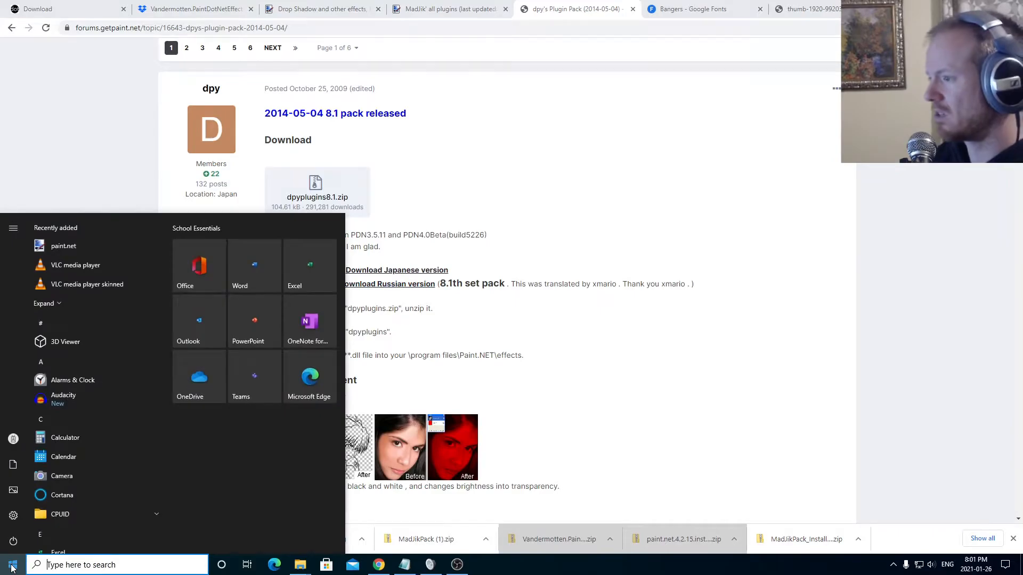
{"action": "type", "text": "p"}
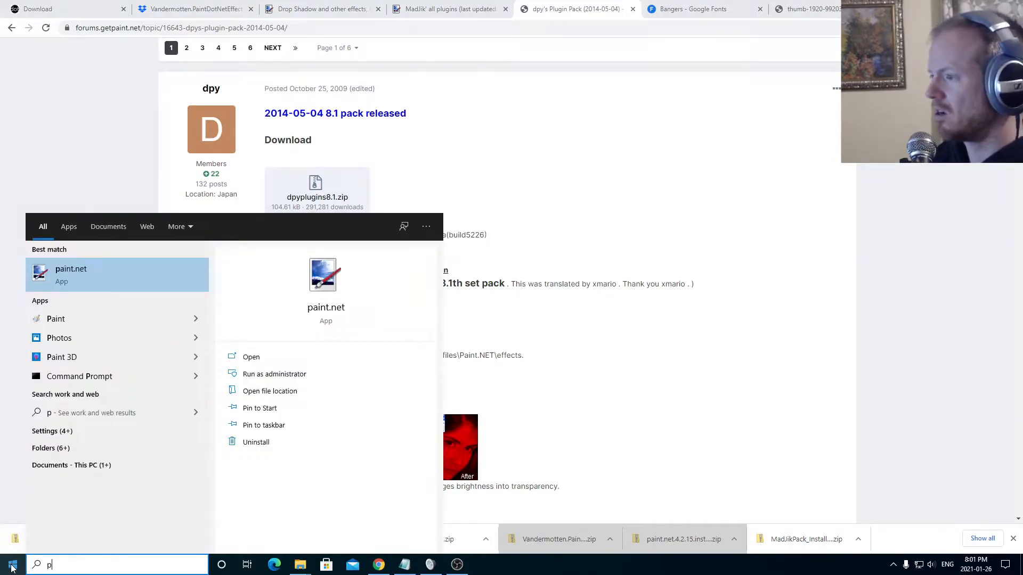
{"action": "left_click", "coordinate": [125, 275]}
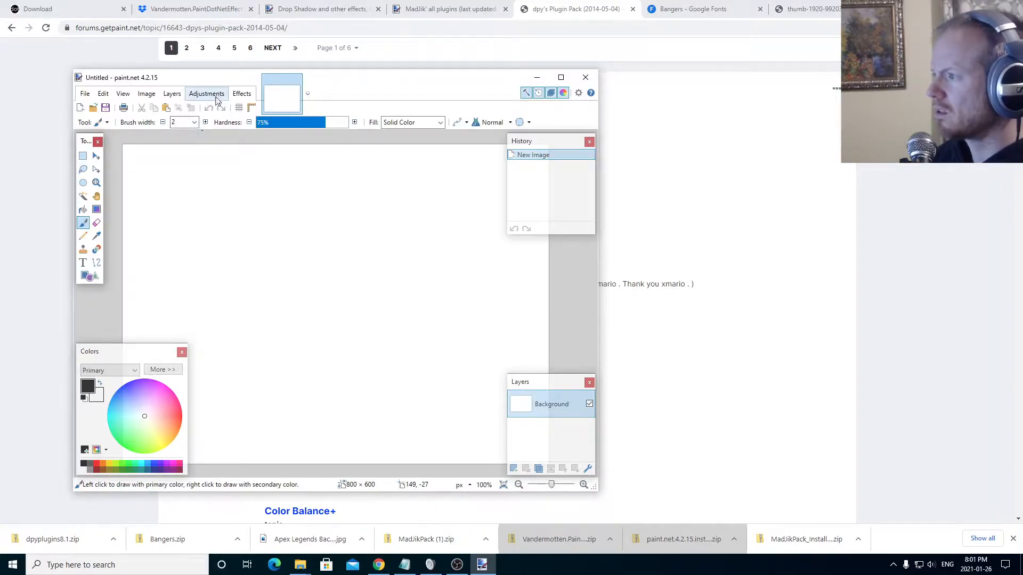
{"action": "left_click", "coordinate": [237, 95]}
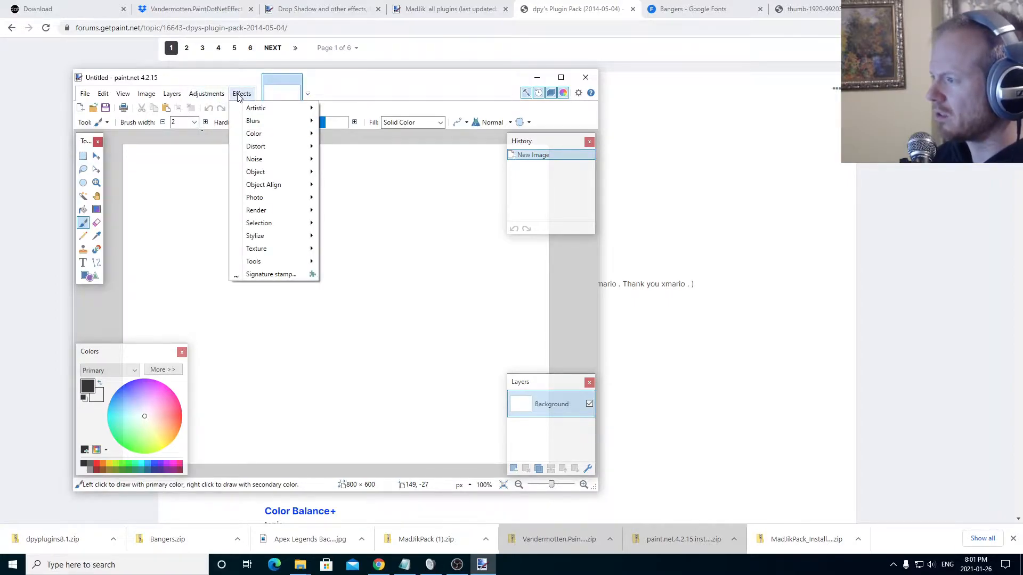
{"action": "mouse_move", "coordinate": [269, 172]}
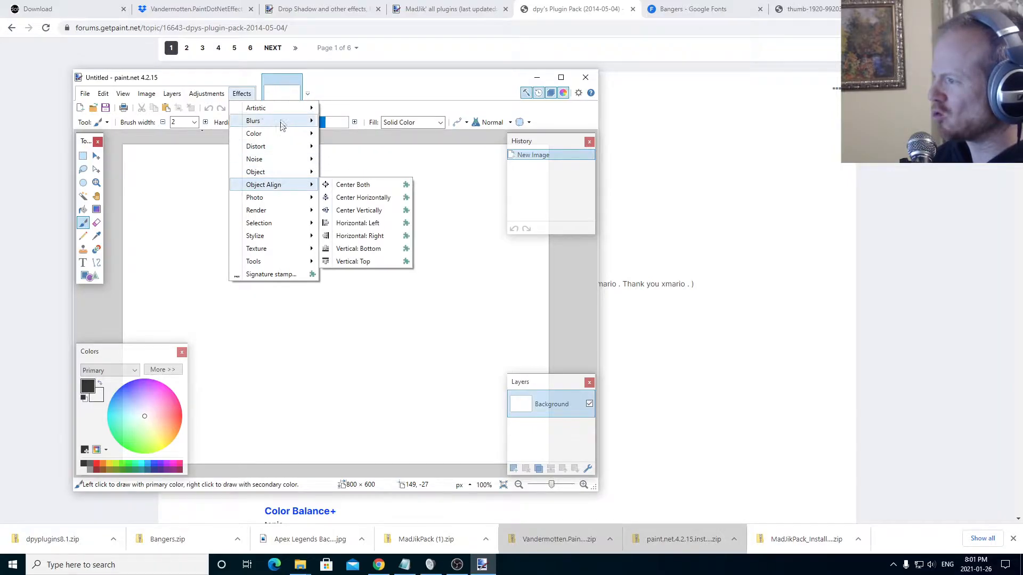
{"action": "mouse_move", "coordinate": [283, 110]}
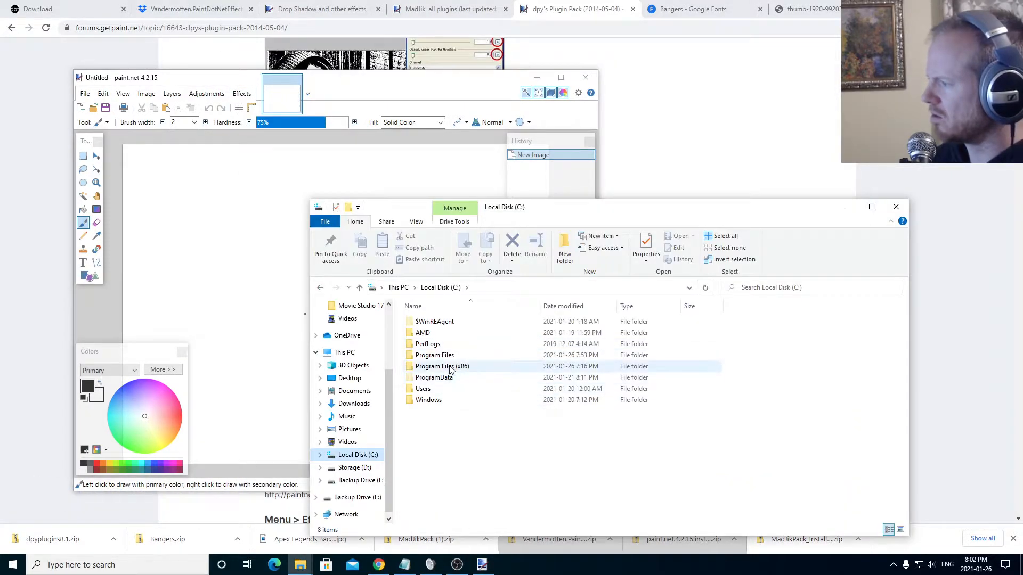
Step: Browse to paint.net's Effects folder inside Program Files on Local Disk (C:)
{"action": "left_click", "coordinate": [440, 358]}
{"action": "double_click", "coordinate": [440, 357]}
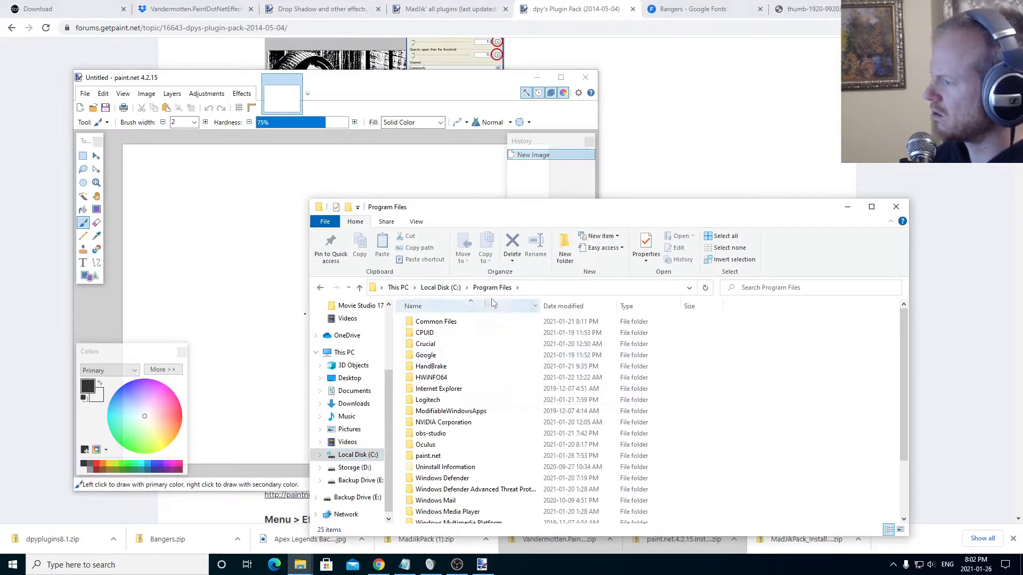
{"action": "scroll", "coordinate": [479, 373], "scroll_direction": "down", "scroll_amount": 1}
{"action": "double_click", "coordinate": [438, 428]}
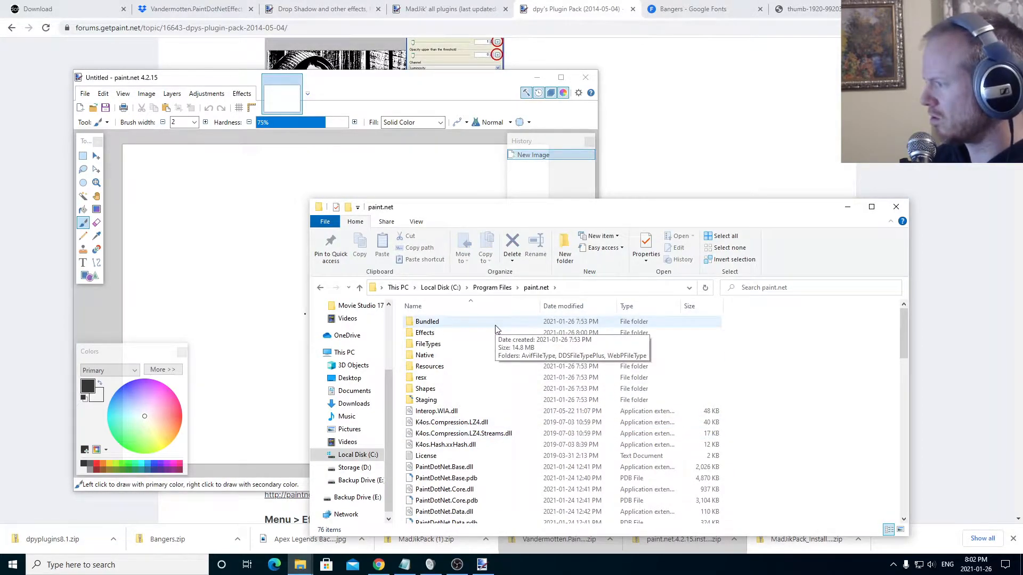
{"action": "scroll", "coordinate": [495, 327], "scroll_direction": "down", "scroll_amount": 1}
{"action": "scroll", "coordinate": [495, 327], "scroll_direction": "down", "scroll_amount": 10}
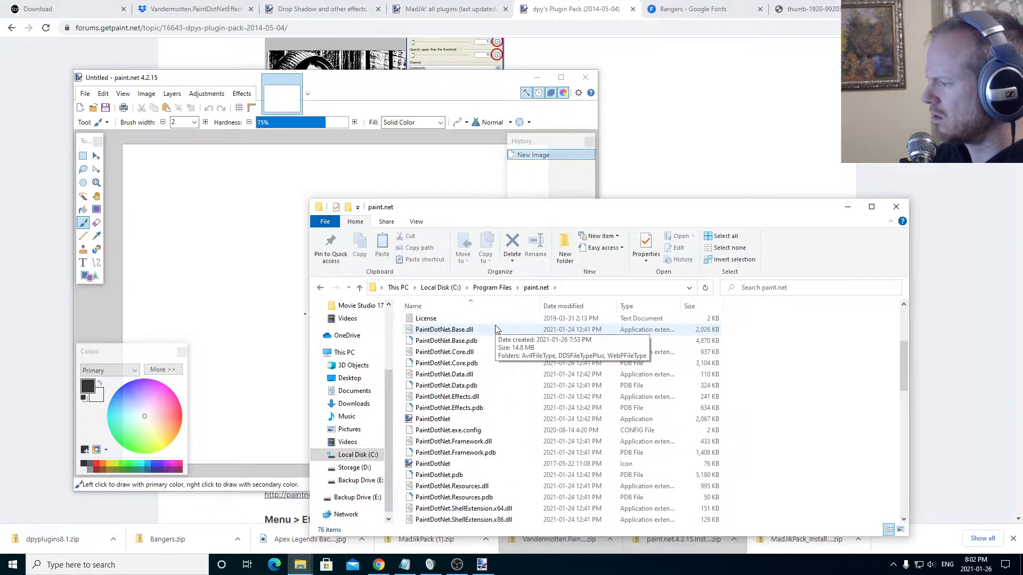
{"action": "scroll", "coordinate": [493, 336], "scroll_direction": "up", "scroll_amount": 12}
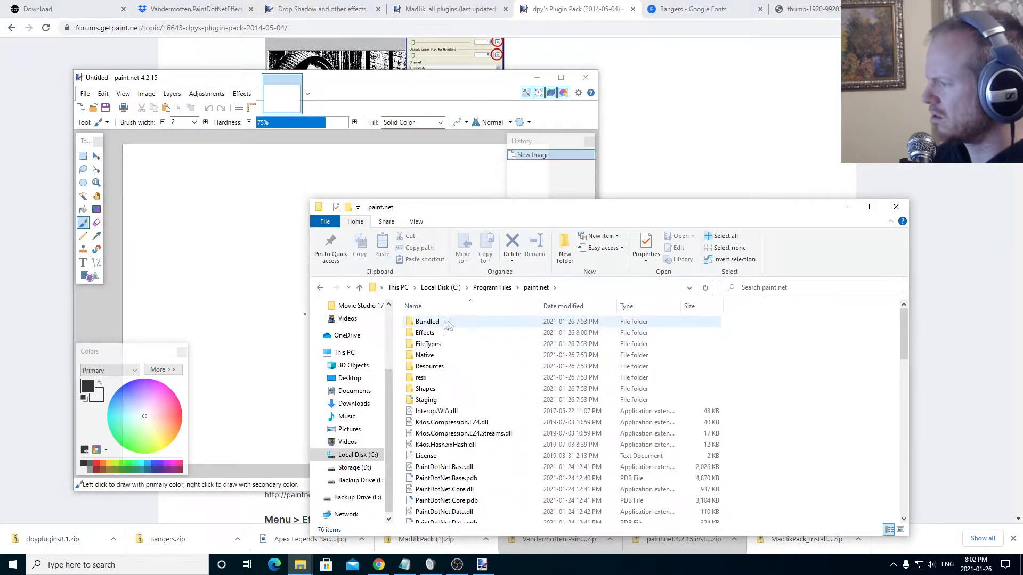
{"action": "double_click", "coordinate": [426, 333]}
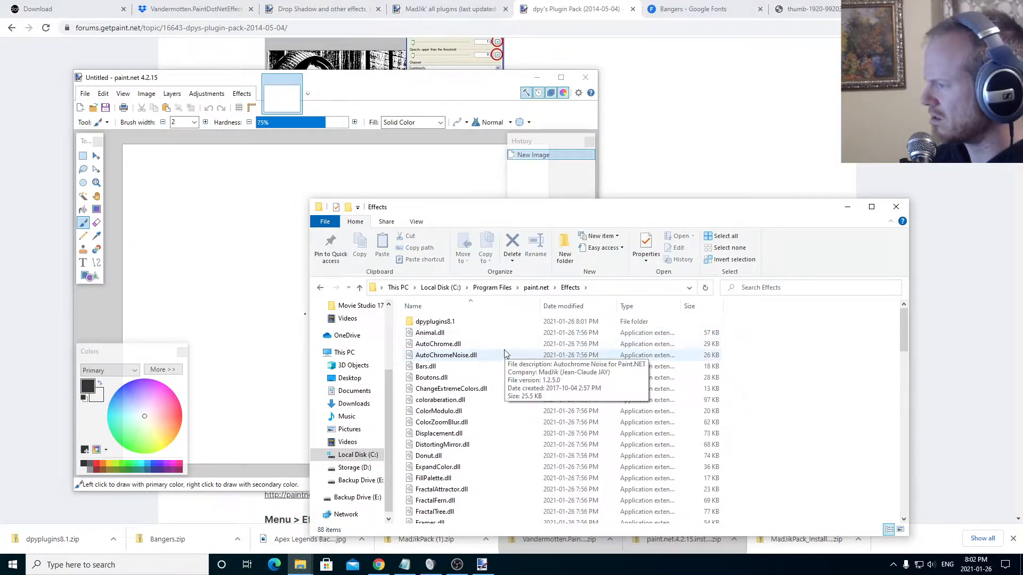
Step: Copy all plugin files from the dpyplugins8.1 subfolder directly into the Effects folder, granting administrator permission
{"action": "double_click", "coordinate": [452, 323]}
{"action": "left_click_drag", "start_coordinate": [483, 325], "coordinate": [452, 516]}
{"action": "key", "text": "ctrl+c"}
{"action": "left_click", "coordinate": [571, 289]}
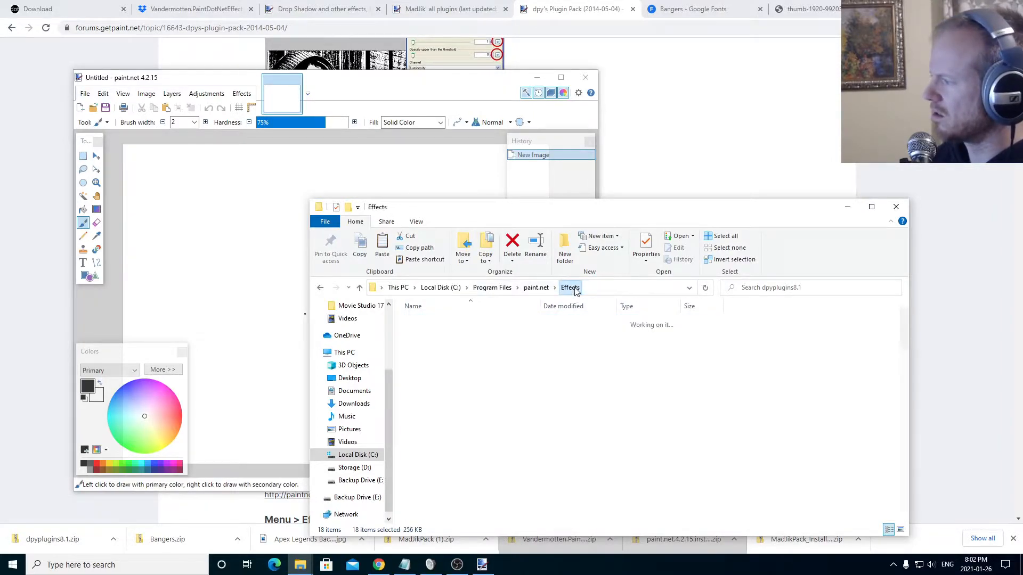
{"action": "right_click", "coordinate": [500, 413]}
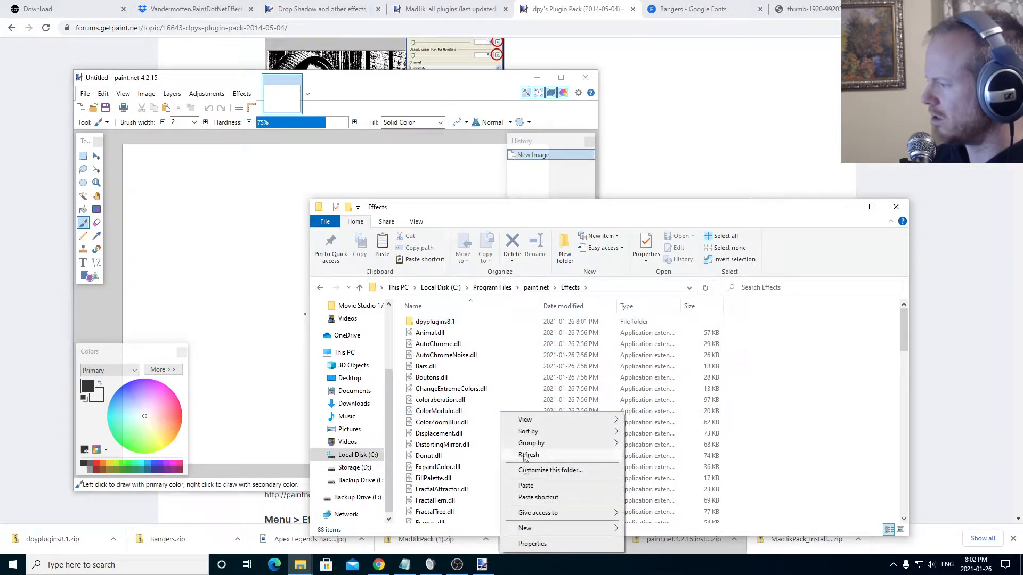
{"action": "left_click", "coordinate": [525, 485]}
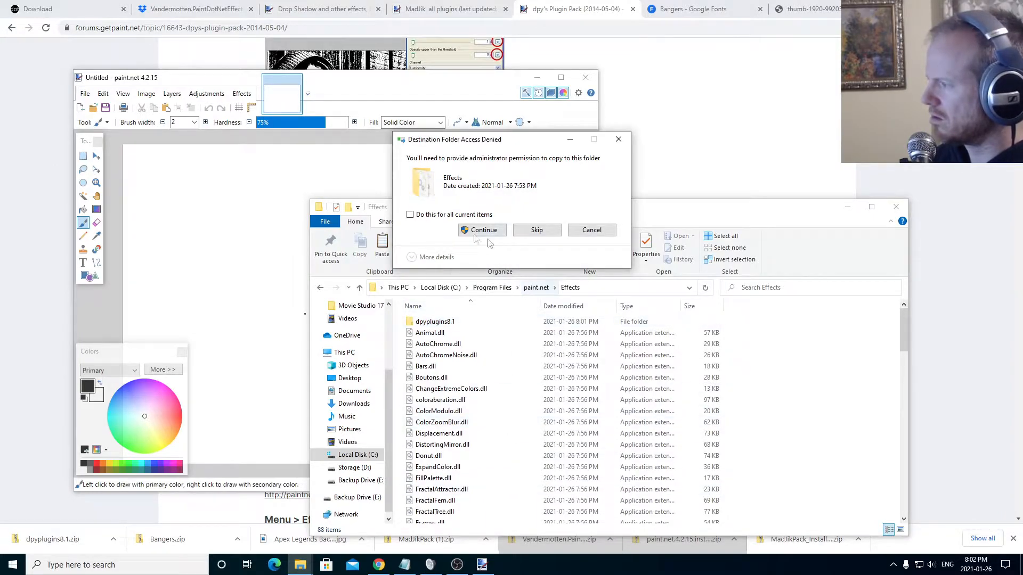
{"action": "left_click", "coordinate": [475, 233]}
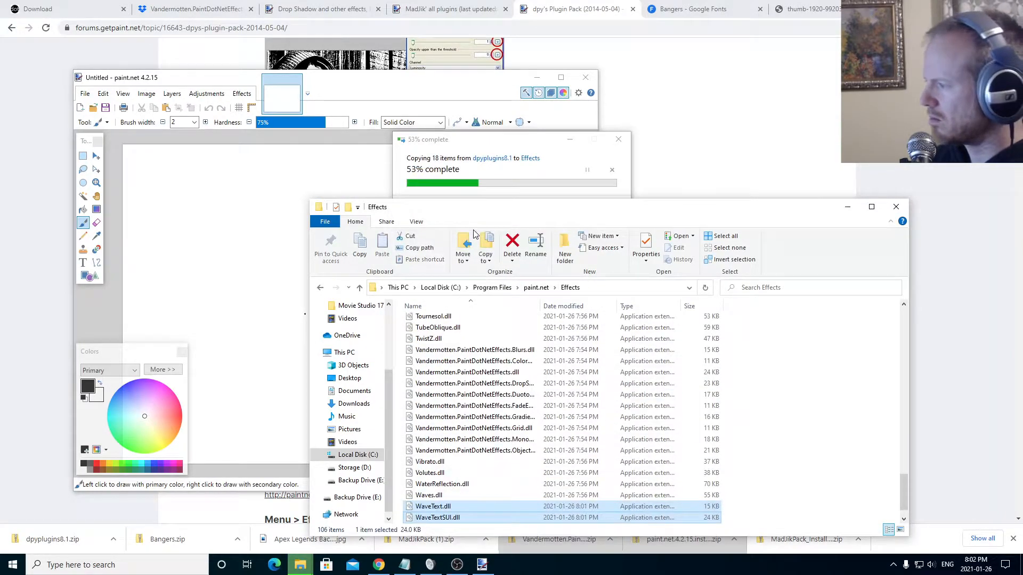
Step: Permanently delete the dpyplugins8.1 subfolder from the Effects folder, granting administrator permission
{"action": "scroll", "coordinate": [513, 421], "scroll_direction": "up", "scroll_amount": 20}
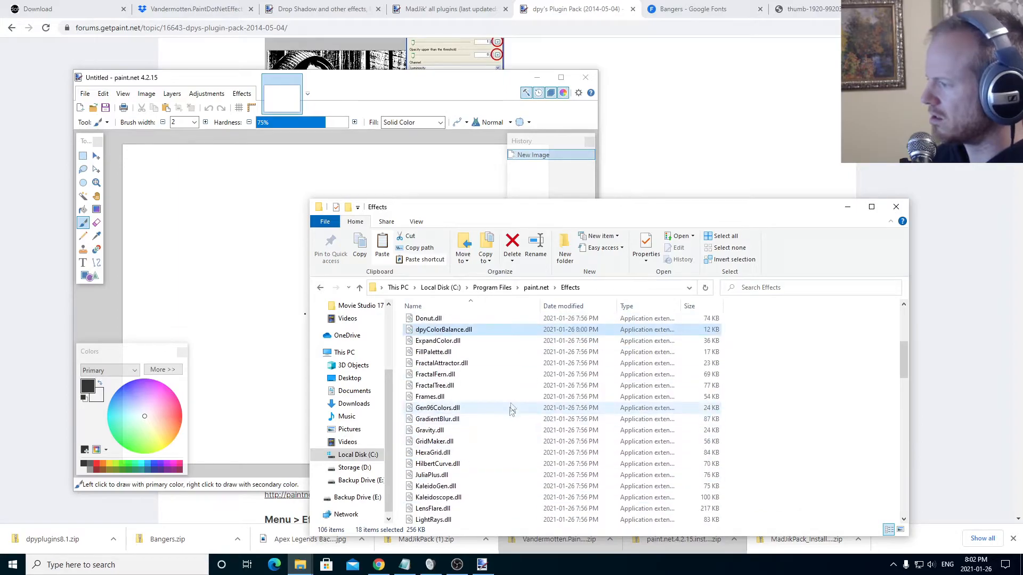
{"action": "scroll", "coordinate": [510, 411], "scroll_direction": "up", "scroll_amount": 6}
{"action": "left_click", "coordinate": [434, 322]}
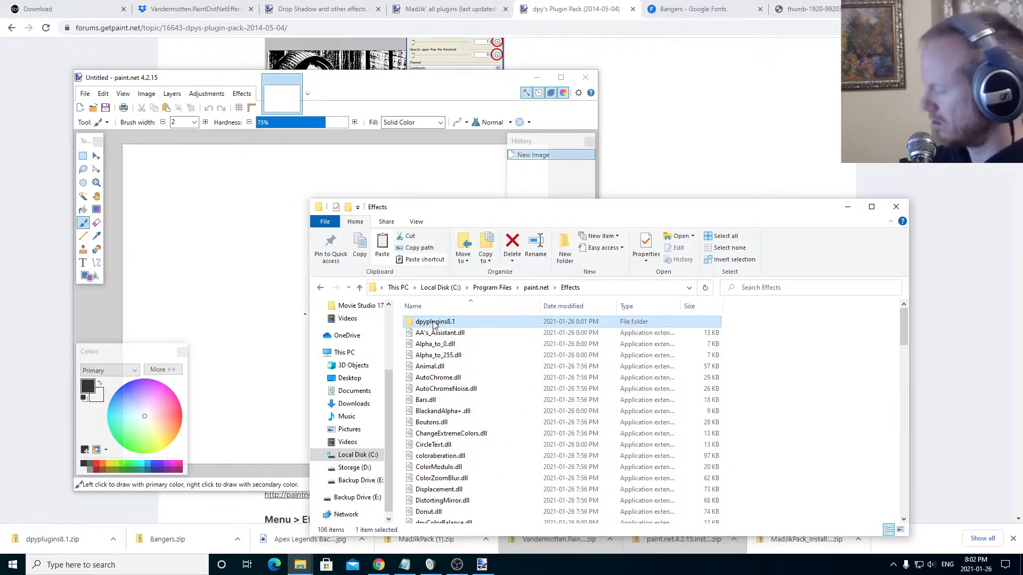
{"action": "key", "text": "shift+Delete"}
{"action": "left_click", "coordinate": [550, 325]}
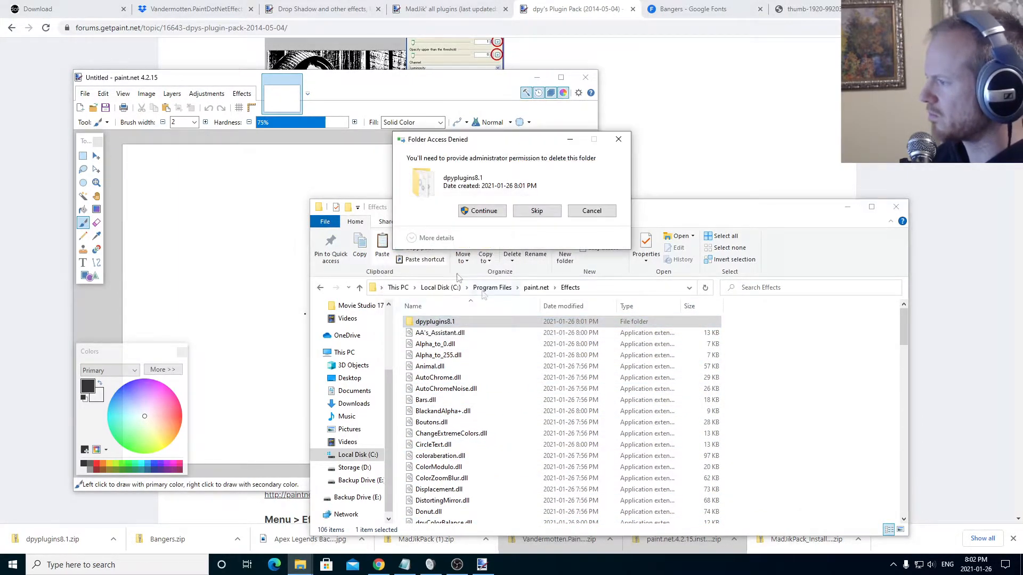
{"action": "left_click", "coordinate": [481, 211]}
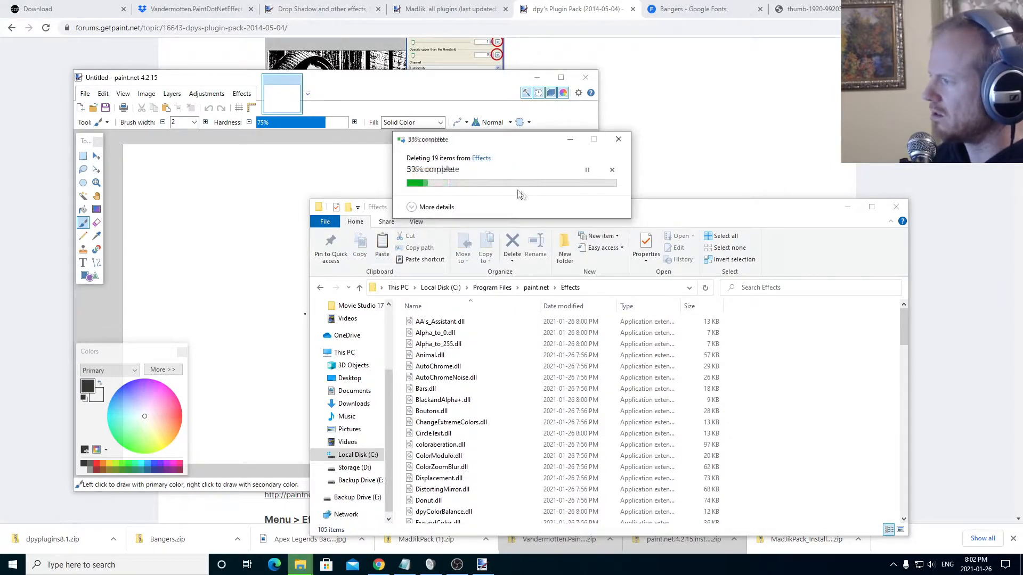
Step: Close and relaunch paint.net, and check the Object category of effects for the dpy plugins
{"action": "double_click", "coordinate": [457, 78]}
{"action": "left_click", "coordinate": [1011, 6]}
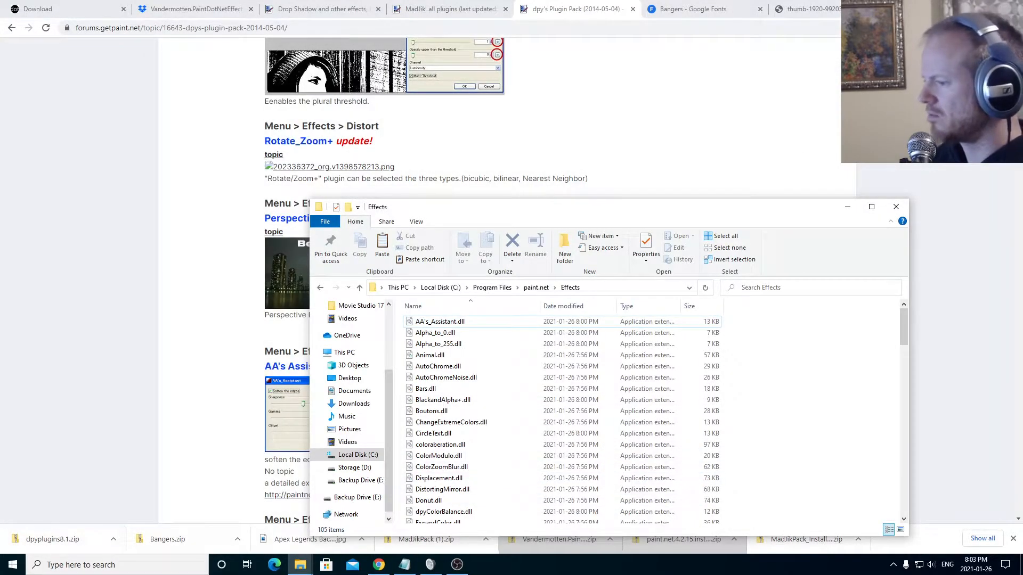
{"action": "left_click", "coordinate": [13, 566]}
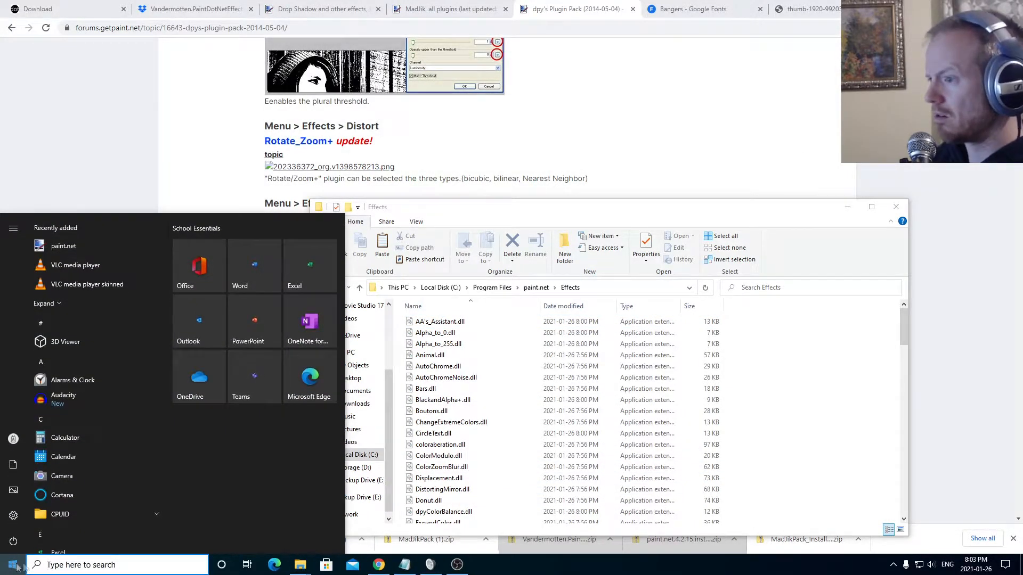
{"action": "left_click", "coordinate": [68, 248]}
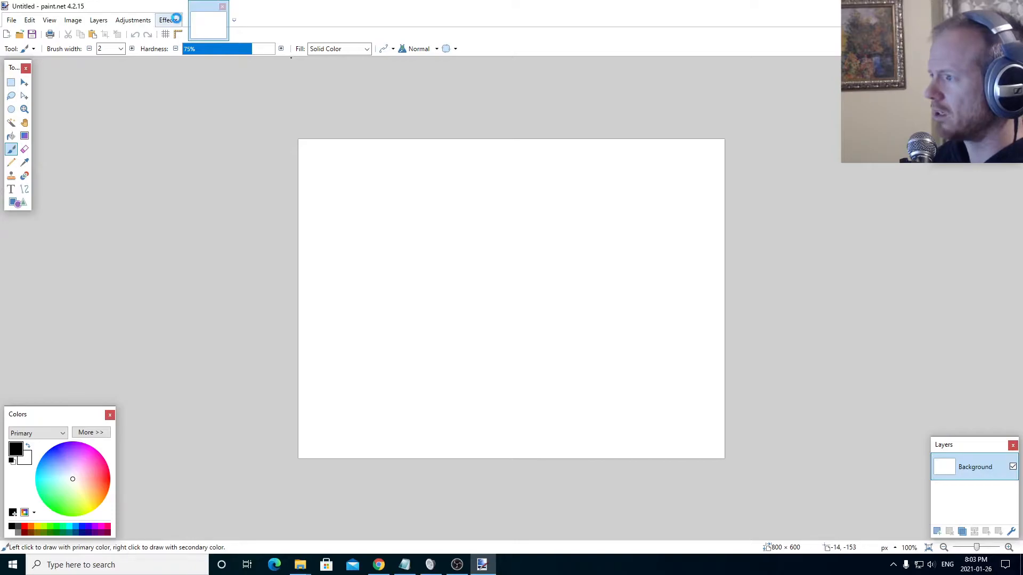
{"action": "left_click", "coordinate": [176, 20]}
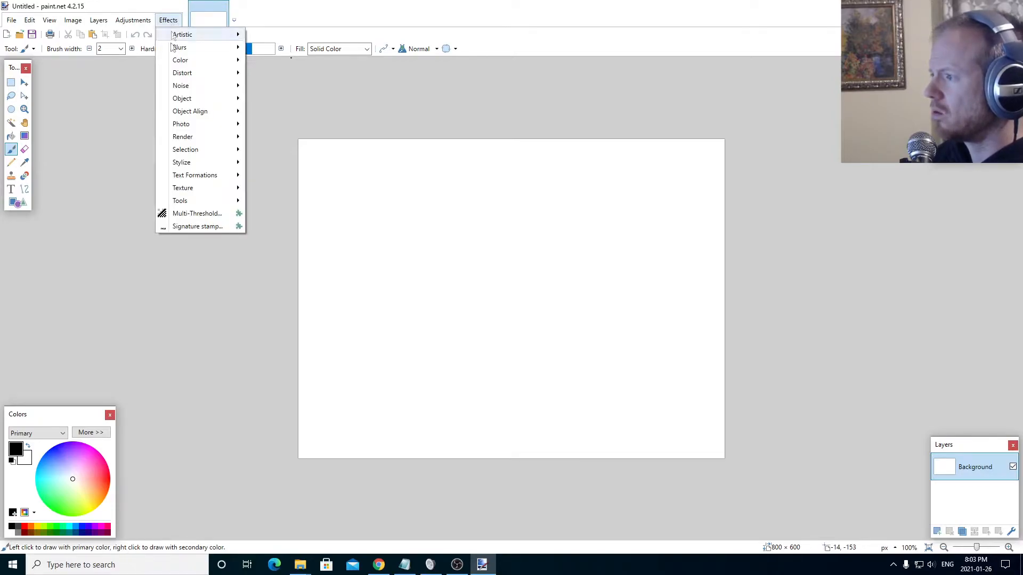
{"action": "mouse_move", "coordinate": [196, 98]}
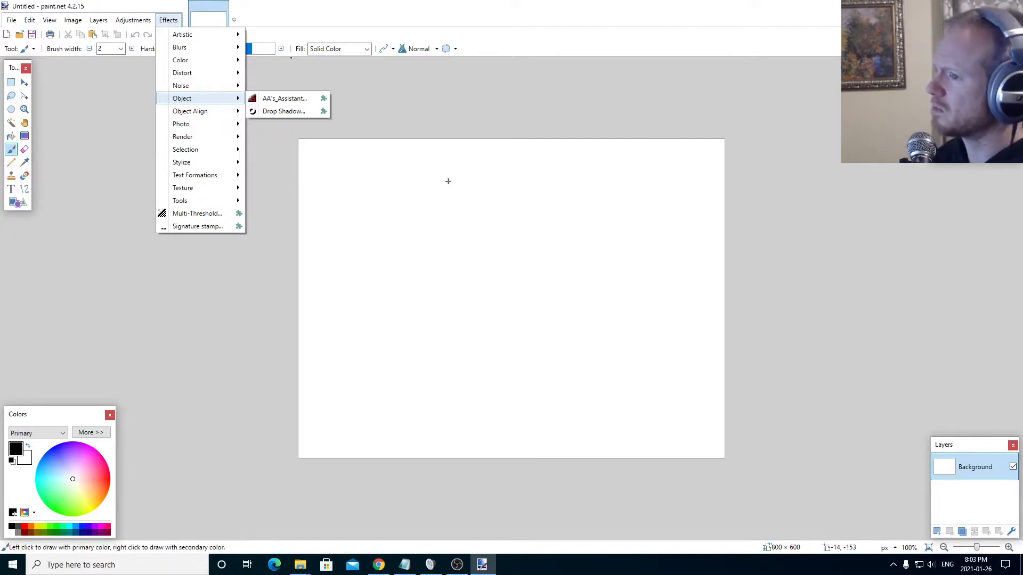
{"action": "left_click", "coordinate": [370, 13]}
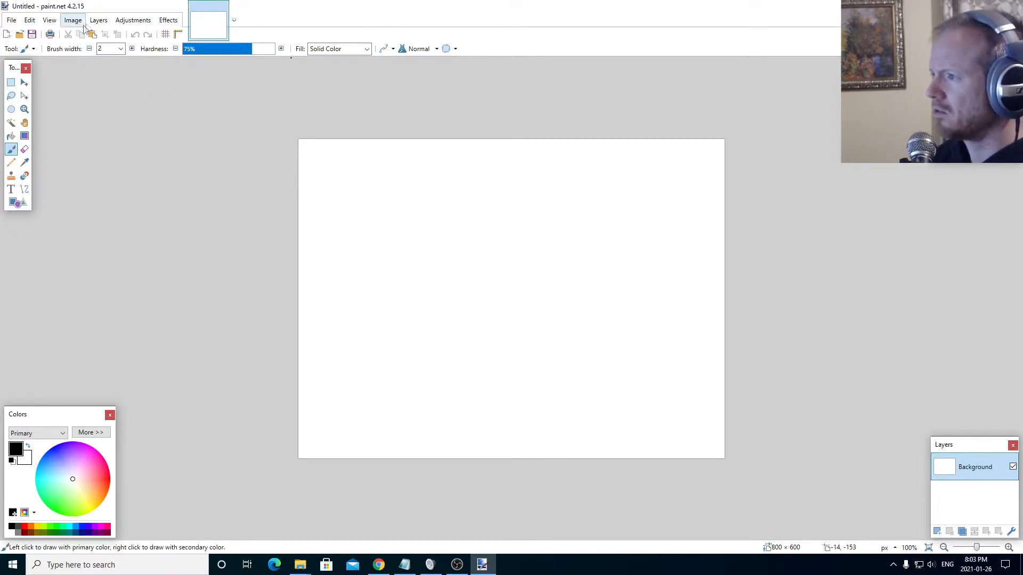
Step: Resize the blank image to 1920 × 1080 pixels with Maintain aspect ratio turned off
{"action": "left_click", "coordinate": [99, 20]}
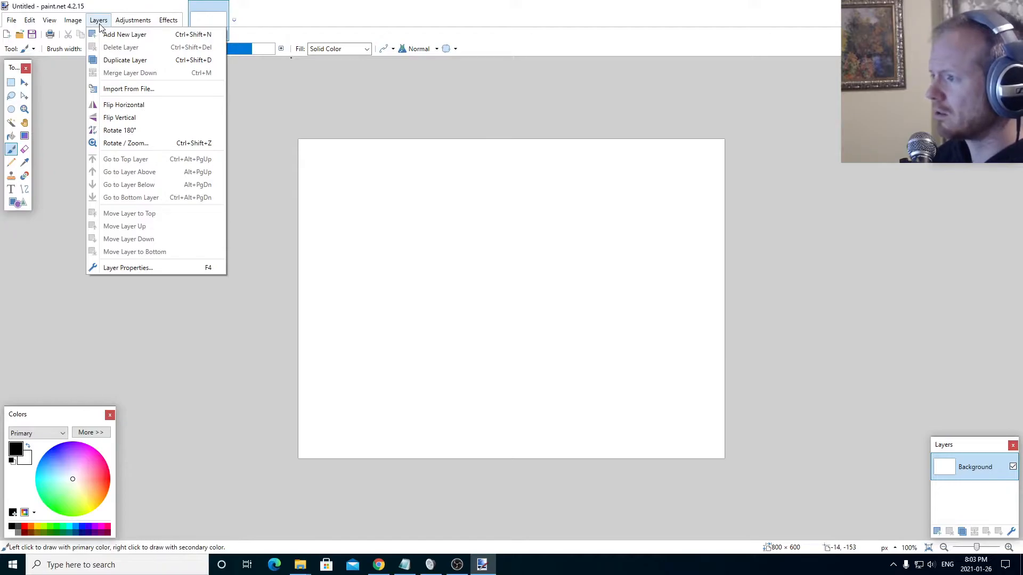
{"action": "mouse_move", "coordinate": [74, 21]}
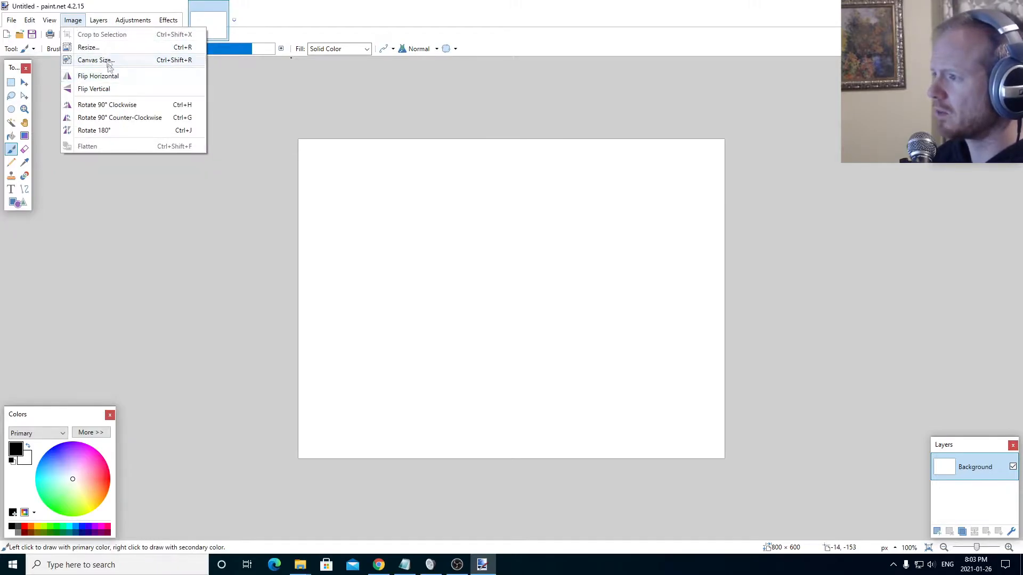
{"action": "left_click", "coordinate": [99, 49]}
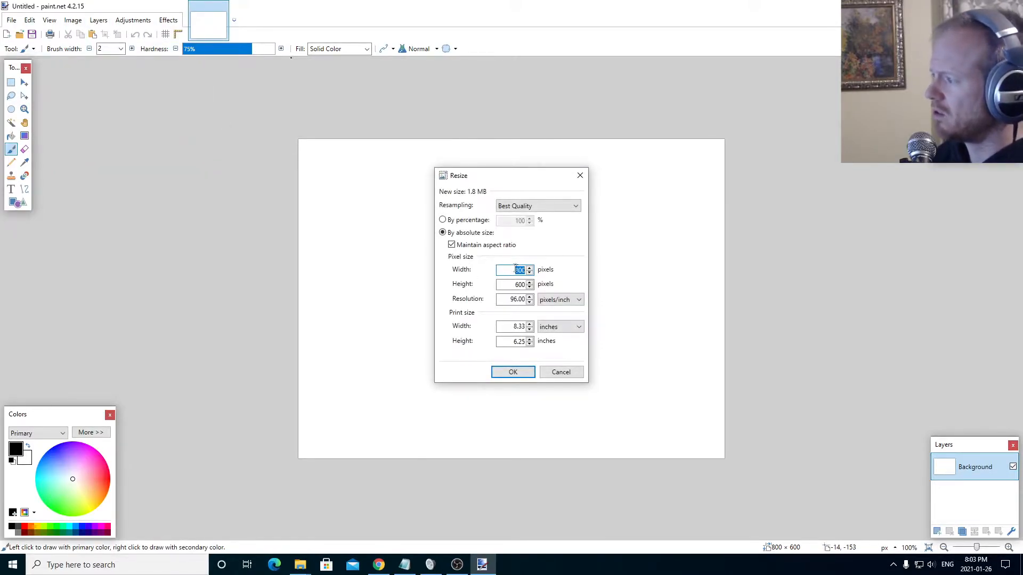
{"action": "type", "text": "1920"}
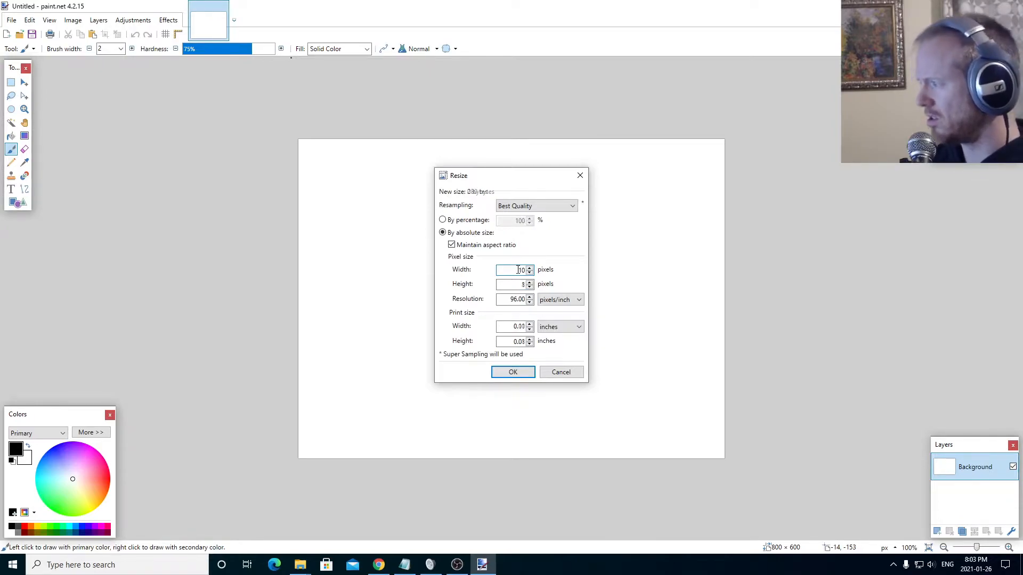
{"action": "key", "text": "Tab"}
{"action": "type", "text": "1080"}
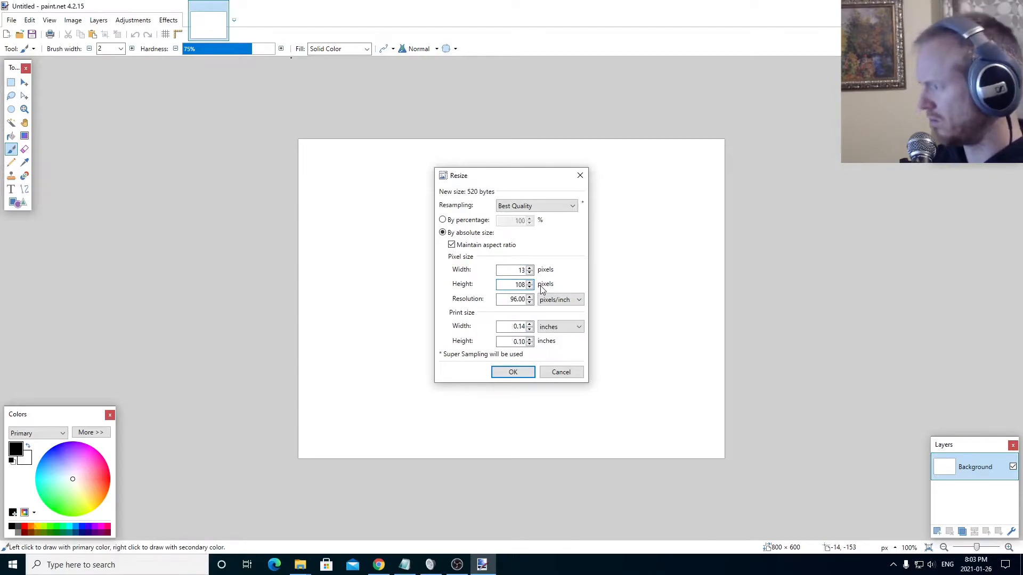
{"action": "left_click", "coordinate": [451, 245]}
{"action": "double_click", "coordinate": [512, 270]}
{"action": "type", "text": "1920"}
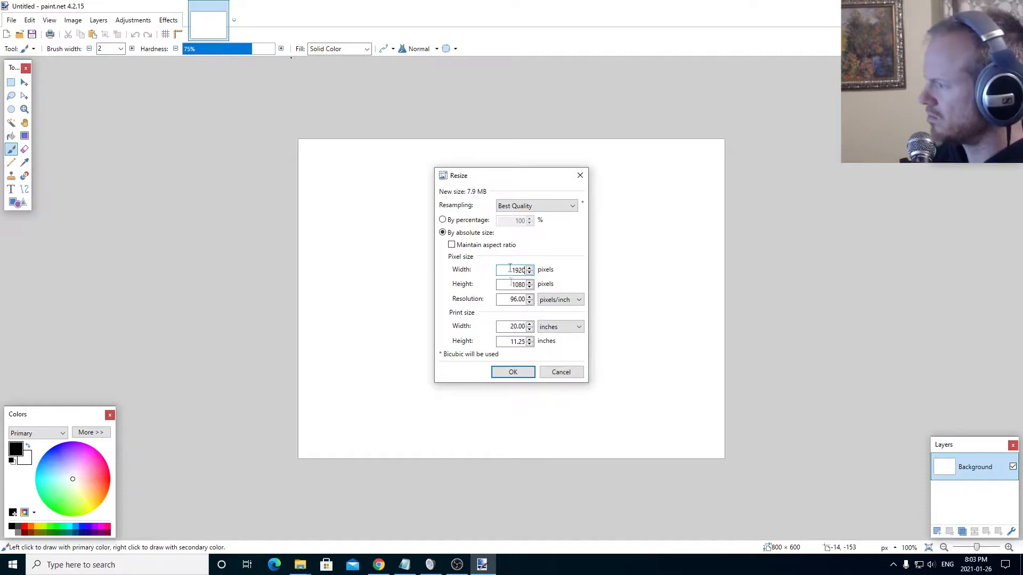
{"action": "left_click", "coordinate": [452, 245]}
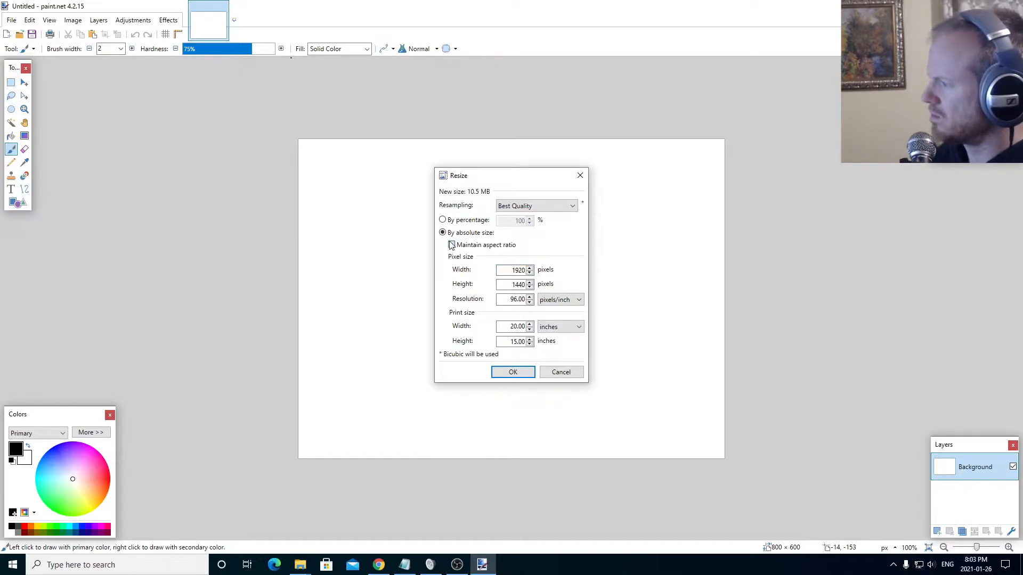
{"action": "double_click", "coordinate": [516, 285]}
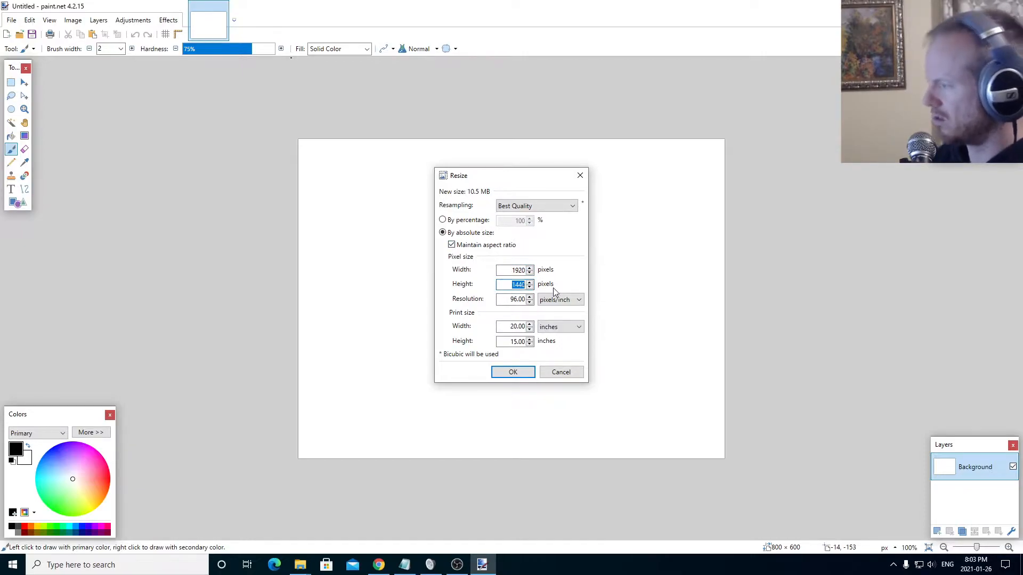
{"action": "left_click", "coordinate": [452, 245]}
{"action": "double_click", "coordinate": [522, 285]}
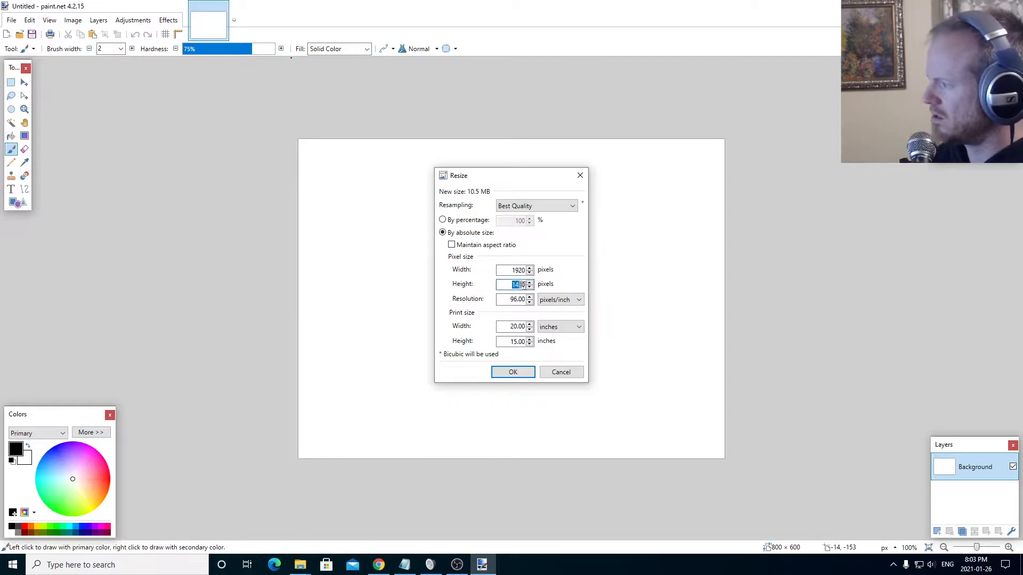
{"action": "type", "text": "1080"}
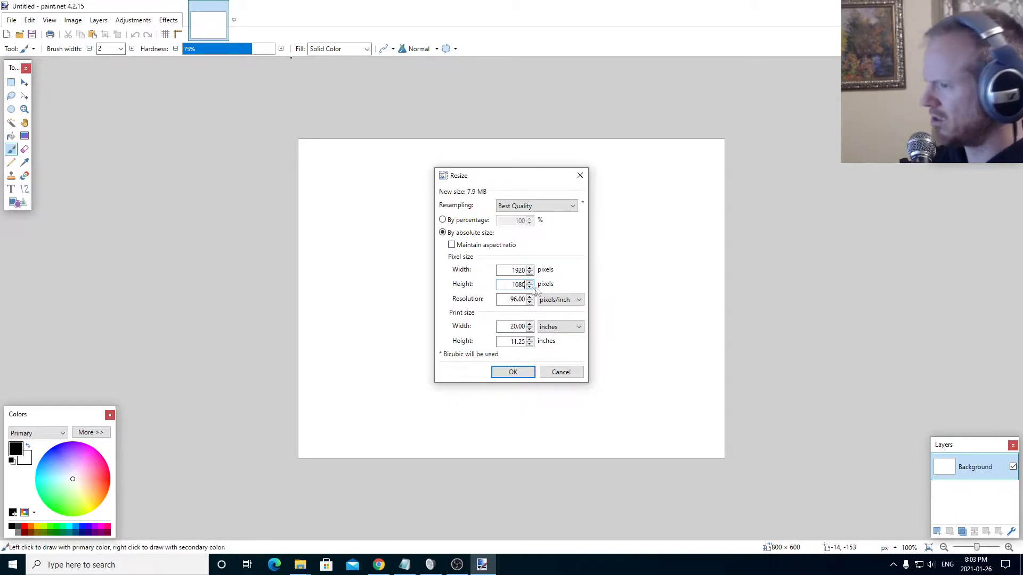
{"action": "left_click", "coordinate": [513, 373]}
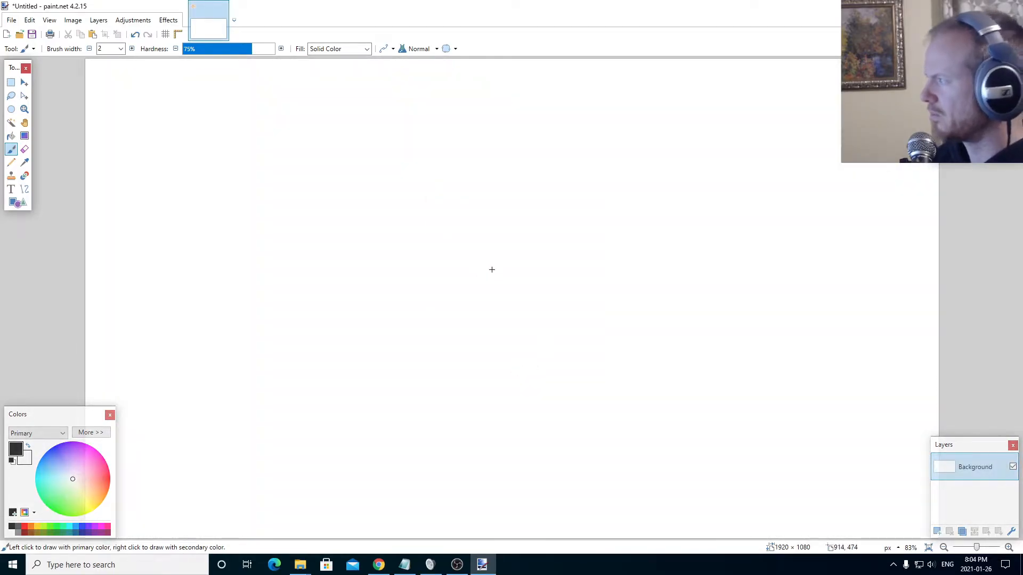
Step: Move the Layers window higher up the workspace and open the Apex Legends Background image from the Downloads folder
{"action": "scroll", "coordinate": [496, 278], "scroll_direction": "down", "scroll_amount": 3}
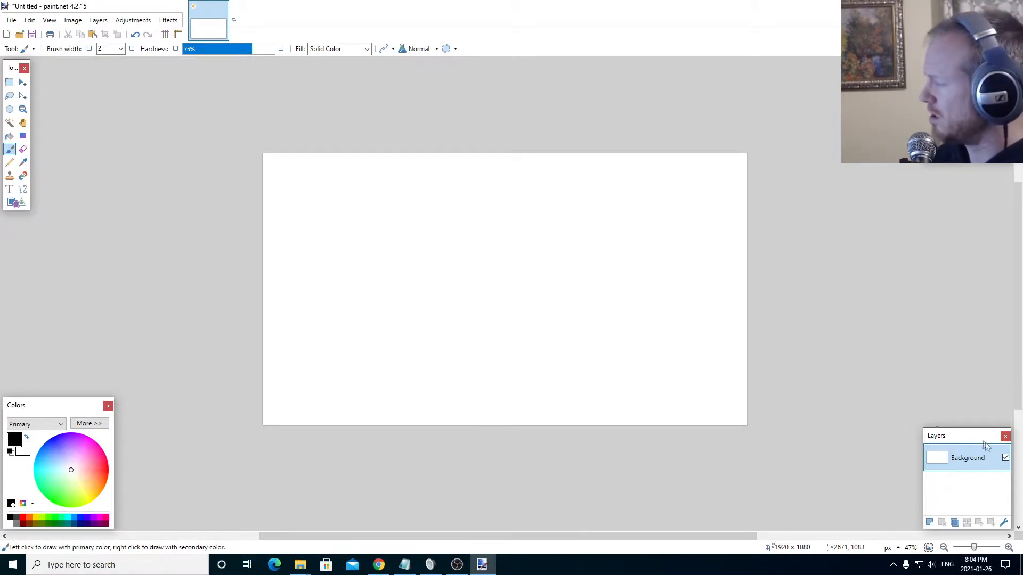
{"action": "left_click_drag", "start_coordinate": [983, 442], "coordinate": [982, 275]}
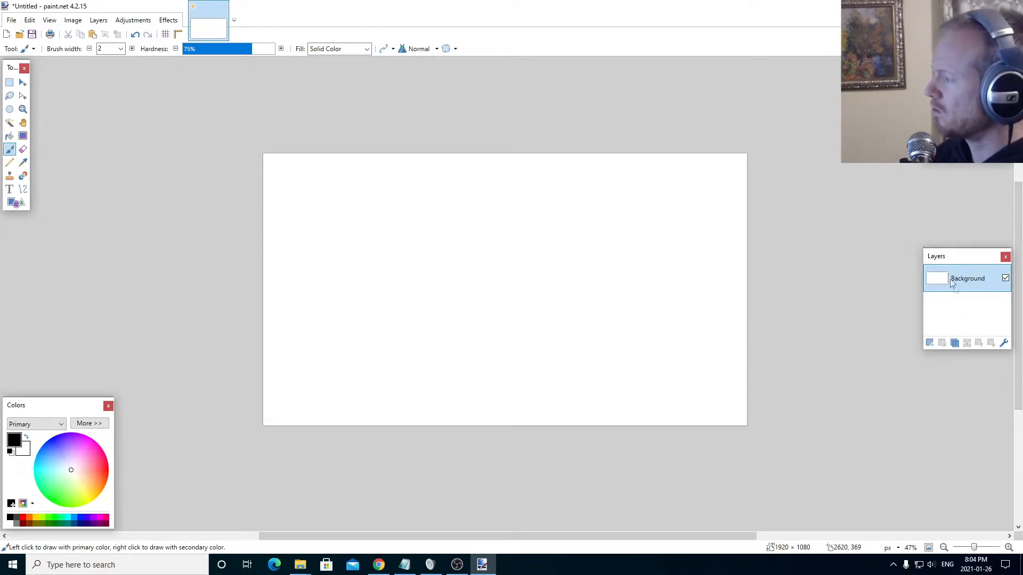
{"action": "left_click", "coordinate": [12, 20]}
{"action": "left_click", "coordinate": [31, 47]}
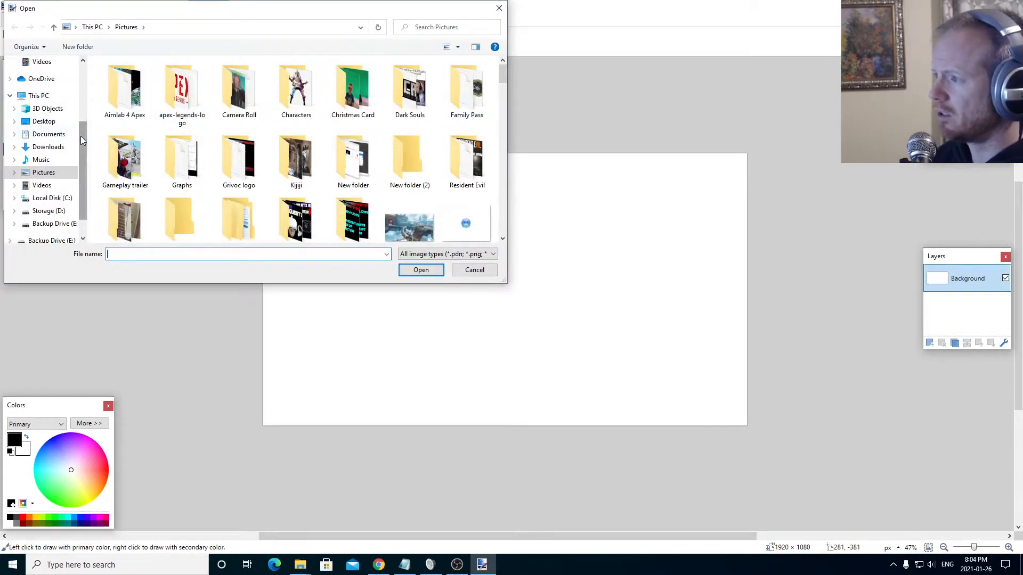
{"action": "left_click", "coordinate": [48, 96]}
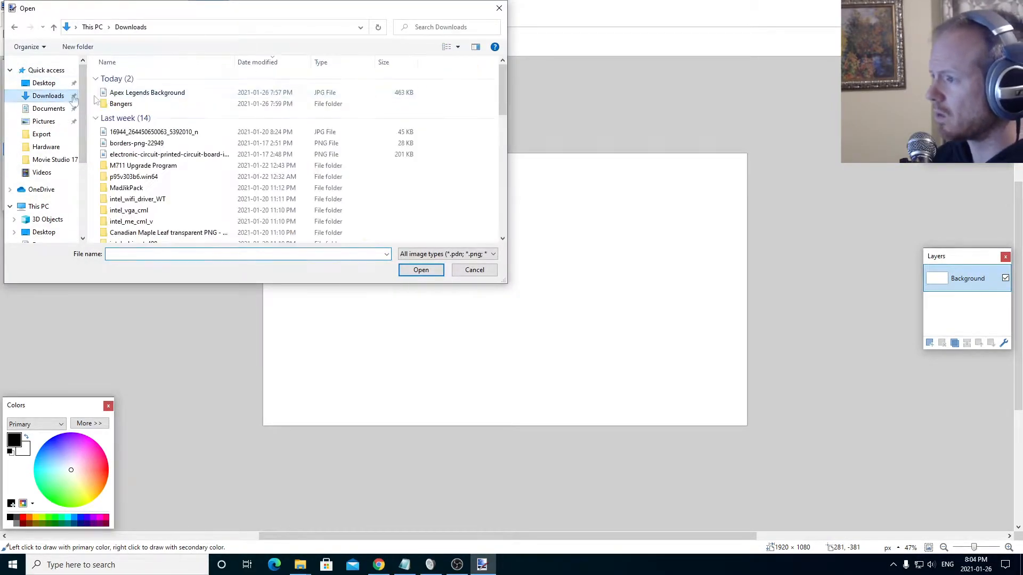
{"action": "double_click", "coordinate": [178, 95]}
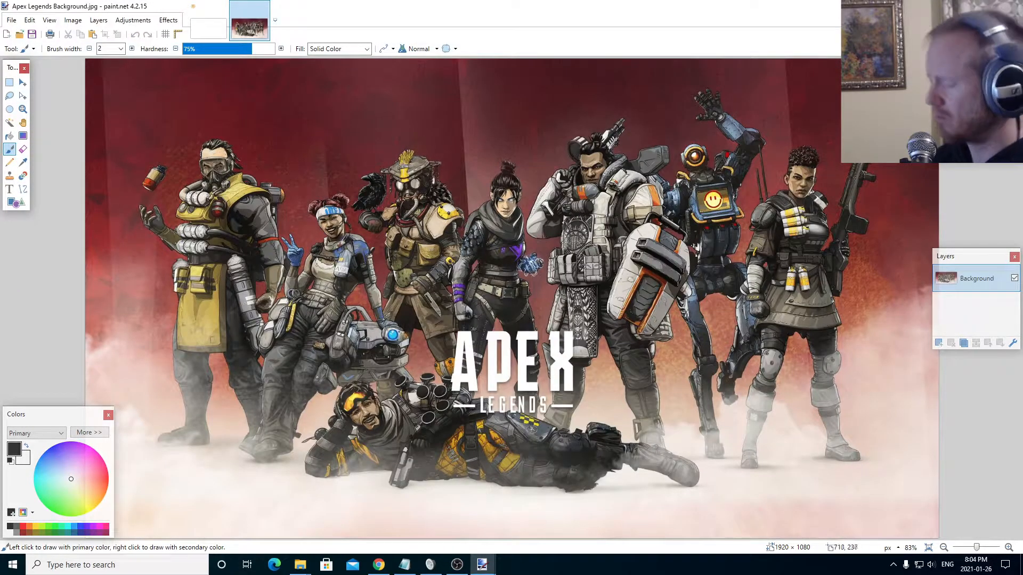
Step: Check the pixel dimensions of the Apex Legends Background image without resizing it
{"action": "left_click", "coordinate": [77, 20]}
{"action": "left_click", "coordinate": [101, 47]}
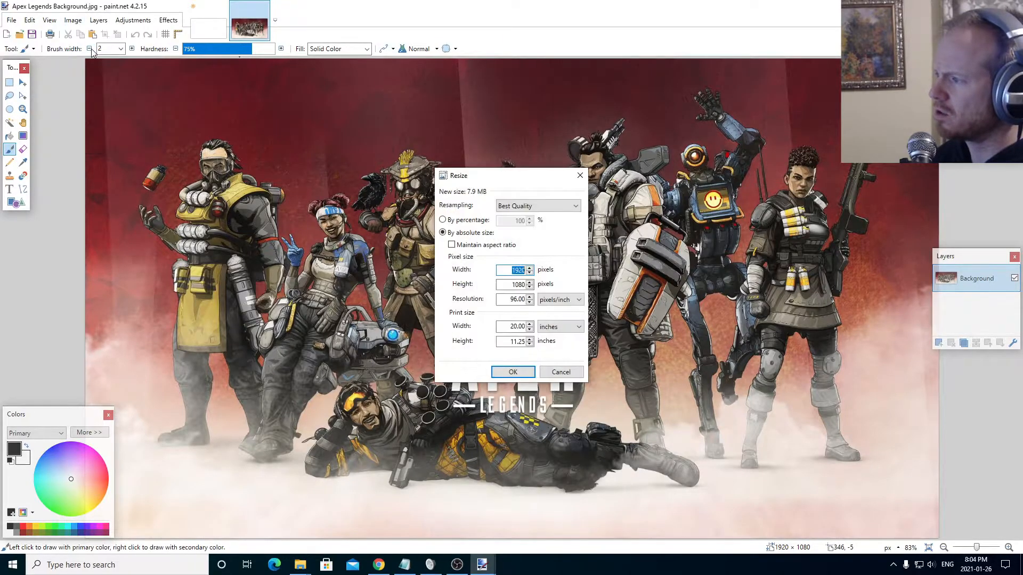
{"action": "left_click", "coordinate": [559, 373]}
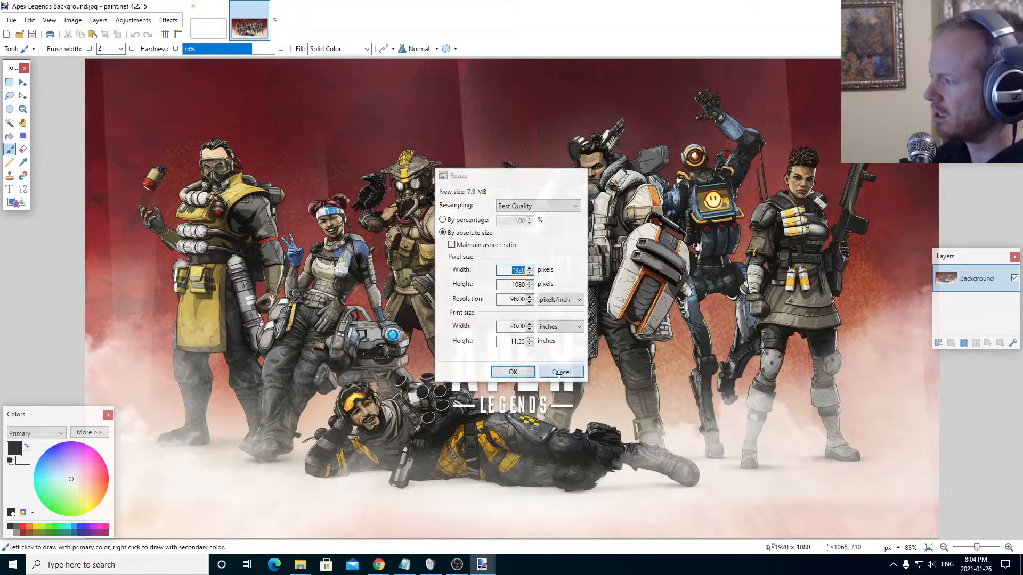
Step: Copy the entire Apex Legends Background image and paste it into the blank 1920 × 1080 image
{"action": "key", "text": "ctrl+a"}
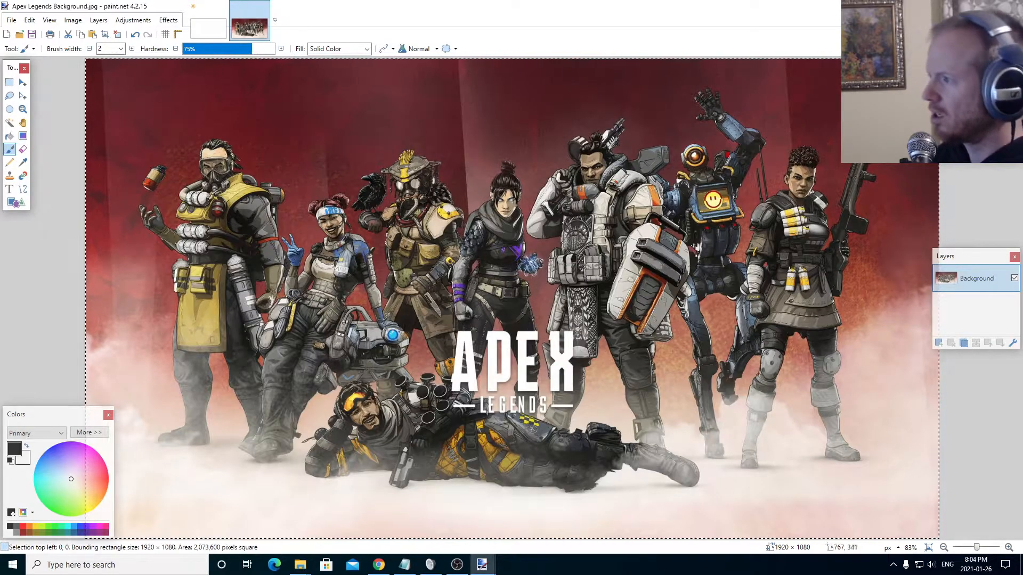
{"action": "left_click", "coordinate": [208, 29]}
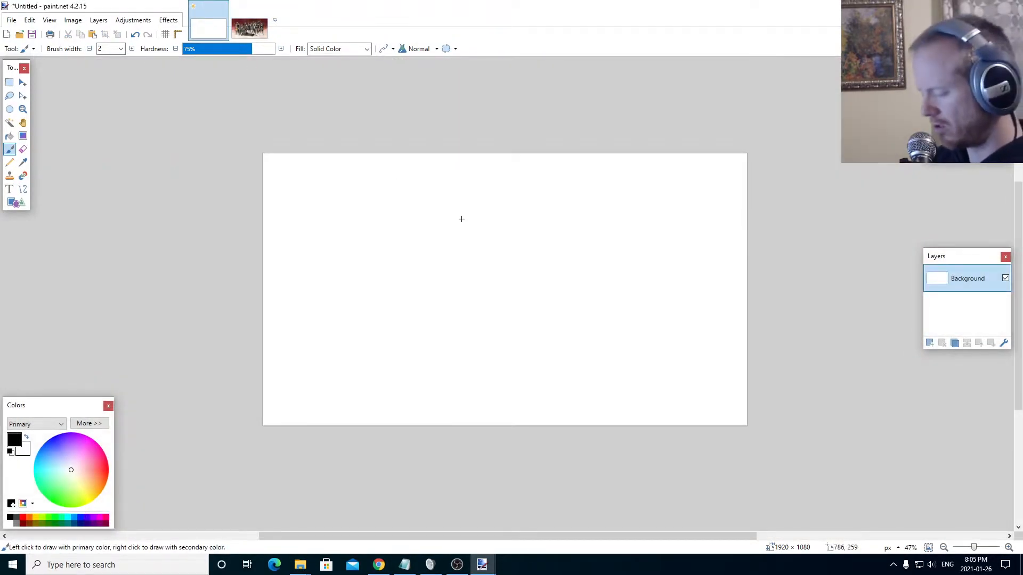
{"action": "key", "text": "ctrl+v"}
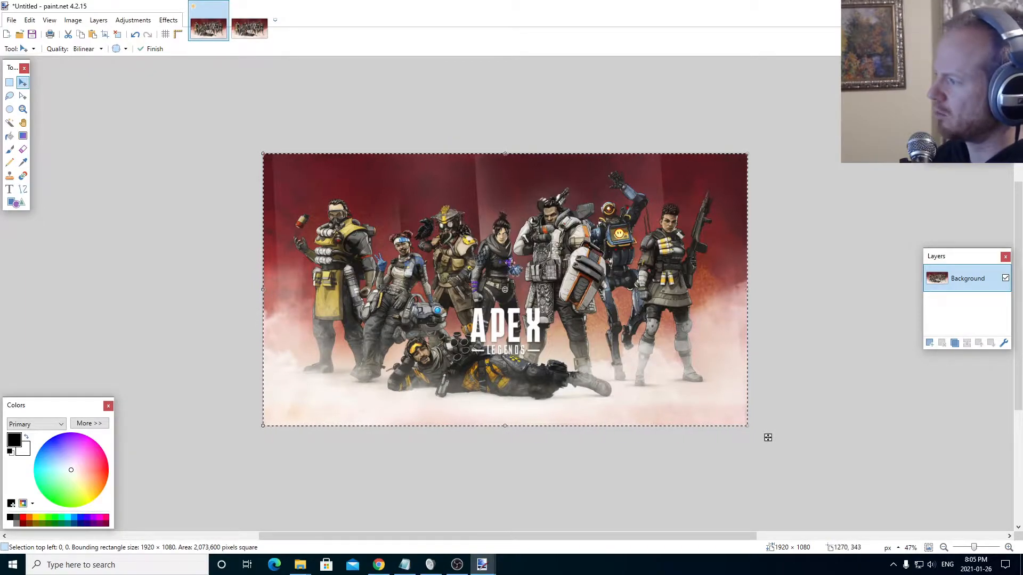
Step: Shrink the pasted picture toward the canvas's lower-right corner to about 1529 × 794 pixels and deselect it
{"action": "mouse_move", "coordinate": [448, 232]}
{"action": "left_mouse_down"}
{"action": "mouse_move", "coordinate": [522, 304]}
{"action": "mouse_move", "coordinate": [473, 240]}
{"action": "mouse_move", "coordinate": [445, 230]}
{"action": "left_mouse_up"}
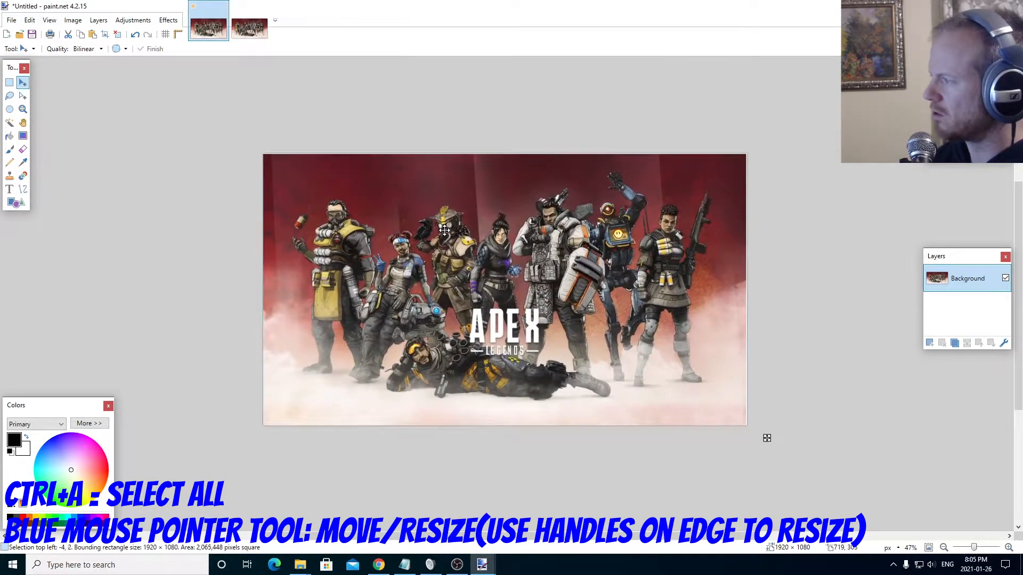
{"action": "left_click_drag", "start_coordinate": [262, 155], "coordinate": [362, 226]}
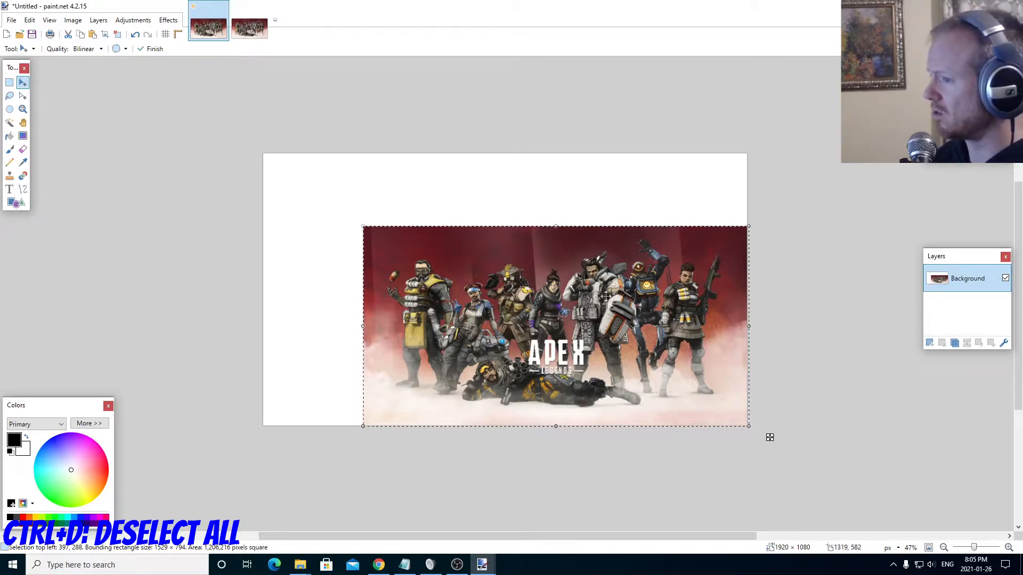
{"action": "key", "text": "ctrl+d"}
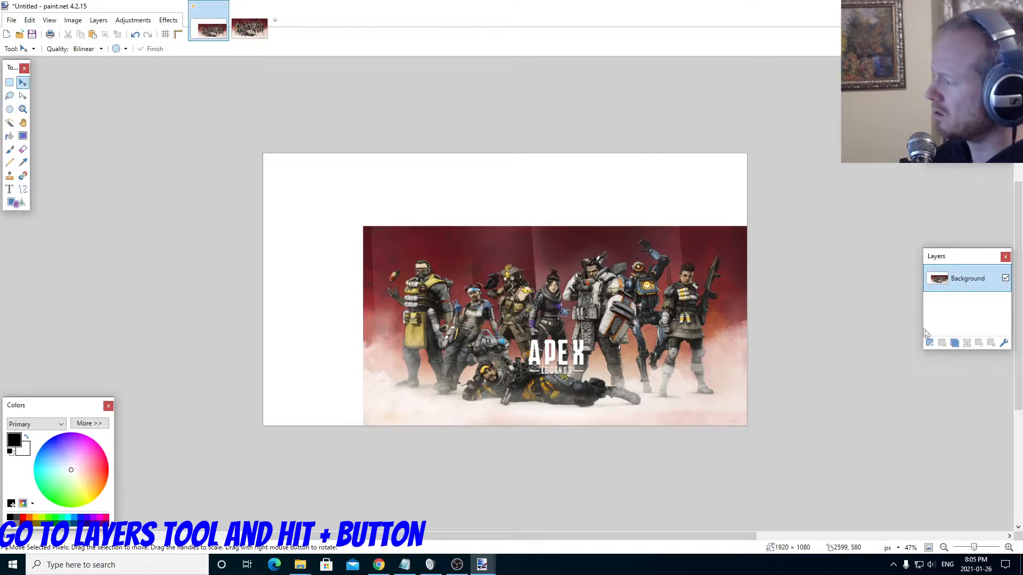
Step: Add a layer named Top Frame above the background and fill it with solid black
{"action": "left_click", "coordinate": [930, 342]}
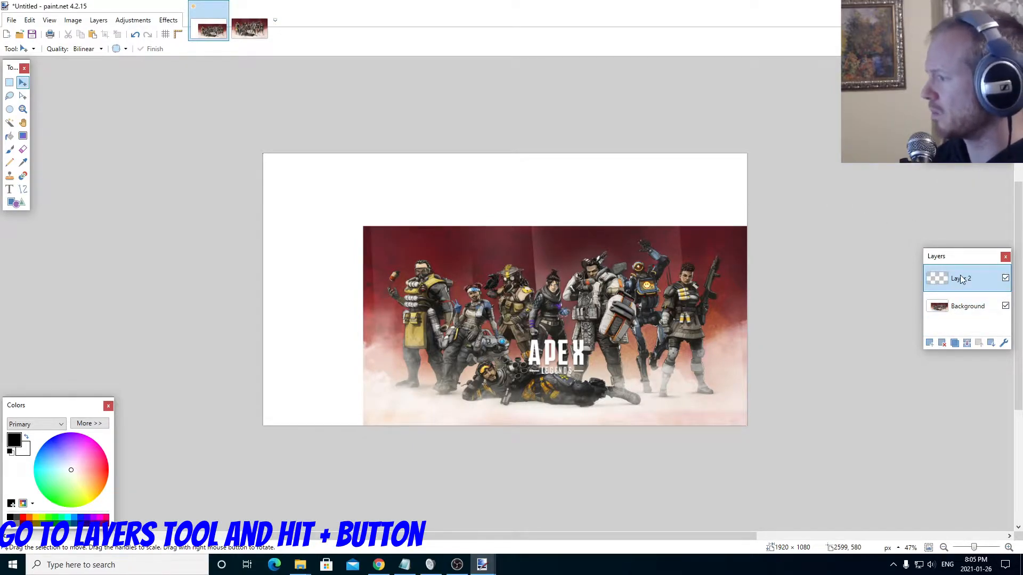
{"action": "key", "text": "p"}
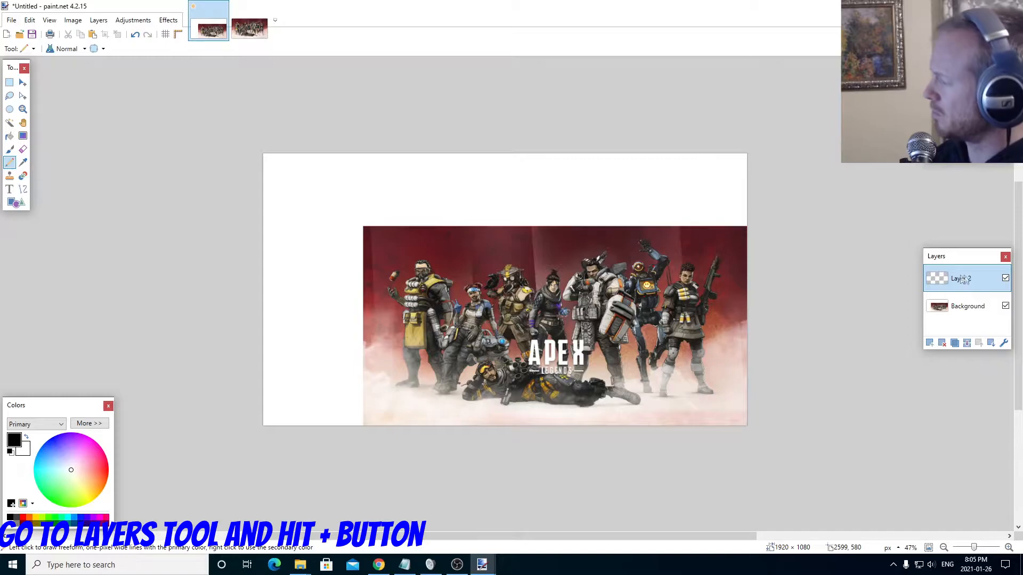
{"action": "double_click", "coordinate": [966, 280]}
{"action": "type", "text": "Top Fr"}
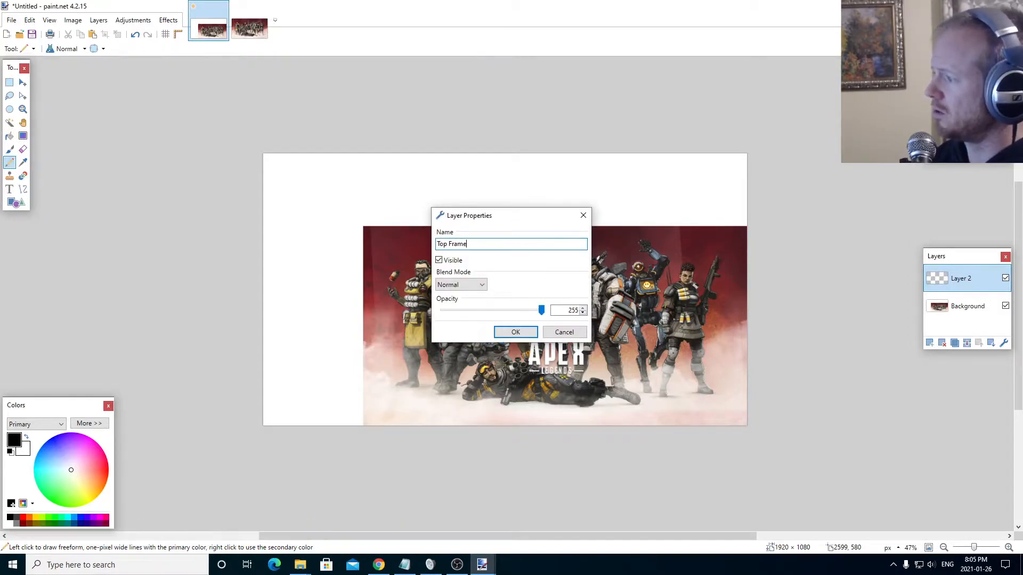
{"action": "type", "text": "ame"}
{"action": "key", "text": "Return"}
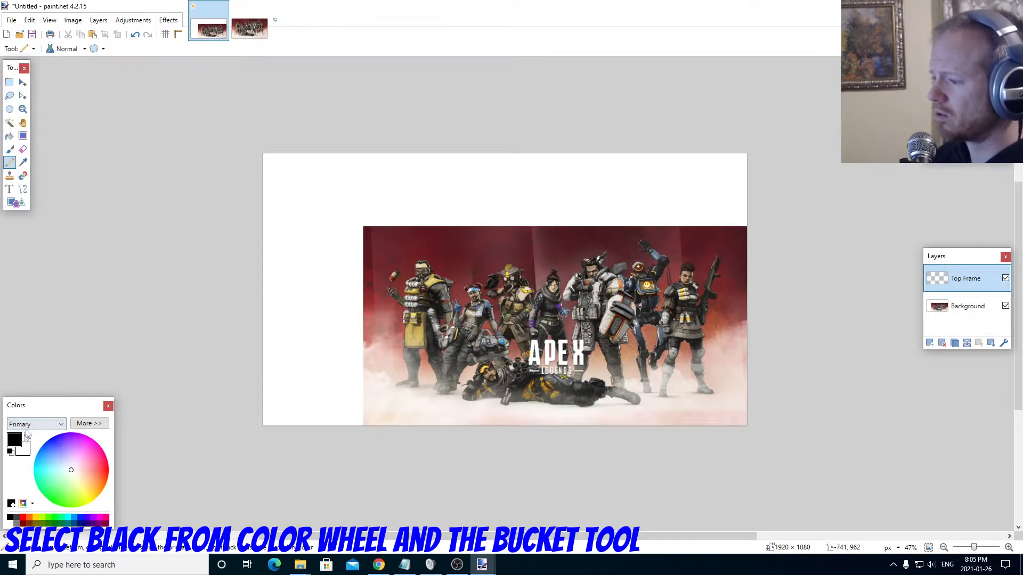
{"action": "left_click", "coordinate": [9, 136]}
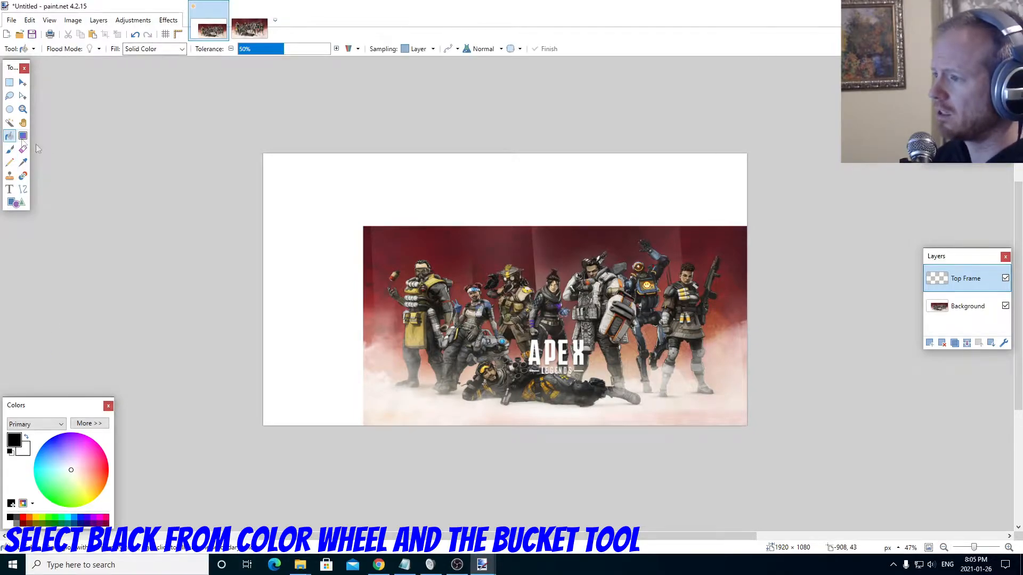
{"action": "left_click", "coordinate": [474, 203]}
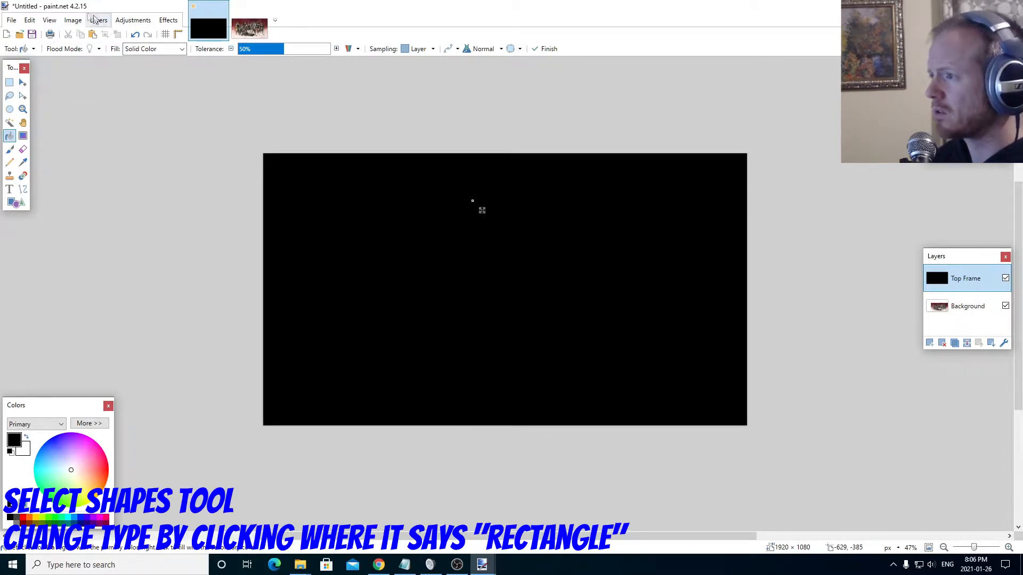
Step: Switch to the Shapes tool with Hexagon as the shape type
{"action": "left_click", "coordinate": [27, 206]}
{"action": "left_click", "coordinate": [70, 49]}
{"action": "left_click", "coordinate": [77, 49]}
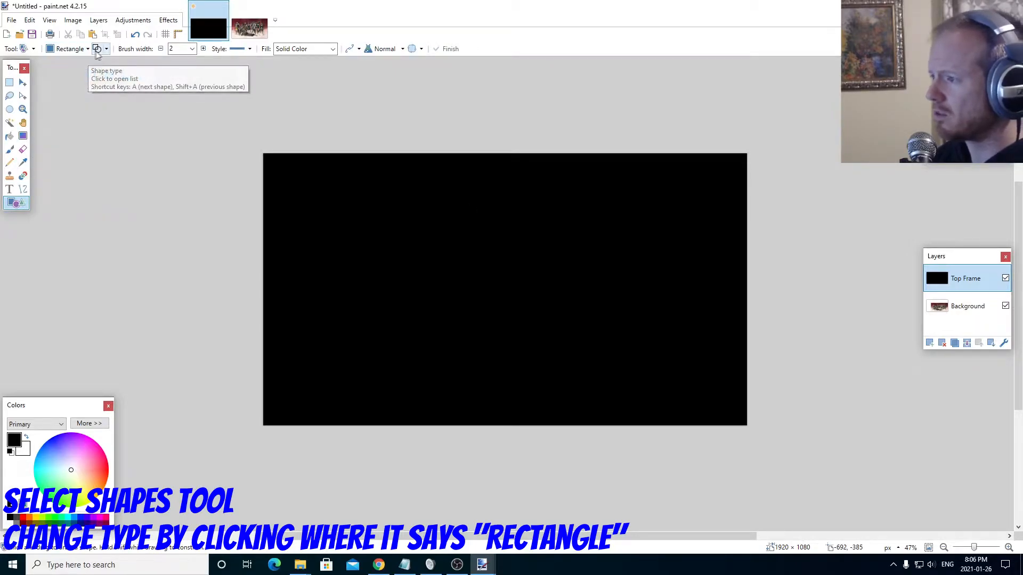
{"action": "left_click", "coordinate": [87, 49]}
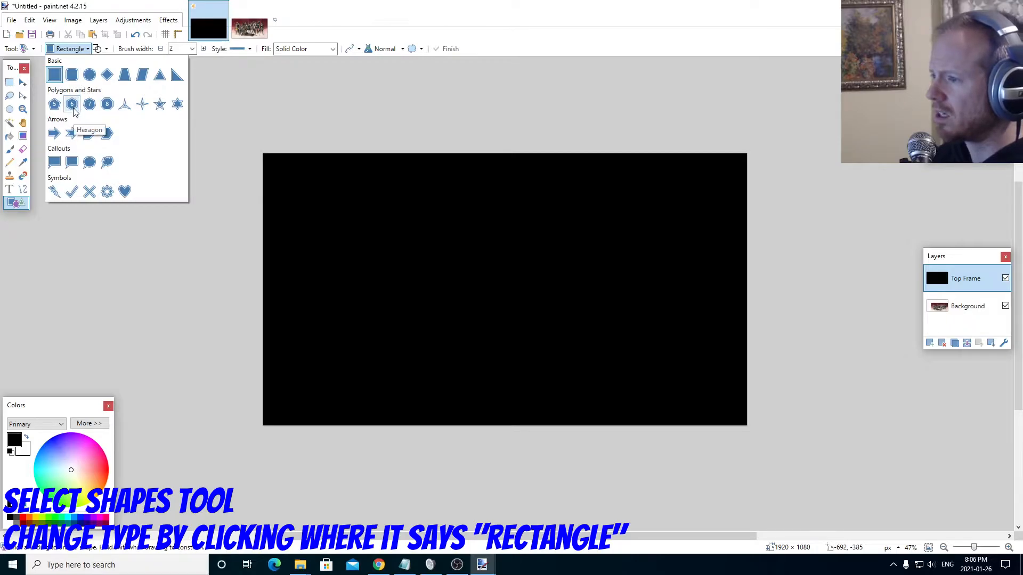
{"action": "left_click", "coordinate": [73, 106]}
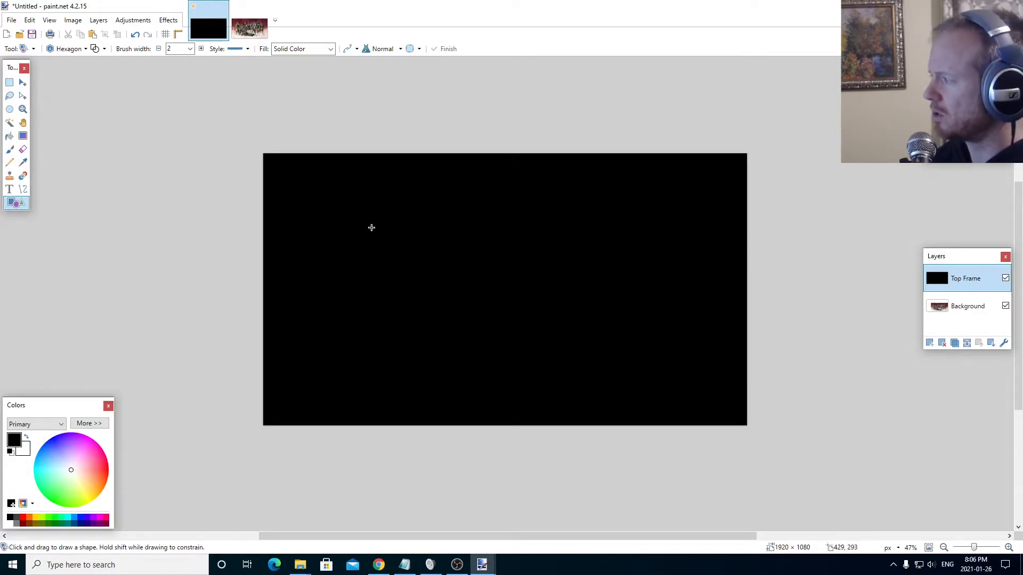
Step: Try drawing a black hexagon about 1450 × 839 pixels on the black Top Frame layer
{"action": "left_click_drag", "start_coordinate": [350, 225], "coordinate": [649, 410]}
{"action": "left_click_drag", "start_coordinate": [714, 433], "coordinate": [715, 434]}
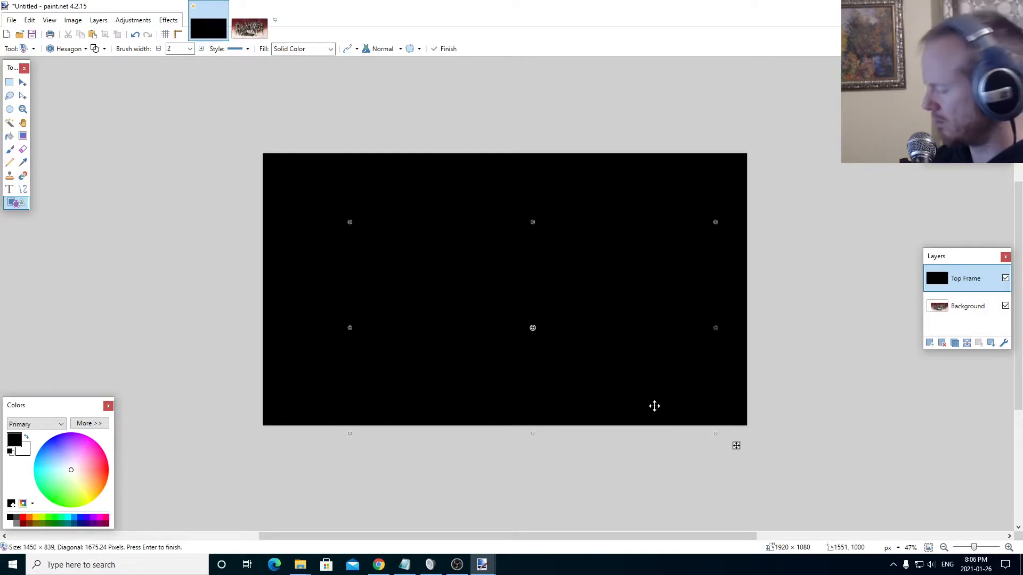
{"action": "key", "text": "Return"}
Step: Draw a white hexagon outline about 1346 × 1290 pixels, centred horizontally near the canvas middle and running off its lower edge
{"action": "left_click", "coordinate": [10, 524]}
{"action": "left_click_drag", "start_coordinate": [386, 221], "coordinate": [778, 547]}
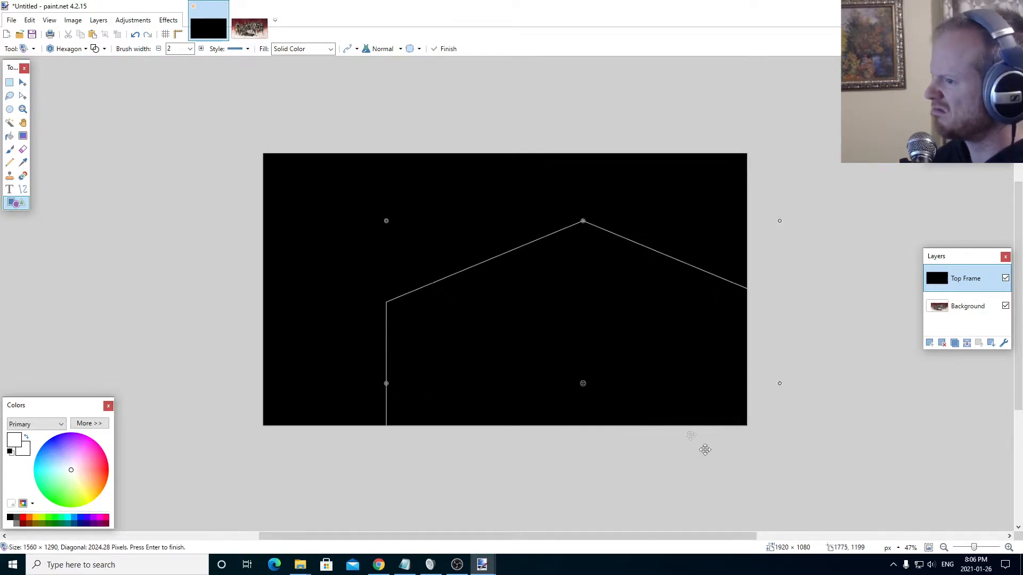
{"action": "left_click_drag", "start_coordinate": [566, 349], "coordinate": [559, 319]}
{"action": "left_click_drag", "start_coordinate": [559, 321], "coordinate": [557, 304]}
{"action": "left_click_drag", "start_coordinate": [357, 323], "coordinate": [412, 326]}
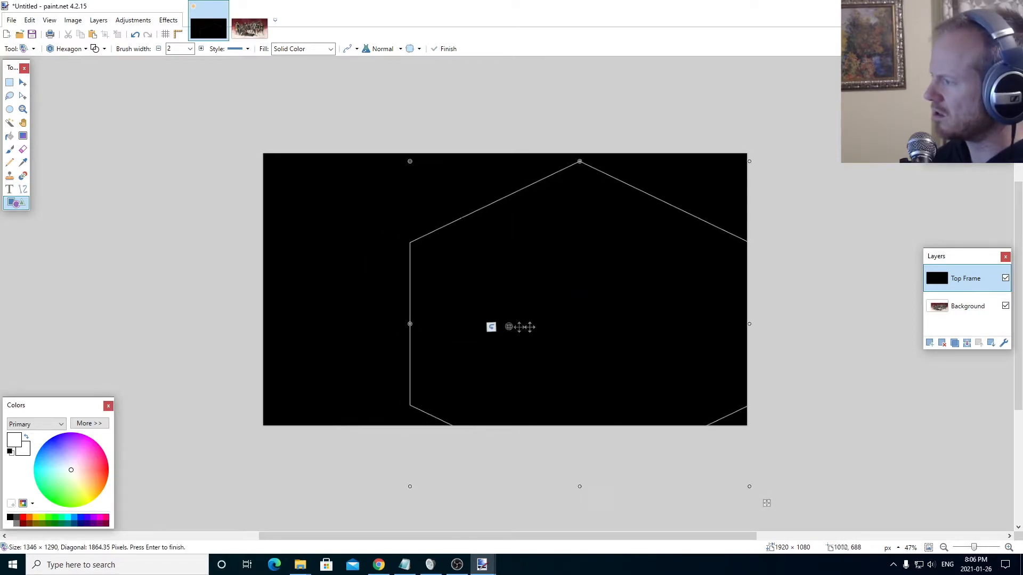
{"action": "left_click_drag", "start_coordinate": [589, 326], "coordinate": [529, 365]}
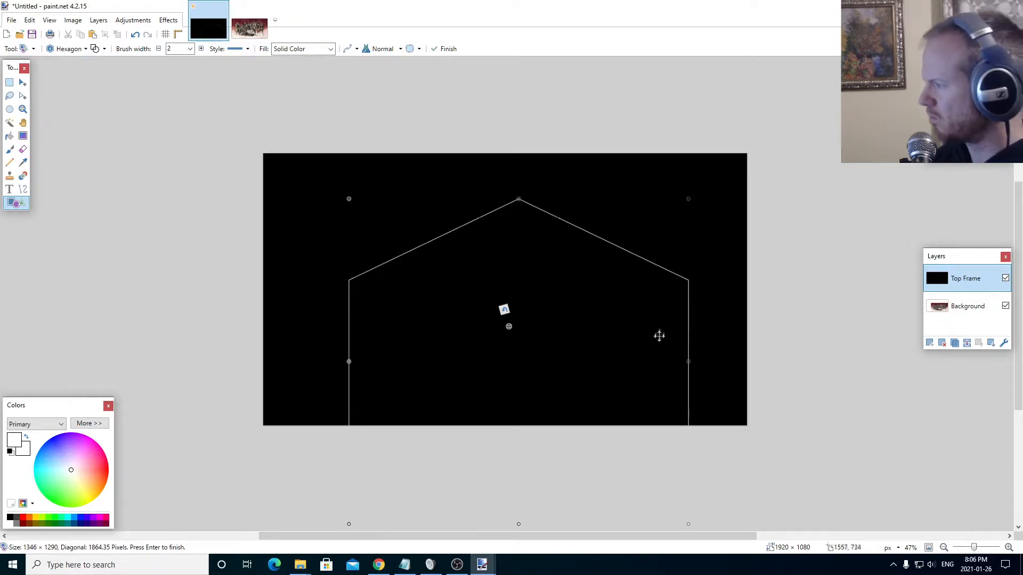
Step: Extend the hexagon's upper-right edge with a straight white line that runs past the right edge of the canvas
{"action": "left_click", "coordinate": [23, 189]}
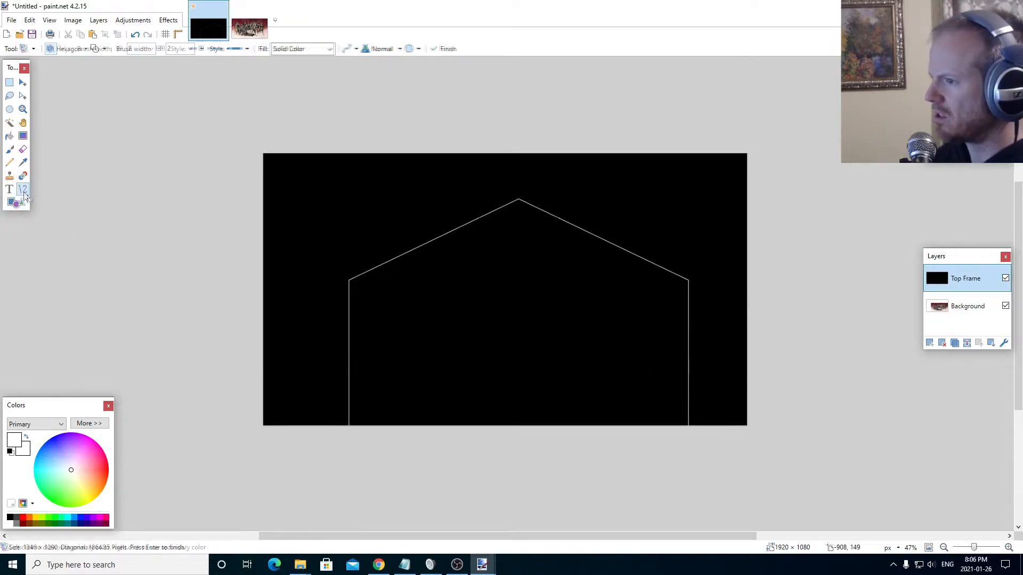
{"action": "scroll", "coordinate": [659, 257], "scroll_direction": "up", "scroll_amount": 5}
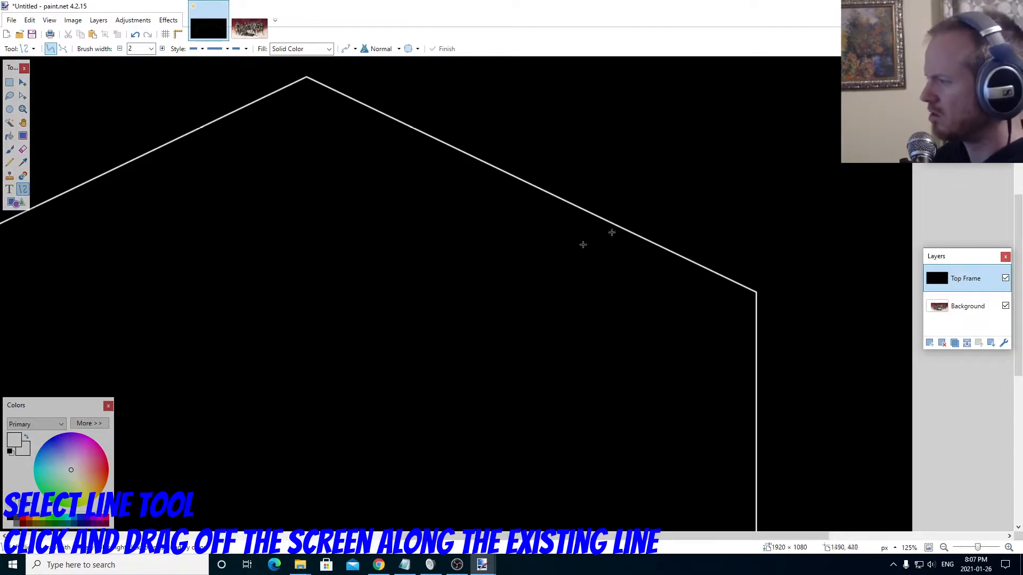
{"action": "left_click_drag", "start_coordinate": [632, 233], "coordinate": [929, 375]}
{"action": "scroll", "coordinate": [577, 352], "scroll_direction": "down", "scroll_amount": 3}
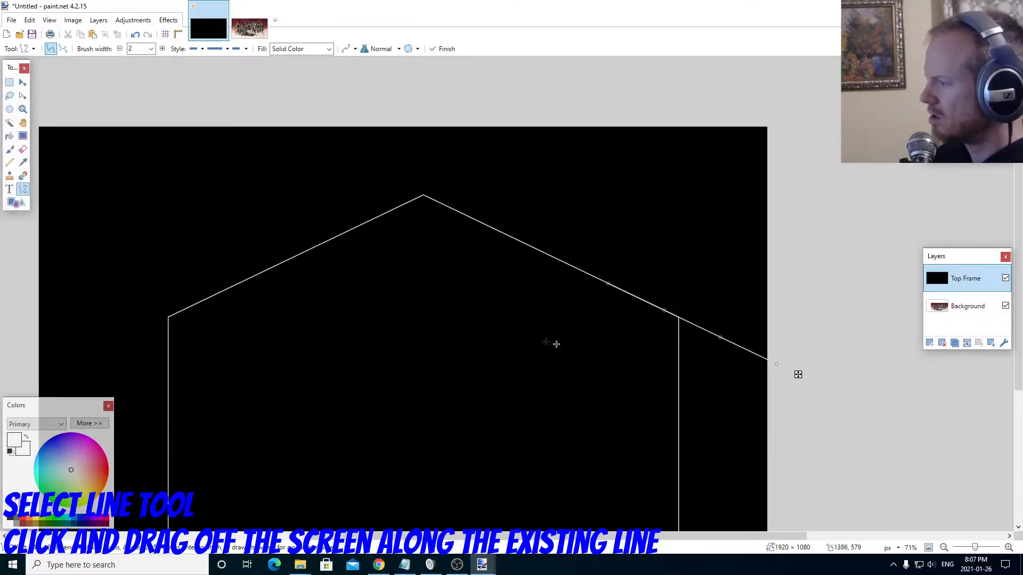
{"action": "scroll", "coordinate": [532, 335], "scroll_direction": "down", "scroll_amount": 2}
Step: Delete the black inside the hexagon and below the extension line from Top Frame using the Magic Wand
{"action": "left_click", "coordinate": [10, 122]}
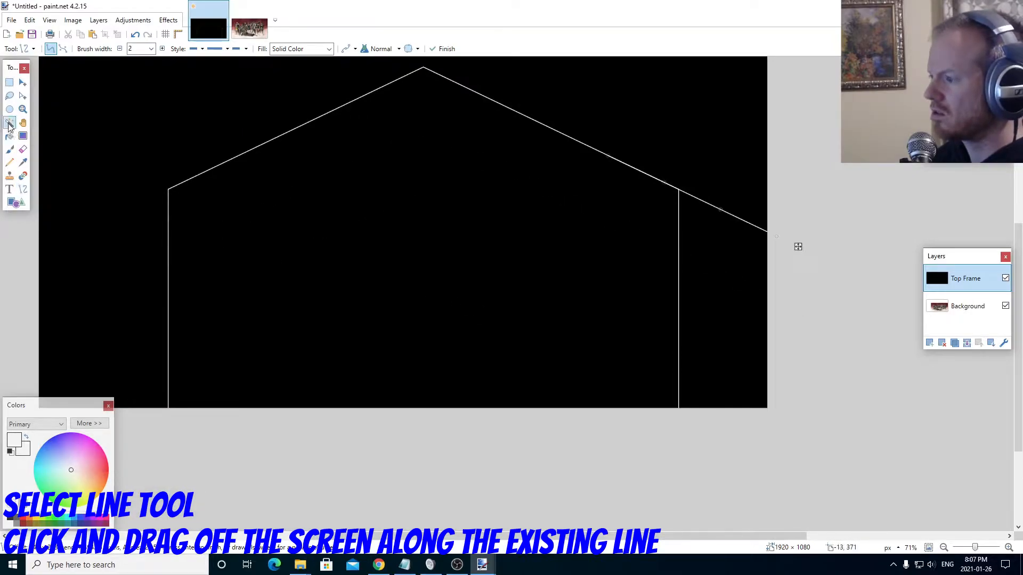
{"action": "left_click", "coordinate": [394, 226]}
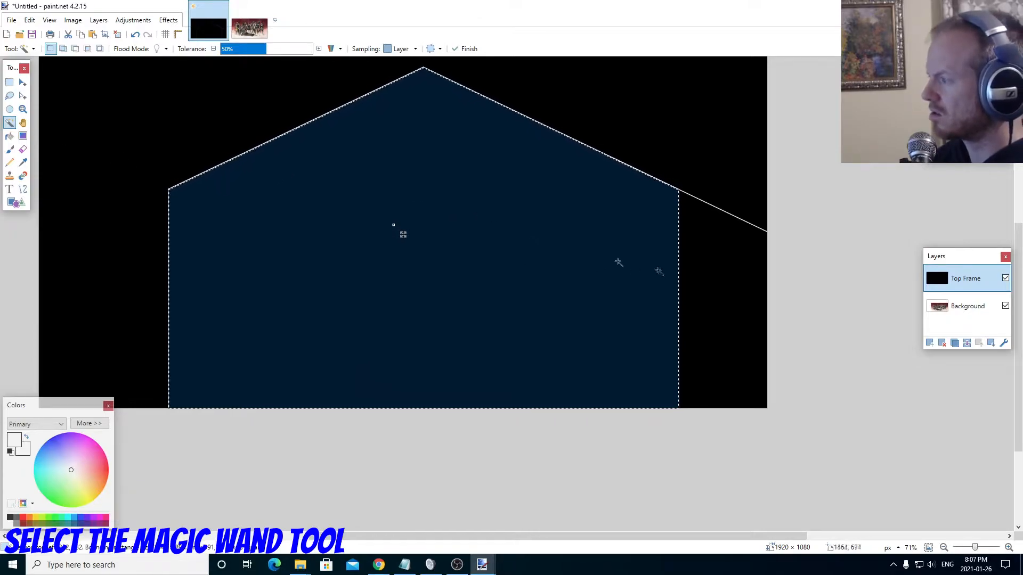
{"action": "left_click", "coordinate": [723, 285], "text": "ctrl"}
{"action": "key", "text": "Delete"}
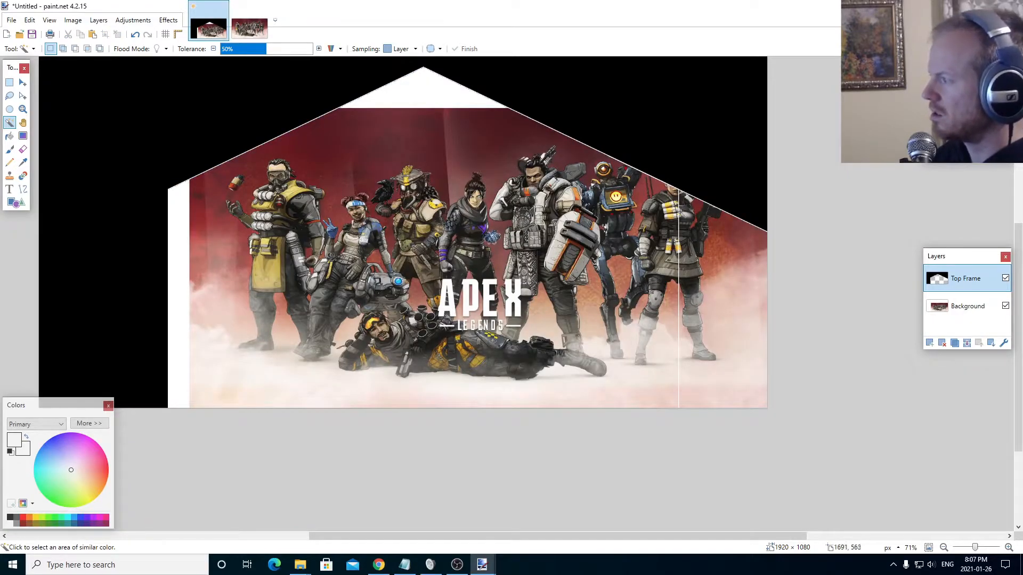
Step: Remove the leftover vertical white hexagon edge on the right of the Top Frame opening using the Magic Wand
{"action": "scroll", "coordinate": [699, 275], "scroll_direction": "up", "scroll_amount": 5, "text": "ctrl"}
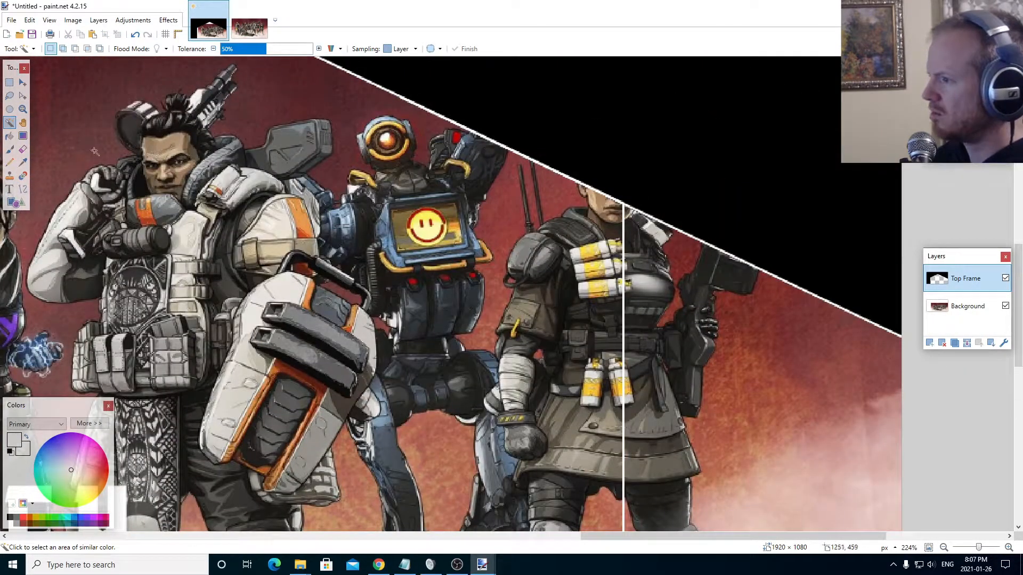
{"action": "left_click", "coordinate": [23, 149]}
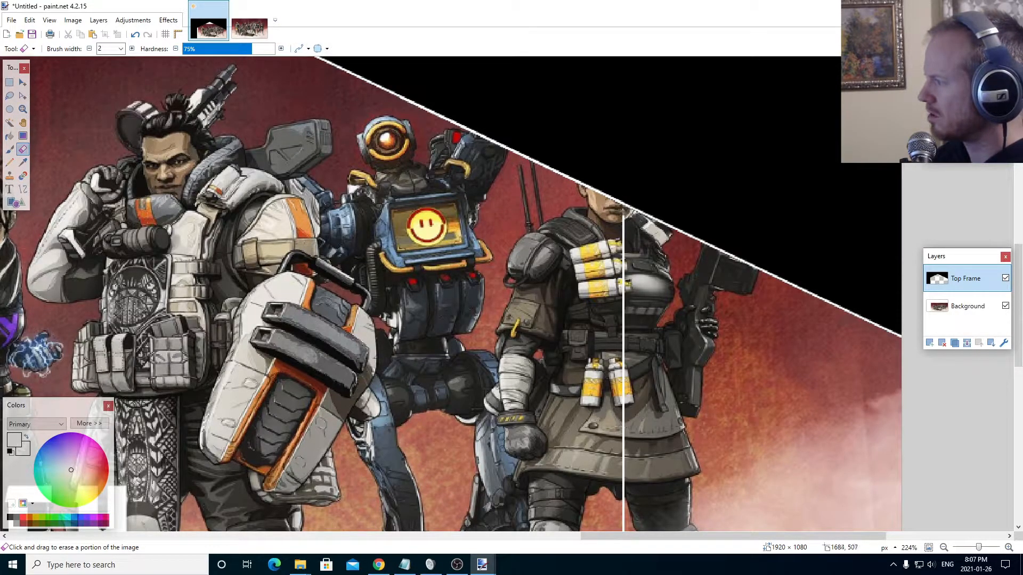
{"action": "left_click", "coordinate": [10, 122]}
{"action": "left_click", "coordinate": [624, 290]}
{"action": "key", "text": "Delete"}
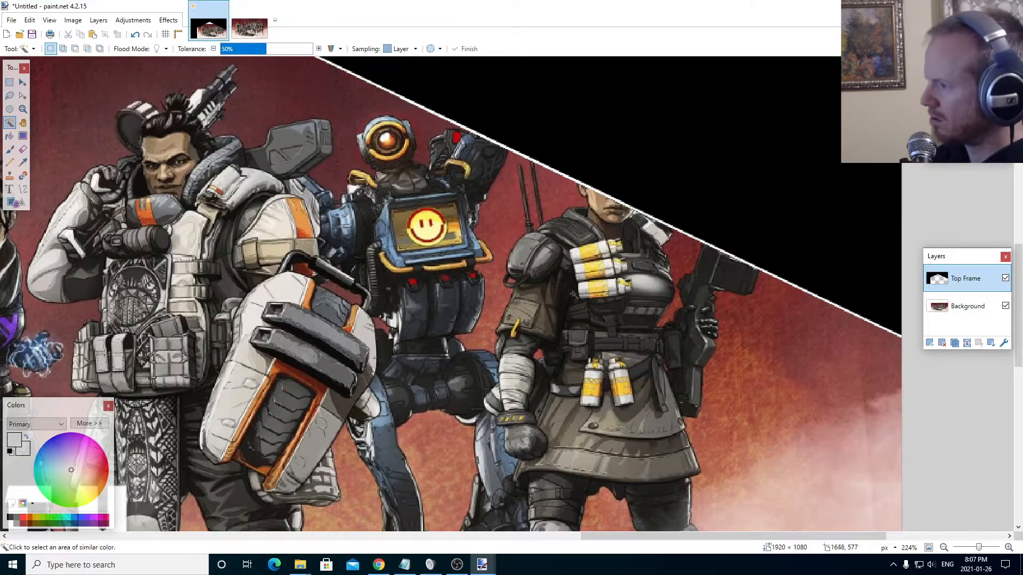
{"action": "scroll", "coordinate": [586, 293], "scroll_direction": "down", "scroll_amount": 6, "text": "ctrl"}
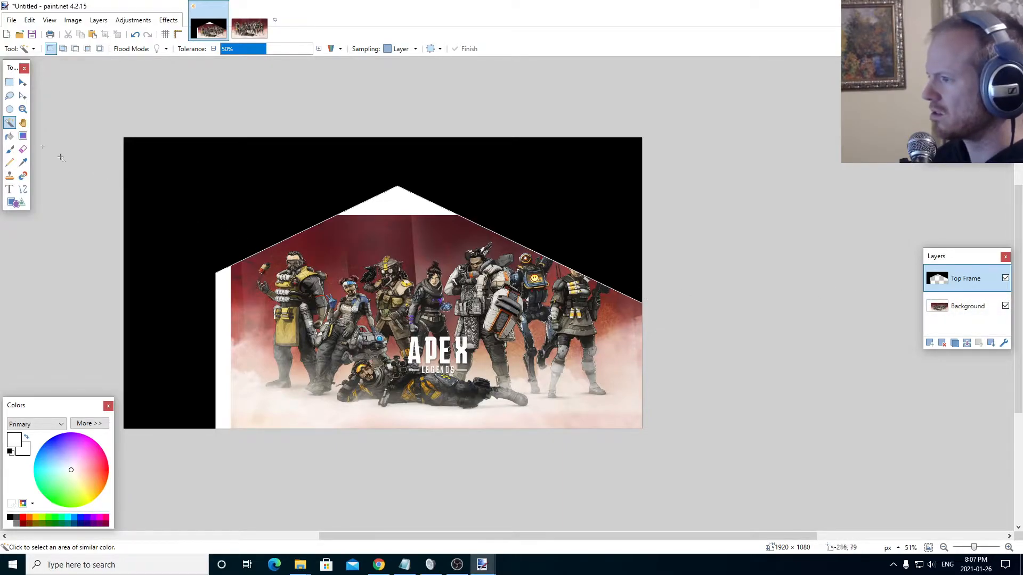
Step: Enlarge the whole Top Frame layer to about 2596 × 1610 pixels, shifting its peak right and down over the picture
{"action": "left_click", "coordinate": [9, 85]}
{"action": "key", "text": "ctrl+a"}
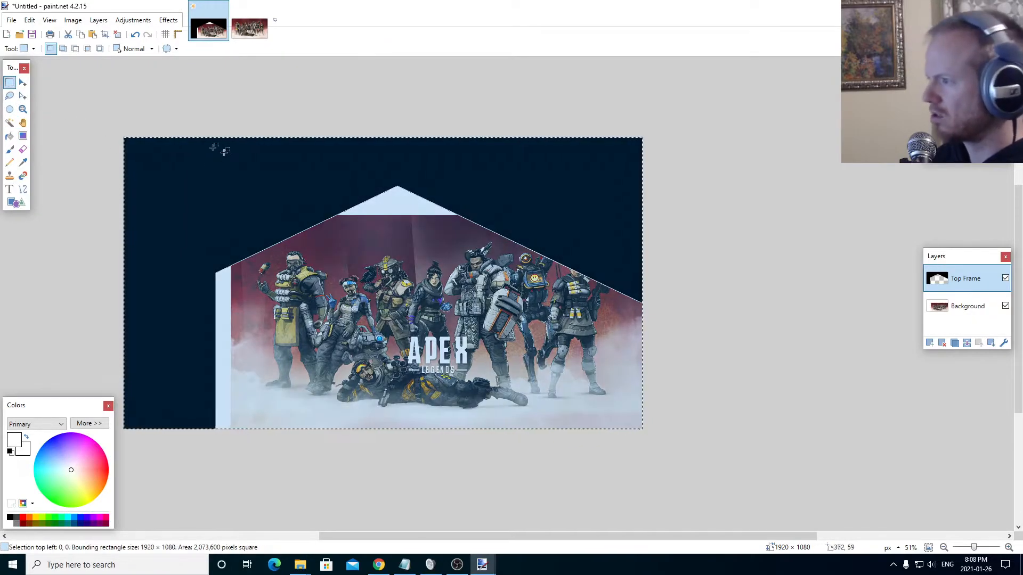
{"action": "left_click", "coordinate": [22, 82]}
{"action": "left_click_drag", "start_coordinate": [226, 190], "coordinate": [271, 235]}
{"action": "left_click_drag", "start_coordinate": [172, 186], "coordinate": [82, 116]}
{"action": "left_click_drag", "start_coordinate": [213, 191], "coordinate": [250, 217]}
{"action": "left_click_drag", "start_coordinate": [138, 164], "coordinate": [63, 95]}
{"action": "left_click_drag", "start_coordinate": [203, 183], "coordinate": [255, 225]}
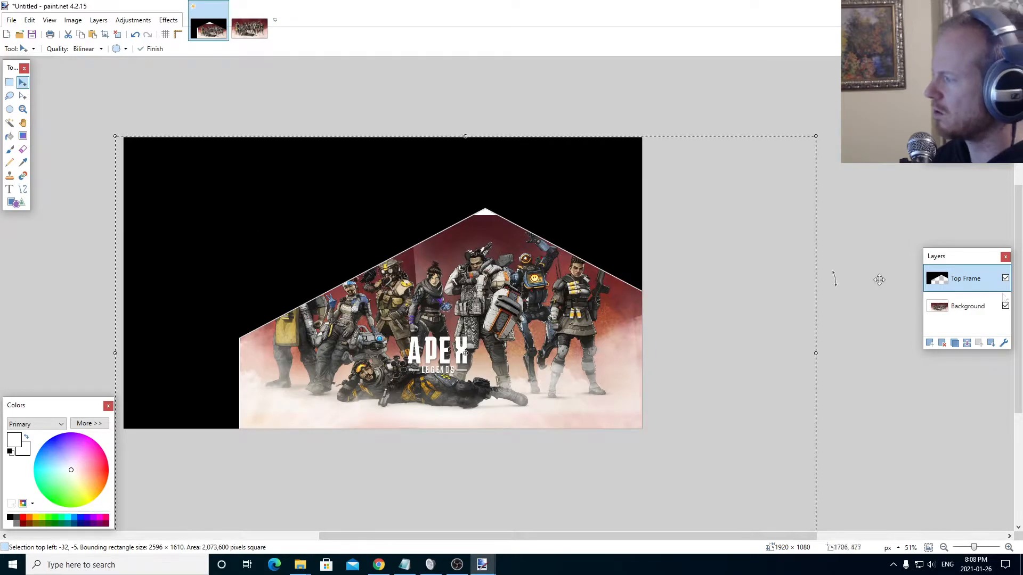
Step: Scale the Background layer up and to the right so the characters fill the white gap under the frame's peak
{"action": "left_click", "coordinate": [965, 307]}
{"action": "left_click_drag", "start_coordinate": [530, 338], "coordinate": [532, 335]}
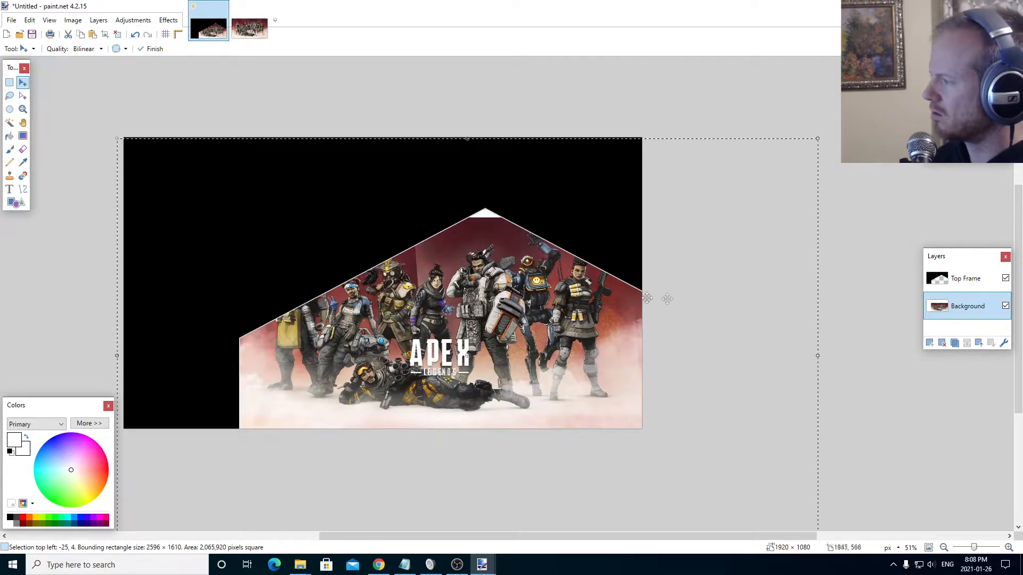
{"action": "left_click_drag", "start_coordinate": [817, 139], "coordinate": [833, 128]}
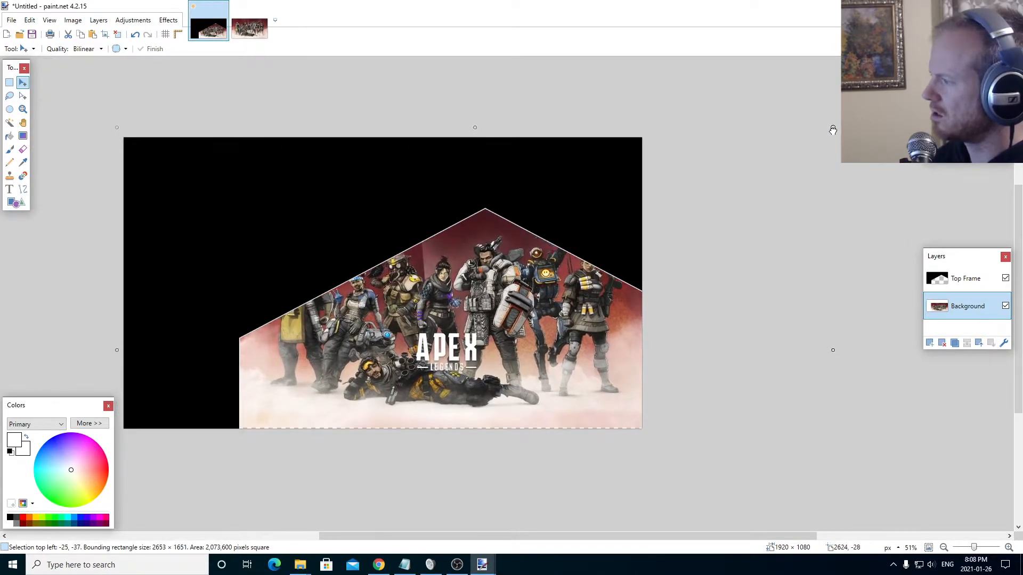
Step: Add a new layer above Top Frame and name it Octane
{"action": "left_click", "coordinate": [963, 283]}
{"action": "left_click", "coordinate": [930, 342]}
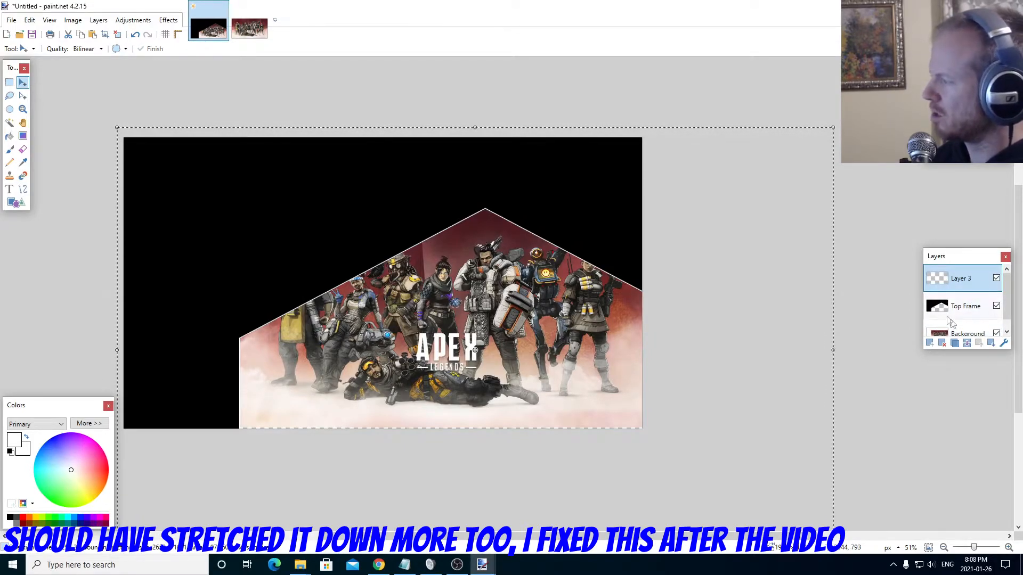
{"action": "double_click", "coordinate": [959, 280]}
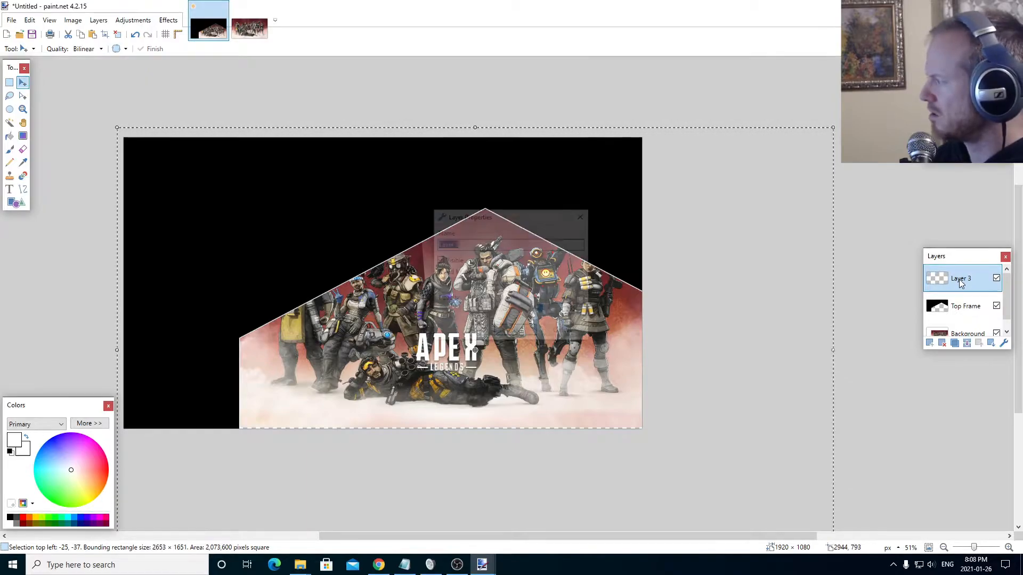
{"action": "type", "text": "Octane"}
{"action": "key", "text": "Return"}
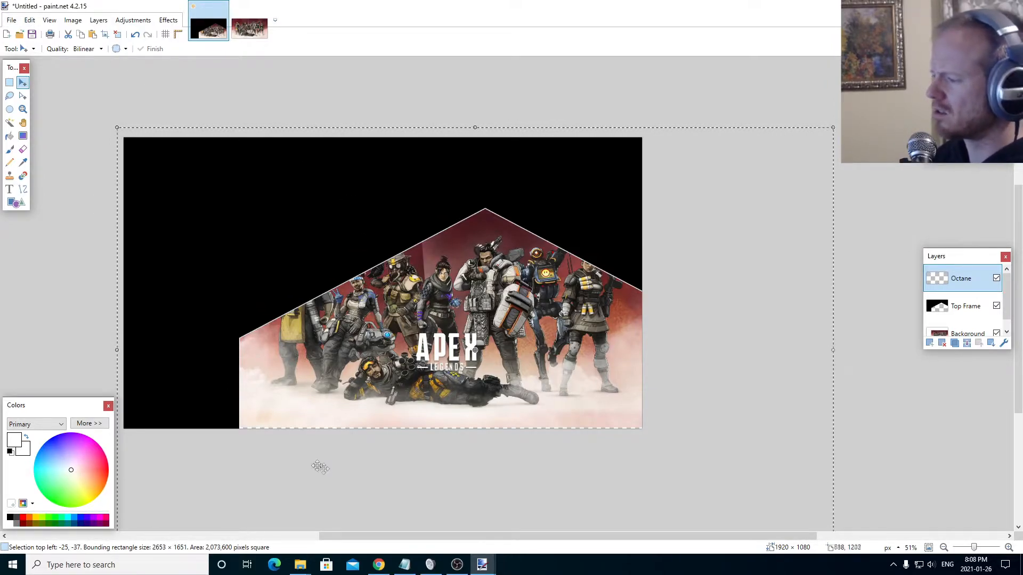
Step: Switch to Chrome and search Google Images for "octane apex png transparent"
{"action": "left_click", "coordinate": [378, 565]}
{"action": "left_click", "coordinate": [315, 29]}
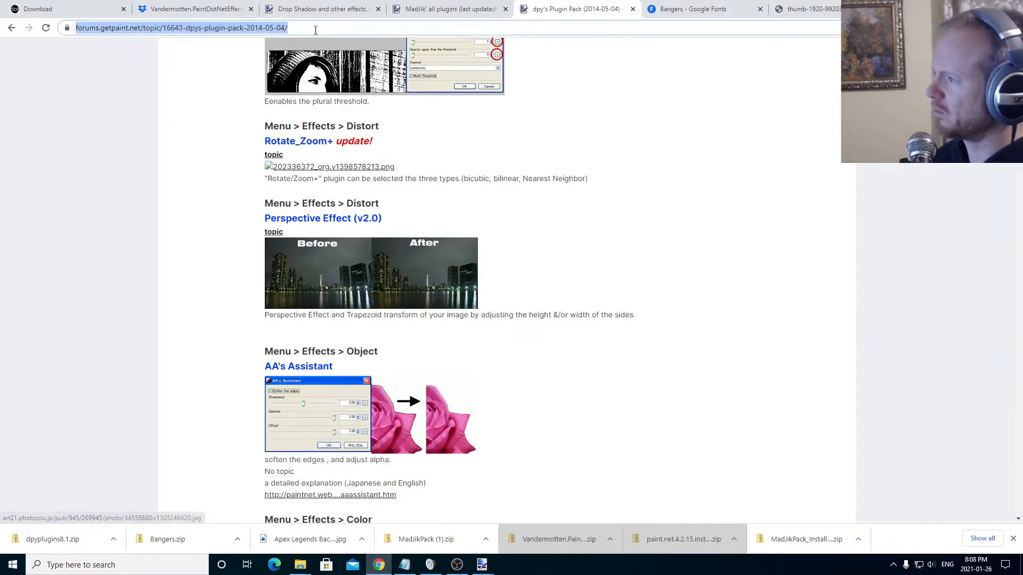
{"action": "type", "text": "octane "}
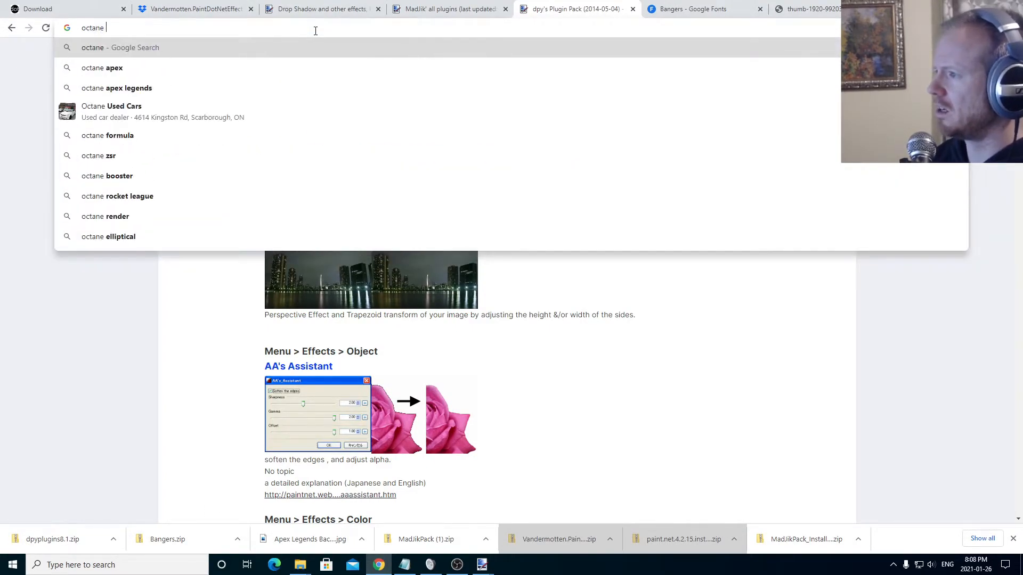
{"action": "type", "text": "apex png "}
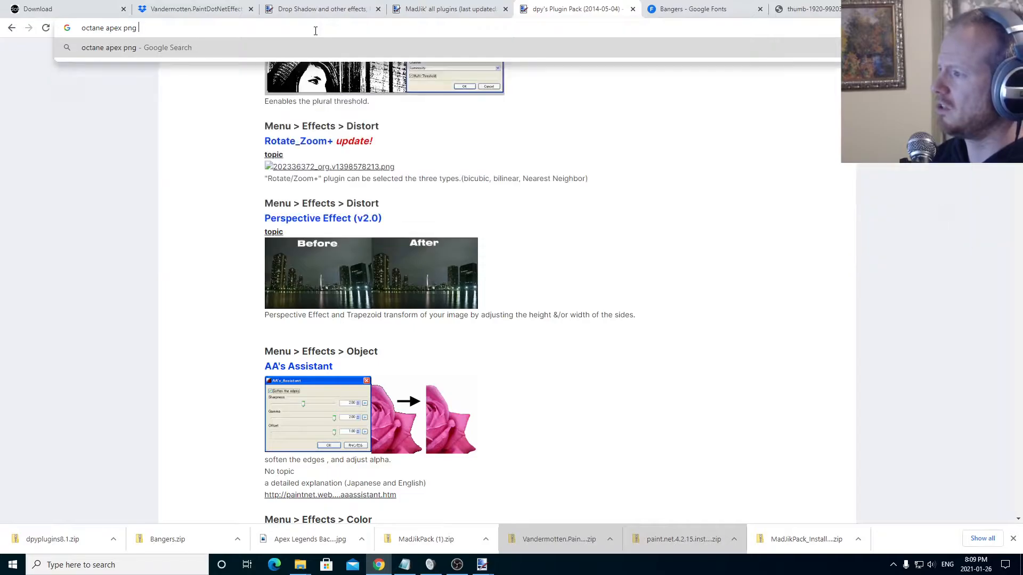
{"action": "type", "text": "transparent"}
{"action": "key", "text": "Return"}
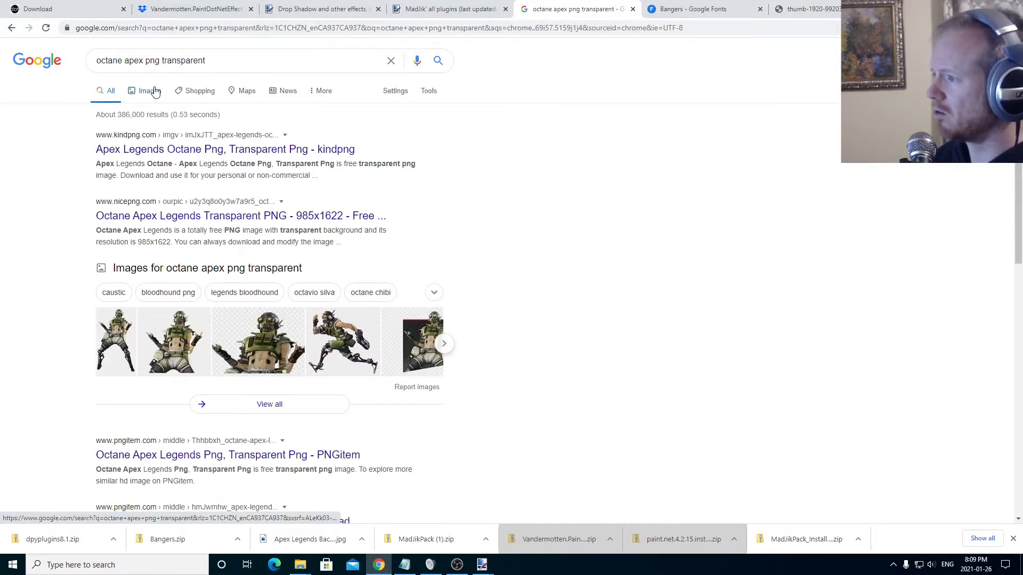
{"action": "left_click", "coordinate": [154, 91]}
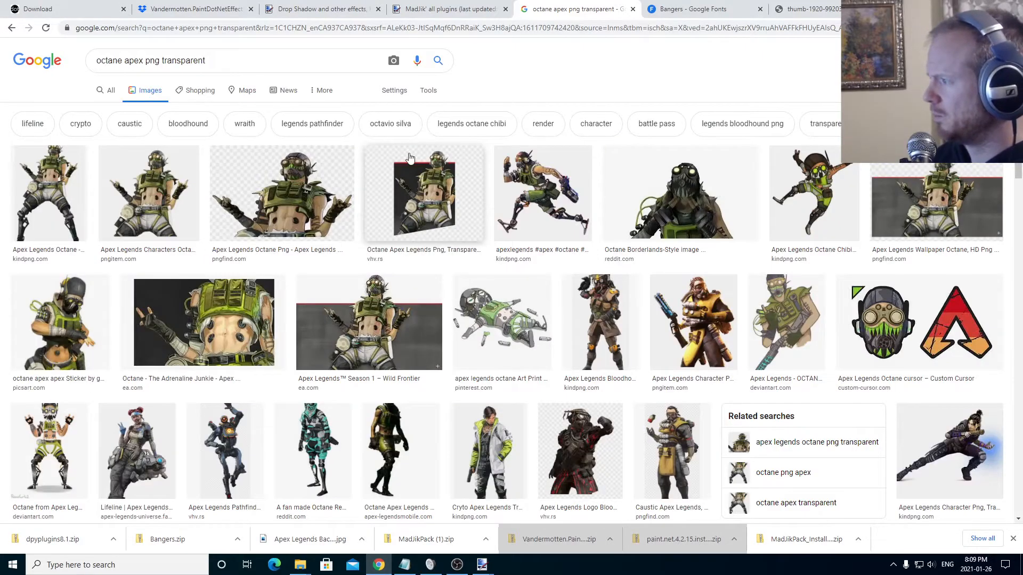
Step: Open the full-size vhv.rs picture of Octane in front of the dark panel with a red stripe in its own browser tab
{"action": "left_click", "coordinate": [441, 183]}
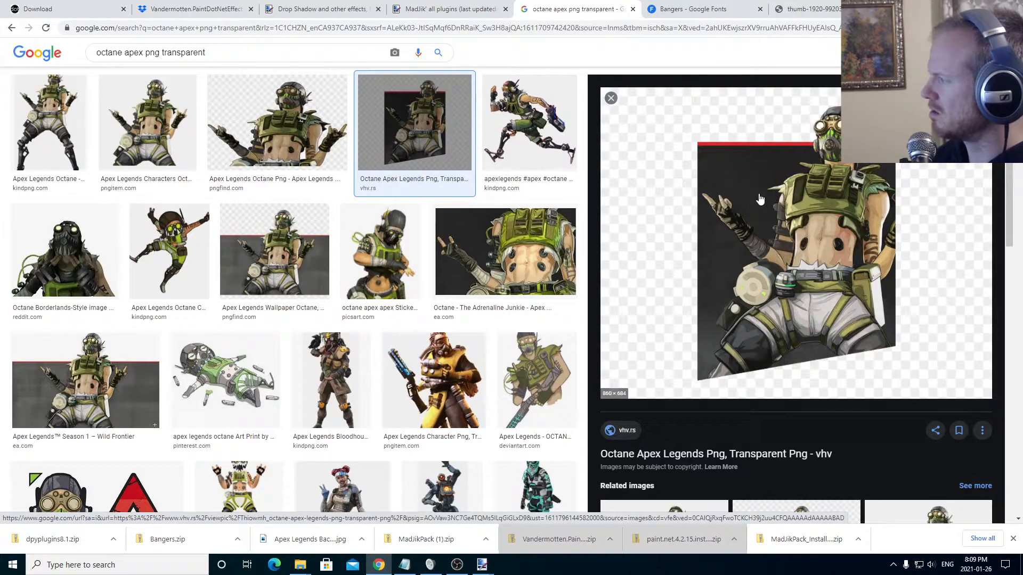
{"action": "right_click", "coordinate": [673, 220]}
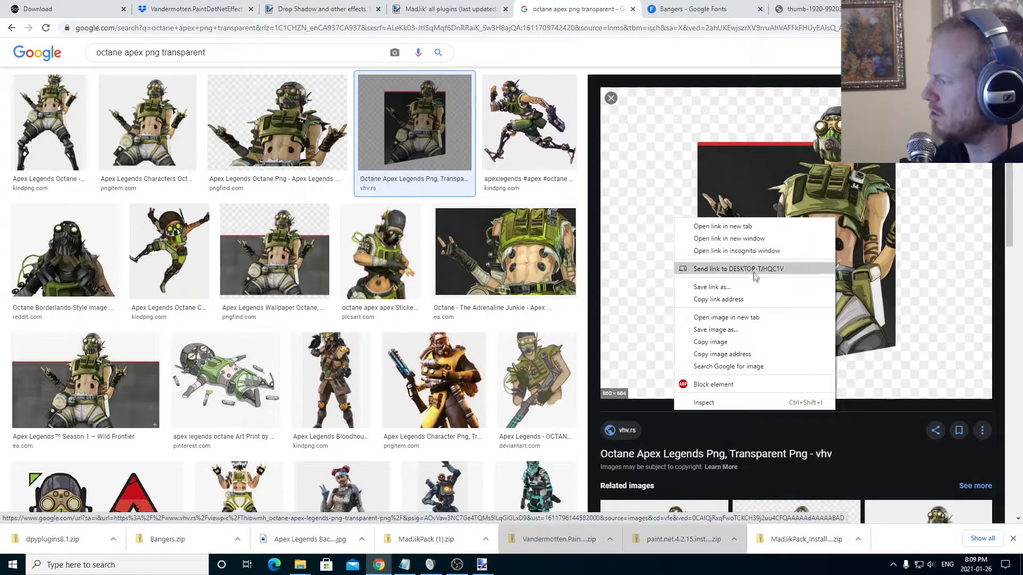
{"action": "left_click", "coordinate": [757, 318]}
{"action": "left_click", "coordinate": [634, 16]}
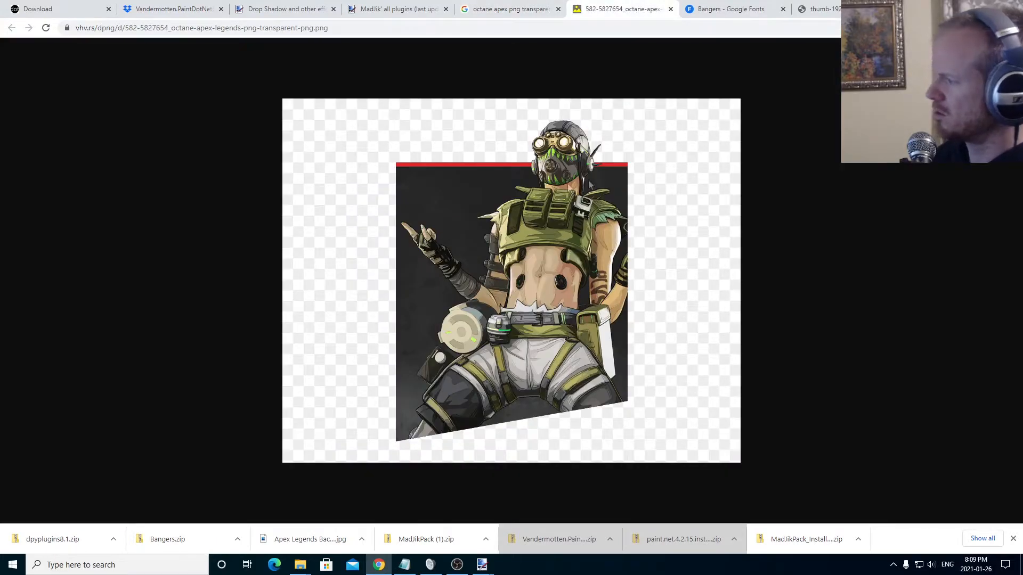
Step: Try to paste the copied web picture directly into the Octane layer in paint.net, then undo the paste
{"action": "right_click", "coordinate": [542, 190]}
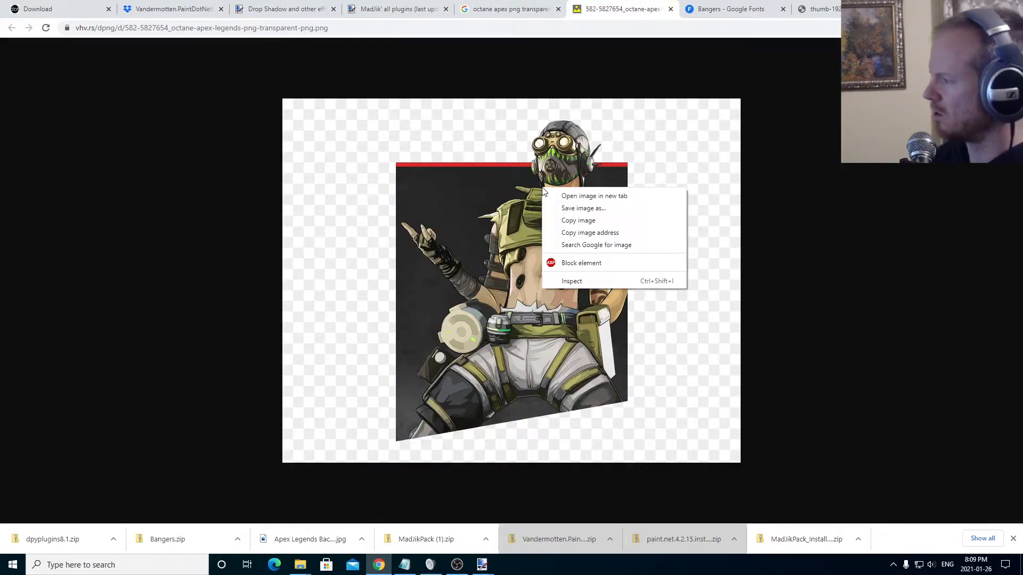
{"action": "left_click", "coordinate": [583, 223]}
{"action": "mouse_move", "coordinate": [481, 565]}
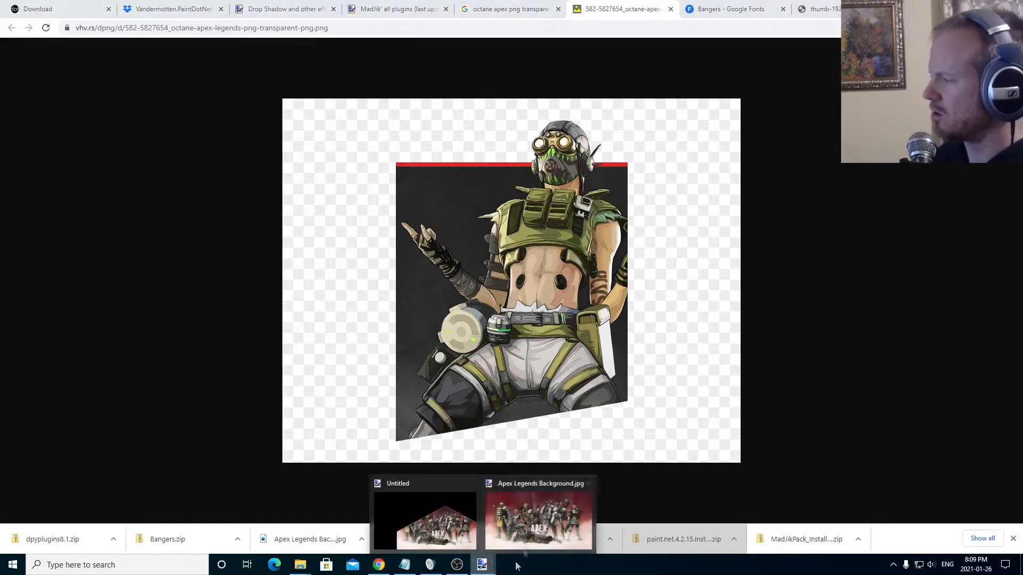
{"action": "left_click", "coordinate": [455, 523]}
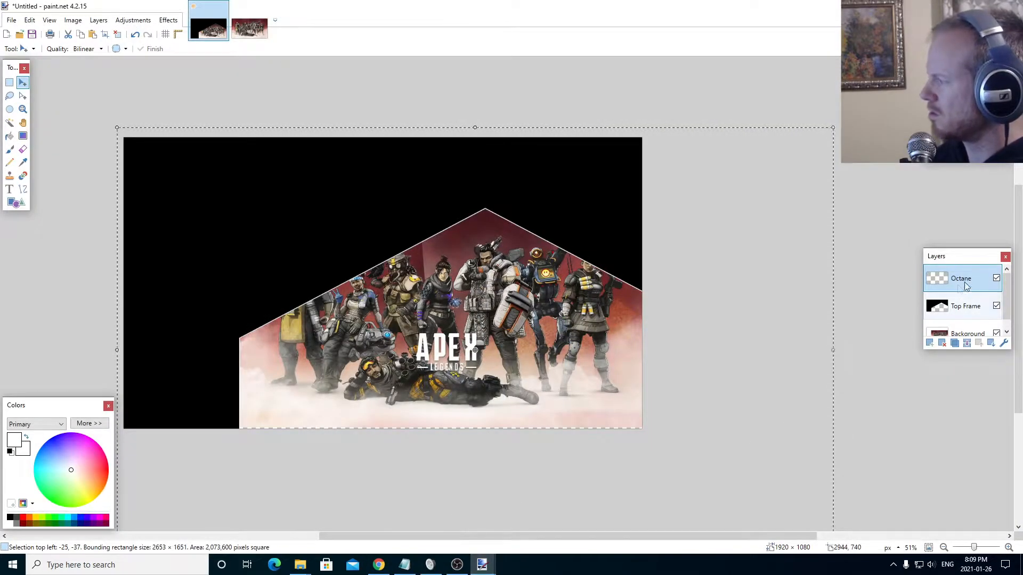
{"action": "key", "text": "ctrl+v"}
{"action": "left_click_drag", "start_coordinate": [315, 208], "coordinate": [301, 274]}
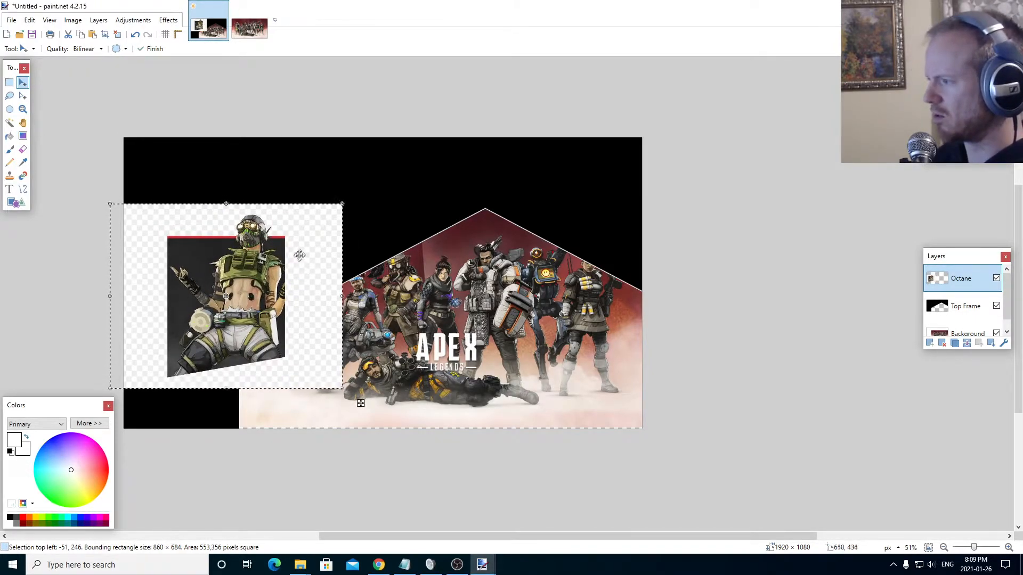
{"action": "key", "text": "ctrl+z"}
{"action": "key", "text": "ctrl+z"}
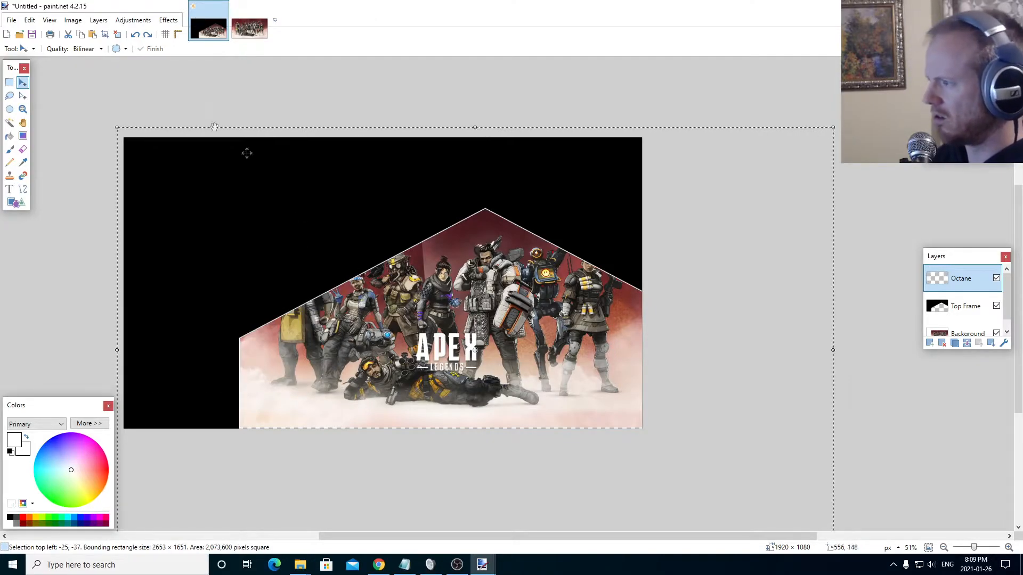
{"action": "left_click", "coordinate": [15, 22]}
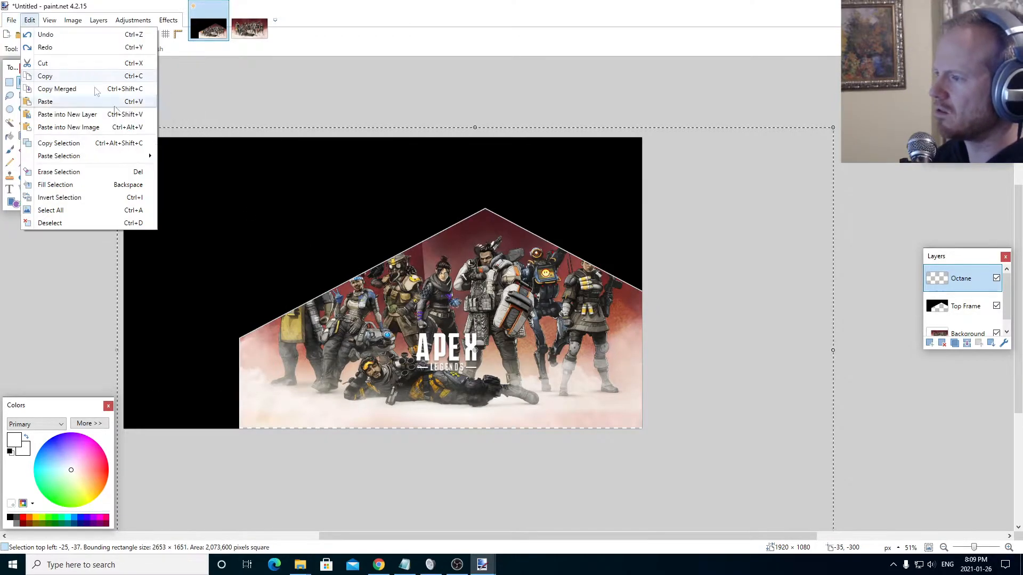
Step: Switch back to Chrome and save the Octane picture to the Downloads folder under its suggested file name
{"action": "key", "text": "alt+Tab"}
{"action": "right_click", "coordinate": [616, 180]}
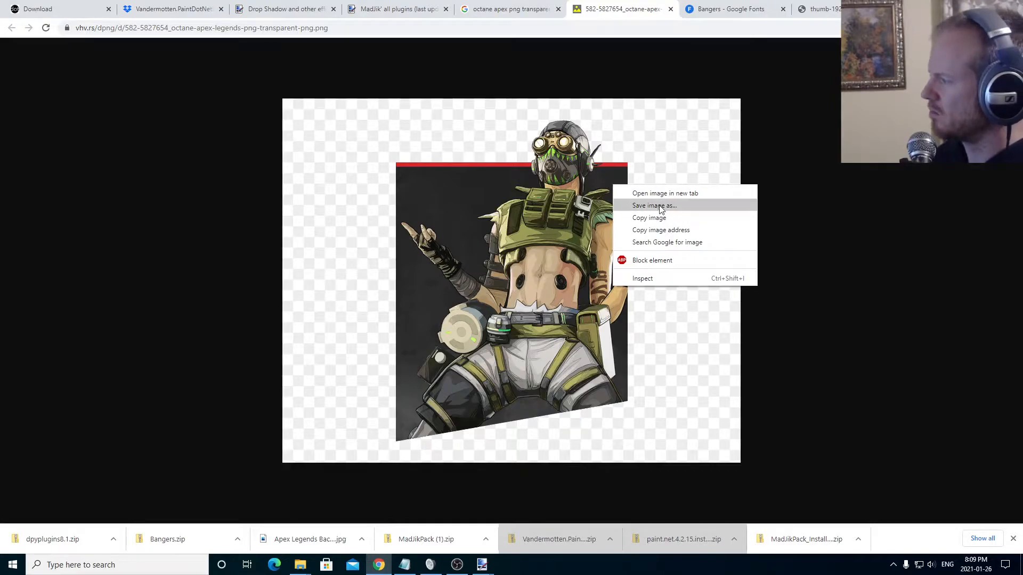
{"action": "left_click", "coordinate": [656, 203]}
{"action": "left_click", "coordinate": [421, 269]}
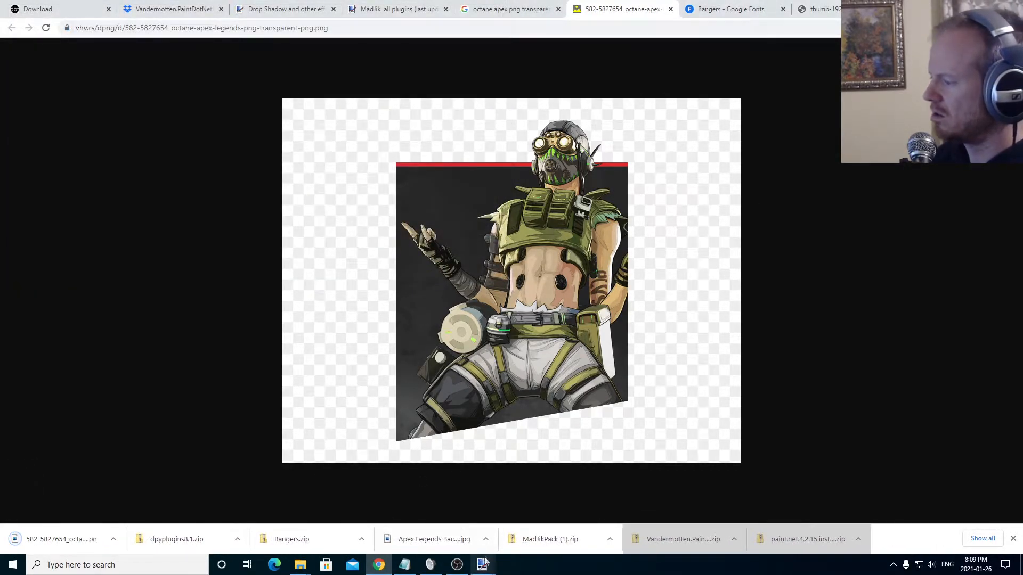
{"action": "mouse_move", "coordinate": [481, 565]}
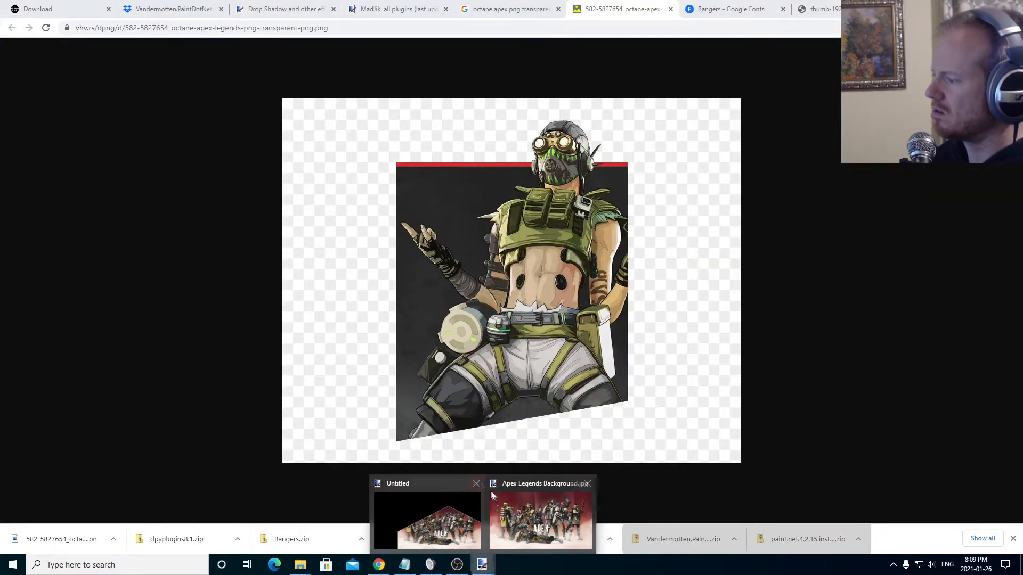
{"action": "left_click", "coordinate": [427, 519]}
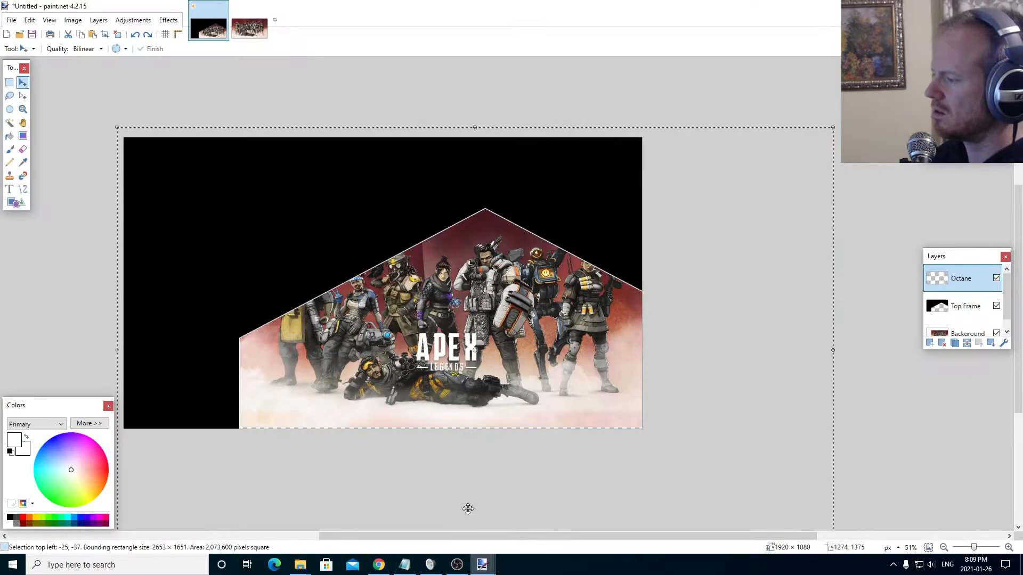
{"action": "left_click", "coordinate": [11, 20]}
{"action": "left_click", "coordinate": [29, 47]}
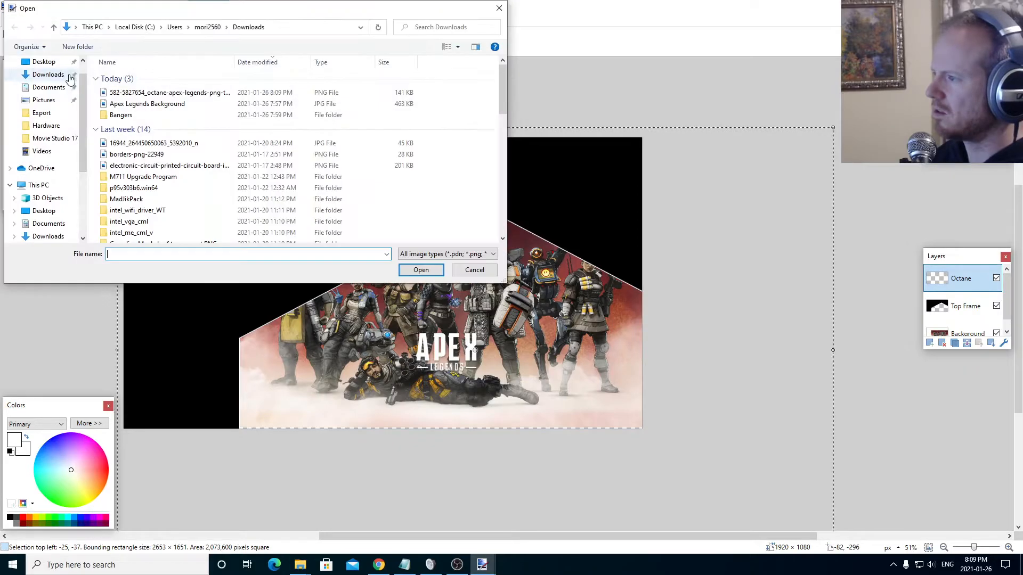
{"action": "double_click", "coordinate": [165, 92]}
Step: Try copying the whole downloaded picture into the Octane layer of the Untitled image, then undo the paste
{"action": "key", "text": "ctrl+a"}
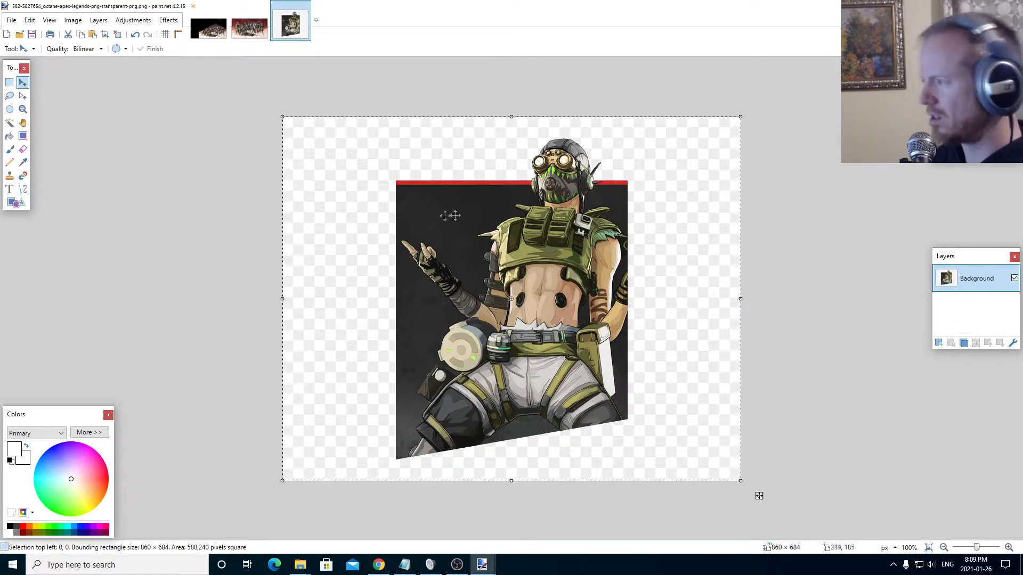
{"action": "key", "text": "ctrl+c"}
{"action": "left_click", "coordinate": [208, 28]}
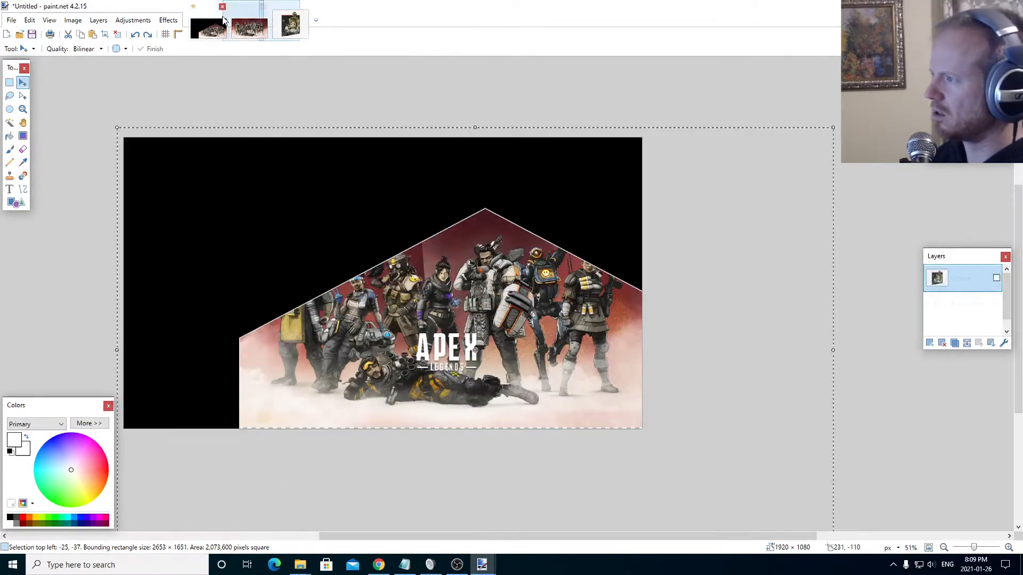
{"action": "key", "text": "ctrl+v"}
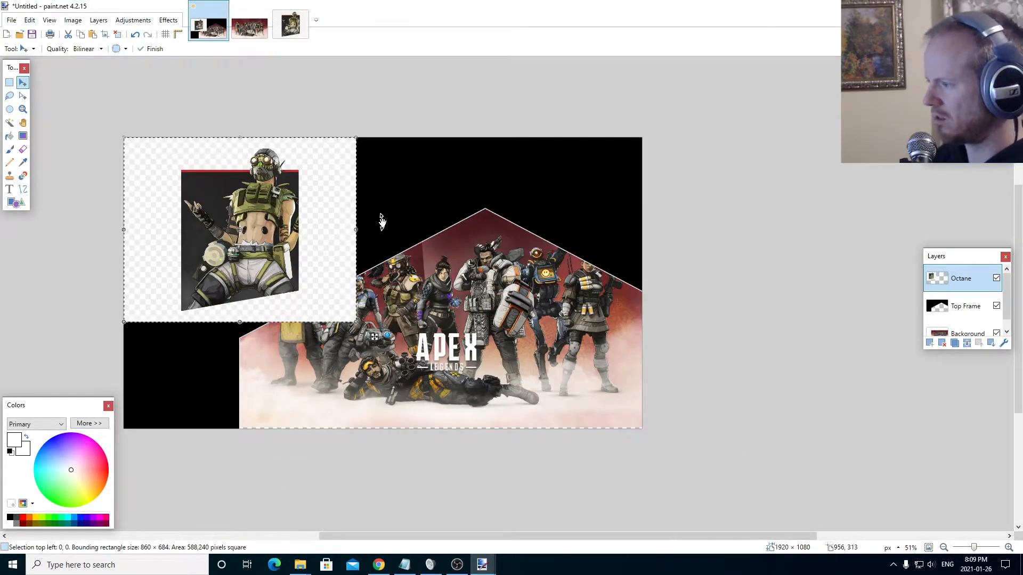
{"action": "key", "text": "ctrl+z"}
Step: Delete the fake checkered background around Octane in the downloaded picture using the Magic Wand at 41% tolerance
{"action": "left_click", "coordinate": [290, 25]}
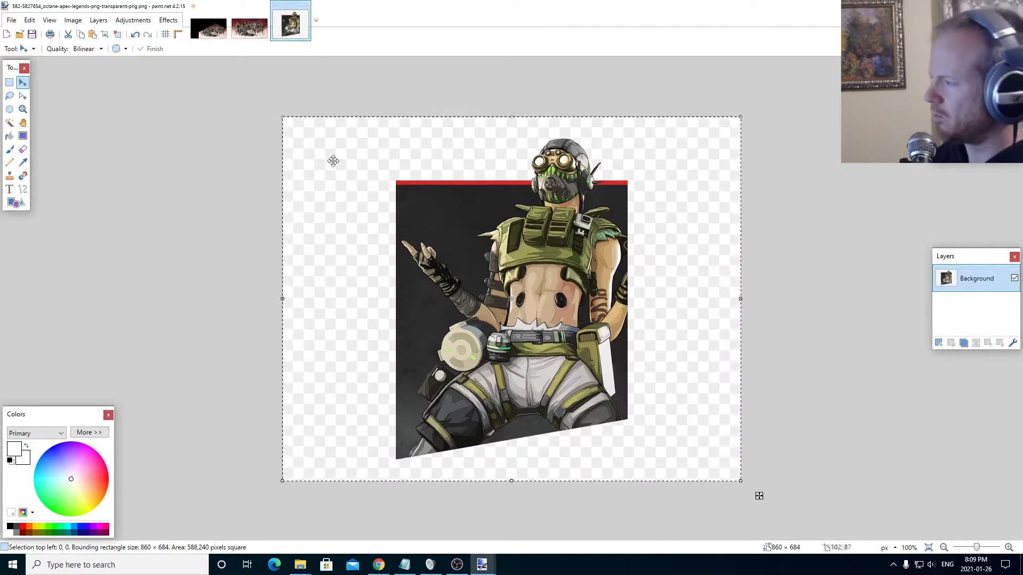
{"action": "left_click", "coordinate": [9, 122]}
{"action": "left_click", "coordinate": [471, 165]}
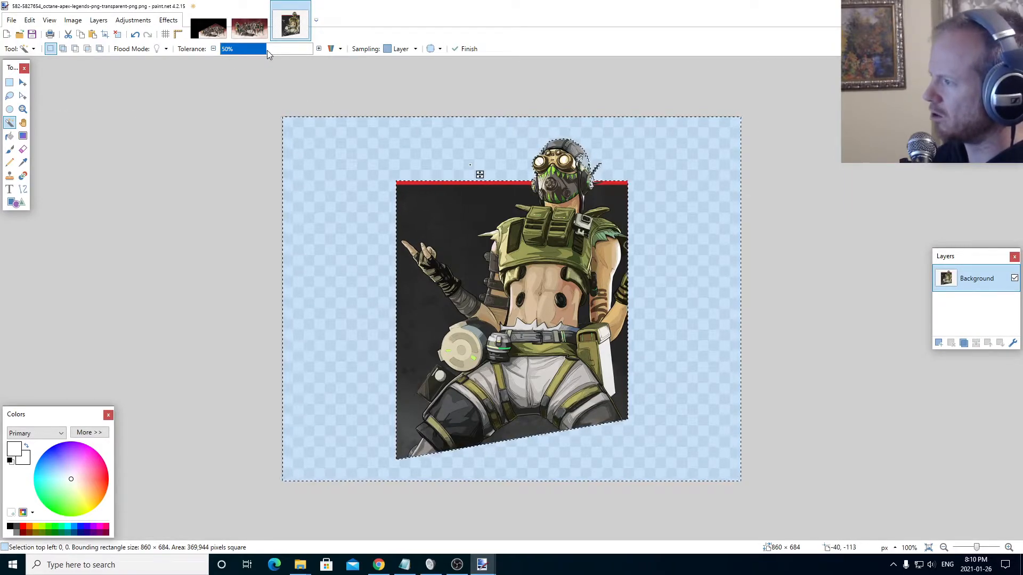
{"action": "left_click_drag", "start_coordinate": [269, 51], "coordinate": [260, 49]}
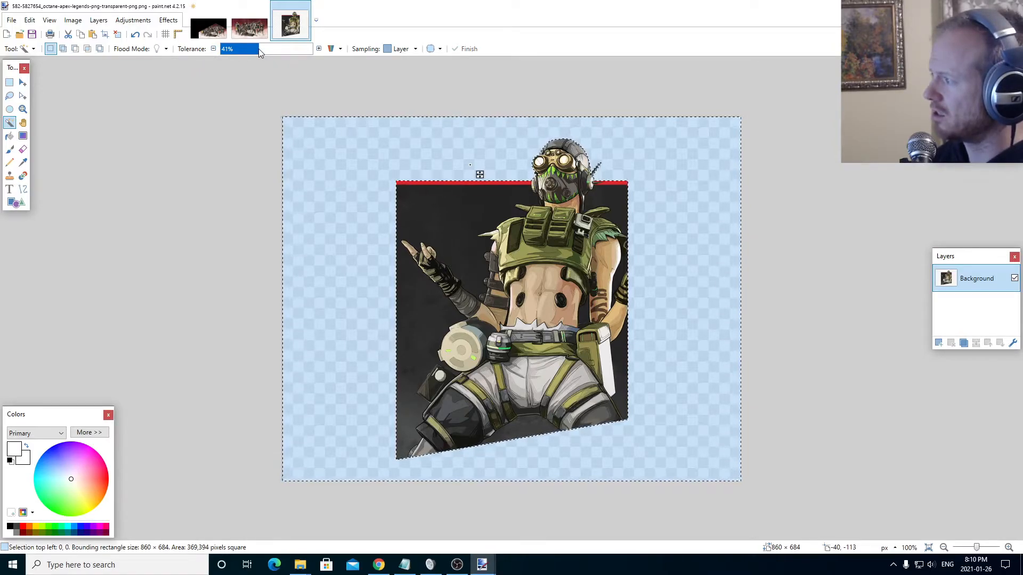
{"action": "left_click", "coordinate": [497, 195]}
{"action": "key", "text": "Delete"}
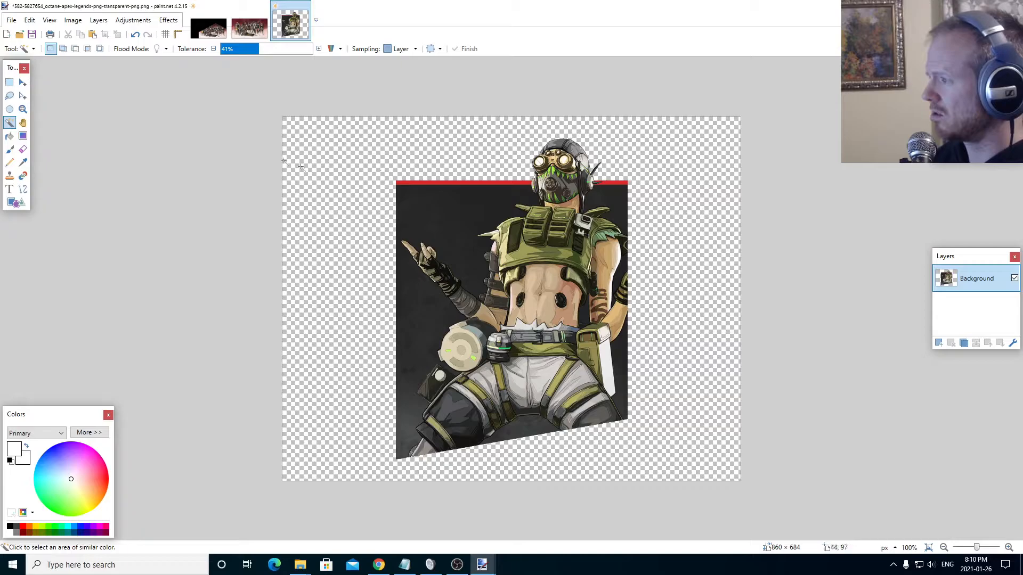
Step: Copy Octane and his dark panel with a loose Lasso selection of about 535 × 638 pixels, and return to the Untitled image
{"action": "left_click", "coordinate": [10, 95]}
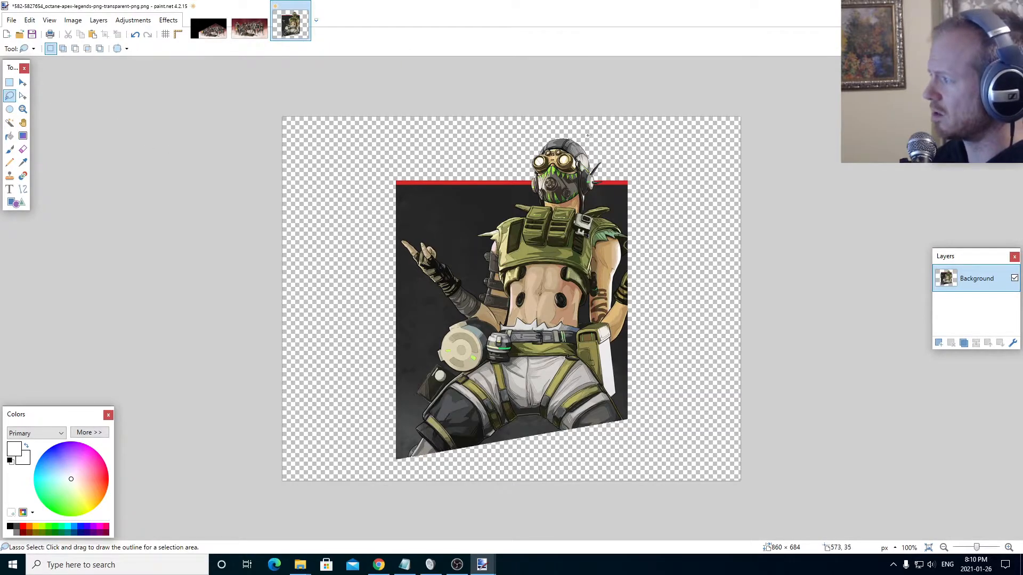
{"action": "mouse_move", "coordinate": [587, 136]}
{"action": "left_mouse_down"}
{"action": "mouse_move", "coordinate": [527, 138]}
{"action": "mouse_move", "coordinate": [510, 161]}
{"action": "mouse_move", "coordinate": [393, 179]}
{"action": "mouse_move", "coordinate": [376, 197]}
{"action": "mouse_move", "coordinate": [357, 324]}
{"action": "mouse_move", "coordinate": [377, 454]}
{"action": "mouse_move", "coordinate": [441, 467]}
{"action": "mouse_move", "coordinate": [622, 437]}
{"action": "mouse_move", "coordinate": [639, 417]}
{"action": "mouse_move", "coordinate": [633, 172]}
{"action": "left_mouse_up"}
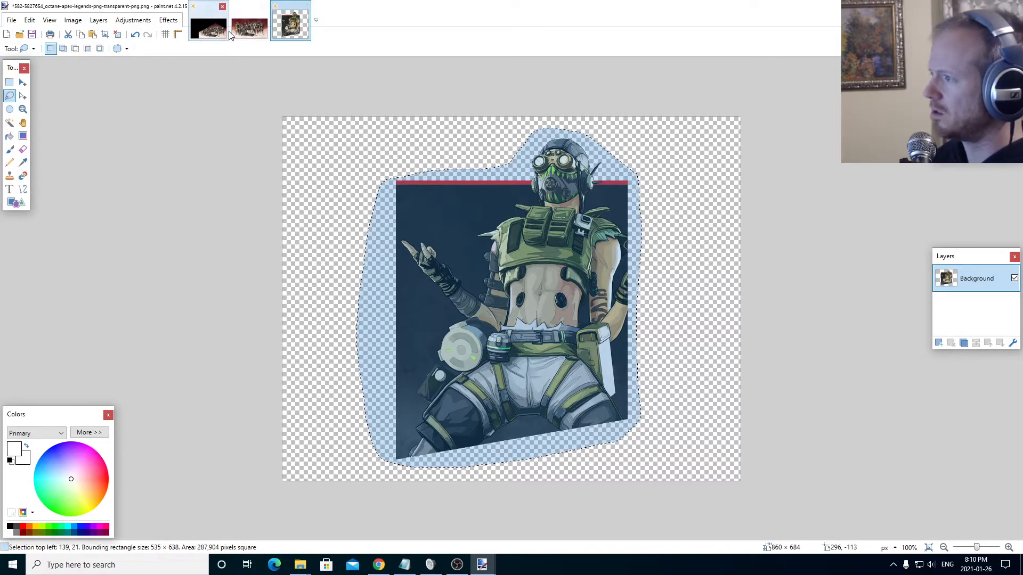
{"action": "left_click", "coordinate": [208, 28]}
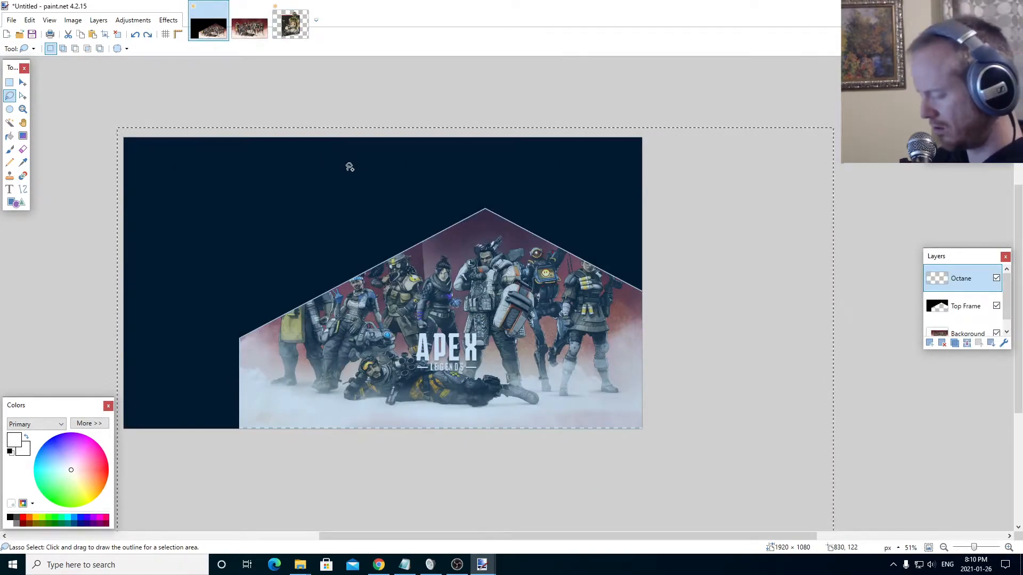
Step: Paste the cutout into the Octane layer and place it in the canvas's bottom-left corner, with its panel beside the frame opening
{"action": "key", "text": "ctrl+d"}
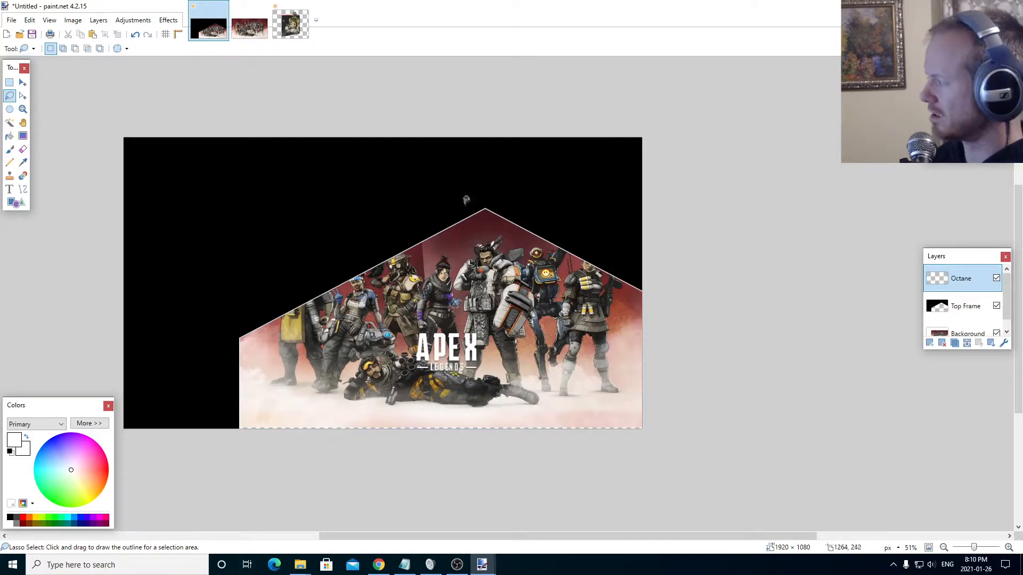
{"action": "key", "text": "ctrl+v"}
{"action": "left_click_drag", "start_coordinate": [281, 211], "coordinate": [200, 366]}
{"action": "key", "text": "ctrl+d"}
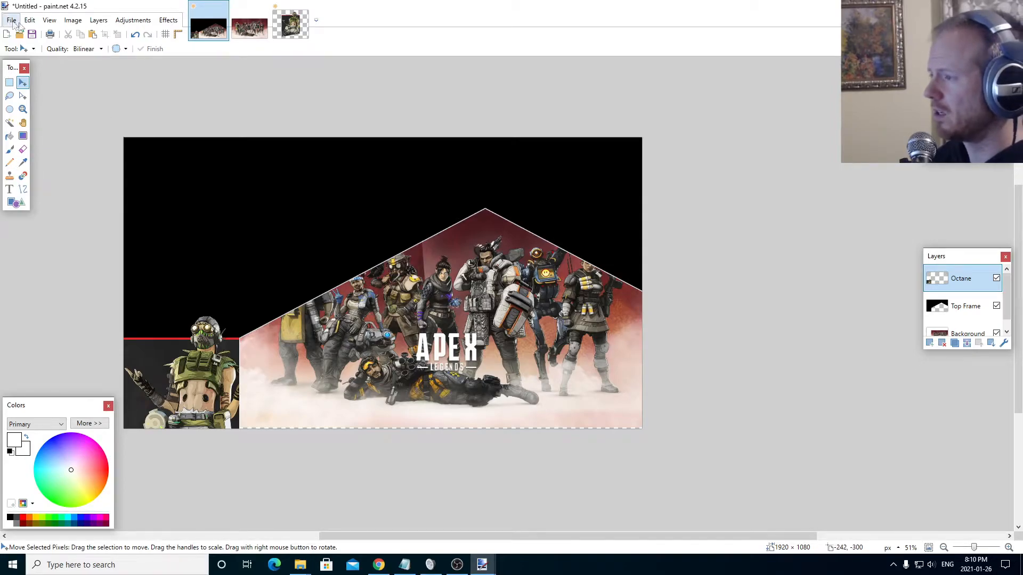
Step: Clear the Octane layer's contents and open Octane.png from the Characters folder in Pictures
{"action": "key", "text": "ctrl+a"}
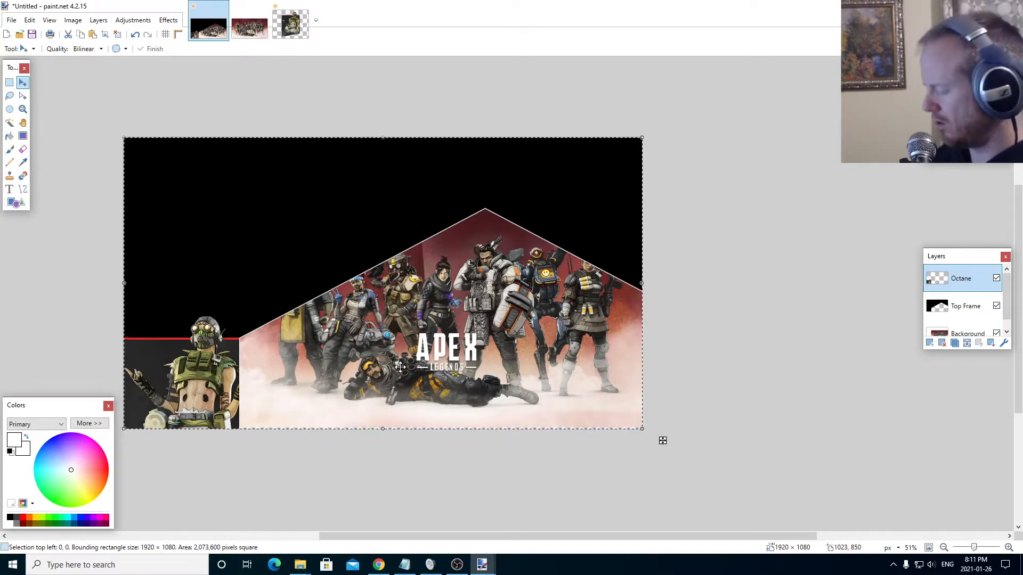
{"action": "key", "text": "Delete"}
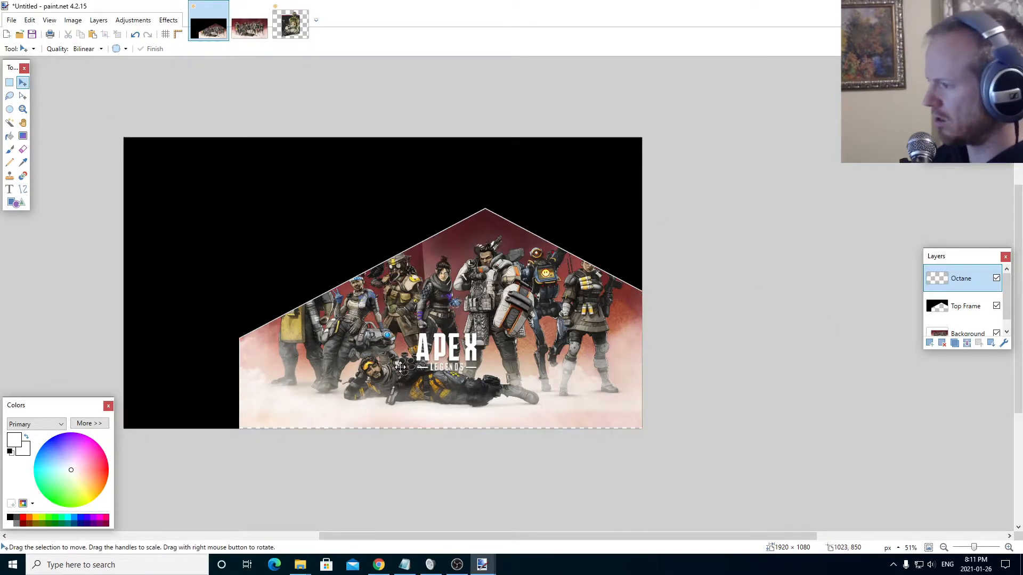
{"action": "left_click", "coordinate": [12, 20]}
{"action": "left_click", "coordinate": [18, 44]}
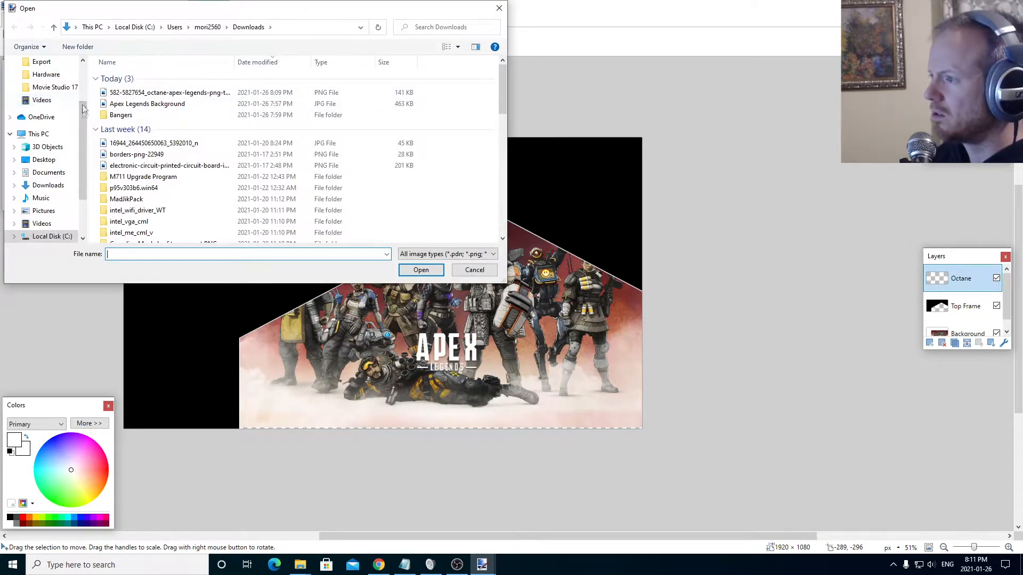
{"action": "left_click_drag", "start_coordinate": [83, 108], "coordinate": [83, 72]}
{"action": "left_click", "coordinate": [43, 121]}
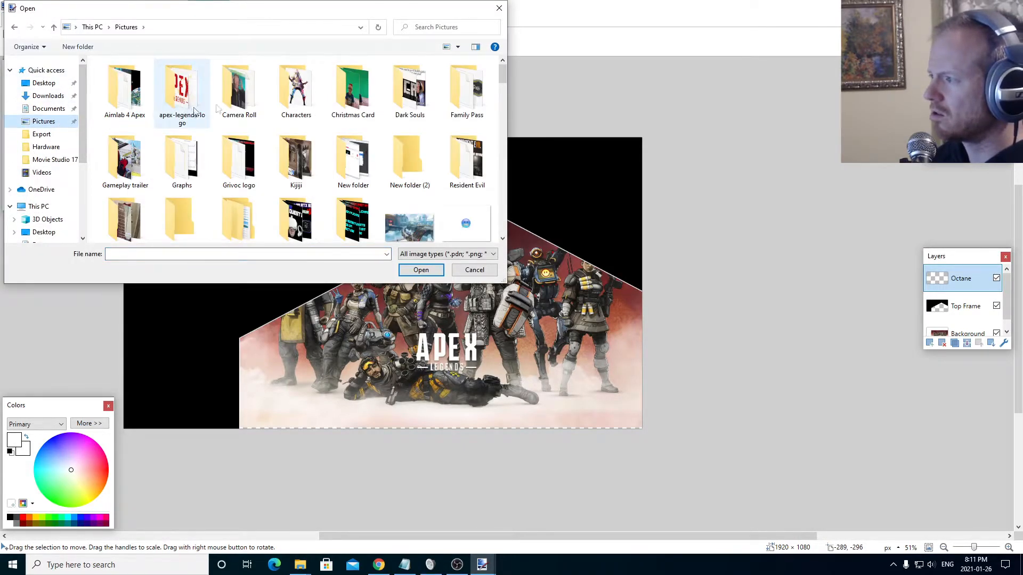
{"action": "double_click", "coordinate": [296, 99]}
{"action": "double_click", "coordinate": [128, 85]}
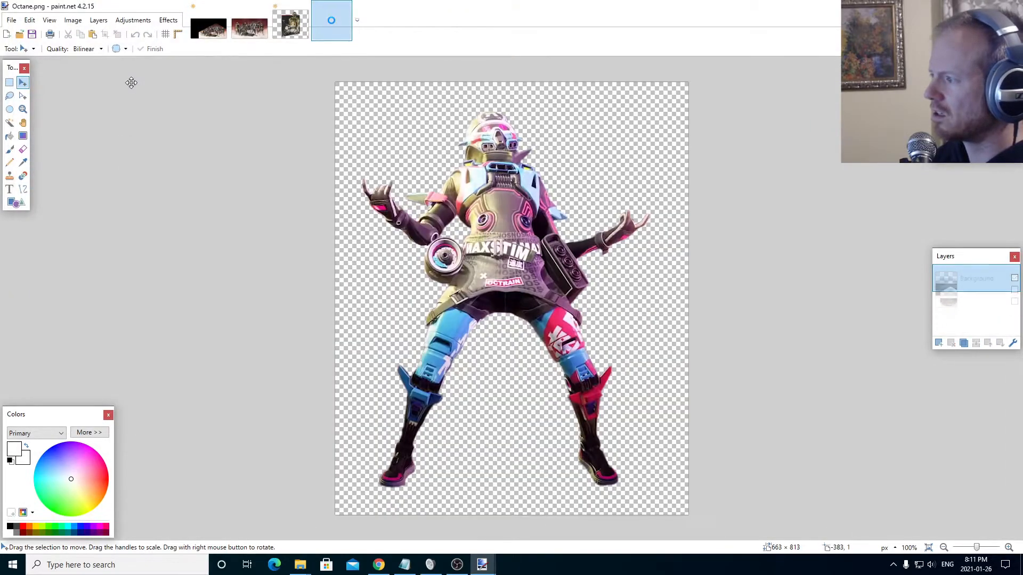
Step: Copy the whole Octane.png picture into the Untitled image's Octane layer and place the character standing in the canvas's bottom-left corner
{"action": "key", "text": "ctrl+a"}
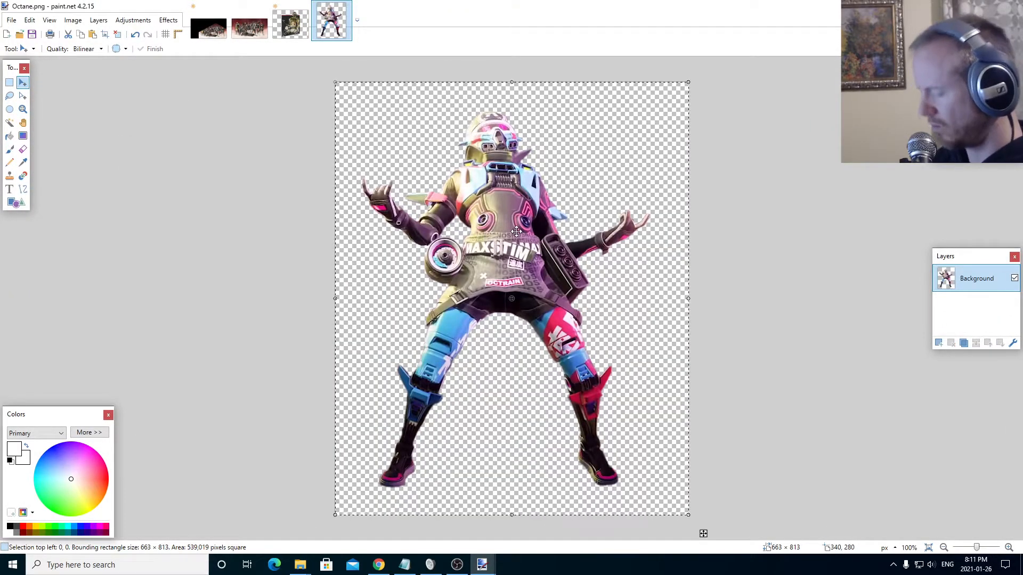
{"action": "left_click", "coordinate": [218, 28]}
{"action": "key", "text": "ctrl+v"}
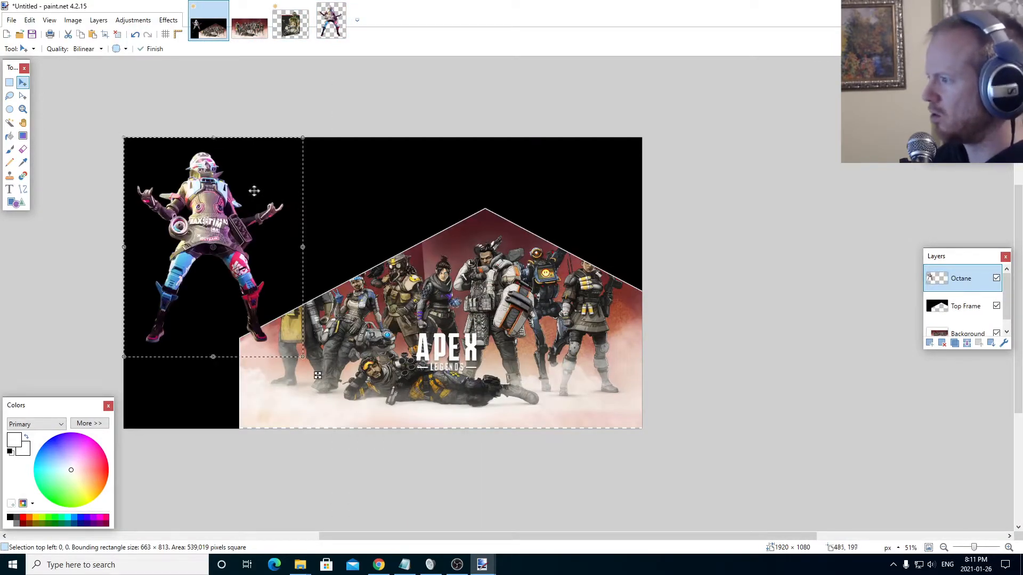
{"action": "left_click_drag", "start_coordinate": [247, 188], "coordinate": [237, 276]}
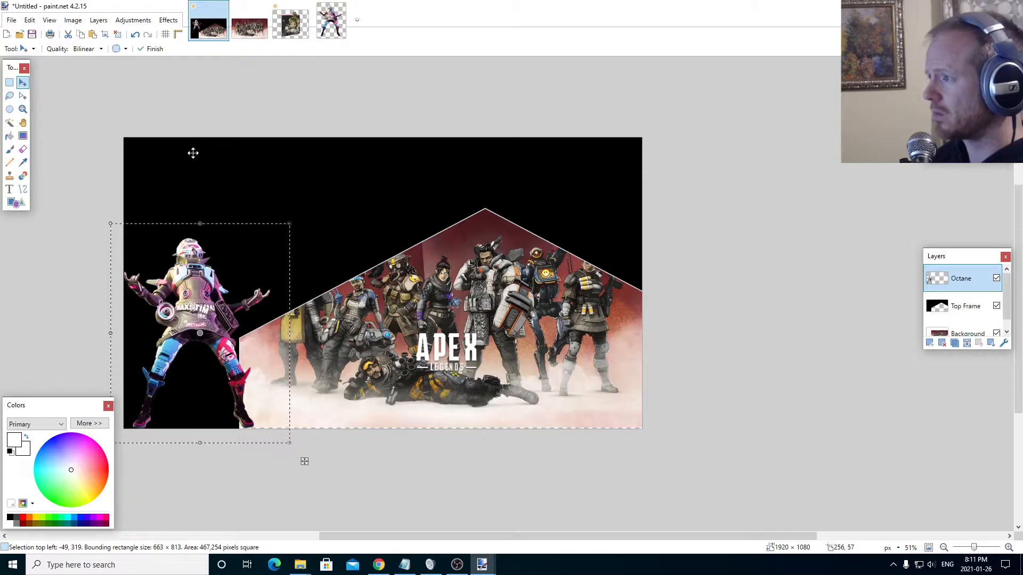
Step: Apply a black Drop Shadow with widening and blur radius 3 and opacity 255 to Octane, and select the whole canvas
{"action": "left_click", "coordinate": [169, 20]}
{"action": "mouse_move", "coordinate": [209, 99]}
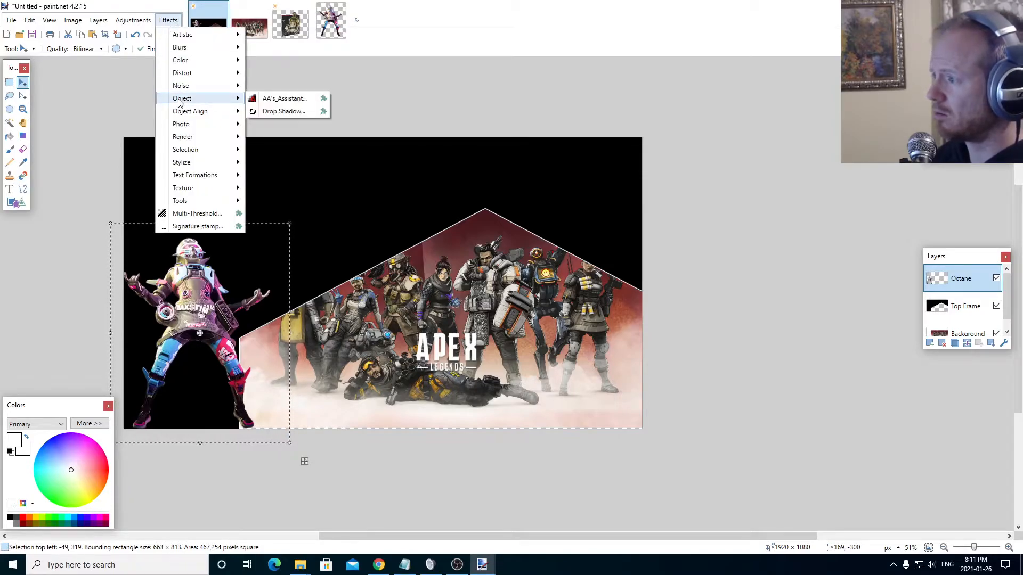
{"action": "left_click", "coordinate": [300, 112]}
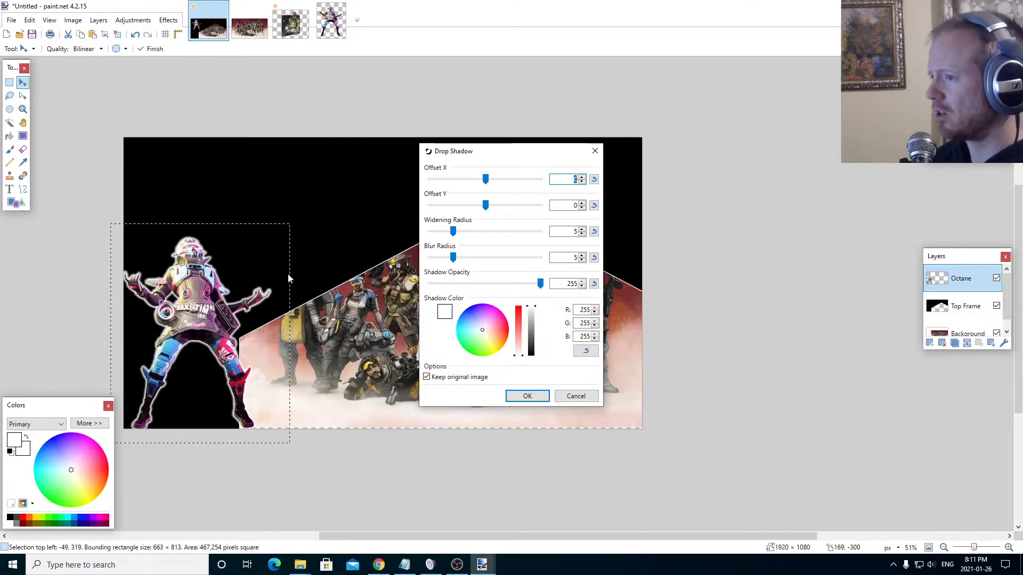
{"action": "left_click_drag", "start_coordinate": [533, 307], "coordinate": [537, 382]}
{"action": "left_click_drag", "start_coordinate": [453, 233], "coordinate": [447, 261]}
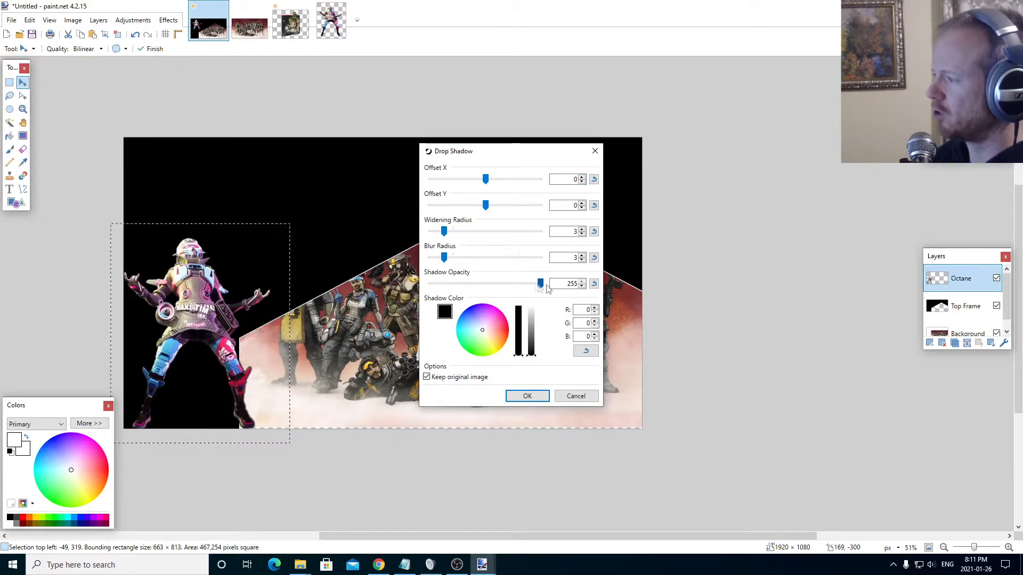
{"action": "left_click", "coordinate": [527, 395]}
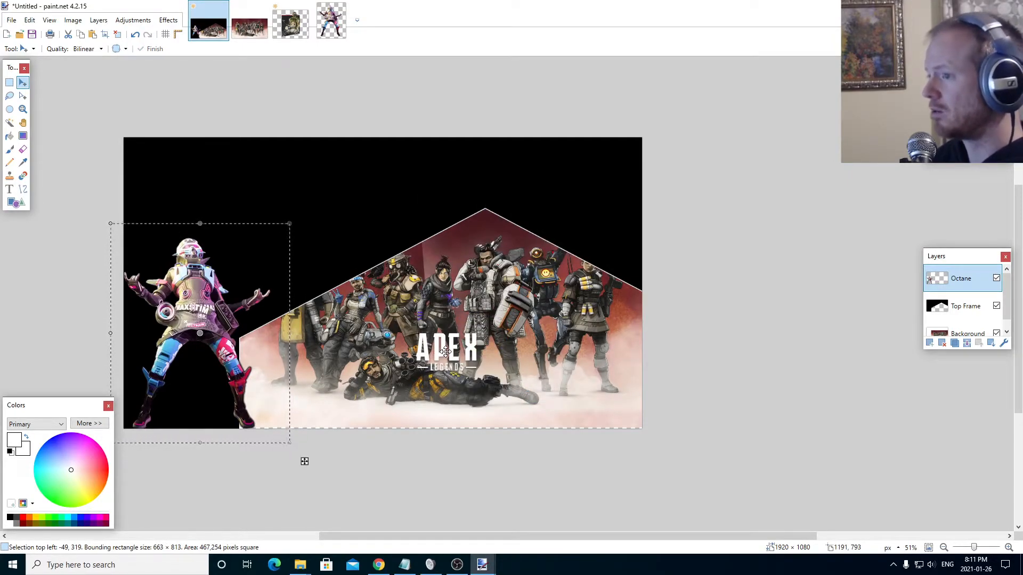
{"action": "key", "text": "ctrl+a"}
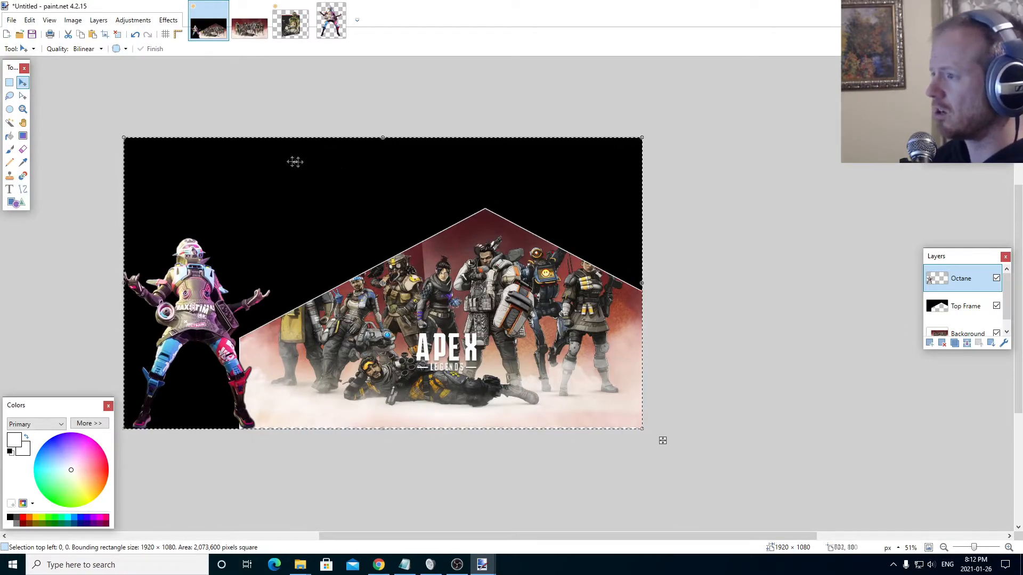
Step: Try a brown Drop Shadow (165, 84, 29) on Octane with widening and blur radius 9 and opacity 187, and discard it
{"action": "left_click", "coordinate": [168, 20]}
{"action": "mouse_move", "coordinate": [205, 116]}
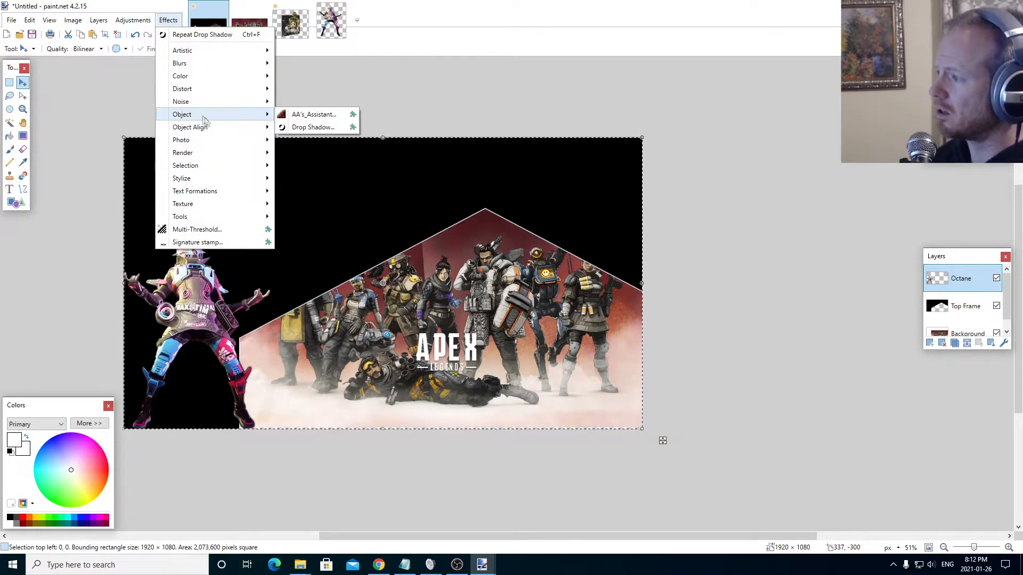
{"action": "left_click", "coordinate": [299, 130]}
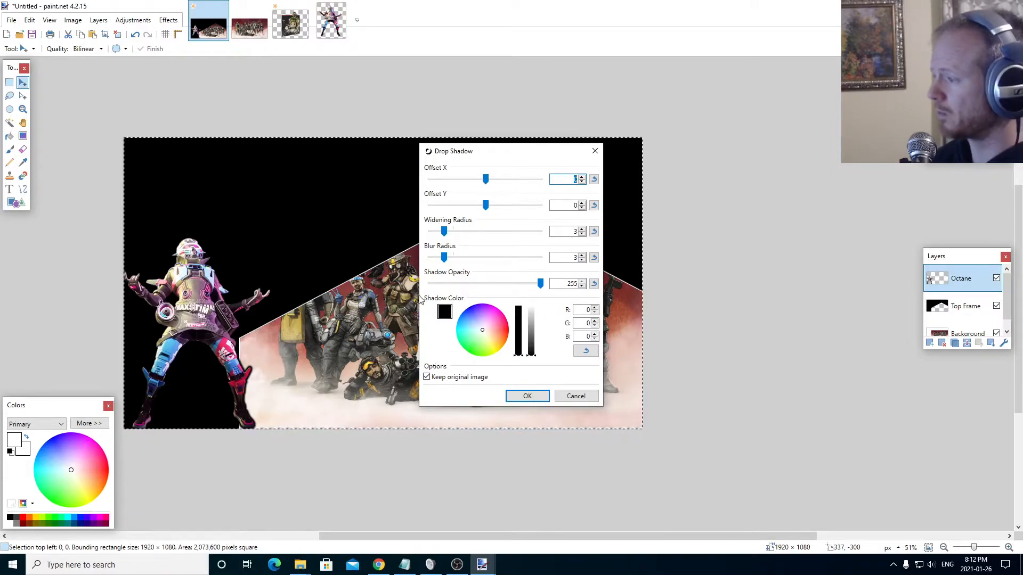
{"action": "left_click_drag", "start_coordinate": [494, 335], "coordinate": [502, 341]}
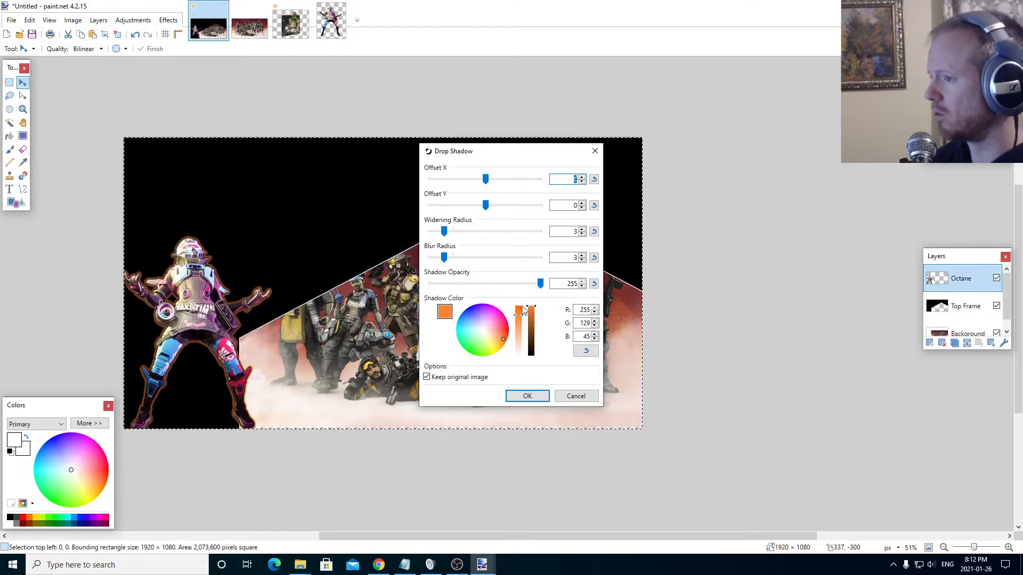
{"action": "left_click", "coordinate": [534, 331]}
{"action": "left_click_drag", "start_coordinate": [534, 331], "coordinate": [535, 323]}
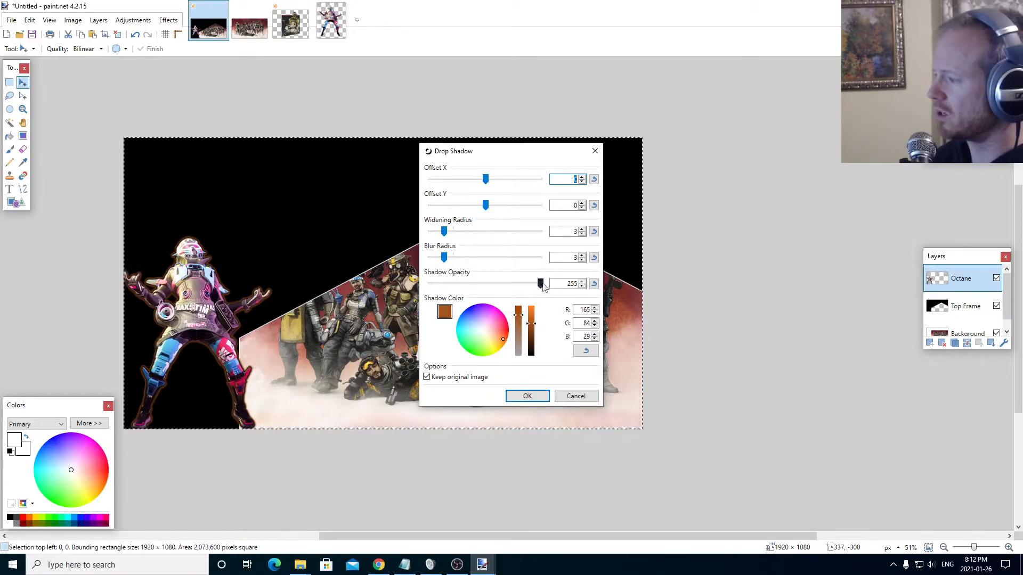
{"action": "left_click_drag", "start_coordinate": [538, 286], "coordinate": [510, 285]}
{"action": "left_click_drag", "start_coordinate": [444, 257], "coordinate": [471, 234]}
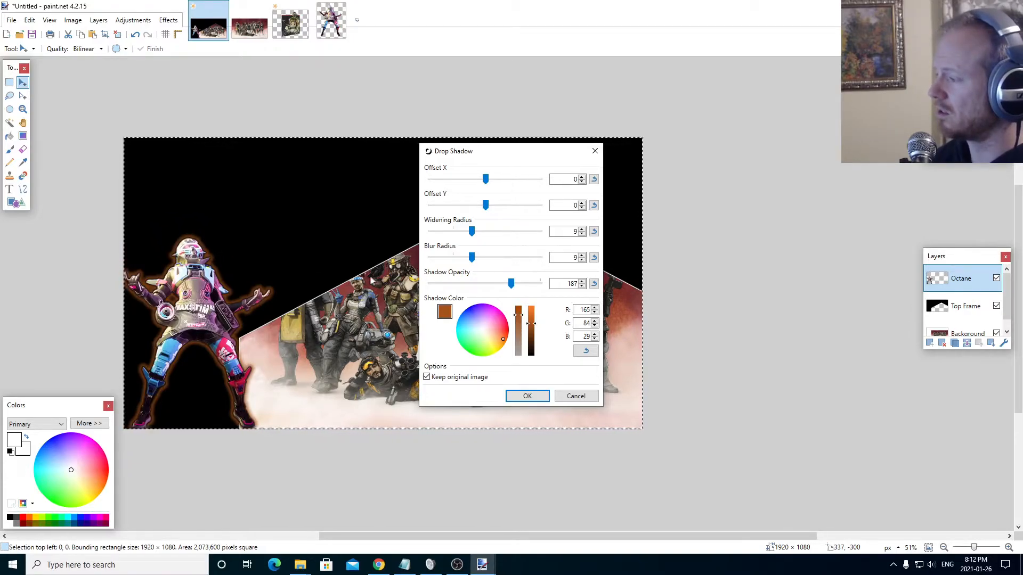
{"action": "left_click", "coordinate": [565, 394]}
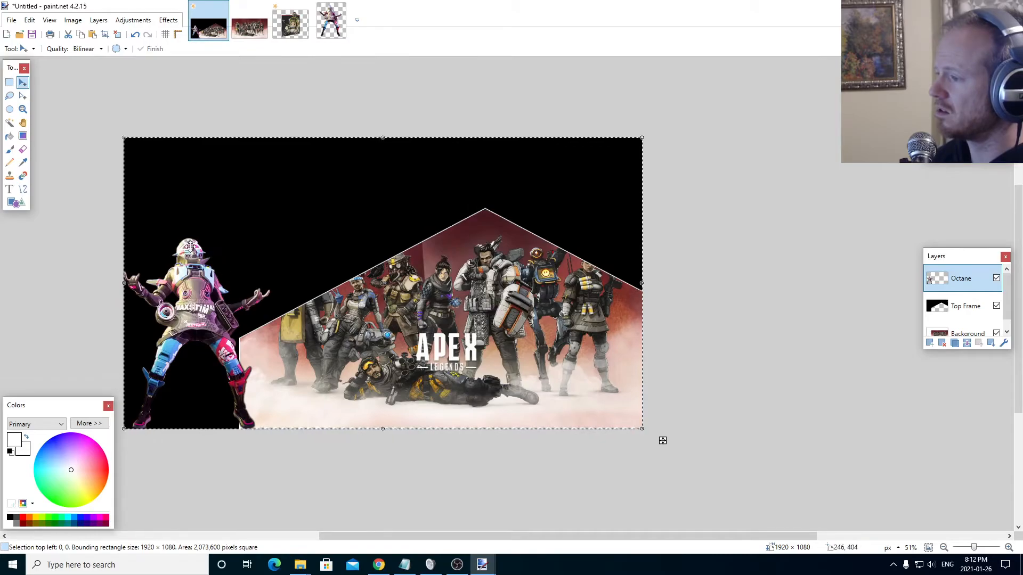
Step: Sample the light blue of Octane's leg and try it as a Drop Shadow with widening radius 5 and blur radius 6
{"action": "left_click", "coordinate": [23, 162]}
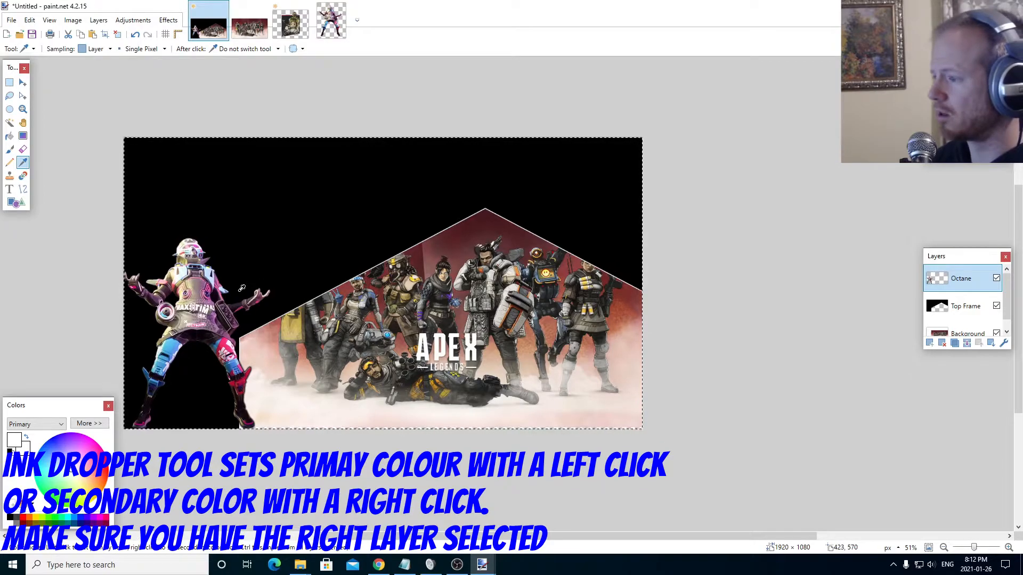
{"action": "left_click", "coordinate": [173, 344]}
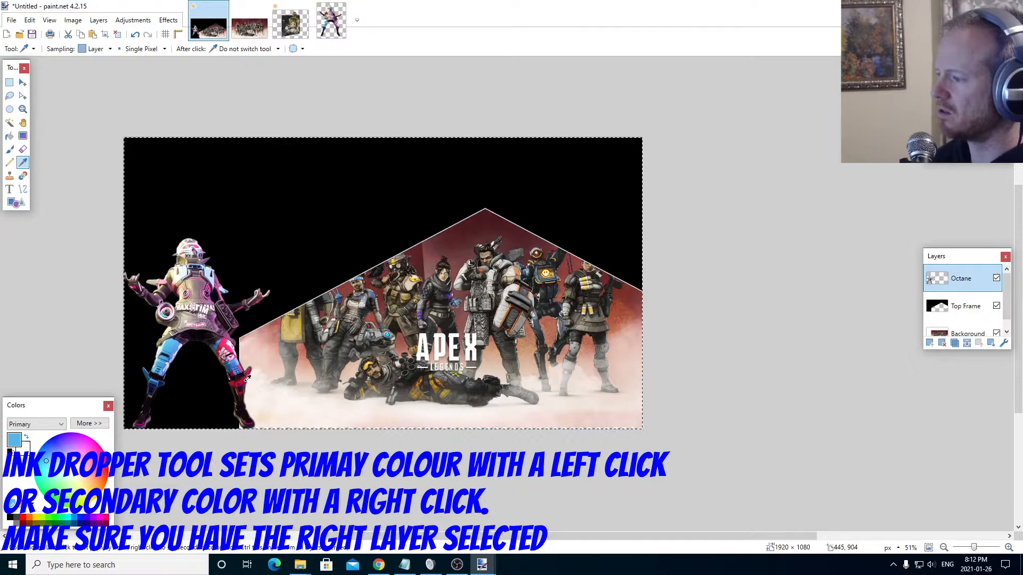
{"action": "left_click", "coordinate": [169, 21]}
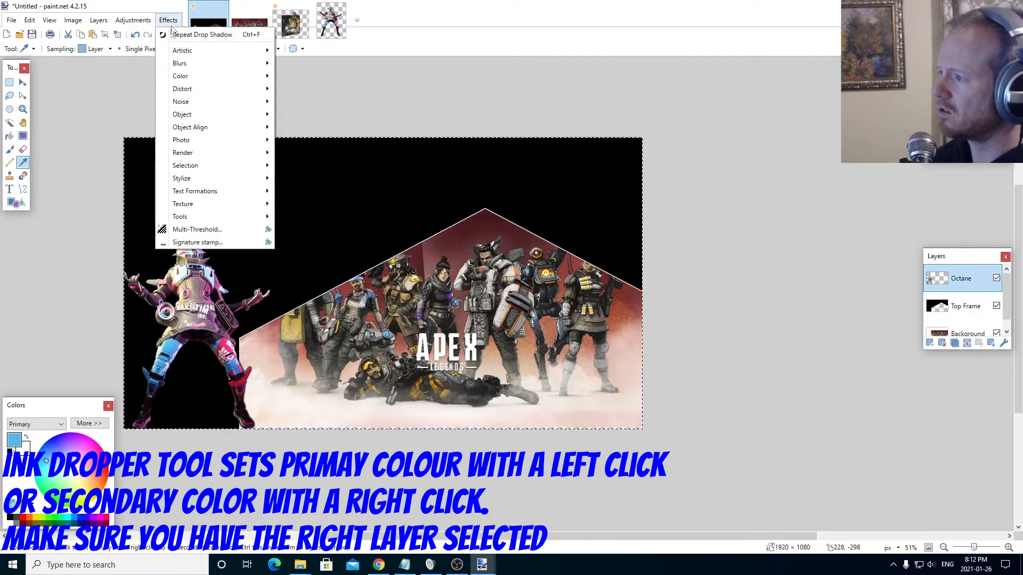
{"action": "mouse_move", "coordinate": [240, 114]}
{"action": "left_click", "coordinate": [301, 126]}
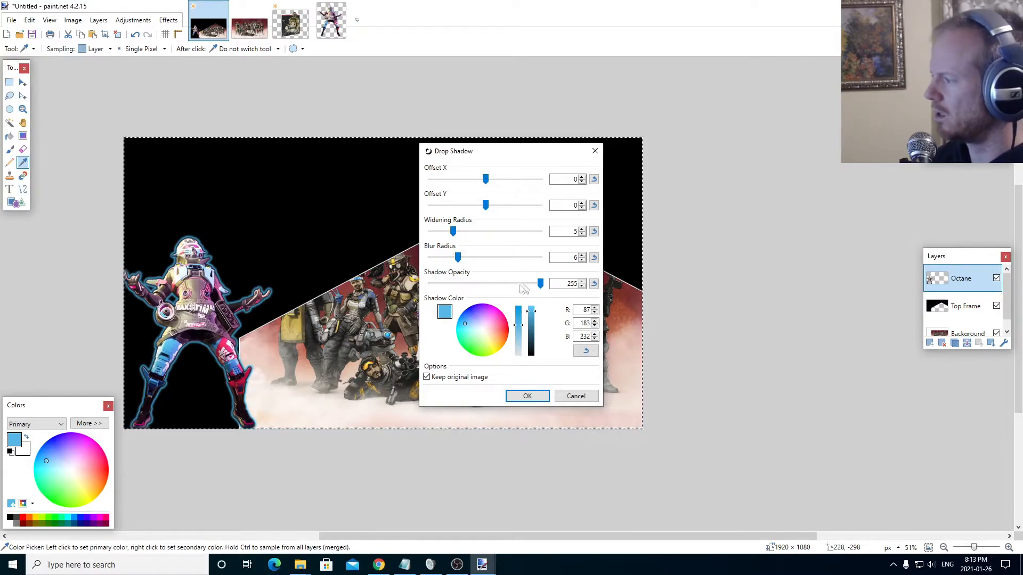
{"action": "left_click_drag", "start_coordinate": [539, 286], "coordinate": [516, 285]}
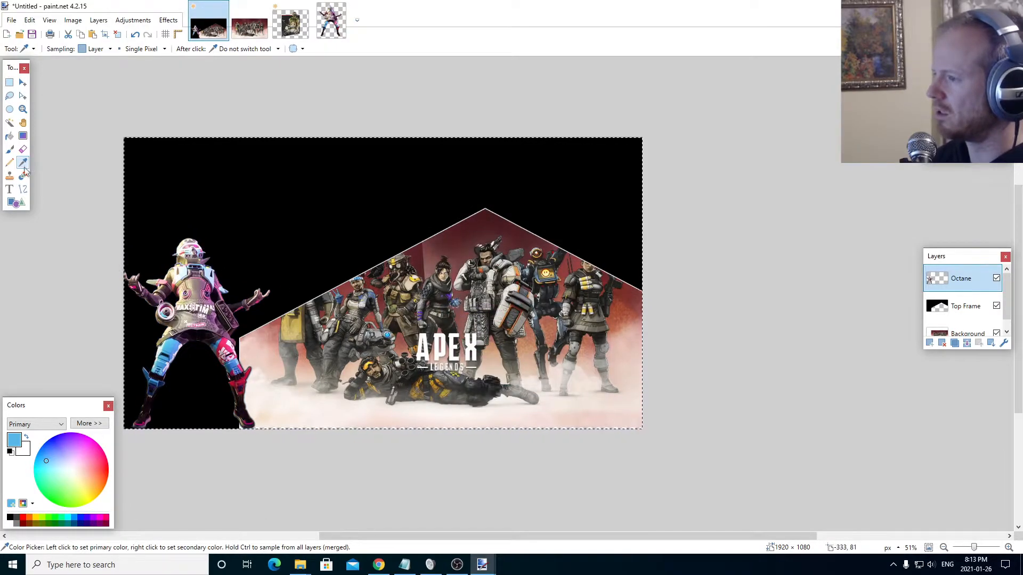
Step: Sample the crimson of Octane's lower leg and apply it as a Drop Shadow with widening radius 7, blur radius 6 and opacity 214
{"action": "left_click", "coordinate": [248, 374]}
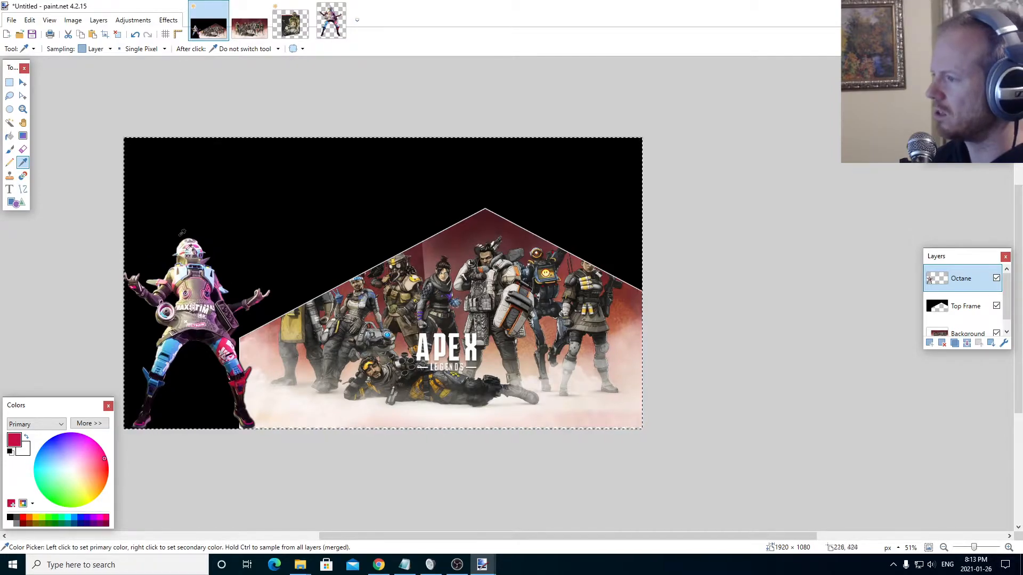
{"action": "left_click", "coordinate": [168, 21]}
{"action": "mouse_move", "coordinate": [197, 118]}
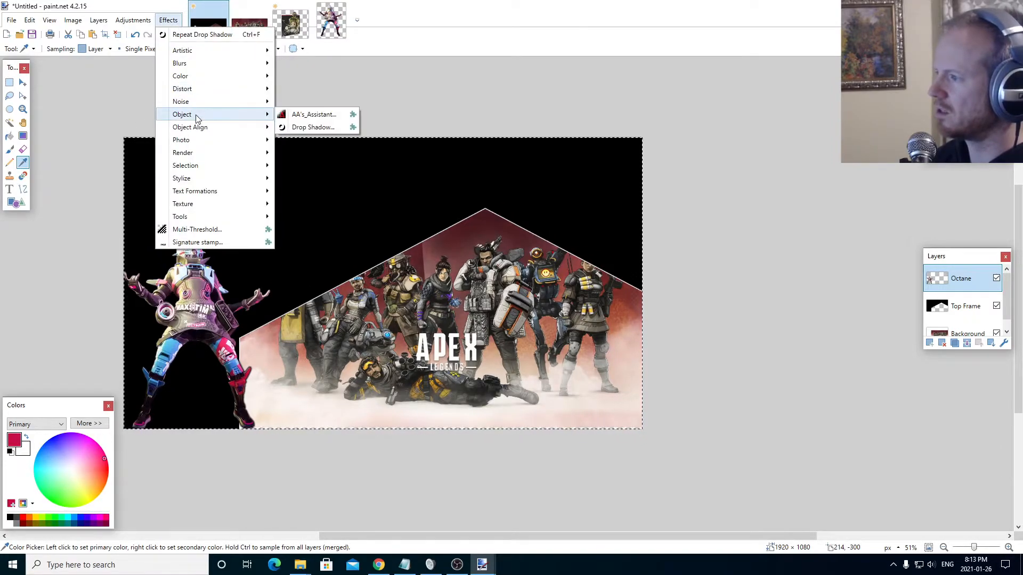
{"action": "left_click", "coordinate": [312, 126]}
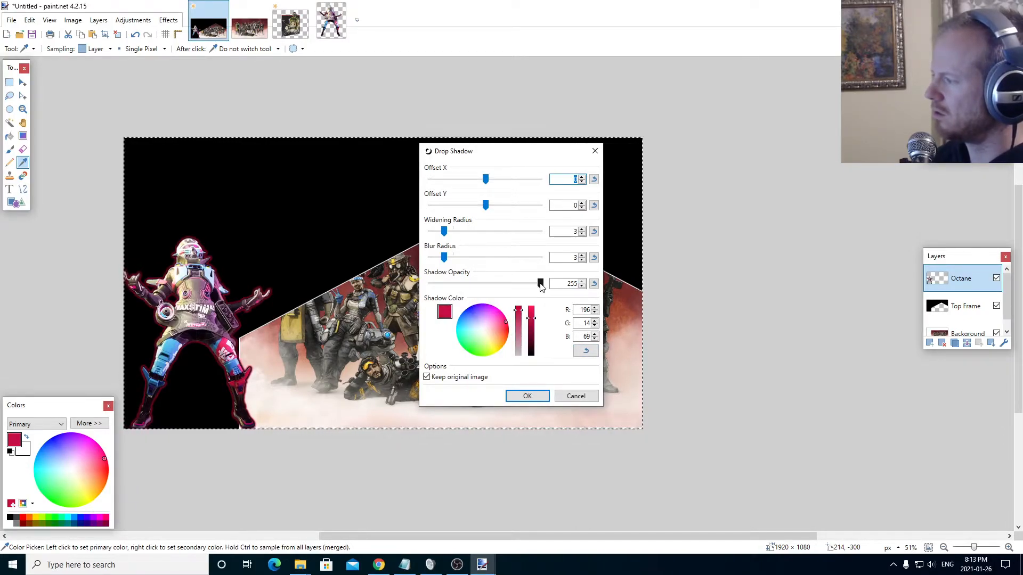
{"action": "left_click_drag", "start_coordinate": [444, 234], "coordinate": [465, 236]}
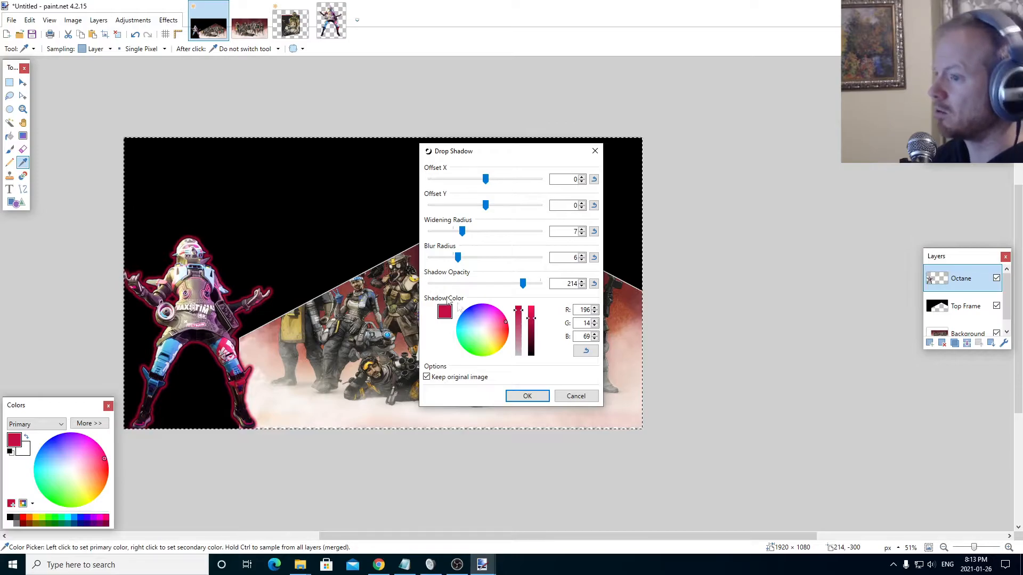
{"action": "left_click", "coordinate": [517, 397]}
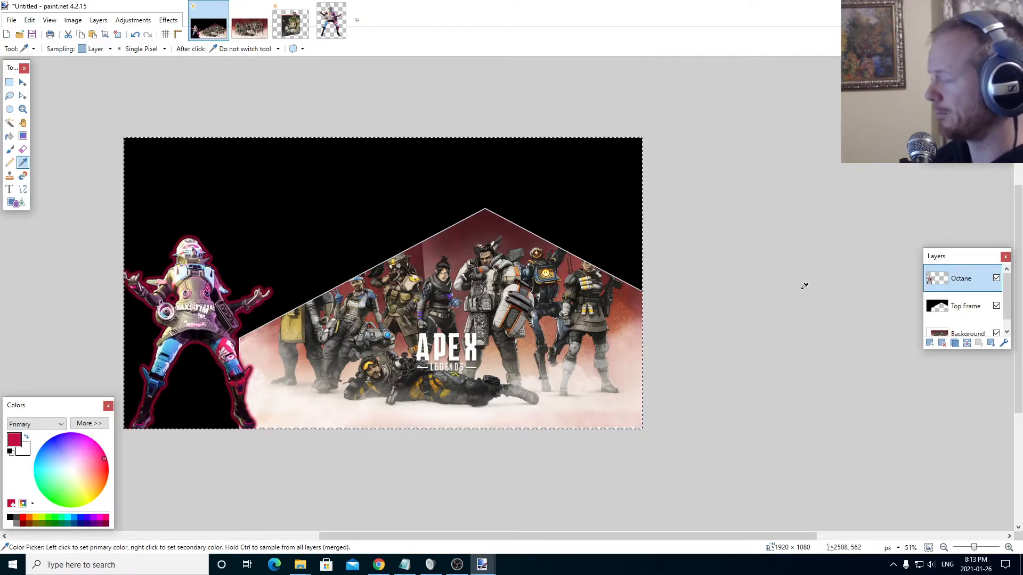
Step: Apply a circular Gradient Blur to the Background layer with the centre offset -0.55 horizontally and a blur amount of 4
{"action": "scroll", "coordinate": [987, 322], "scroll_direction": "down", "scroll_amount": 1}
{"action": "left_click", "coordinate": [987, 323]}
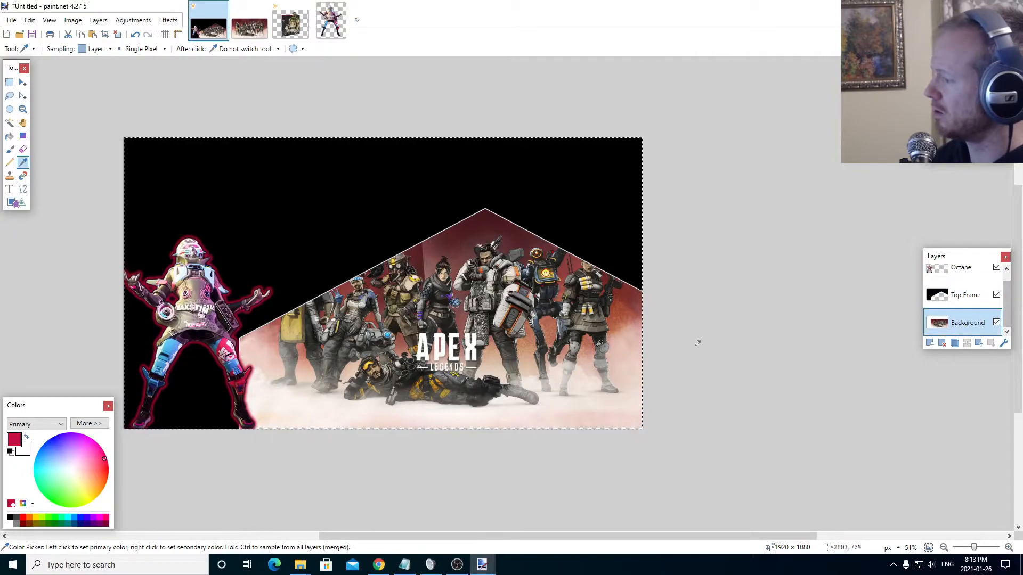
{"action": "left_click", "coordinate": [169, 21]}
{"action": "mouse_move", "coordinate": [204, 104]}
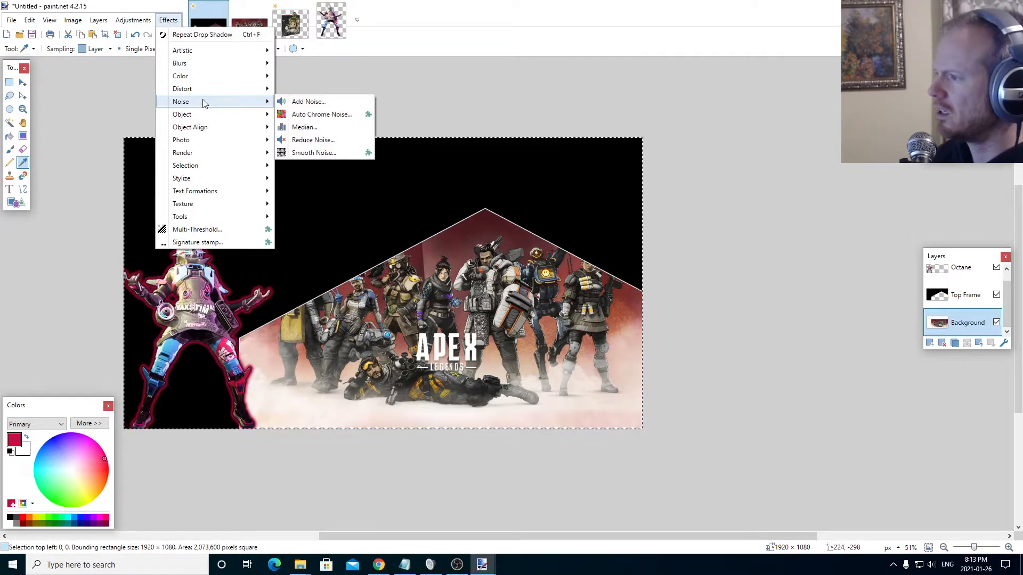
{"action": "mouse_move", "coordinate": [201, 69]}
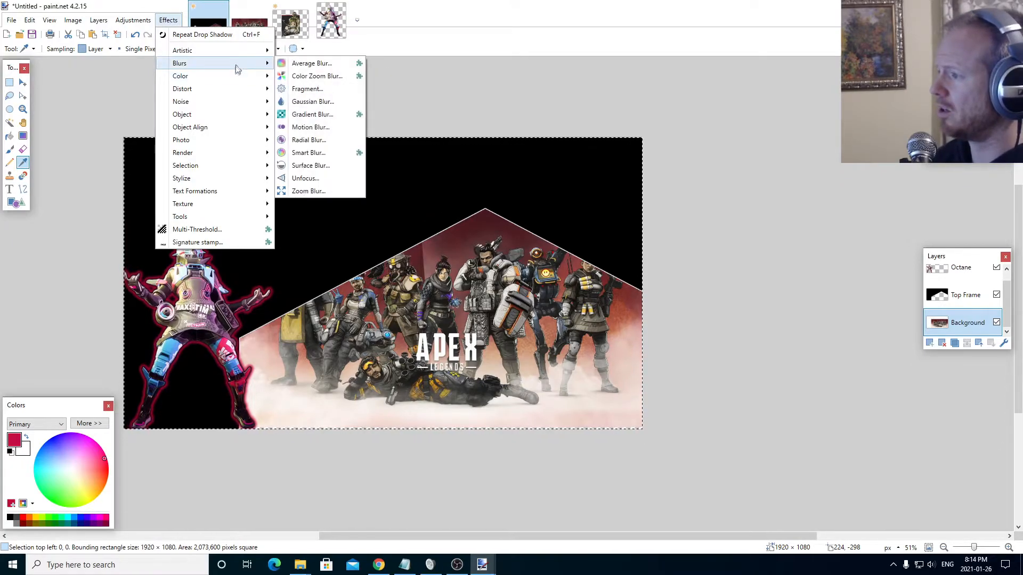
{"action": "left_click", "coordinate": [320, 113]}
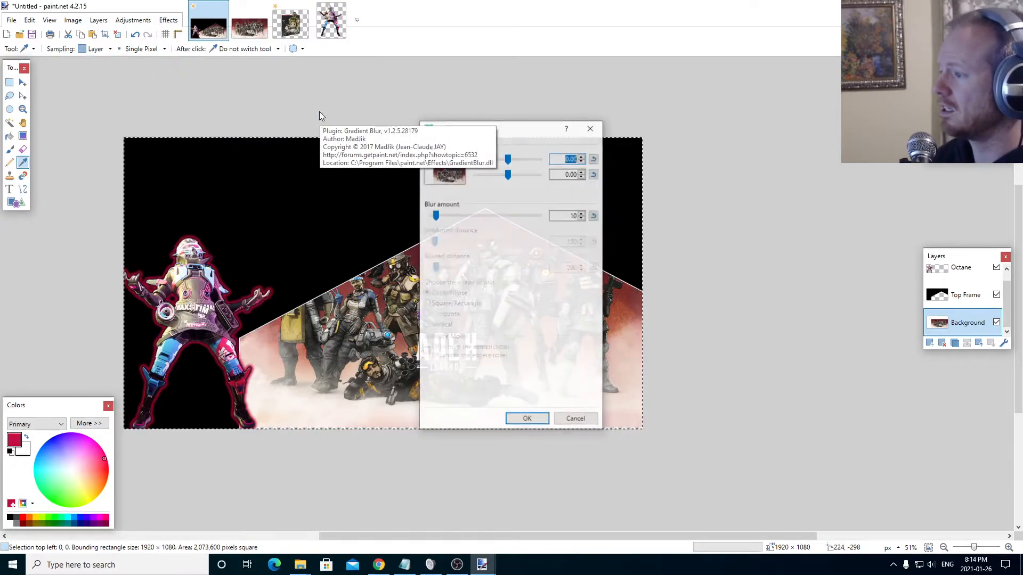
{"action": "left_click_drag", "start_coordinate": [476, 129], "coordinate": [706, 128]}
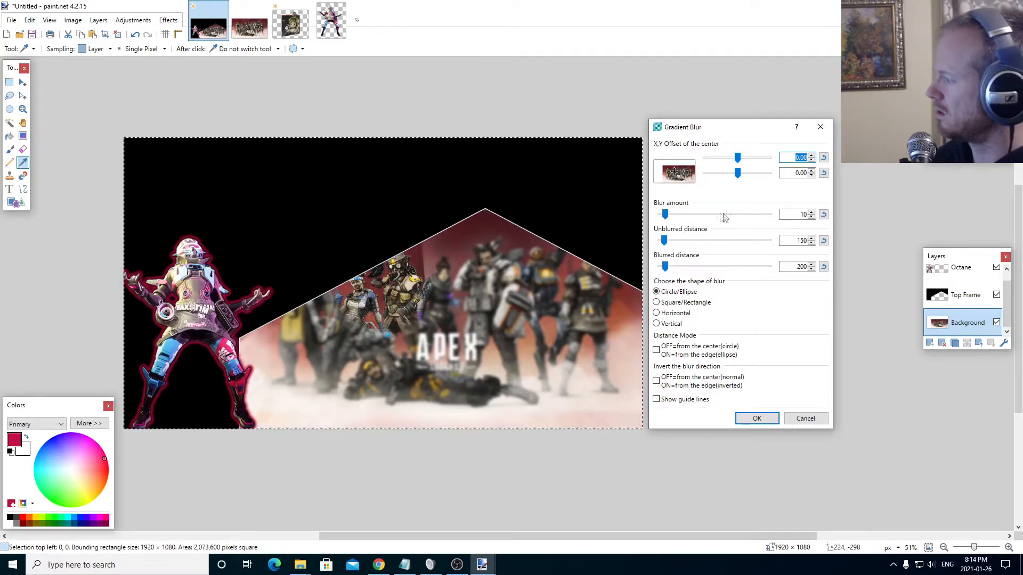
{"action": "left_click_drag", "start_coordinate": [737, 157], "coordinate": [721, 161]}
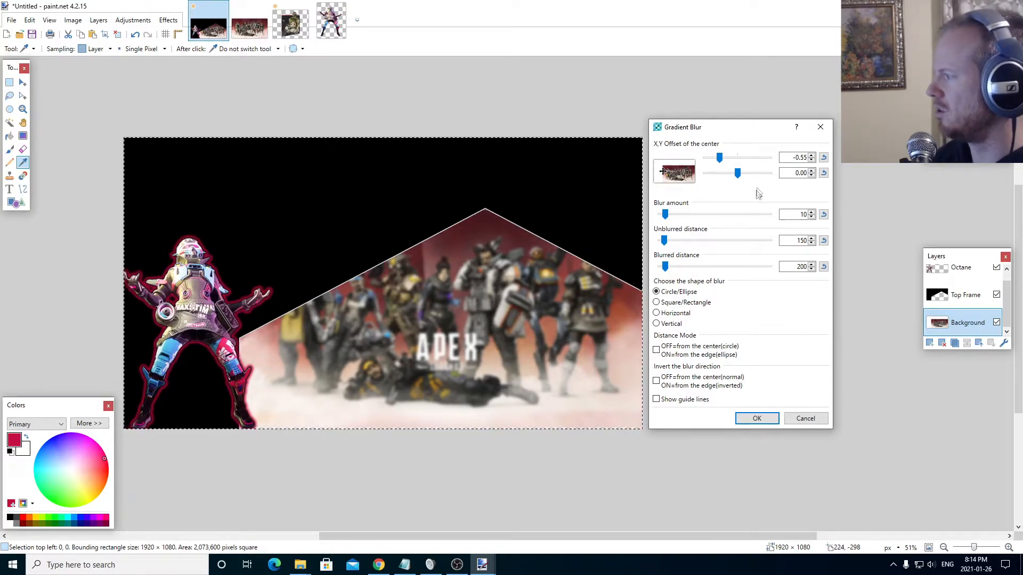
{"action": "left_click_drag", "start_coordinate": [664, 214], "coordinate": [663, 219]}
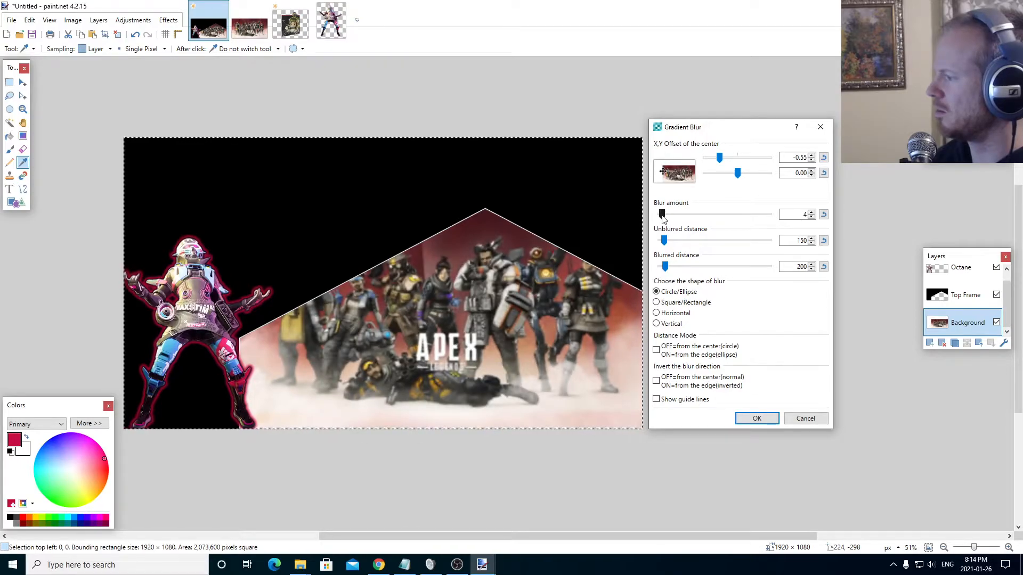
{"action": "left_click", "coordinate": [759, 419]}
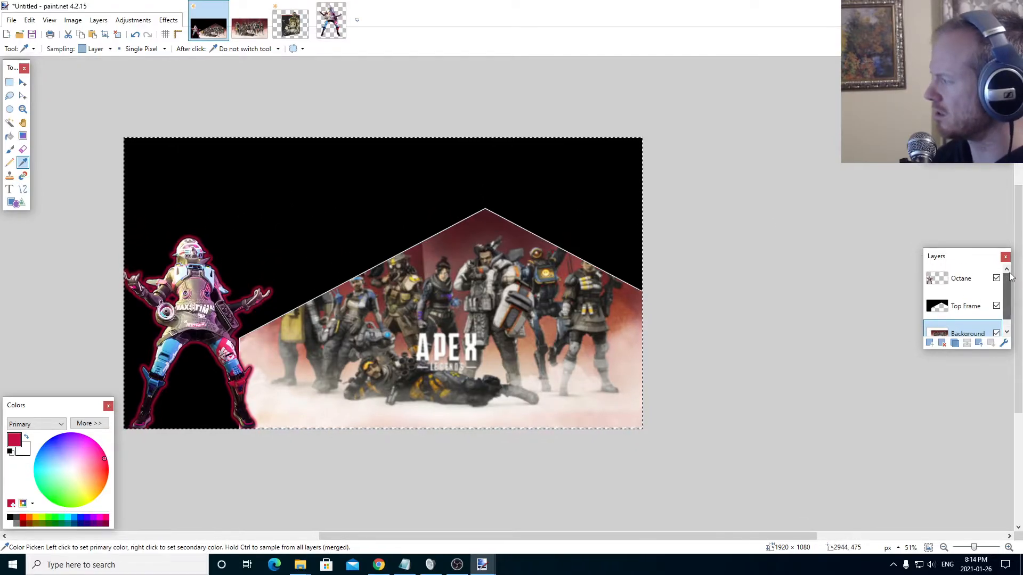
Step: Add a new layer above Octane and start a text in the Base 05 font in the black frame's upper-left corner
{"action": "left_click", "coordinate": [930, 343]}
{"action": "left_click_drag", "start_coordinate": [959, 322], "coordinate": [969, 289]}
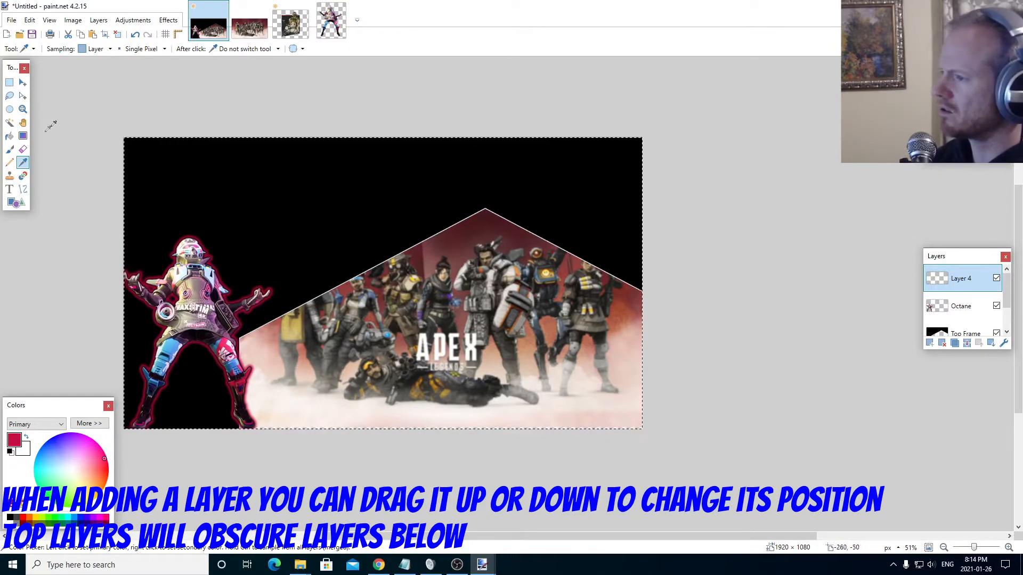
{"action": "left_click", "coordinate": [10, 189]}
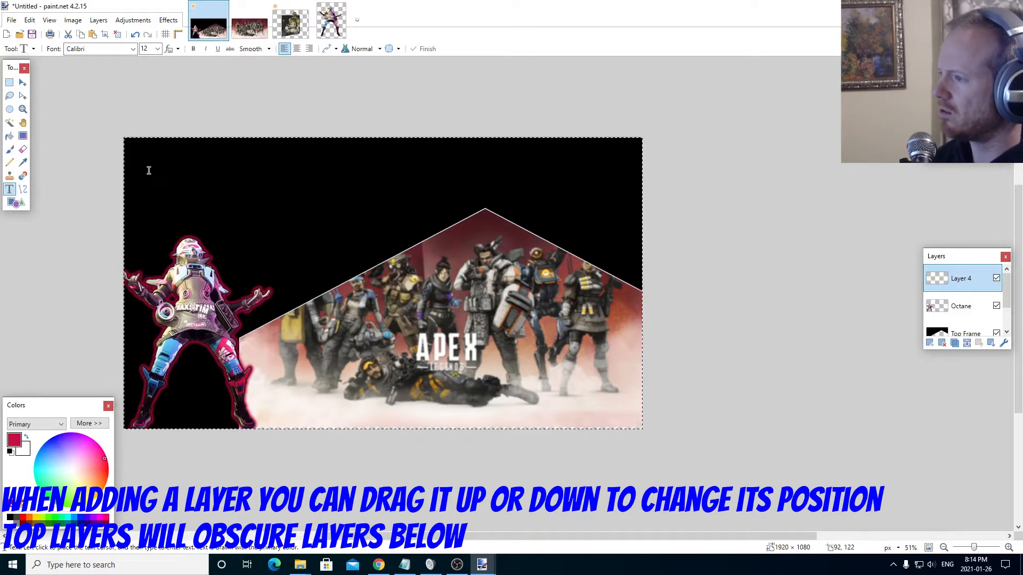
{"action": "left_click", "coordinate": [117, 49]}
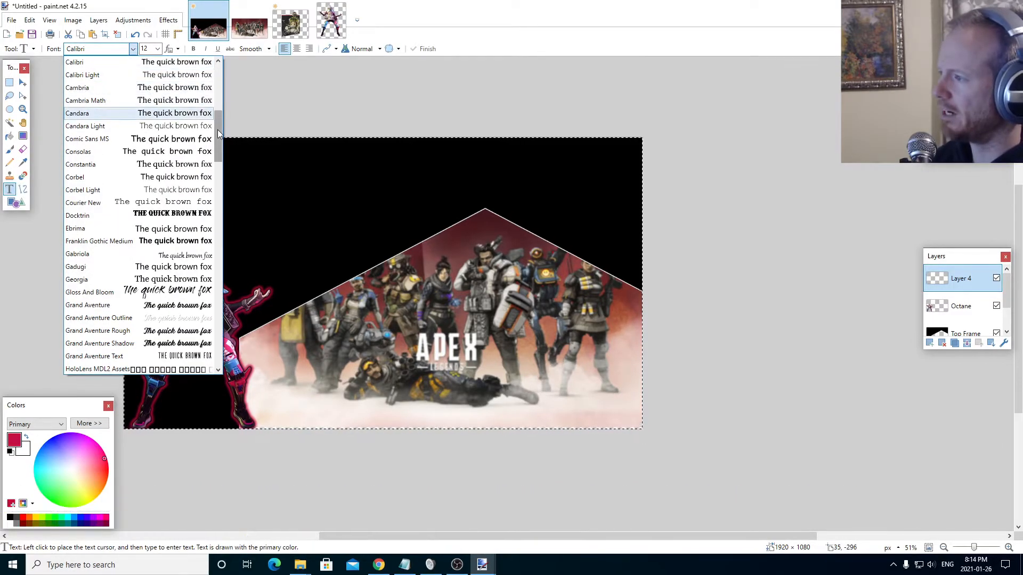
{"action": "scroll", "coordinate": [221, 111], "scroll_direction": "up", "scroll_amount": 3}
{"action": "left_click", "coordinate": [122, 126]}
{"action": "left_click", "coordinate": [139, 171]}
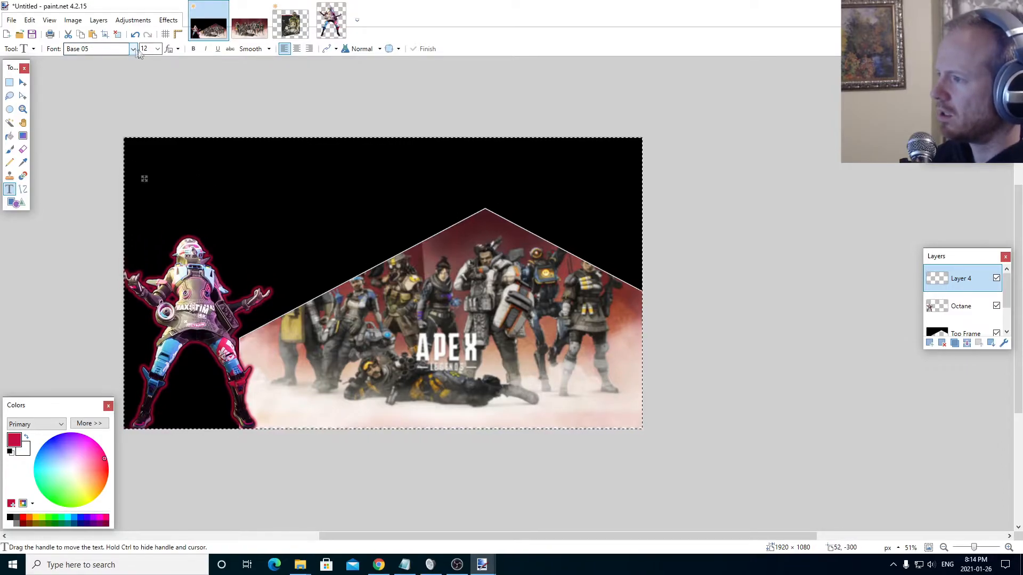
Step: Change the text font to Bangers at size 96 and write the crimson title "HOW TO OCTANE!"
{"action": "left_click", "coordinate": [158, 48]}
{"action": "left_click", "coordinate": [116, 53]}
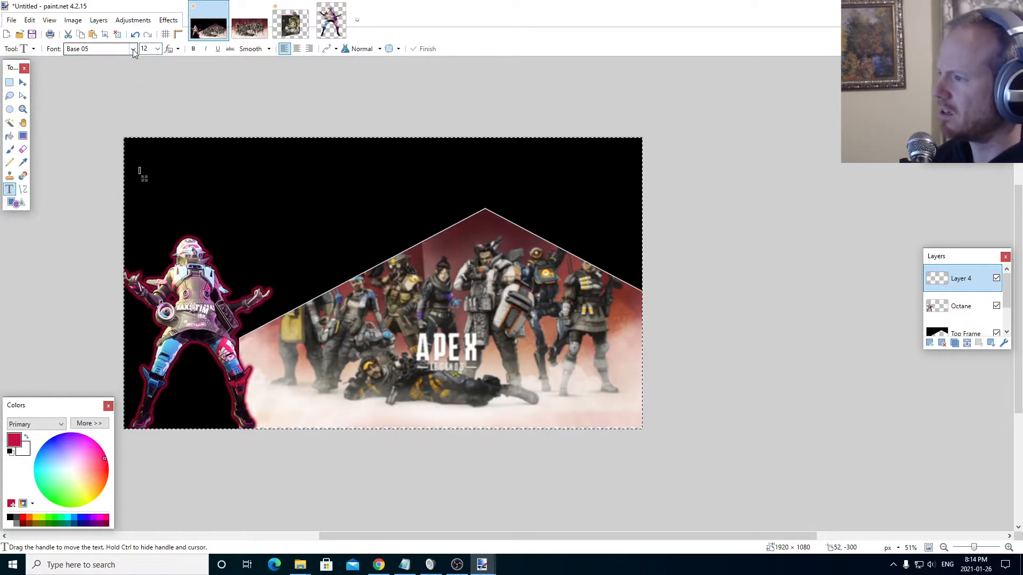
{"action": "left_click", "coordinate": [133, 49]}
{"action": "scroll", "coordinate": [145, 101], "scroll_direction": "up", "scroll_amount": 1}
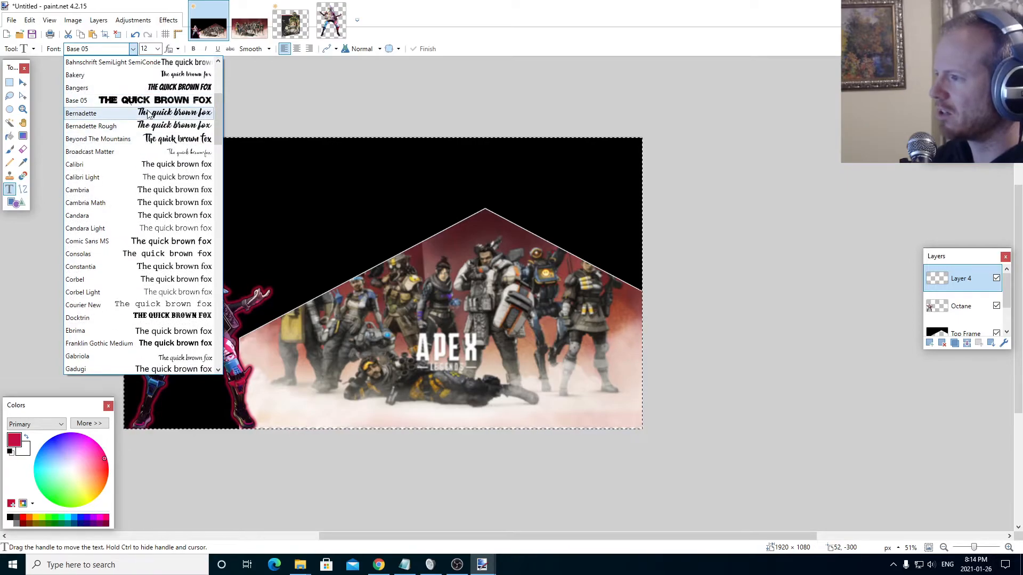
{"action": "scroll", "coordinate": [148, 115], "scroll_direction": "up", "scroll_amount": 1}
{"action": "left_click", "coordinate": [148, 113]}
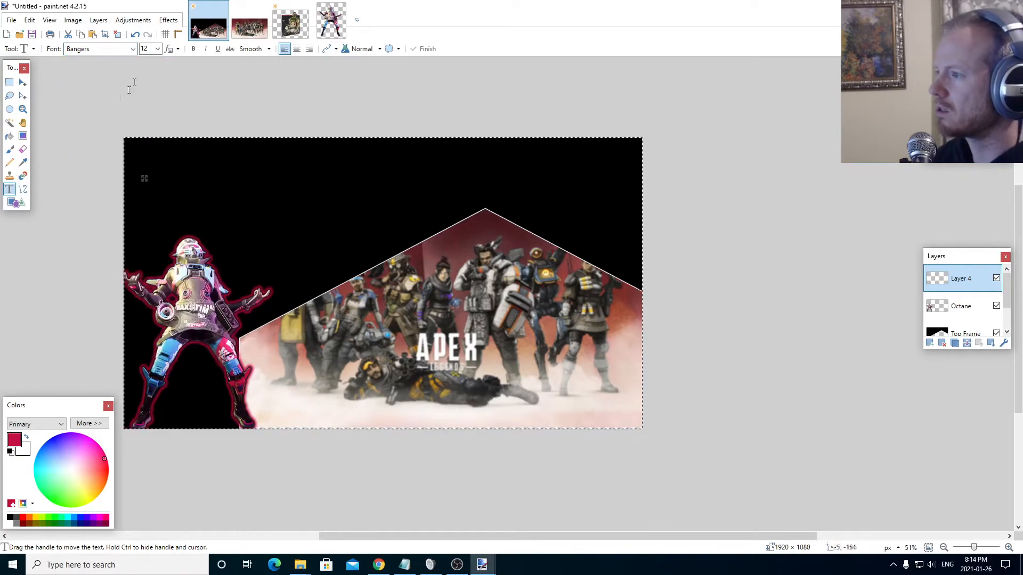
{"action": "left_click", "coordinate": [157, 49]}
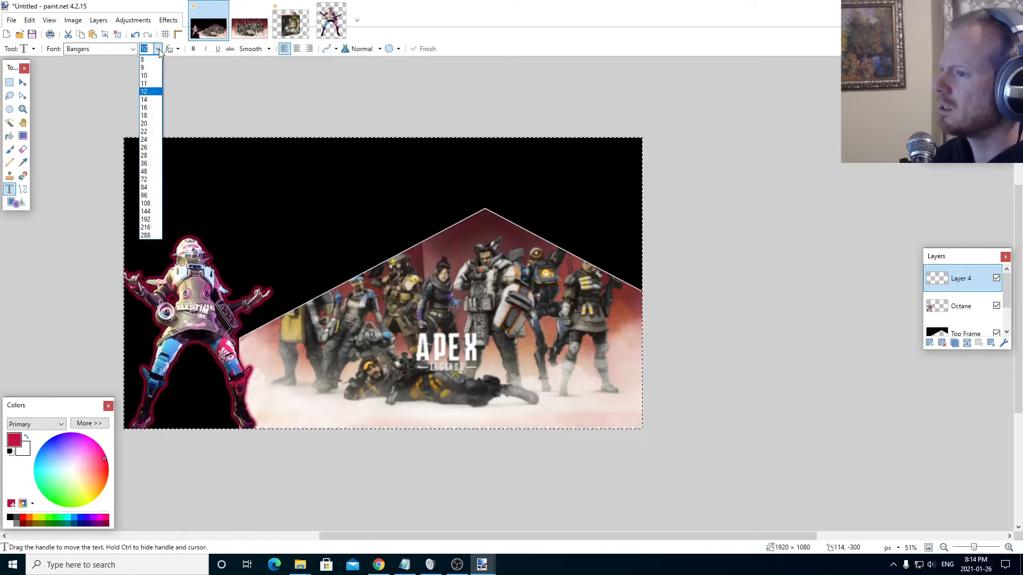
{"action": "left_click", "coordinate": [146, 195]}
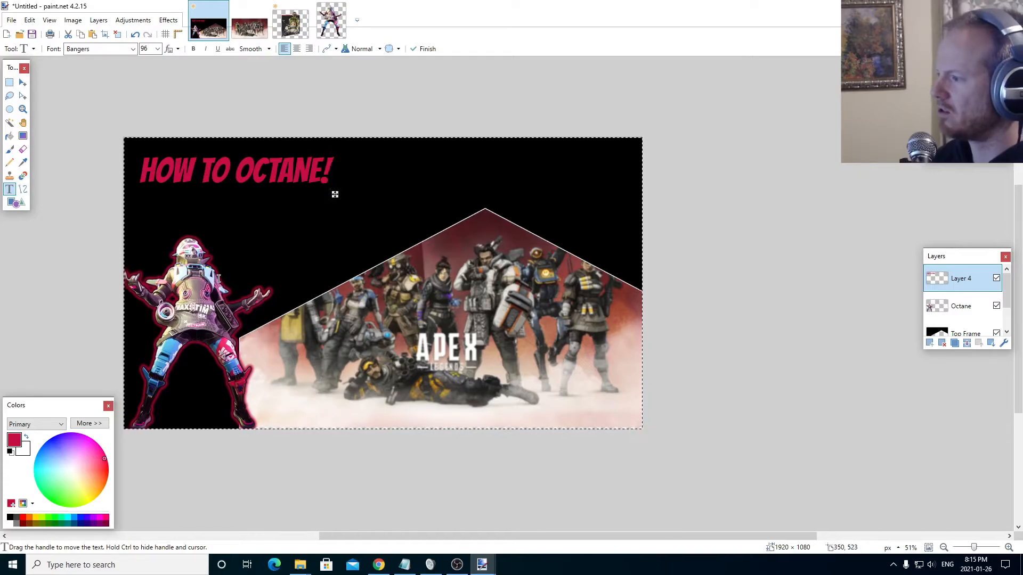
Step: Sample the light blue of Octane's leg from the Octane layer as primary color, and return to Layer 4
{"action": "left_click", "coordinate": [23, 163]}
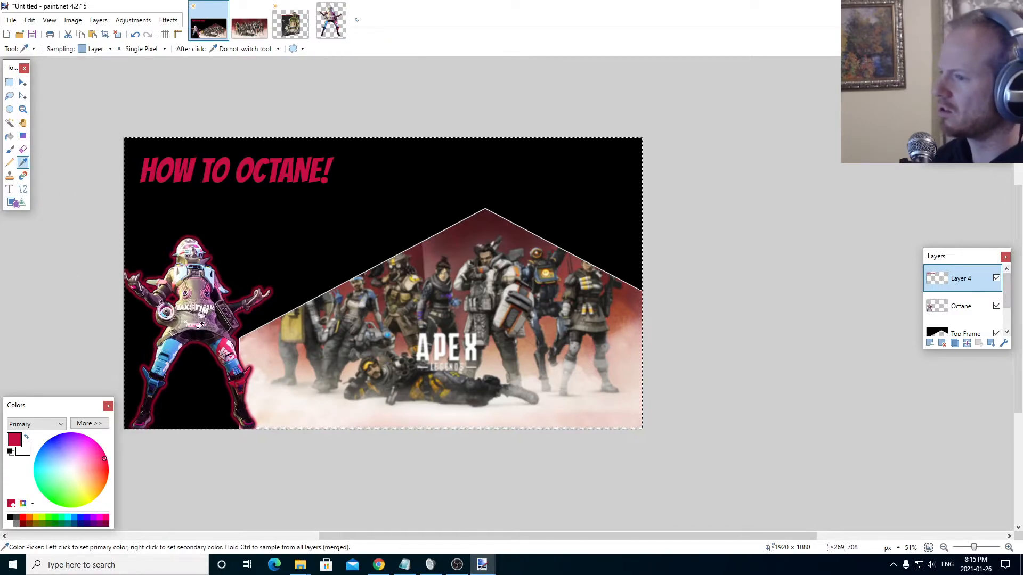
{"action": "left_click", "coordinate": [211, 281]}
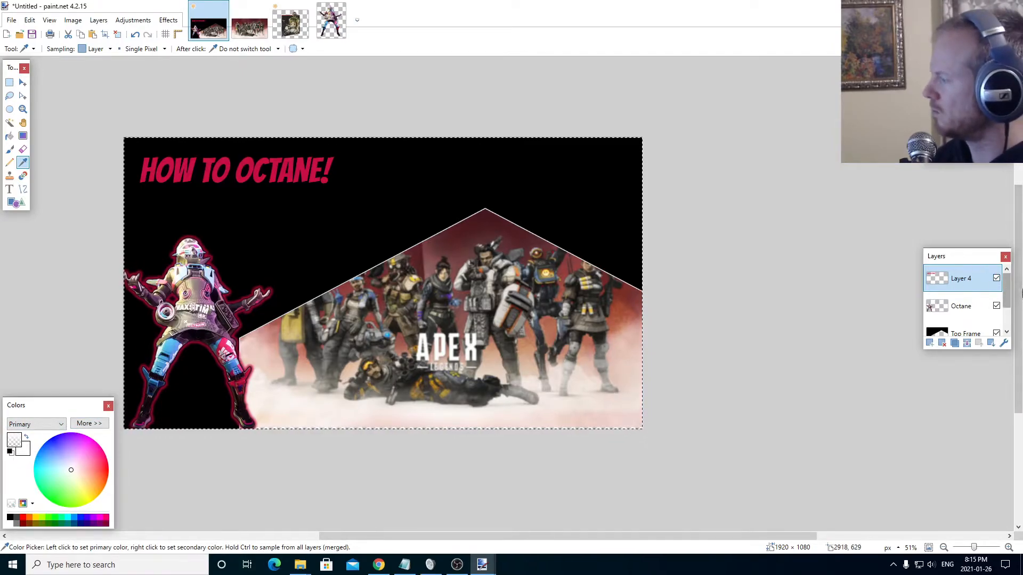
{"action": "mouse_move", "coordinate": [1006, 288]}
{"action": "left_mouse_down"}
{"action": "mouse_move", "coordinate": [1015, 314]}
{"action": "mouse_move", "coordinate": [1016, 304]}
{"action": "left_mouse_up"}
{"action": "left_click", "coordinate": [953, 290]}
{"action": "left_click", "coordinate": [171, 347]}
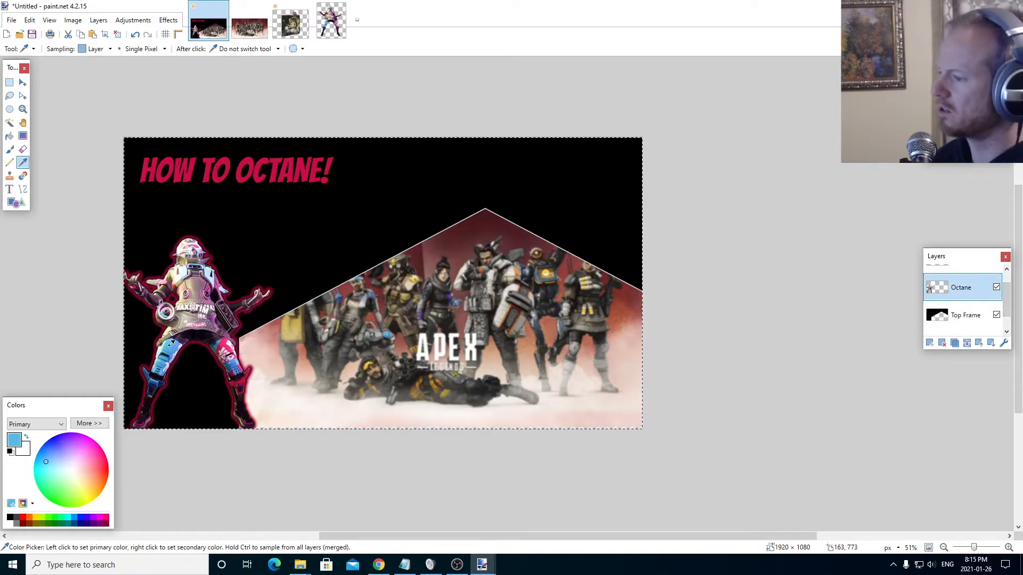
{"action": "left_click_drag", "start_coordinate": [1011, 300], "coordinate": [1010, 278]}
{"action": "left_click", "coordinate": [959, 278]}
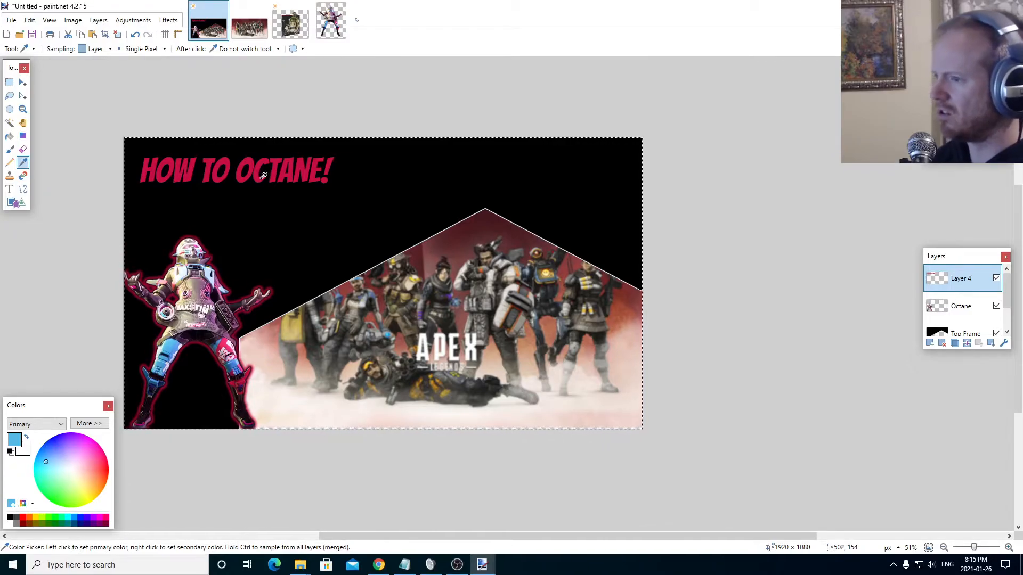
Step: Select all title letters by color with the Magic Wand at 41% tolerance and fill them individually with light blue
{"action": "left_click", "coordinate": [10, 122]}
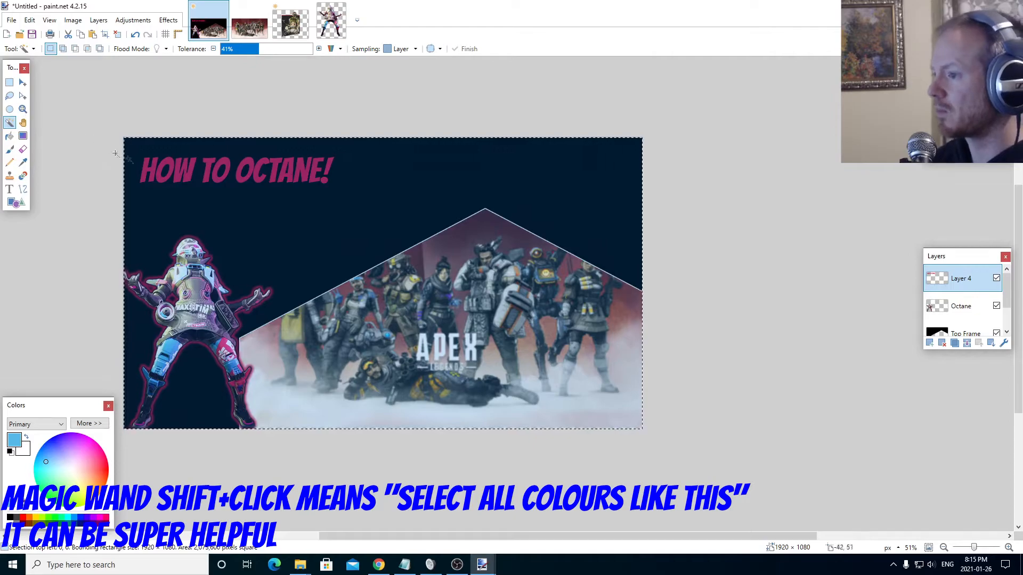
{"action": "left_click", "coordinate": [151, 168], "text": "shift"}
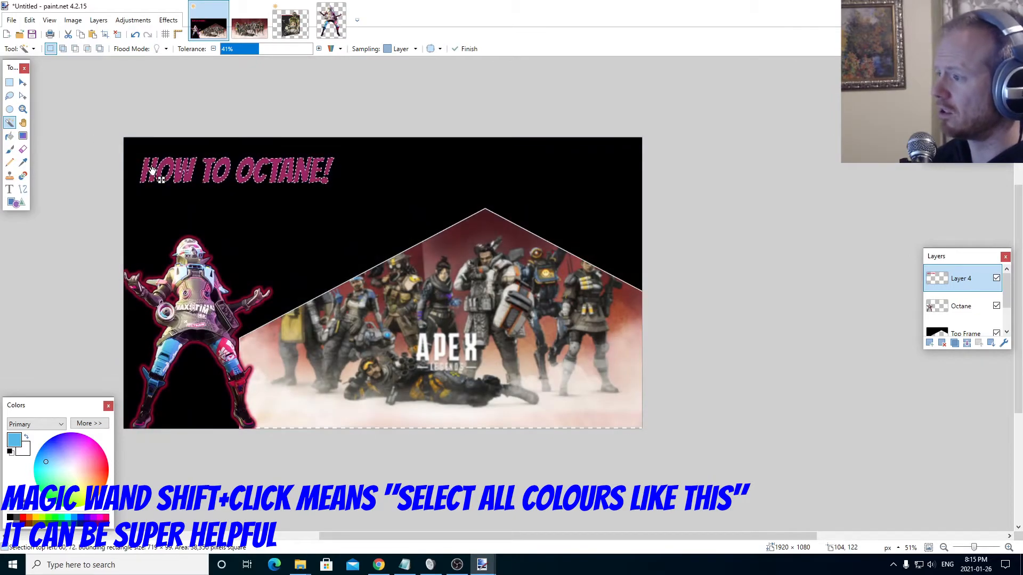
{"action": "left_click", "coordinate": [9, 135]}
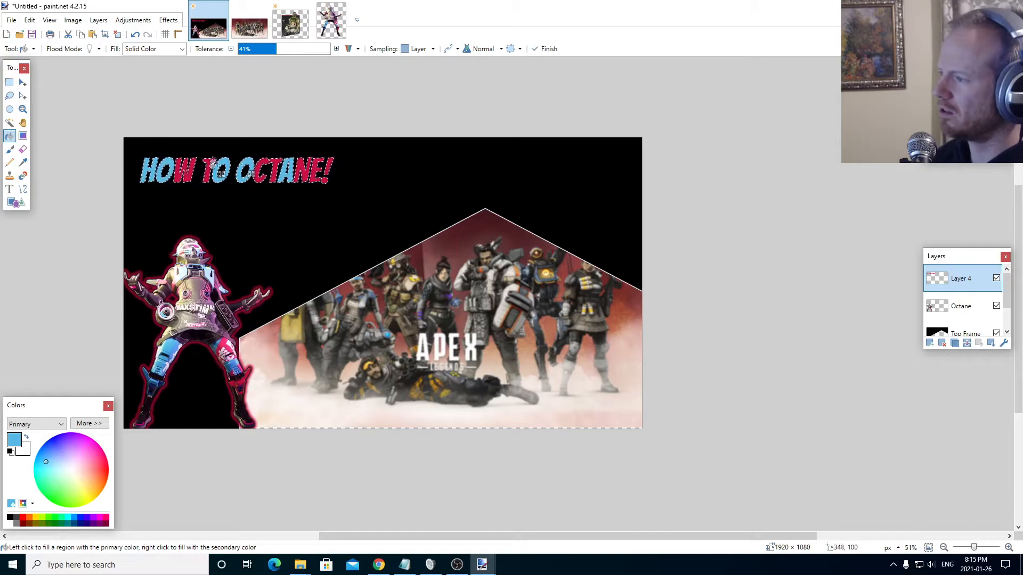
{"action": "left_click", "coordinate": [185, 170]}
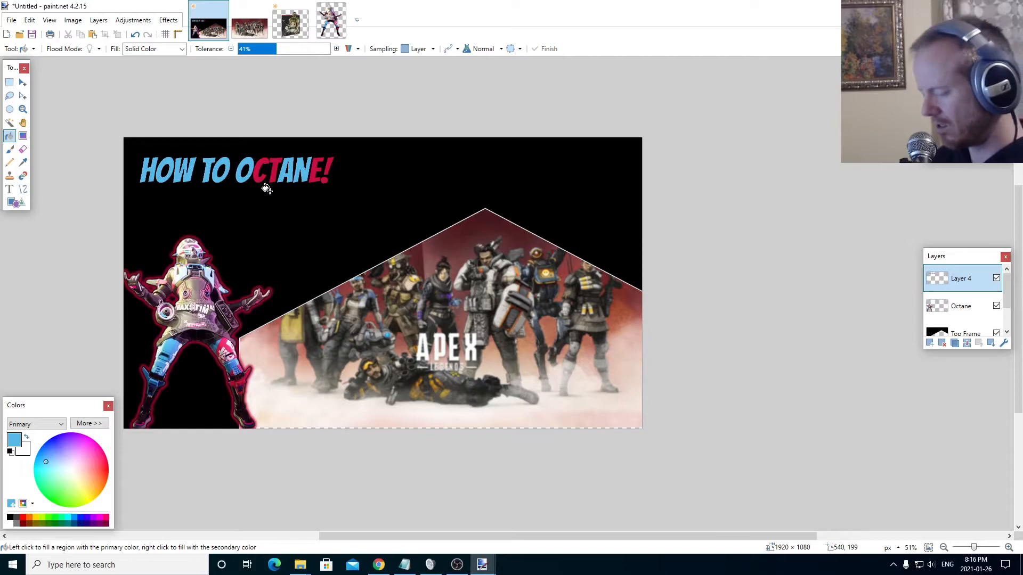
Step: Delete the title lettering and erase its leftover traces on Layer 4 with a 250-wide Eraser
{"action": "key", "text": "Delete"}
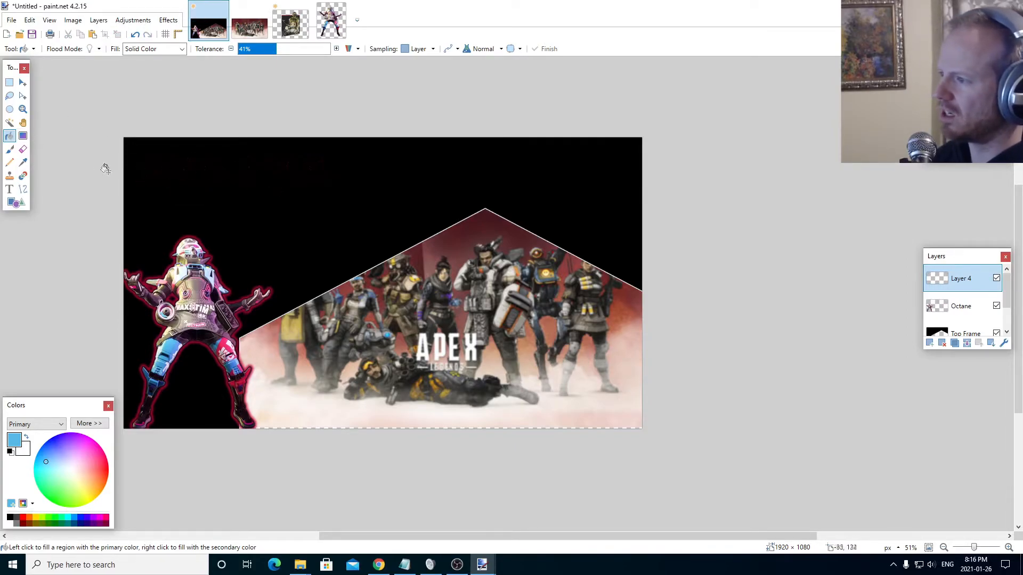
{"action": "left_click", "coordinate": [23, 149]}
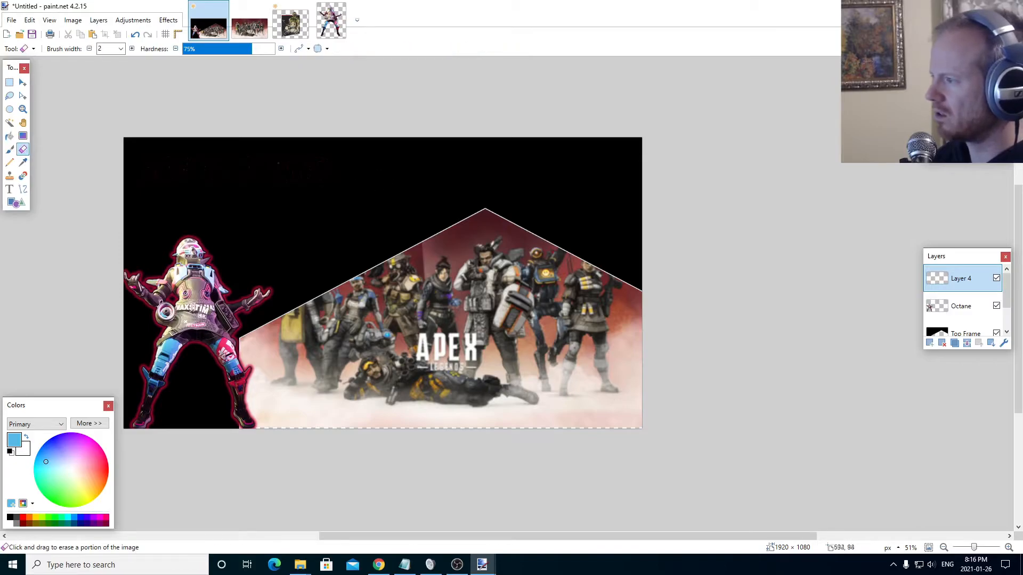
{"action": "left_click", "coordinate": [131, 50]}
{"action": "left_click", "coordinate": [121, 49]}
{"action": "left_click", "coordinate": [109, 194]}
{"action": "left_click", "coordinate": [121, 49]}
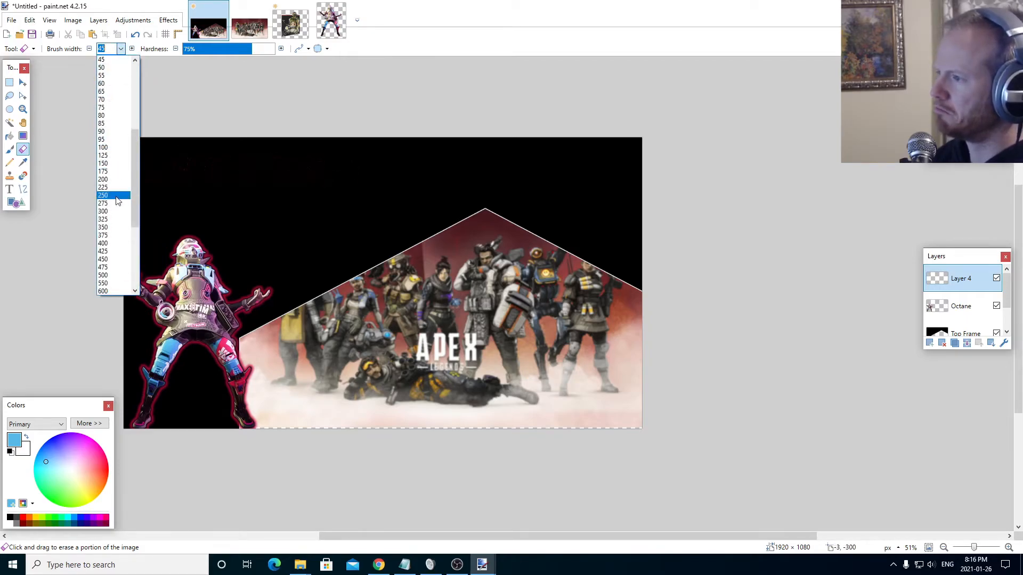
{"action": "left_click", "coordinate": [116, 202]}
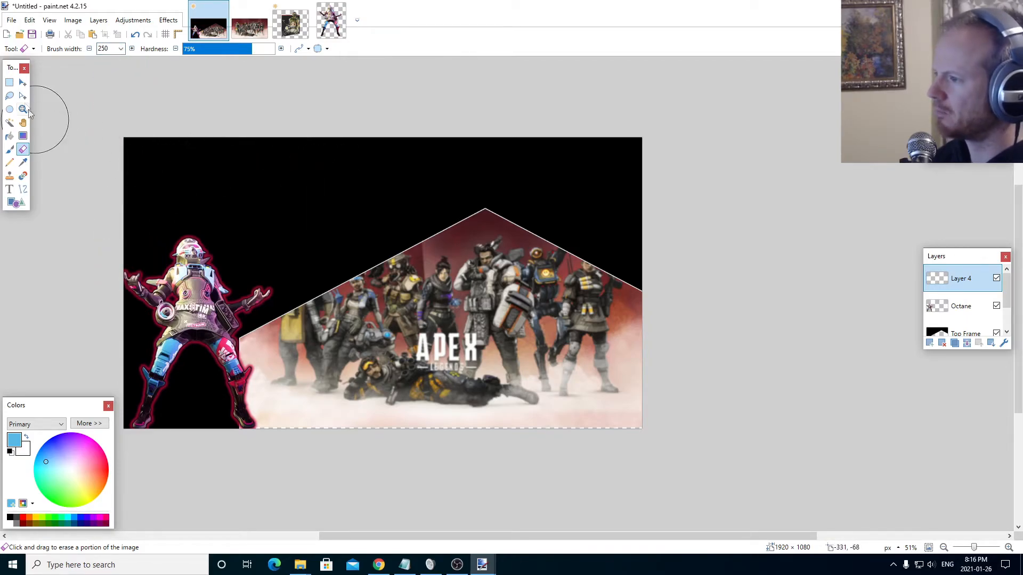
Step: Write the title "HOW TO OCTANE!!!" in white Bangers at size 96 in the black frame's upper-left corner
{"action": "left_click", "coordinate": [9, 189]}
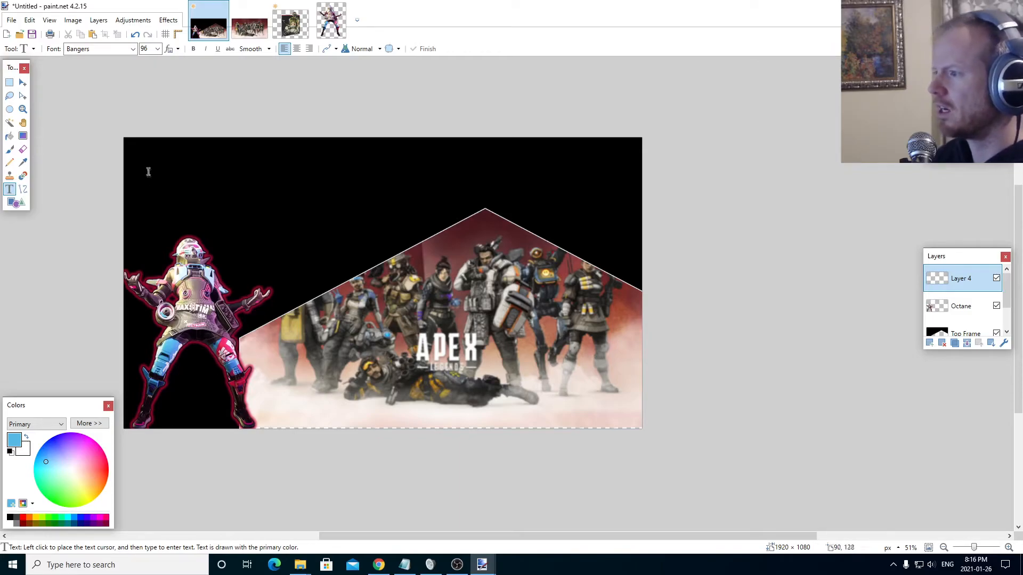
{"action": "left_click", "coordinate": [10, 524]}
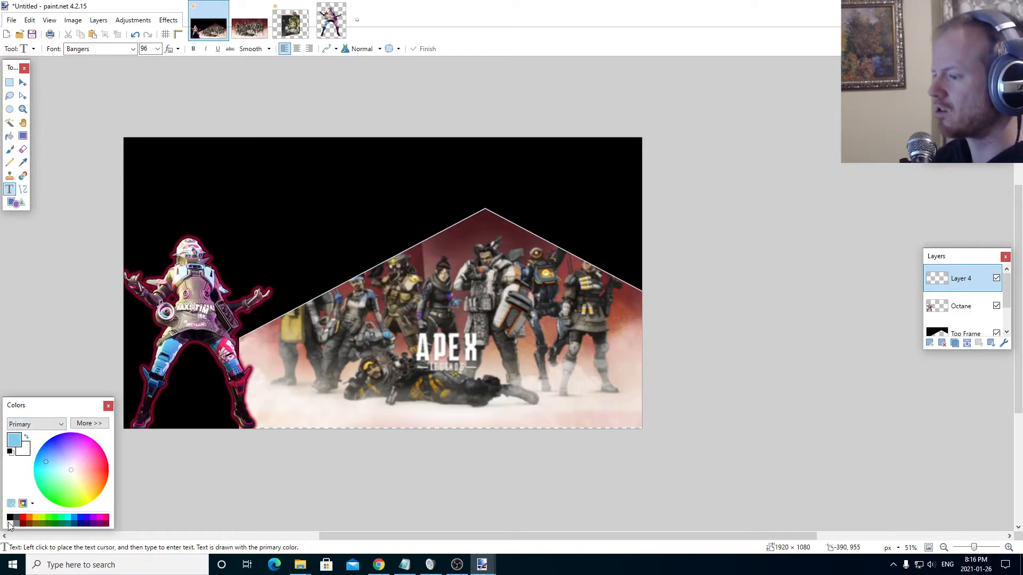
{"action": "left_click", "coordinate": [137, 162]}
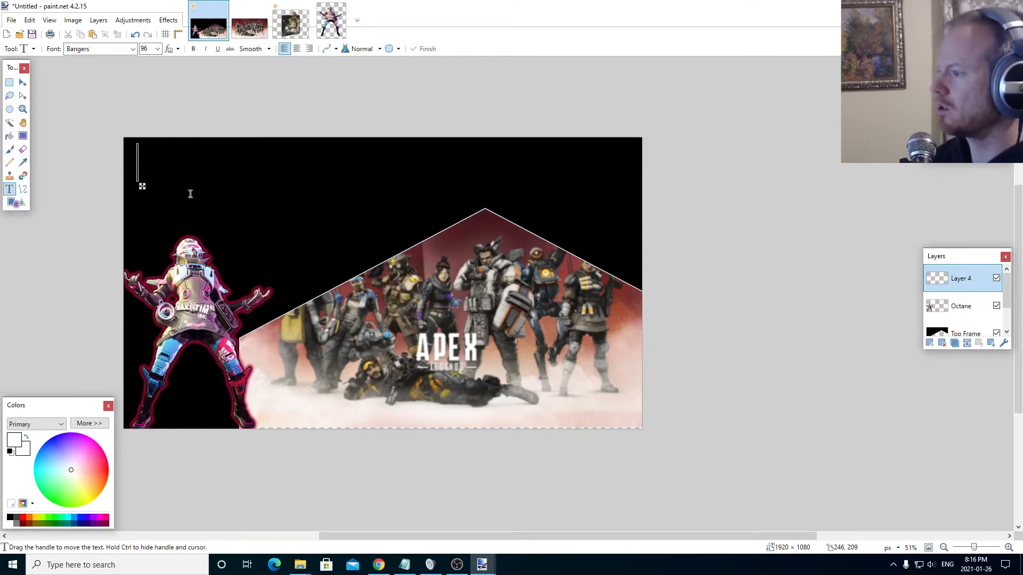
{"action": "type", "text": "HOW TO"}
{"action": "type", "text": "OCT"}
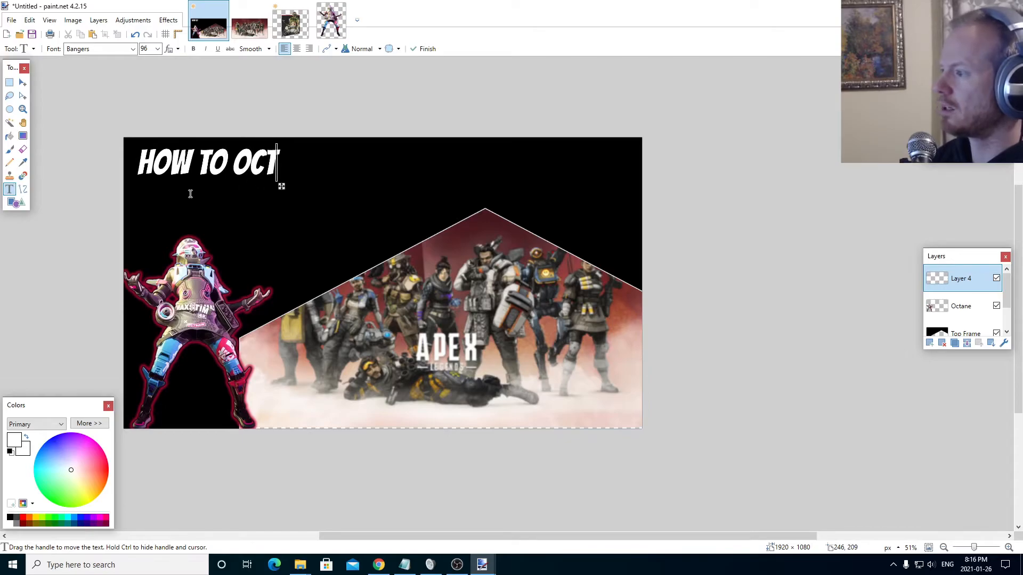
{"action": "type", "text": "ANE!!!"}
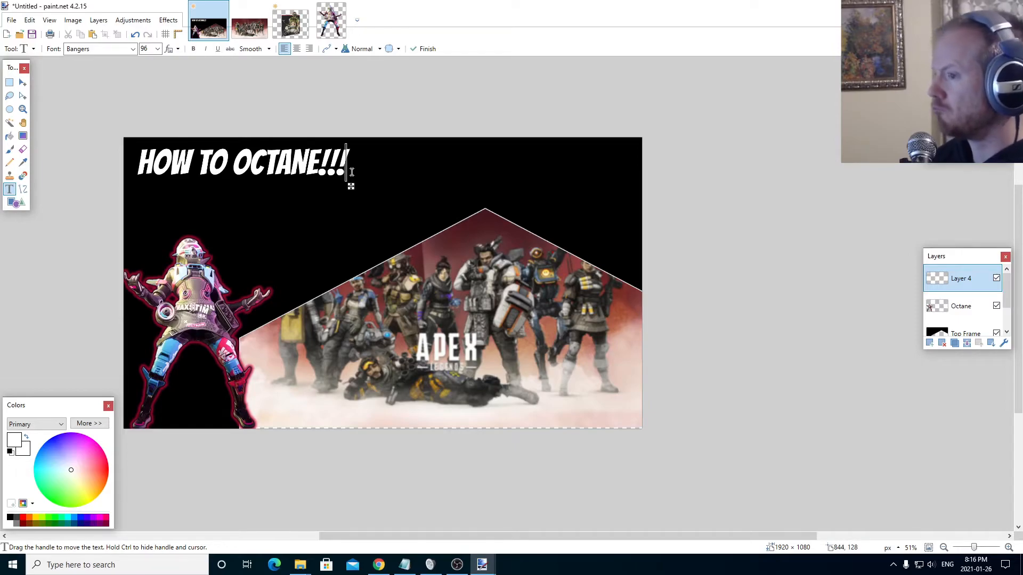
Step: Enlarge the "HOW TO OCTANE!!!" title to size 108 and move it closer to the black frame's upper-left corner
{"action": "left_click", "coordinate": [158, 48]}
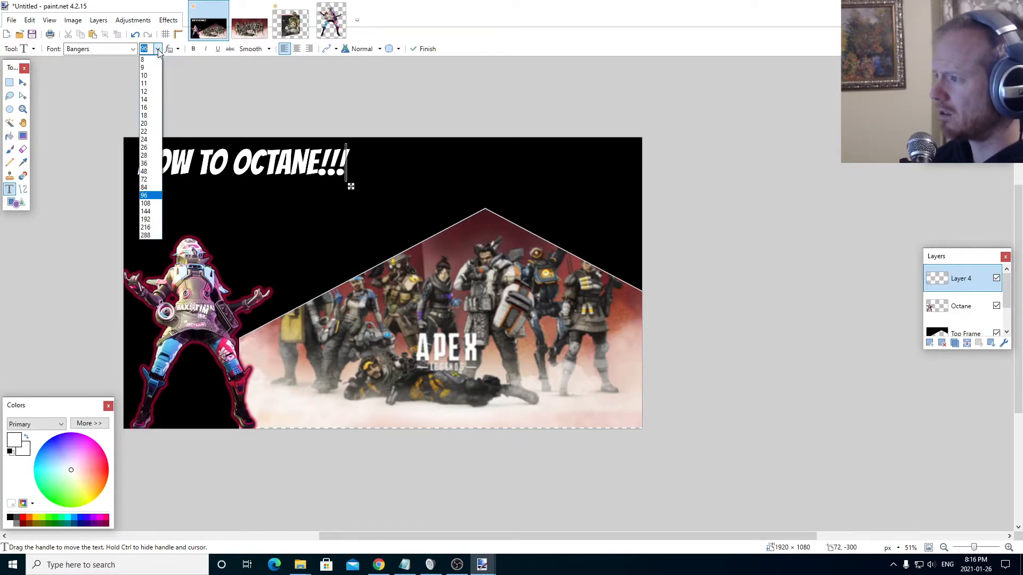
{"action": "left_click", "coordinate": [157, 202]}
{"action": "left_click_drag", "start_coordinate": [376, 188], "coordinate": [369, 187]}
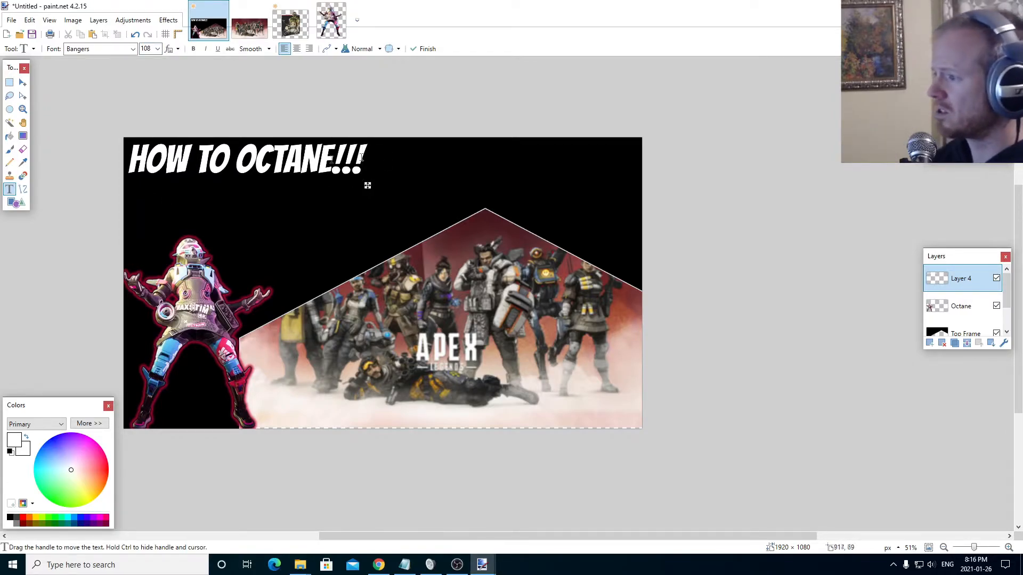
{"action": "scroll", "coordinate": [212, 186], "scroll_direction": "up", "scroll_amount": 4}
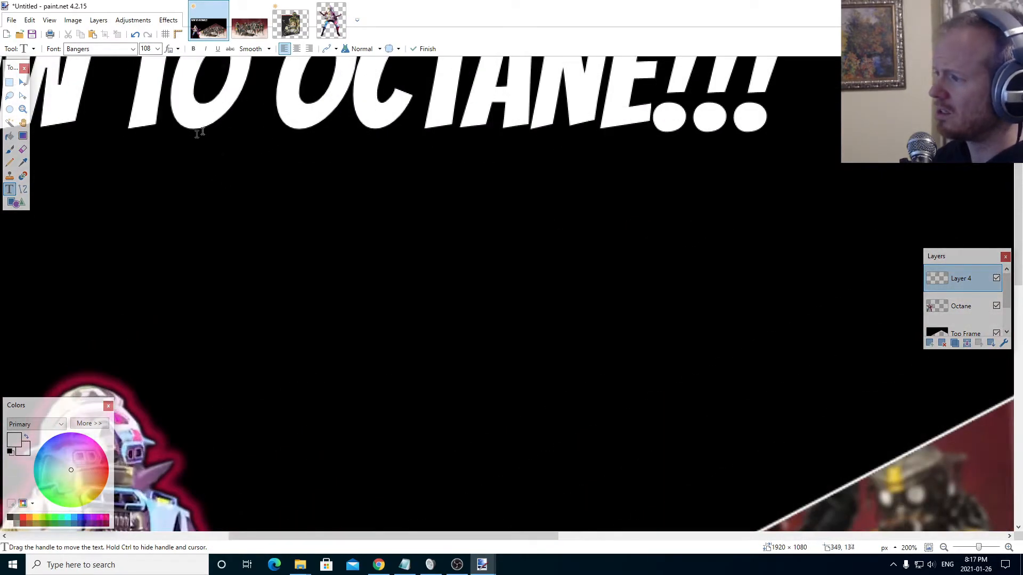
{"action": "scroll", "coordinate": [202, 131], "scroll_direction": "down", "scroll_amount": 4}
{"action": "scroll", "coordinate": [210, 151], "scroll_direction": "down", "scroll_amount": 1}
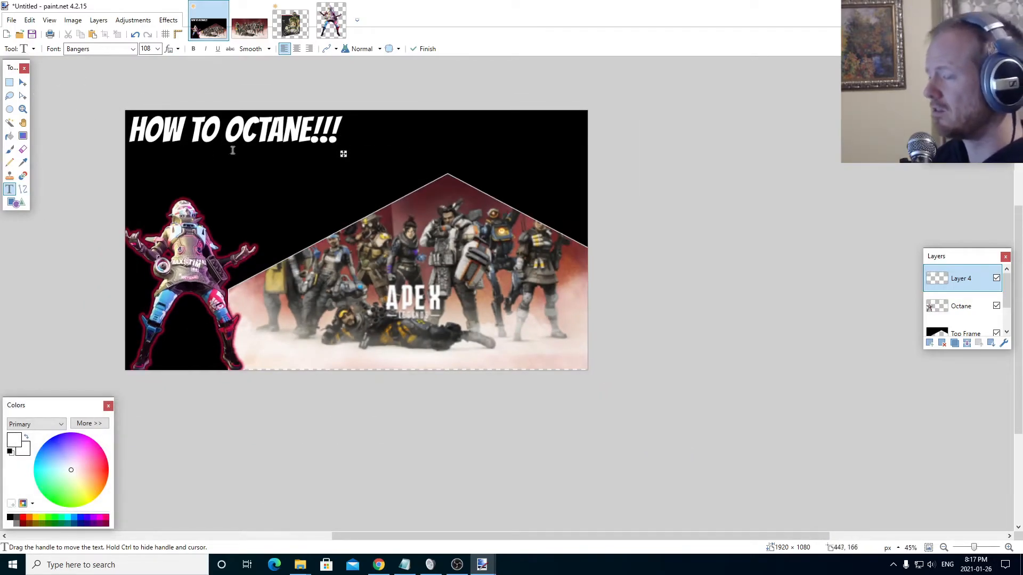
Step: Smooth the title on Layer 4 with AA's Assistant over the whole canvas, using sharpness 1.00, gamma 2.00 and offset 1.00
{"action": "key", "text": "ctrl+a"}
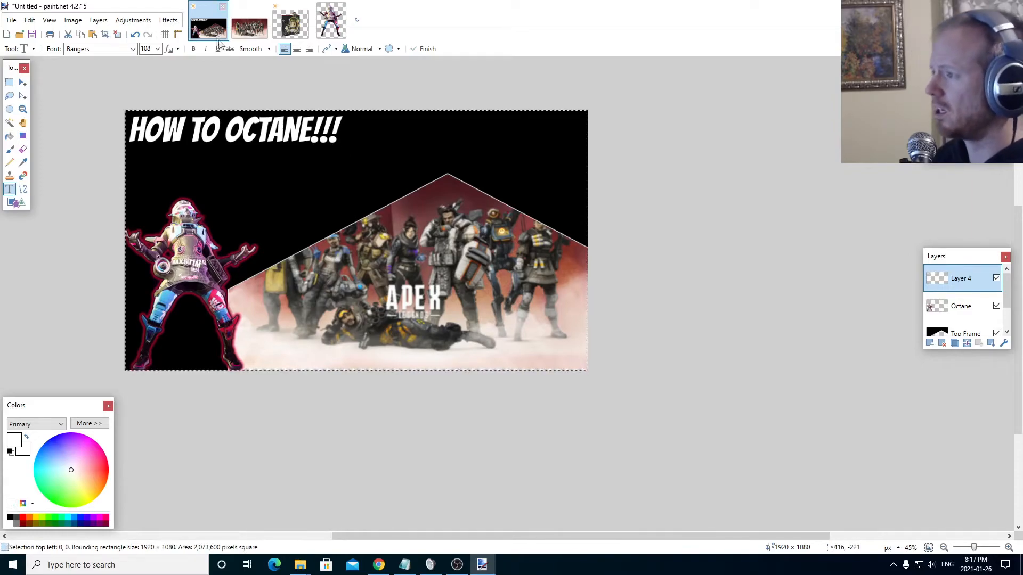
{"action": "left_click", "coordinate": [168, 20]}
{"action": "mouse_move", "coordinate": [203, 115]}
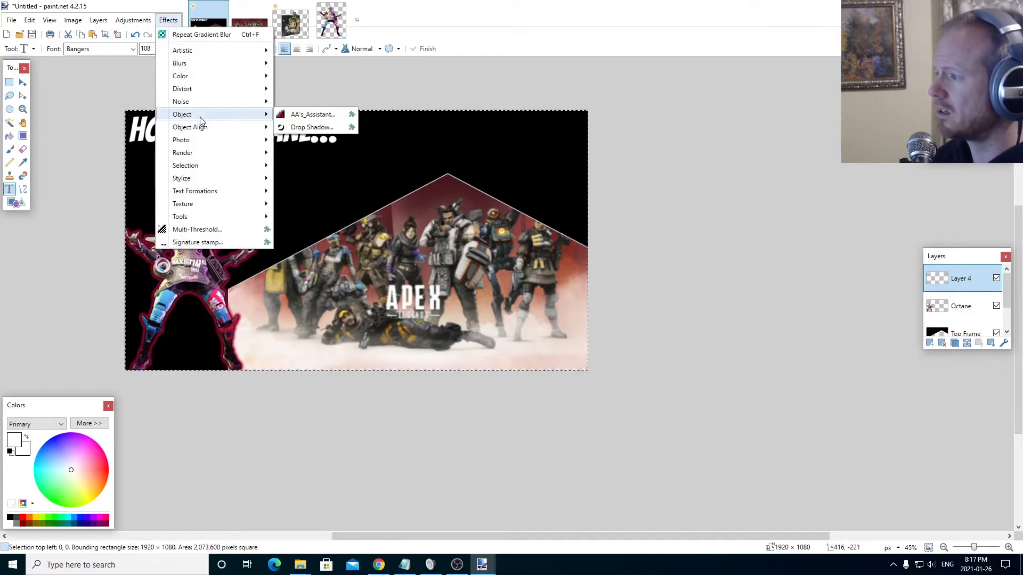
{"action": "left_click", "coordinate": [296, 114]}
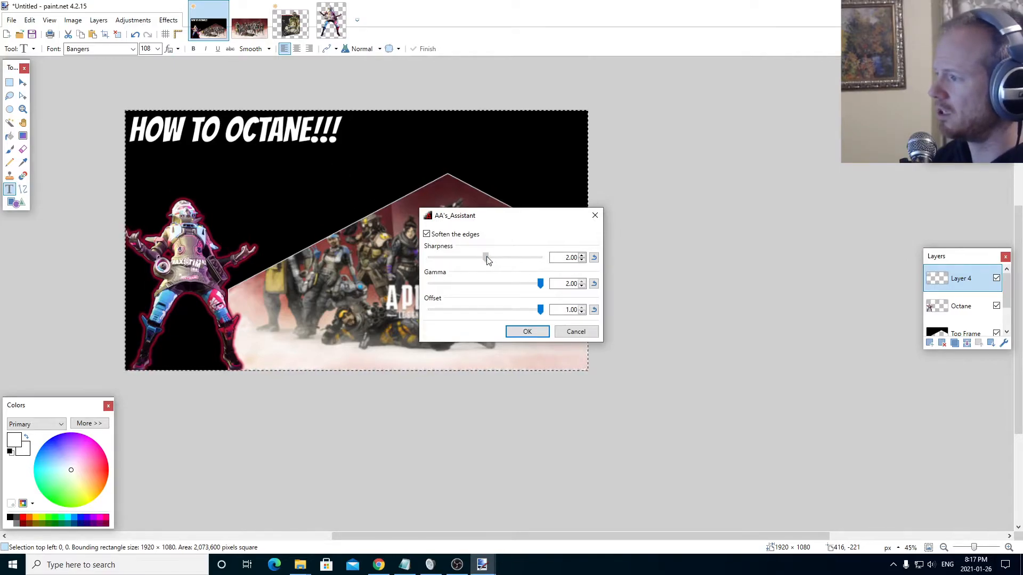
{"action": "left_click_drag", "start_coordinate": [488, 259], "coordinate": [430, 259]}
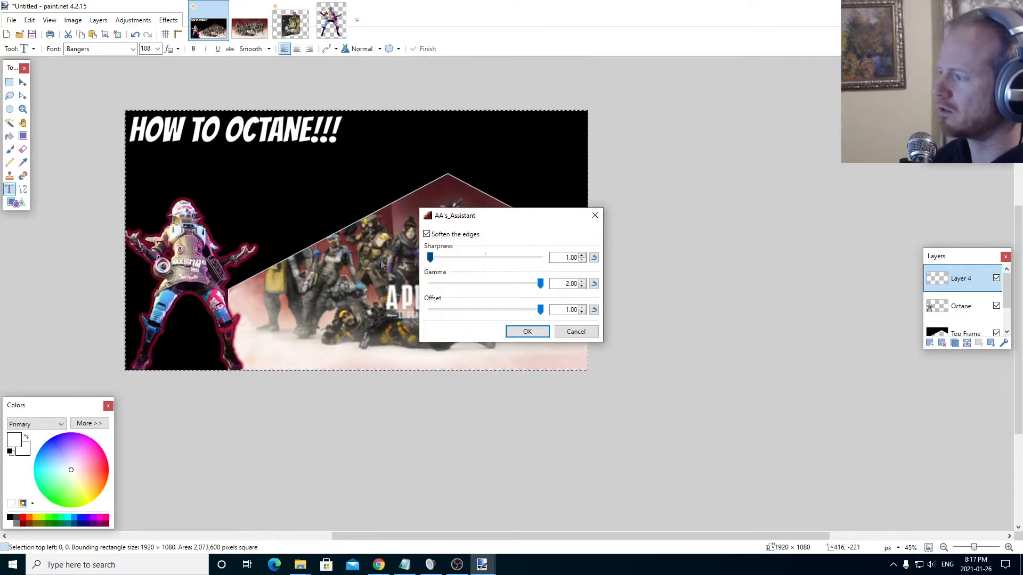
{"action": "left_click", "coordinate": [527, 331]}
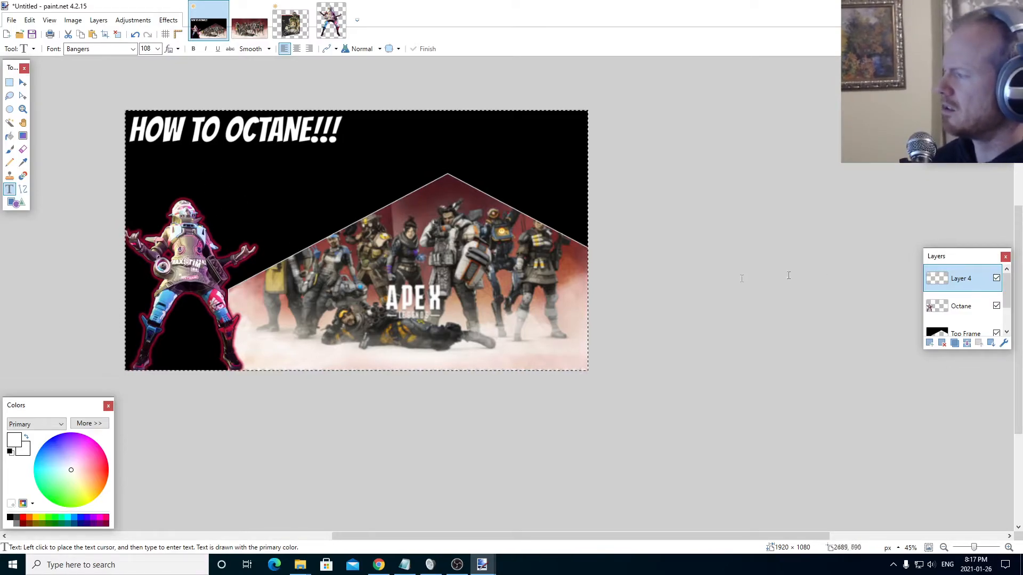
Step: Sample the light blue of Octane's leg from the Octane layer as the primary color
{"action": "left_click", "coordinate": [956, 305]}
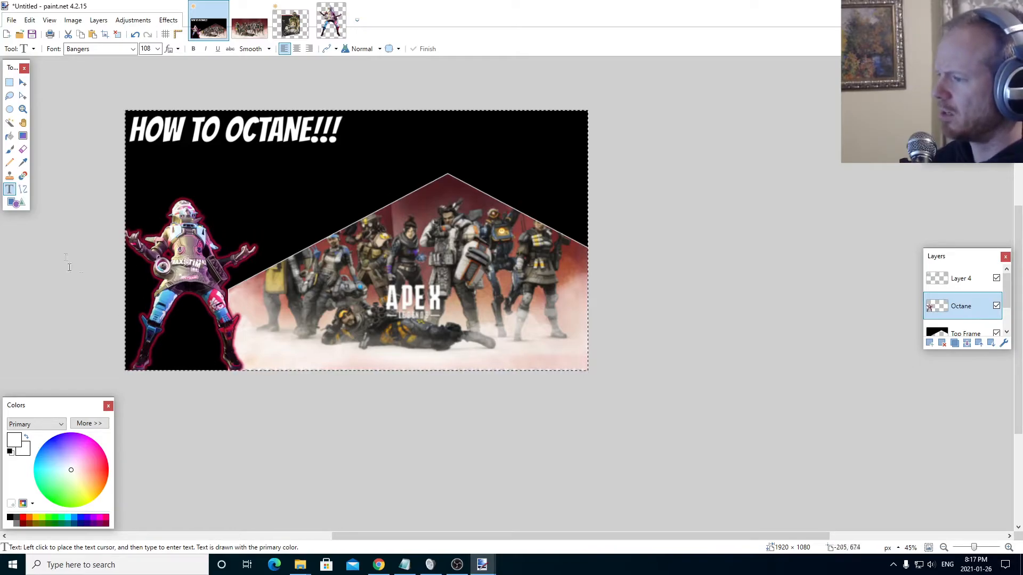
{"action": "key", "text": "k"}
{"action": "left_click", "coordinate": [173, 295]}
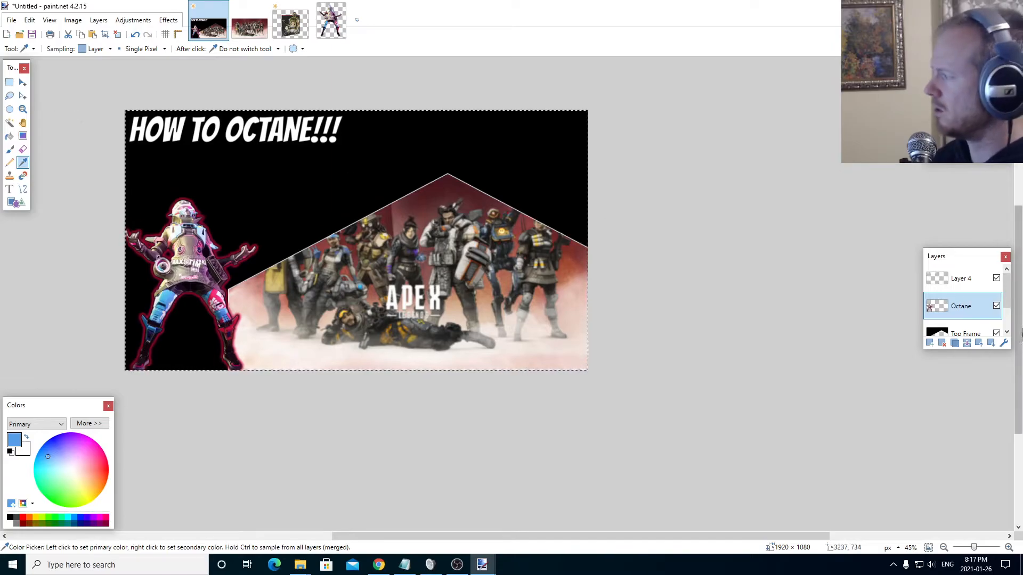
Step: Rename Layer 4 as "Top Layer Text"
{"action": "left_click", "coordinate": [960, 283]}
{"action": "double_click", "coordinate": [960, 280]}
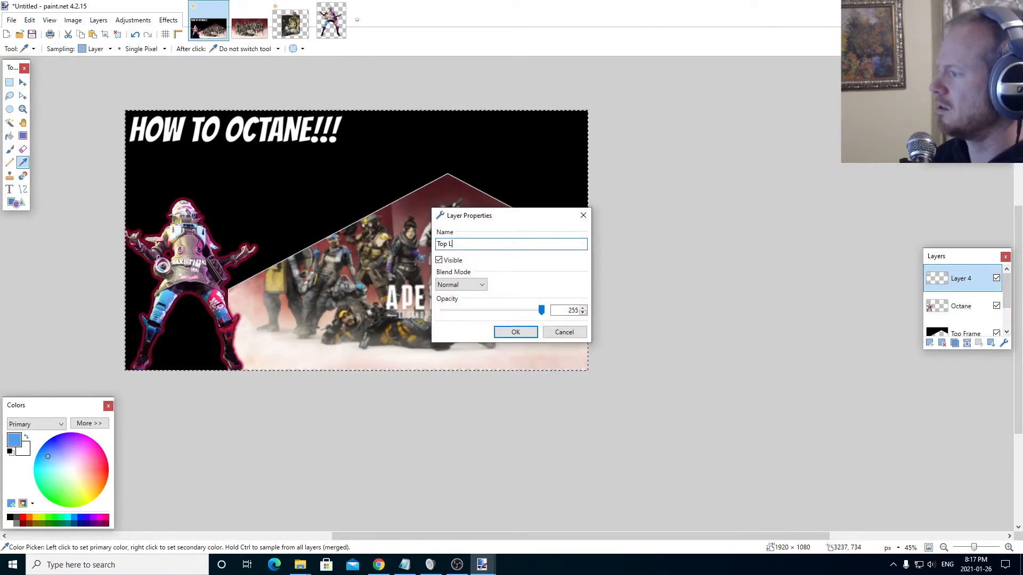
{"action": "type", "text": "Top Layer Text"}
{"action": "key", "text": "Return"}
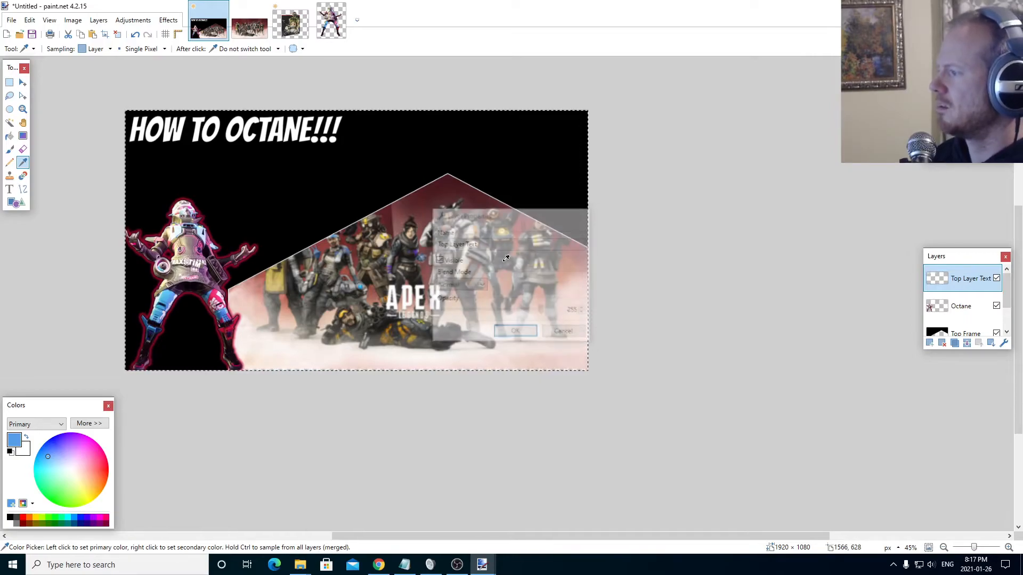
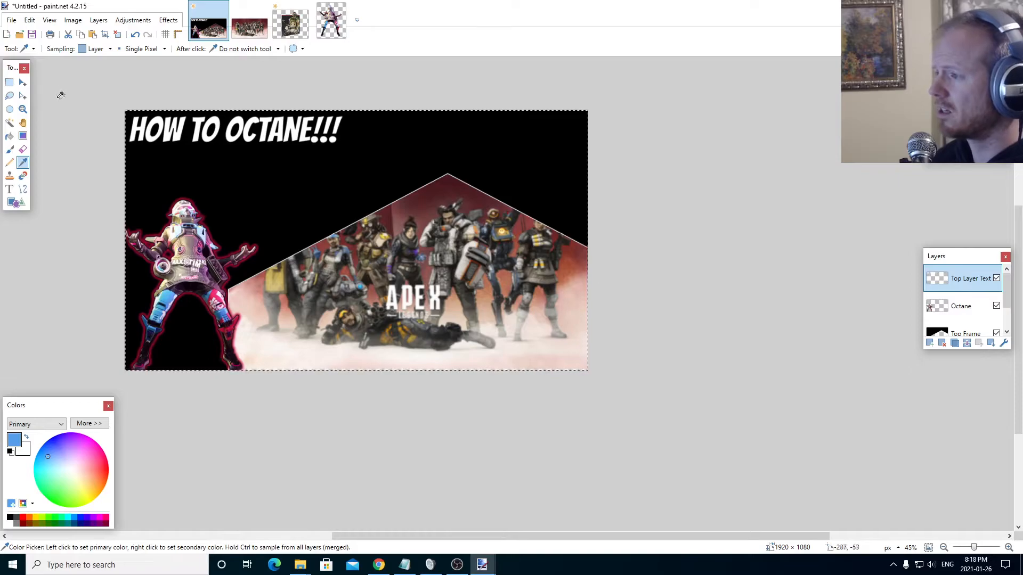
Step: Apply a black drop shadow to the title with zero offset, widening radius 2, blur radius 2 and opacity 255
{"action": "left_click", "coordinate": [169, 20]}
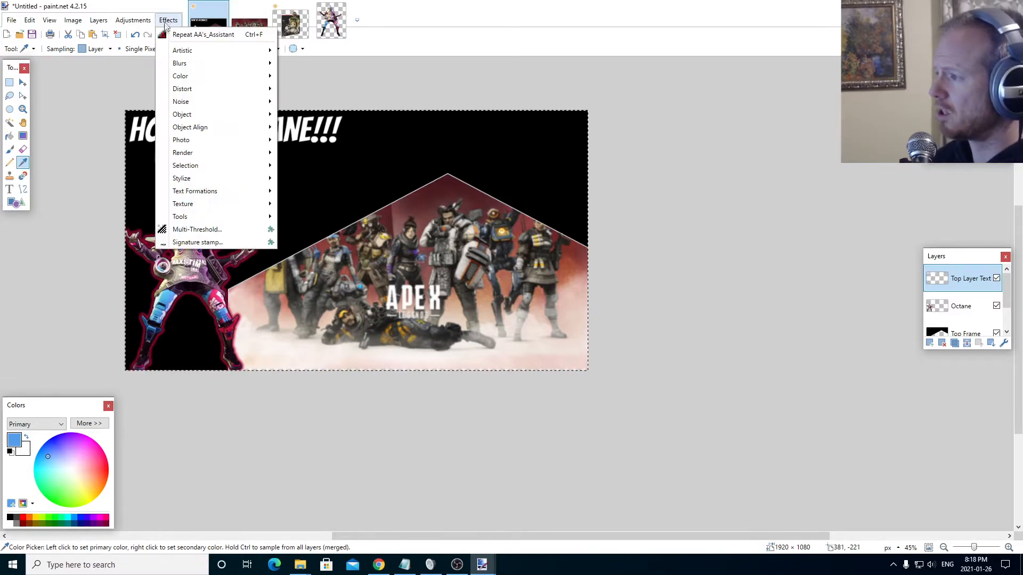
{"action": "mouse_move", "coordinate": [250, 114]}
{"action": "left_click", "coordinate": [302, 127]}
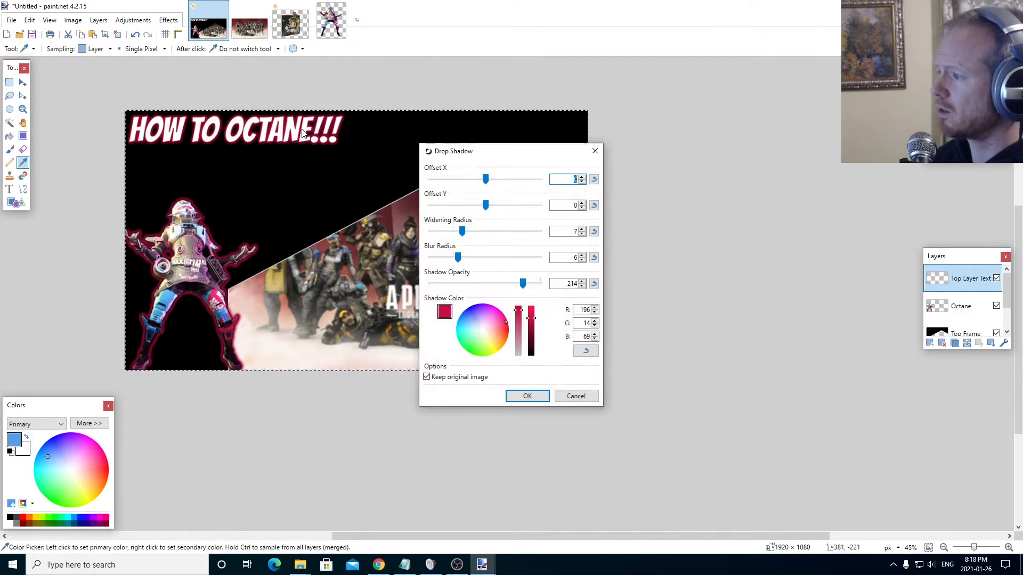
{"action": "left_click", "coordinate": [584, 352]}
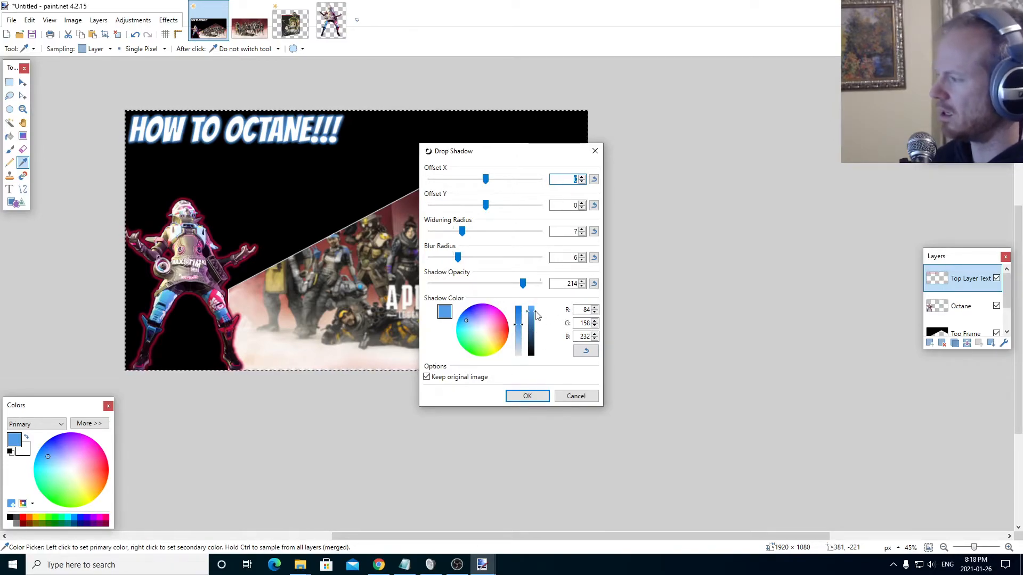
{"action": "left_click_drag", "start_coordinate": [534, 314], "coordinate": [548, 376]}
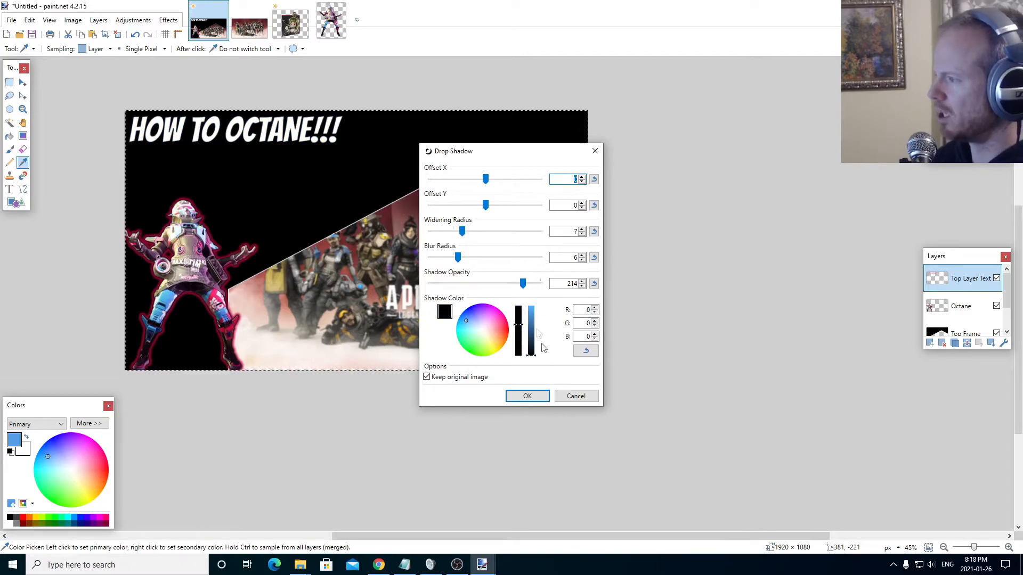
{"action": "left_click_drag", "start_coordinate": [463, 237], "coordinate": [440, 259]}
{"action": "left_click_drag", "start_coordinate": [522, 284], "coordinate": [540, 284]}
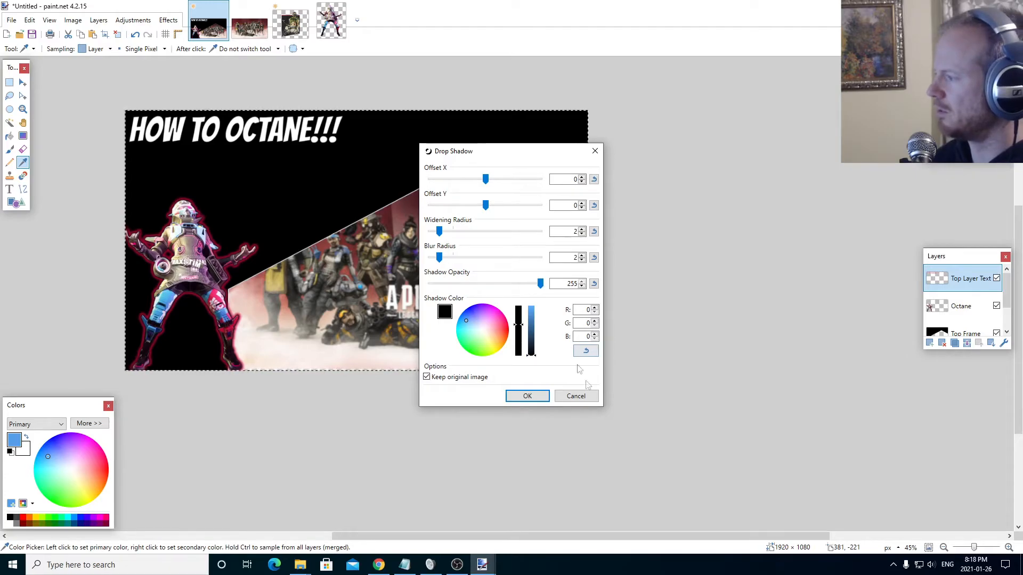
{"action": "left_click", "coordinate": [527, 396]}
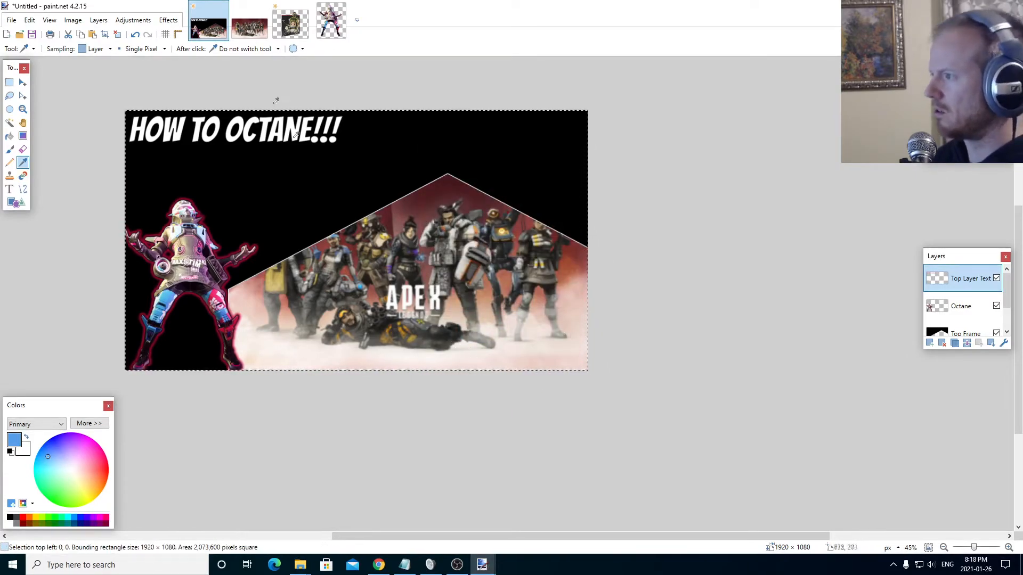
Step: Add a second drop shadow to the title in the sampled light blue, with widening radius 6, blur radius 8 and opacity 255
{"action": "left_click", "coordinate": [168, 20]}
{"action": "mouse_move", "coordinate": [197, 115]}
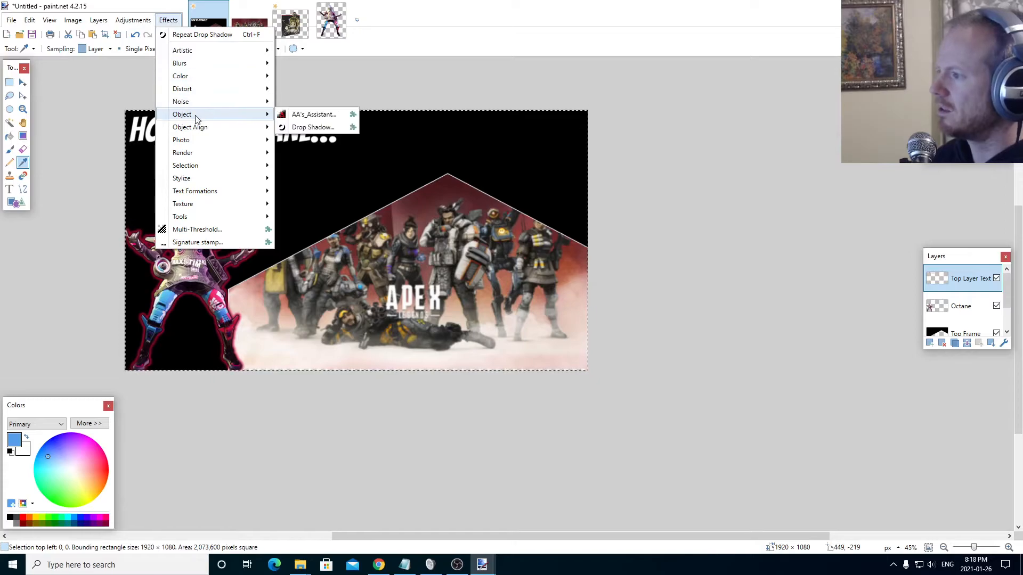
{"action": "left_click", "coordinate": [294, 126]}
{"action": "left_click", "coordinate": [586, 351]}
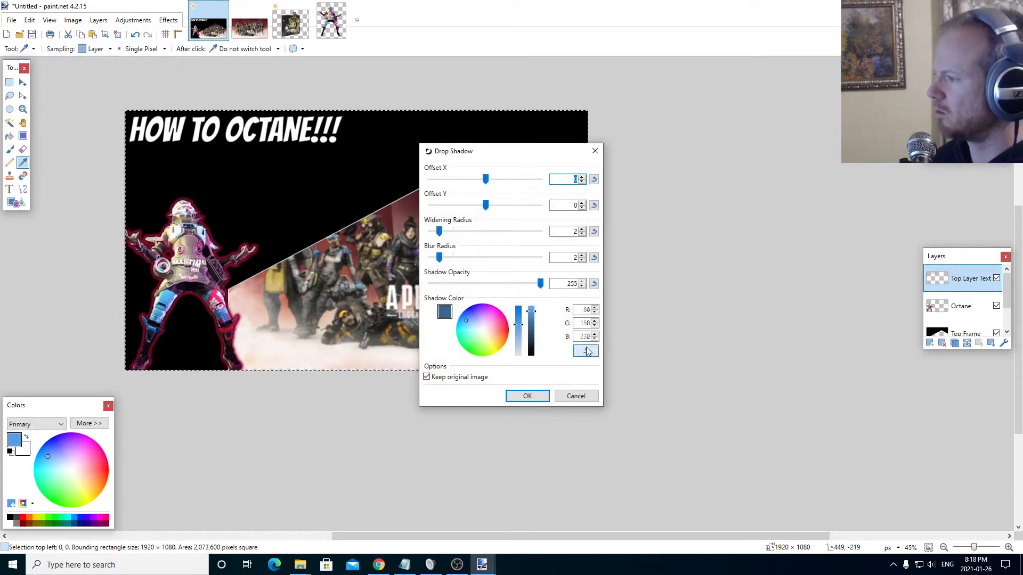
{"action": "left_click_drag", "start_coordinate": [439, 231], "coordinate": [459, 260]}
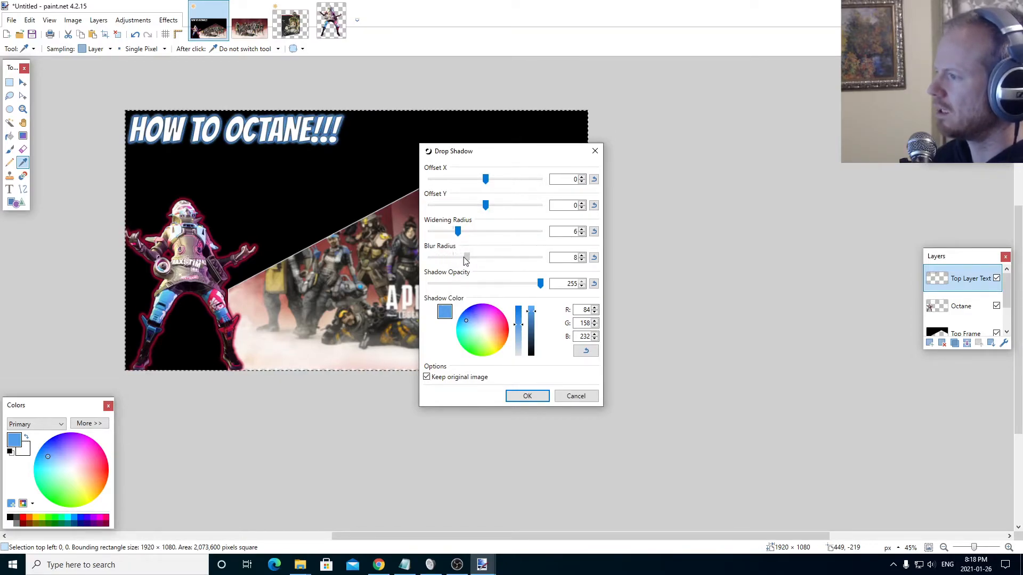
{"action": "left_click", "coordinate": [527, 396]}
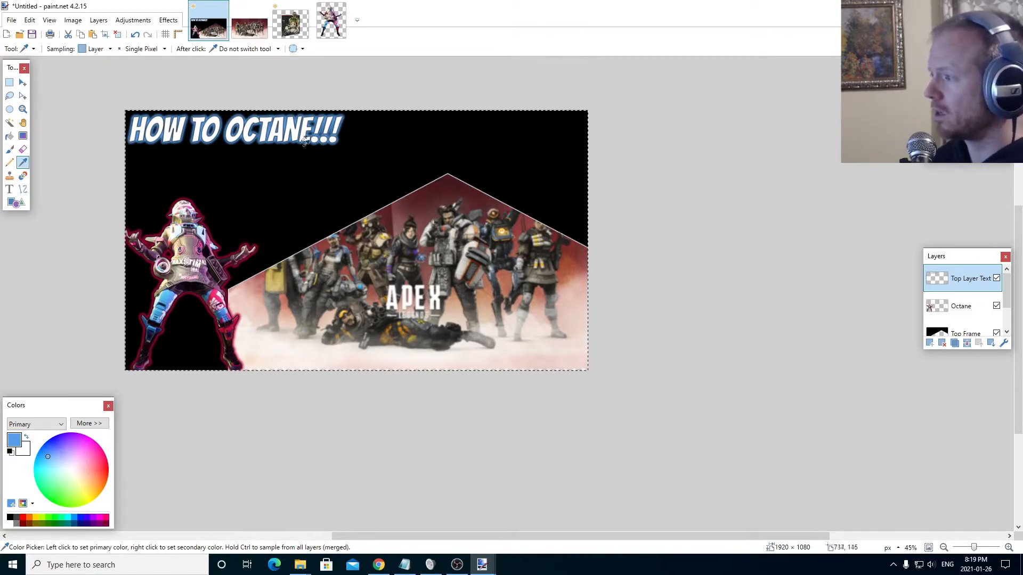
Step: Try the Tube Oblique distortion on the title with X offsets of -0.31, -0.98 and 0.58, and cancel it
{"action": "left_click", "coordinate": [172, 23]}
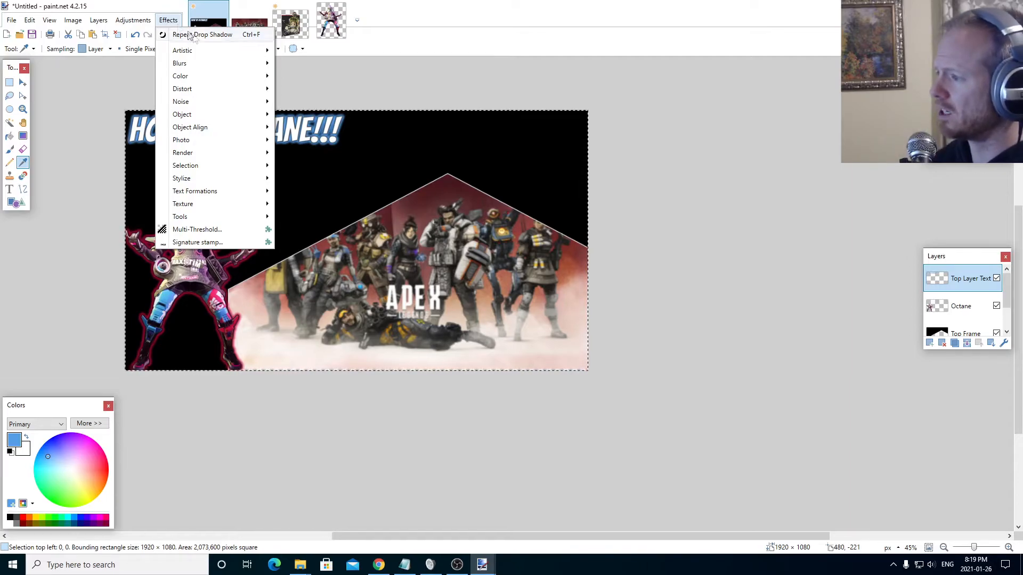
{"action": "mouse_move", "coordinate": [216, 54]}
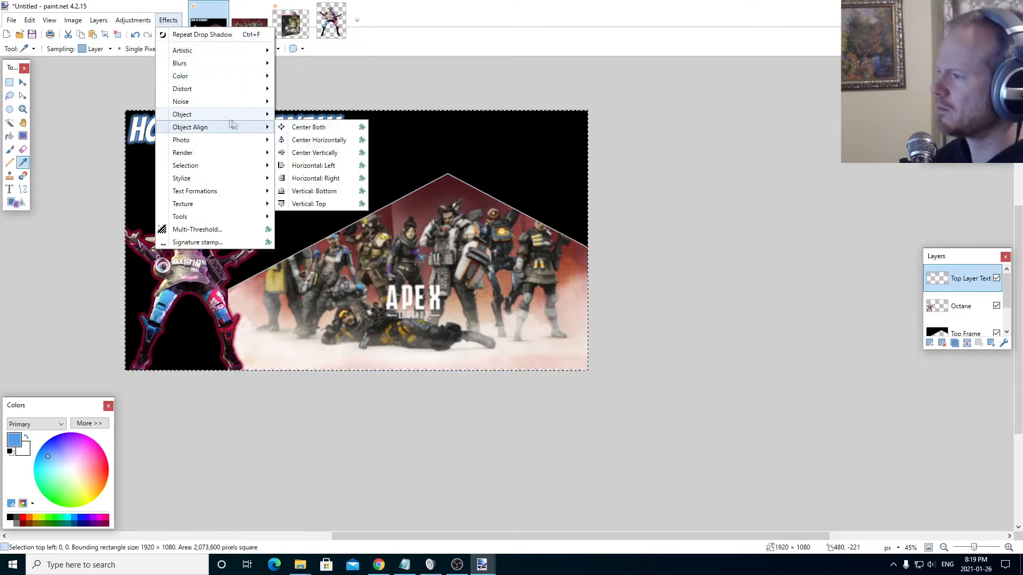
{"action": "mouse_move", "coordinate": [223, 119]}
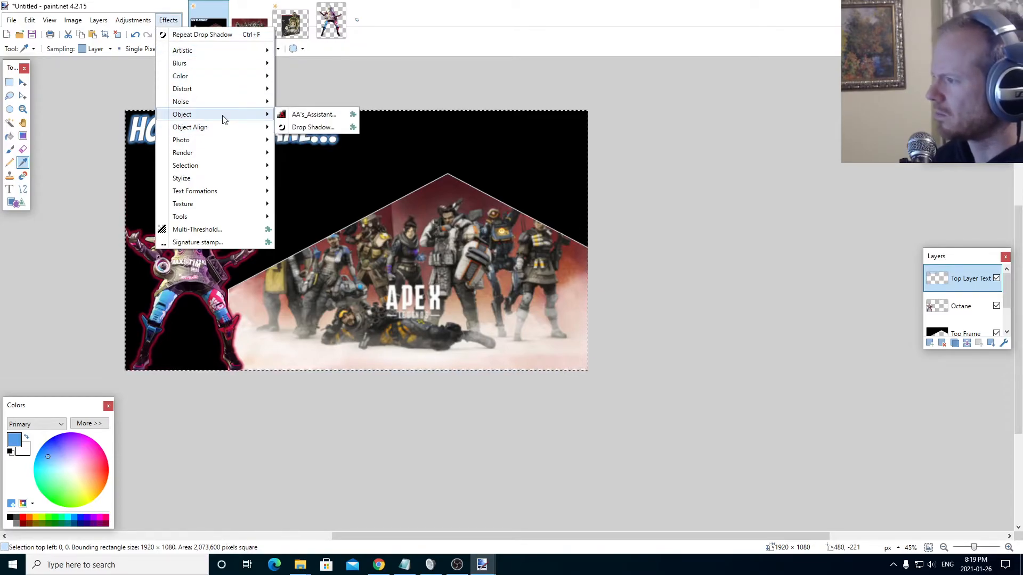
{"action": "mouse_move", "coordinate": [227, 144]}
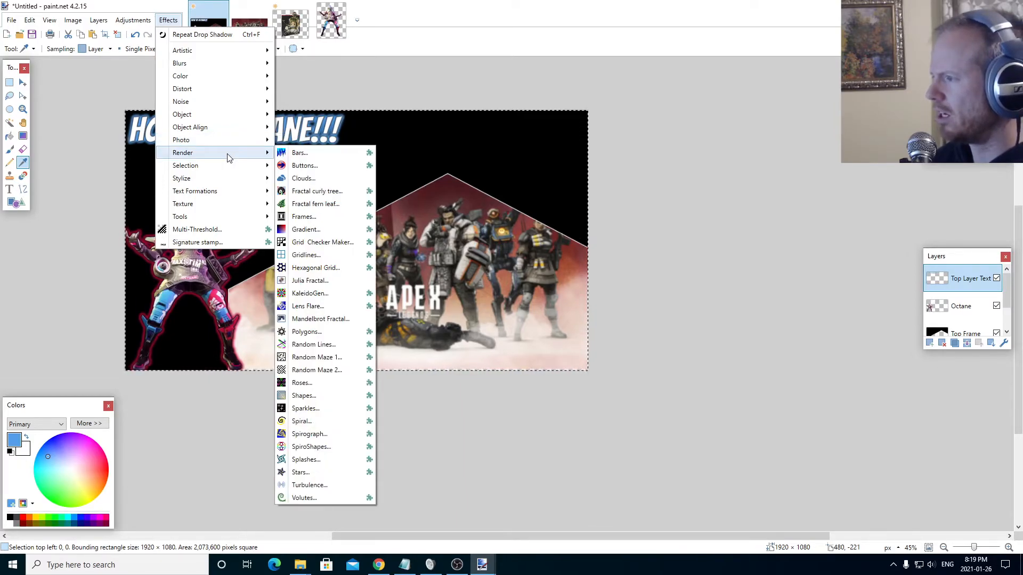
{"action": "mouse_move", "coordinate": [209, 91]}
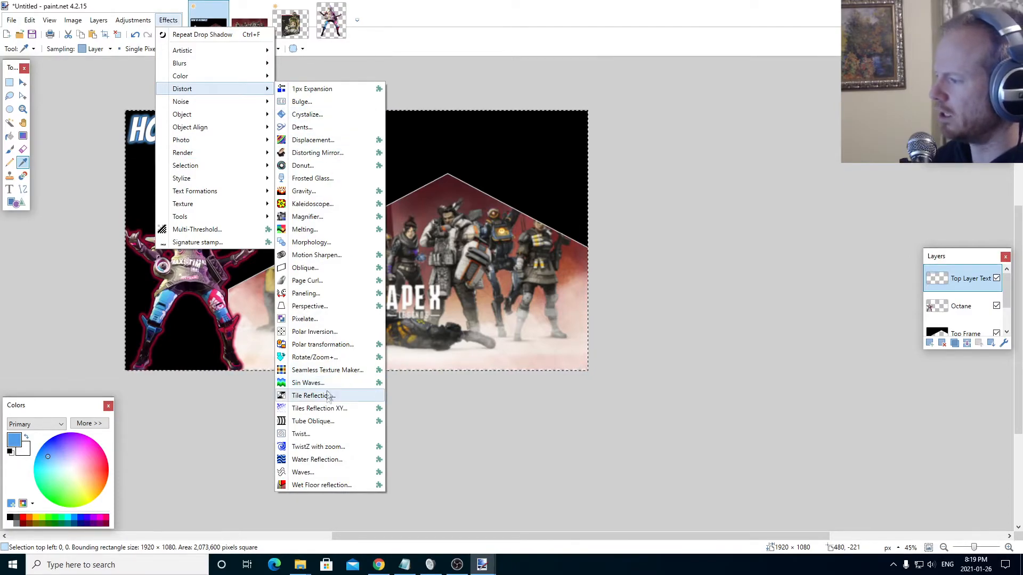
{"action": "left_click", "coordinate": [327, 422]}
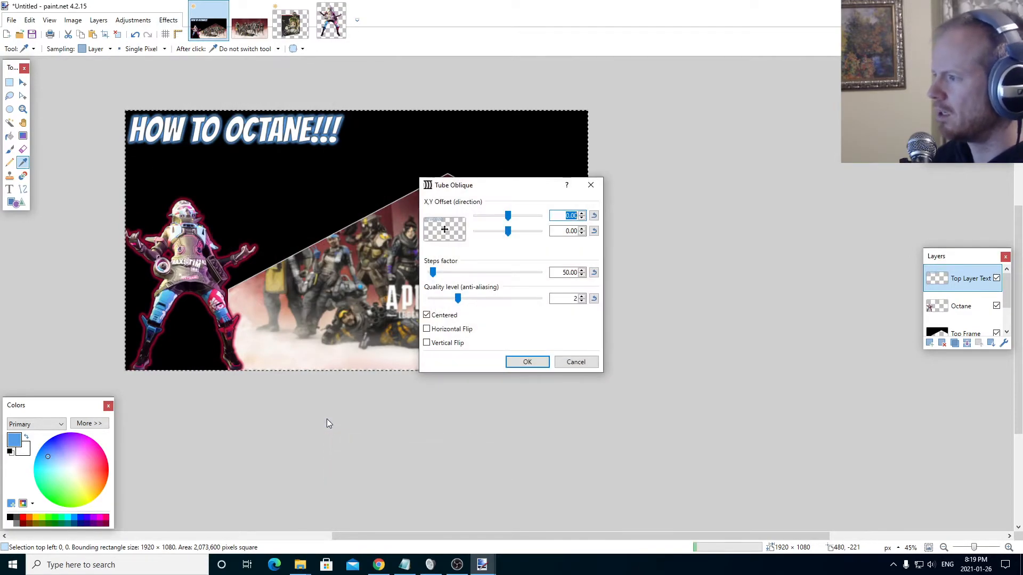
{"action": "left_click_drag", "start_coordinate": [505, 189], "coordinate": [500, 107]}
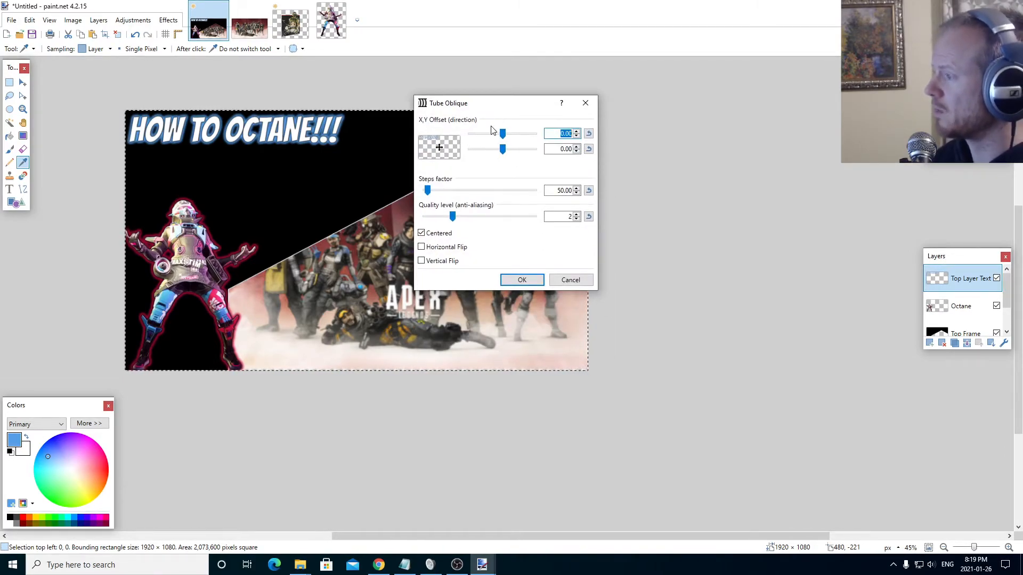
{"action": "left_click_drag", "start_coordinate": [501, 131], "coordinate": [499, 135]}
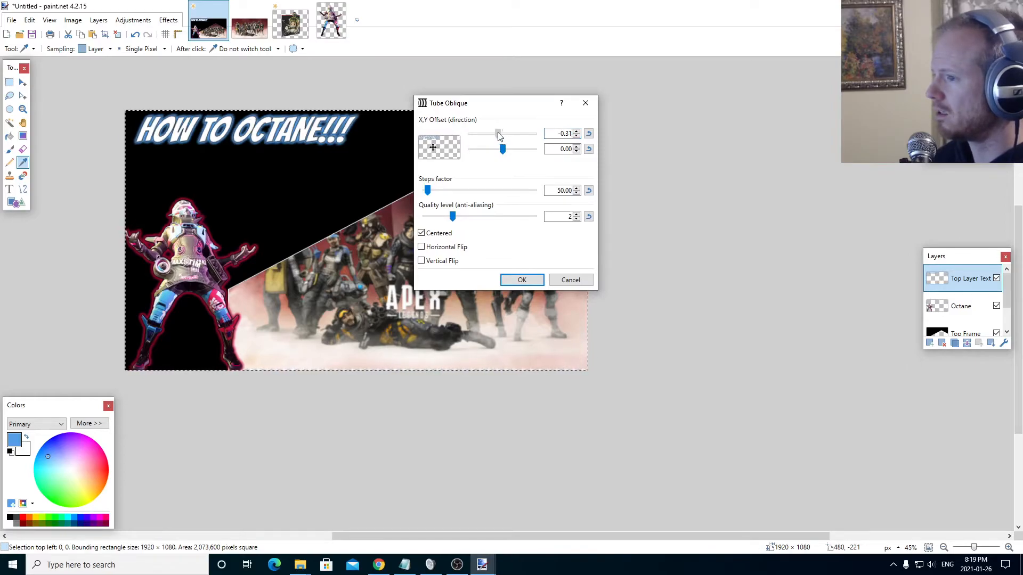
{"action": "left_click_drag", "start_coordinate": [498, 136], "coordinate": [487, 131]}
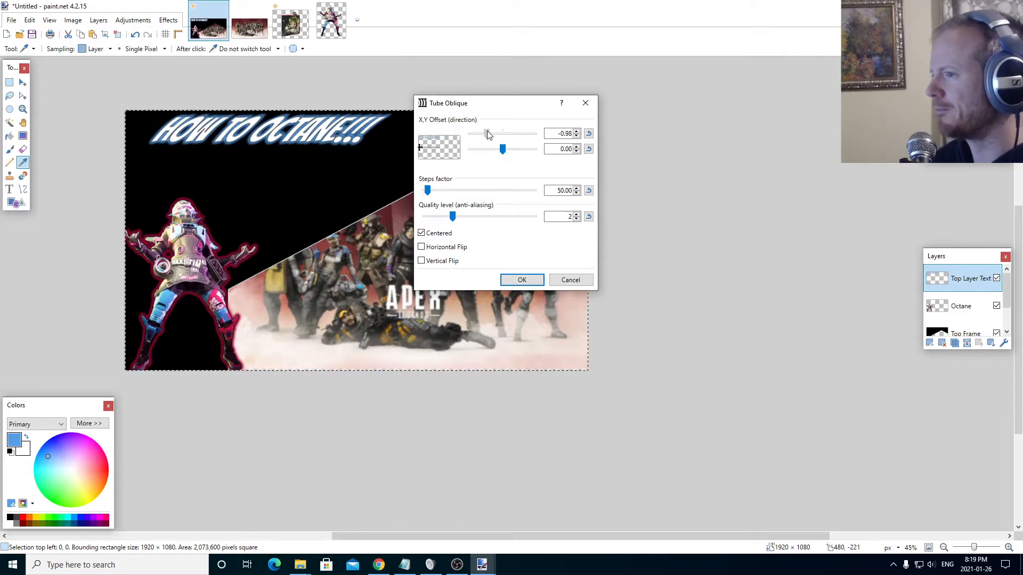
{"action": "left_click_drag", "start_coordinate": [486, 132], "coordinate": [512, 131]}
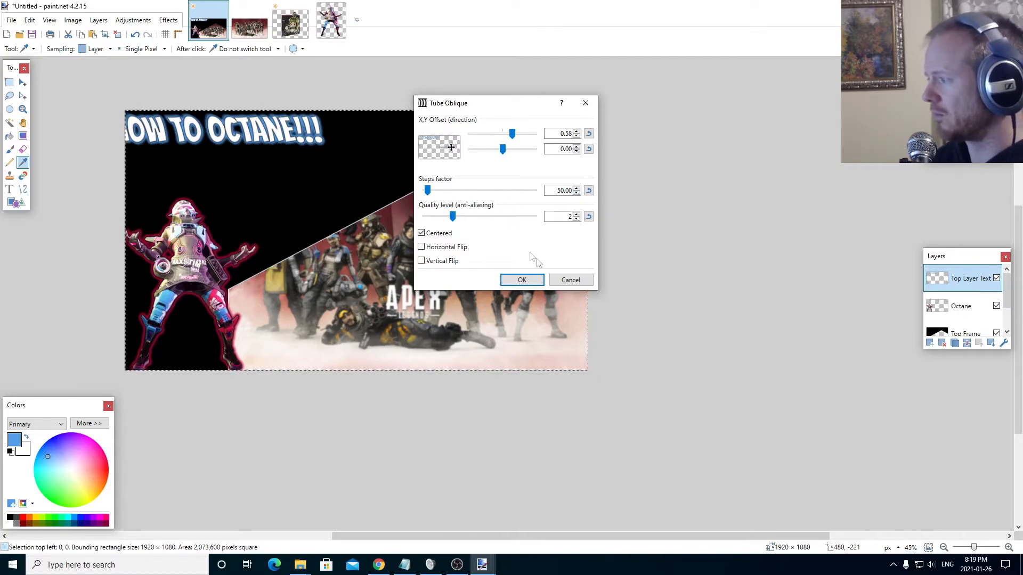
{"action": "left_click", "coordinate": [568, 279]}
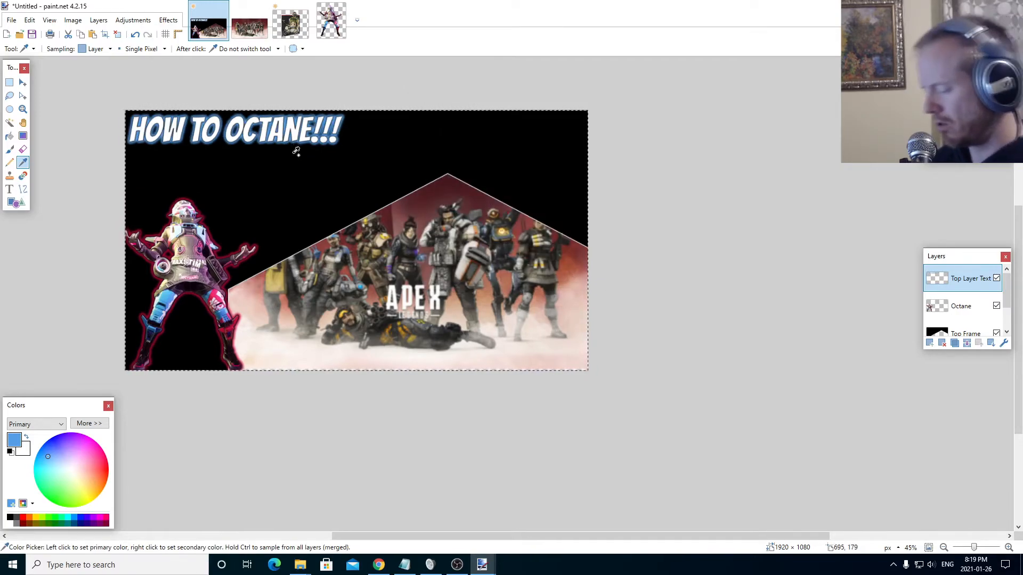
Step: Move the title about 57 px right and 33 px down from the canvas's upper-left corner
{"action": "left_click", "coordinate": [23, 82]}
{"action": "left_click_drag", "start_coordinate": [186, 138], "coordinate": [199, 145]}
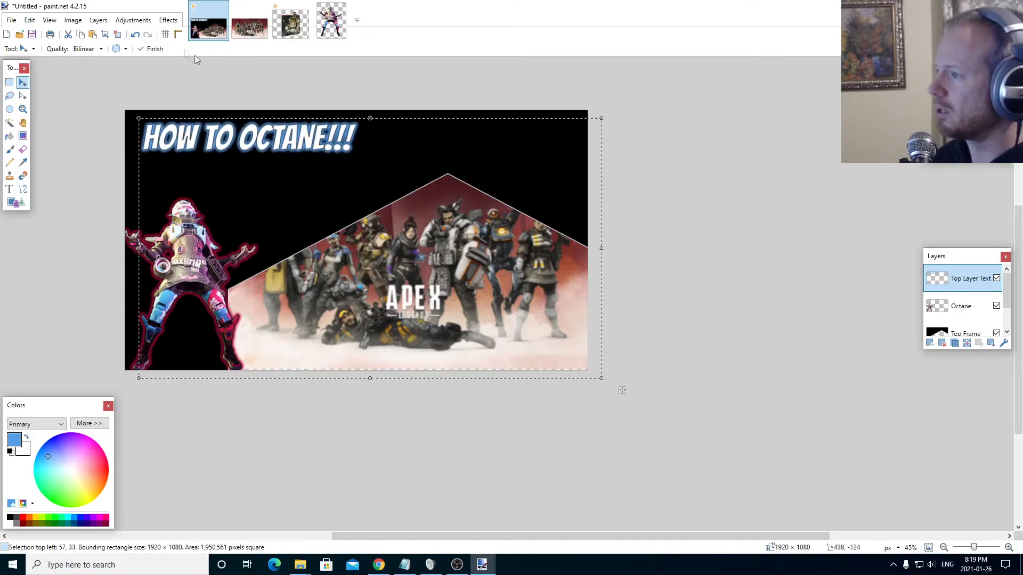
{"action": "left_click", "coordinate": [169, 20]}
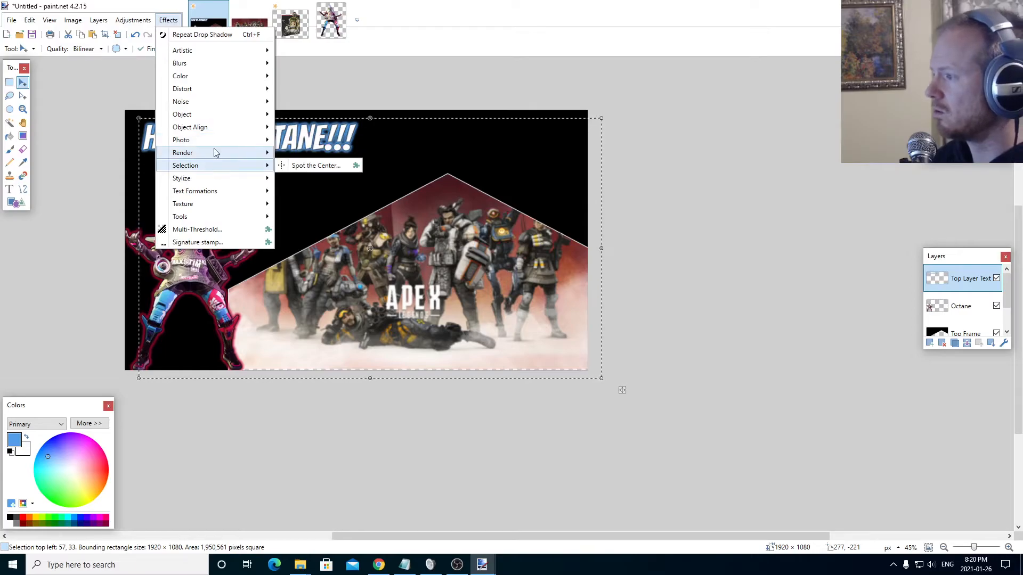
{"action": "mouse_move", "coordinate": [208, 89]}
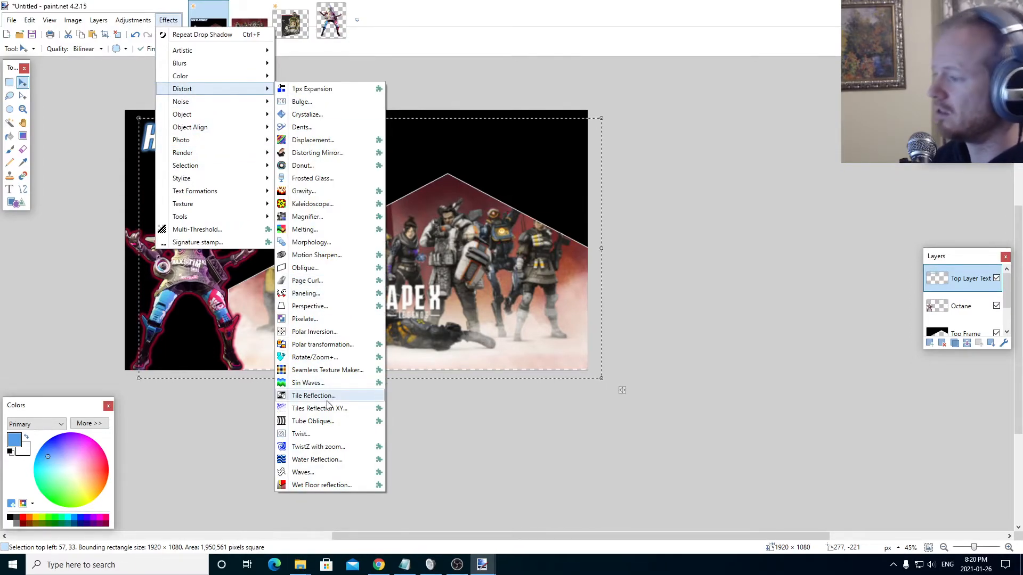
{"action": "left_click", "coordinate": [325, 421]}
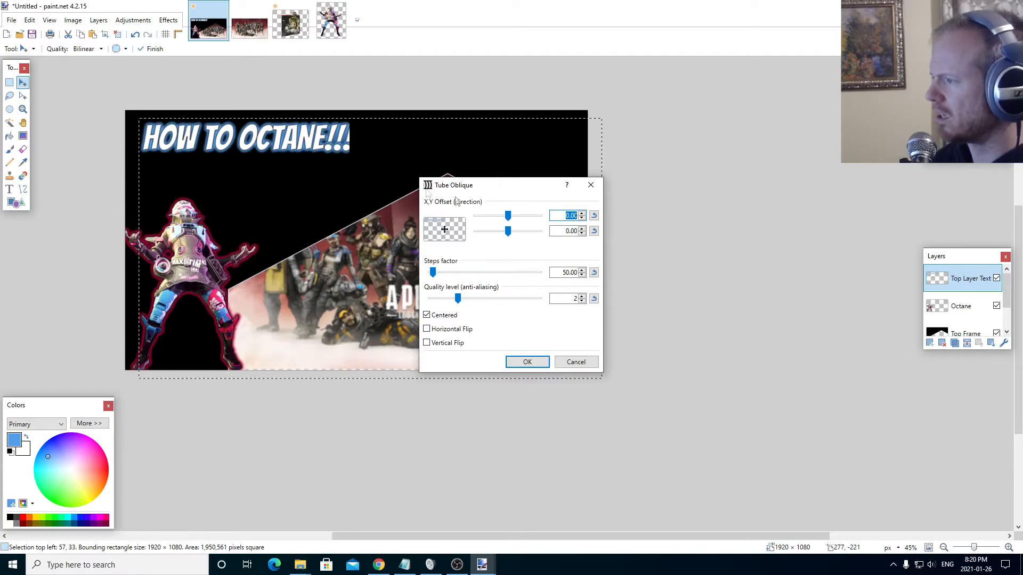
{"action": "mouse_move", "coordinate": [510, 217]}
{"action": "left_mouse_down"}
{"action": "mouse_move", "coordinate": [495, 214]}
{"action": "mouse_move", "coordinate": [519, 217]}
{"action": "left_mouse_up"}
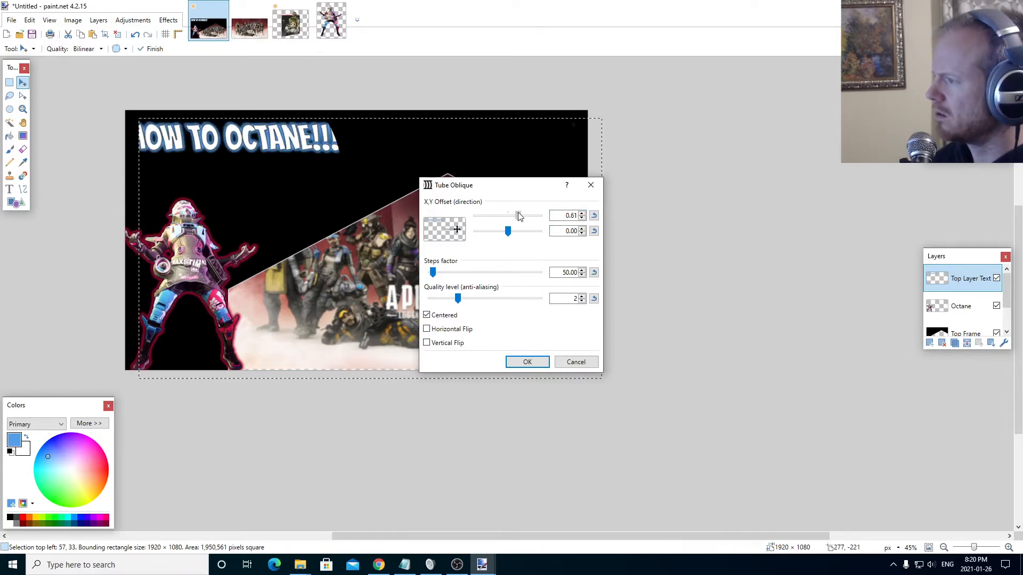
{"action": "left_click", "coordinate": [584, 362]}
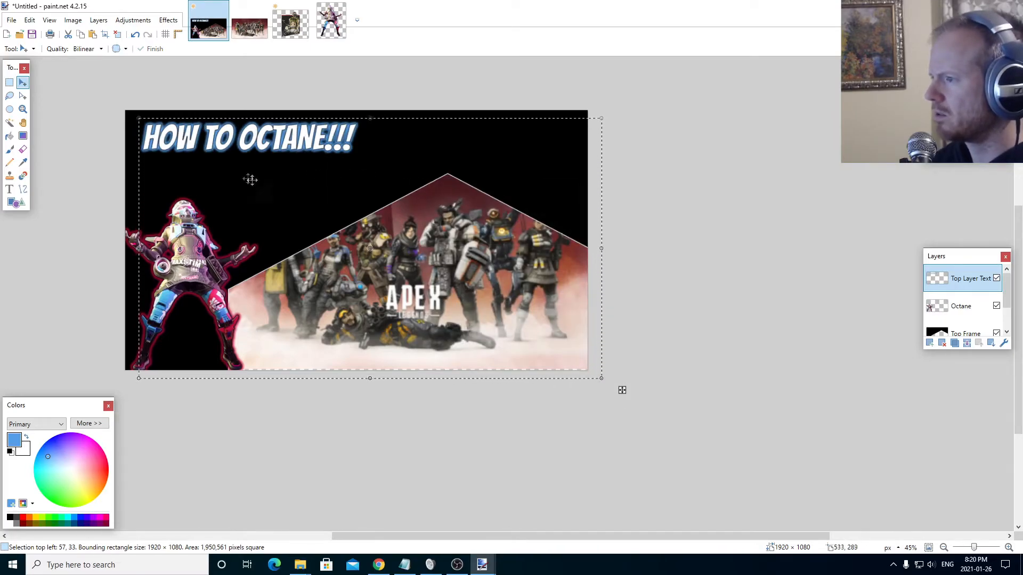
{"action": "key", "text": "ctrl+d"}
{"action": "key", "text": "ctrl+a"}
{"action": "left_click", "coordinate": [168, 21]}
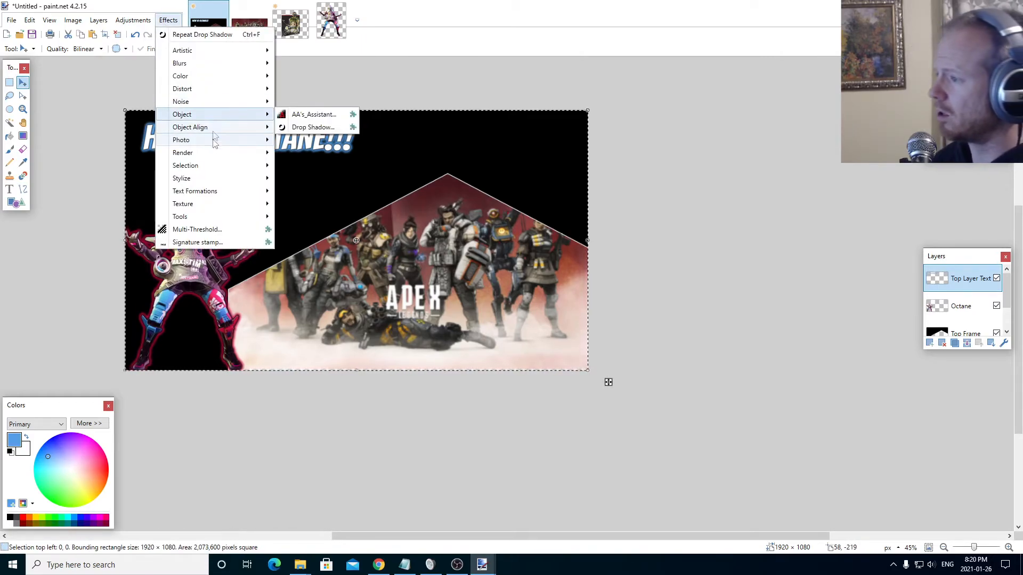
{"action": "mouse_move", "coordinate": [216, 159]}
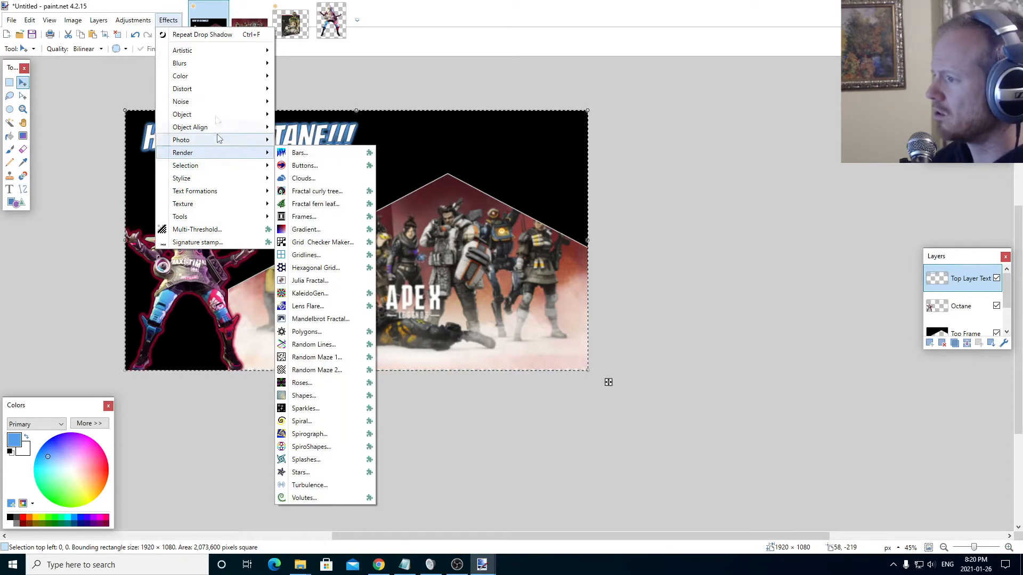
{"action": "mouse_move", "coordinate": [212, 89]}
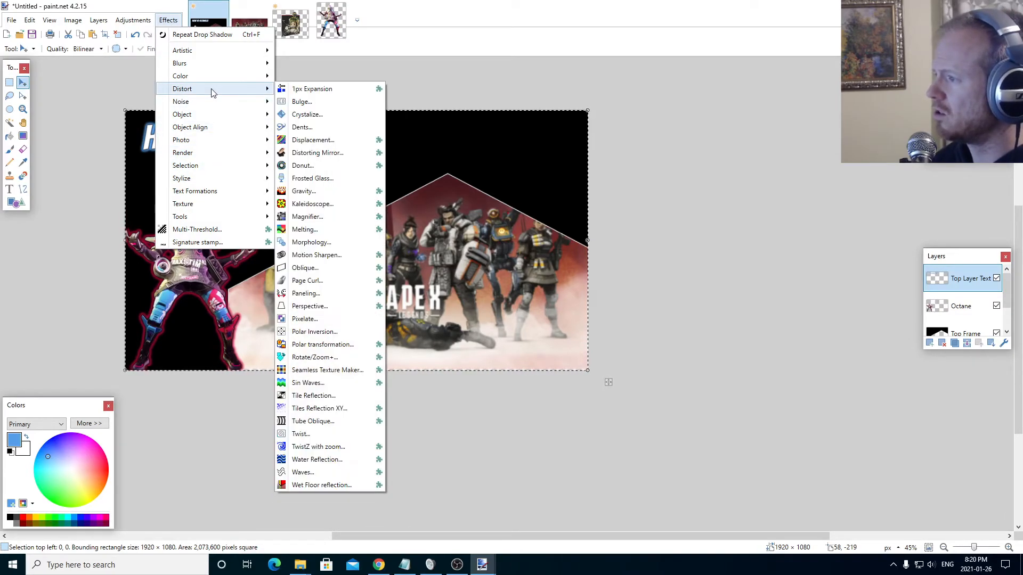
{"action": "left_click", "coordinate": [314, 421]}
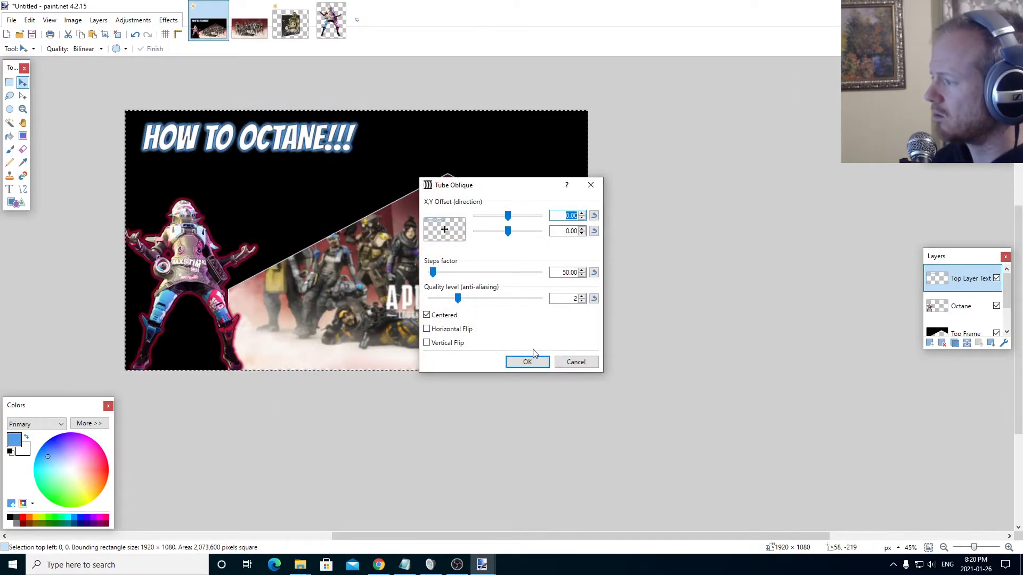
{"action": "mouse_move", "coordinate": [508, 216]}
{"action": "left_mouse_down"}
{"action": "mouse_move", "coordinate": [497, 217]}
{"action": "mouse_move", "coordinate": [517, 218]}
{"action": "left_mouse_up"}
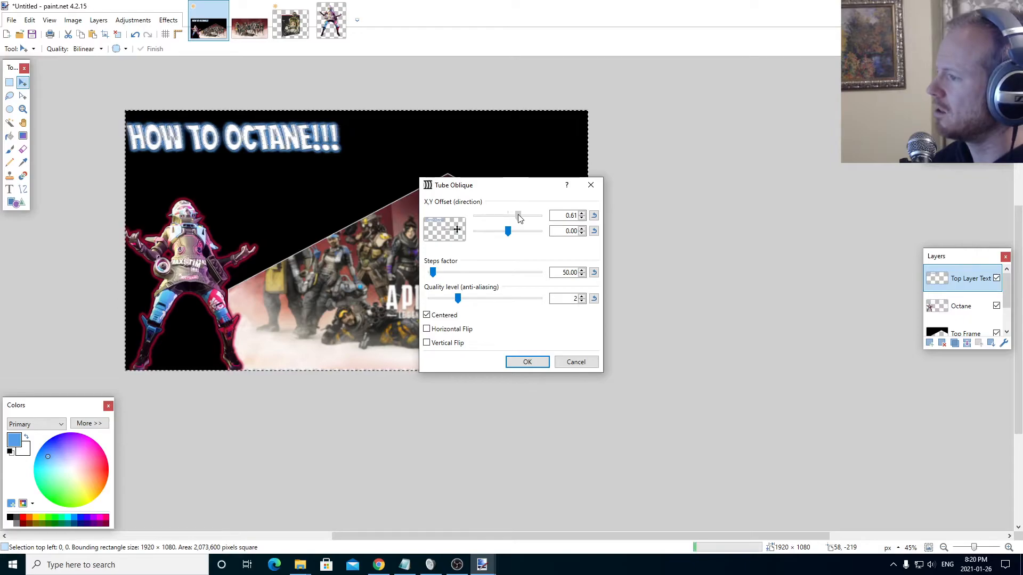
{"action": "left_click", "coordinate": [576, 361]}
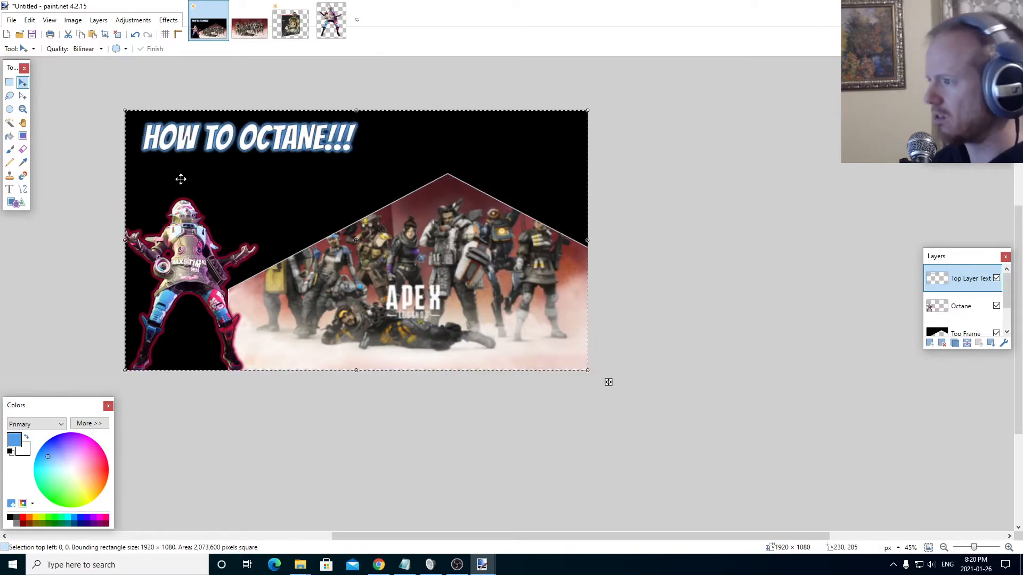
Step: Move the title another 168 px or so right and 88 px down, and select the whole canvas
{"action": "left_click_drag", "start_coordinate": [245, 148], "coordinate": [286, 169]}
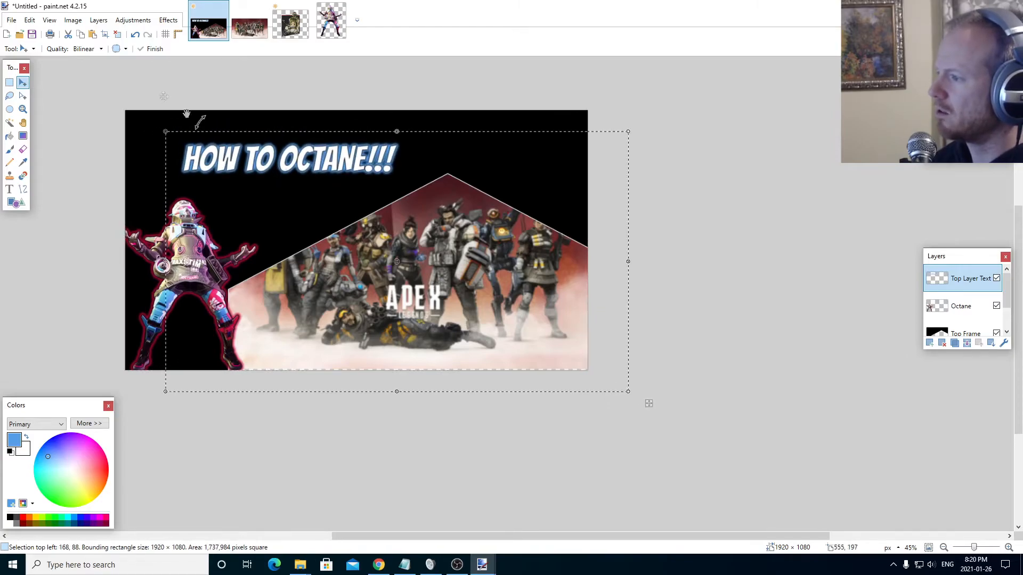
{"action": "left_click", "coordinate": [169, 20]}
{"action": "mouse_move", "coordinate": [234, 117]}
{"action": "left_click", "coordinate": [288, 129]}
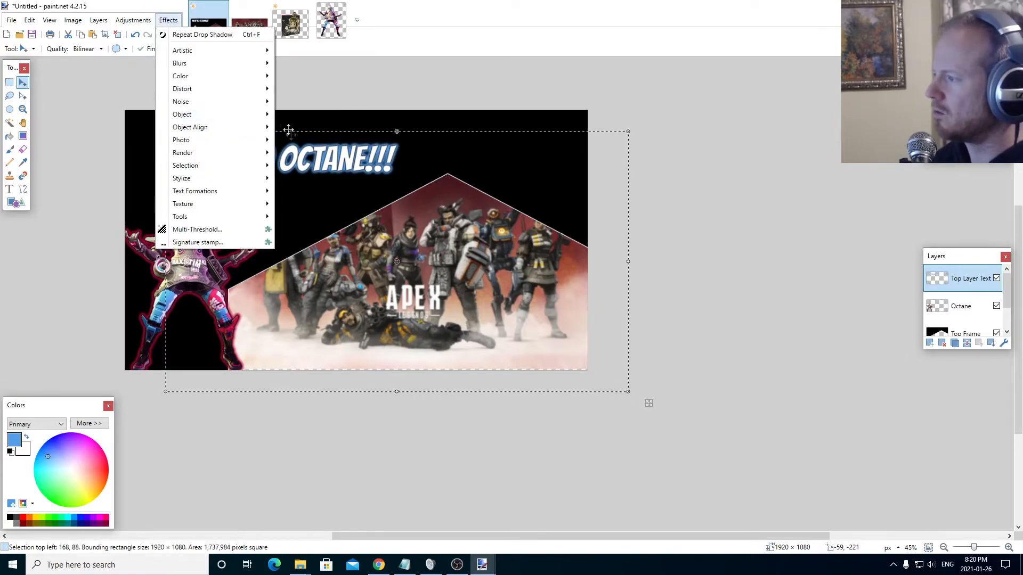
{"action": "key", "text": "ctrl+a"}
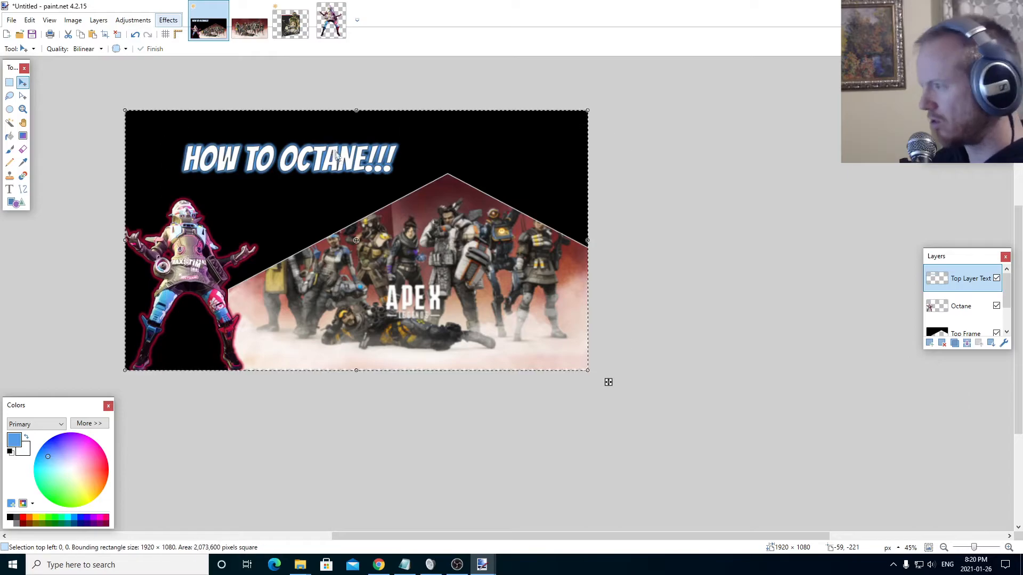
Step: Apply a Tube Oblique distortion to the title with X offset 1.47 and Y offset 0.00, move it into the canvas's upper-left corner and deselect
{"action": "left_click", "coordinate": [169, 20]}
{"action": "mouse_move", "coordinate": [209, 119]}
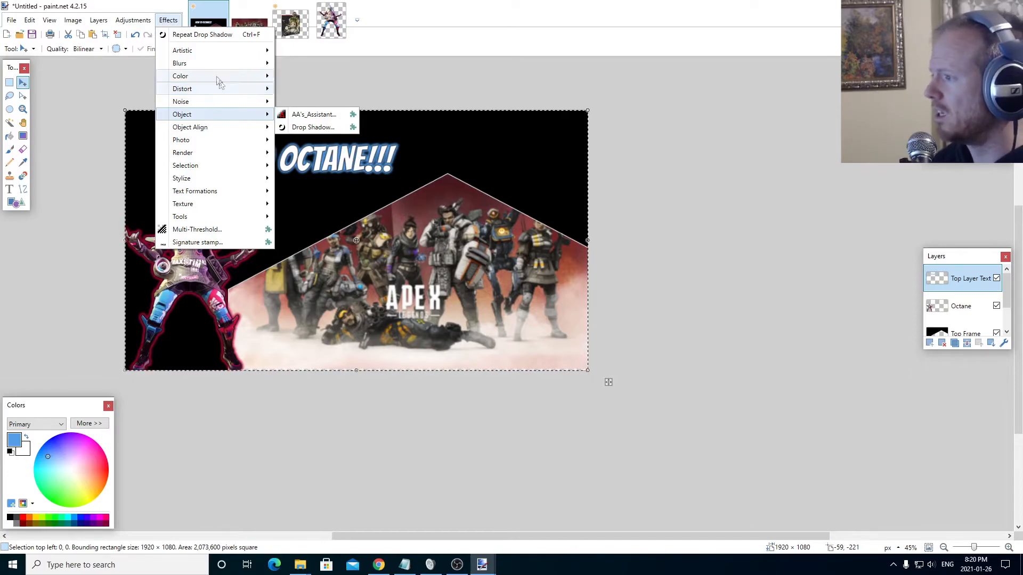
{"action": "mouse_move", "coordinate": [196, 89]}
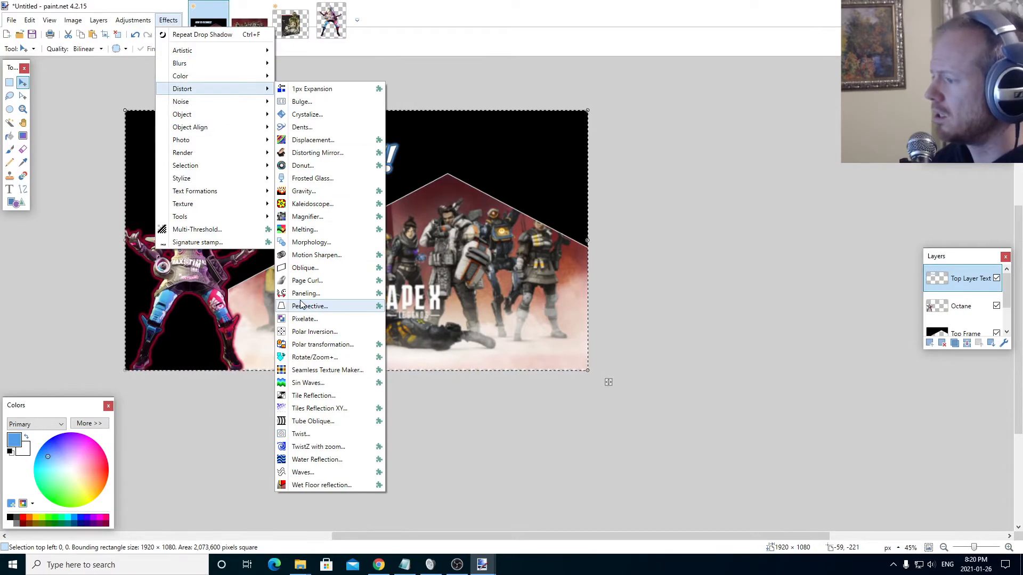
{"action": "left_click", "coordinate": [313, 421]}
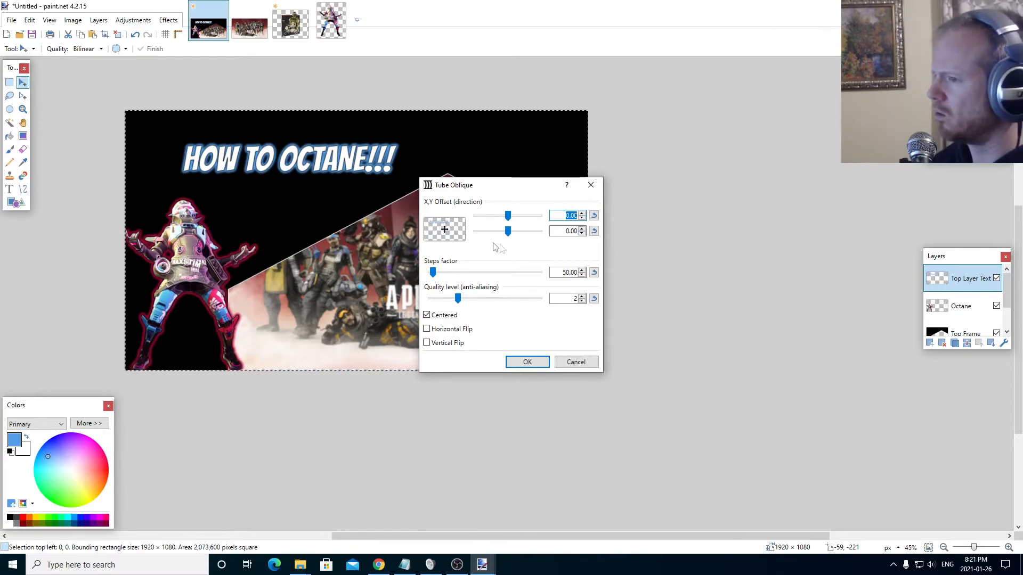
{"action": "mouse_move", "coordinate": [508, 220]}
{"action": "left_mouse_down"}
{"action": "mouse_move", "coordinate": [534, 218]}
{"action": "mouse_move", "coordinate": [504, 237]}
{"action": "mouse_move", "coordinate": [513, 237]}
{"action": "mouse_move", "coordinate": [499, 234]}
{"action": "left_mouse_up"}
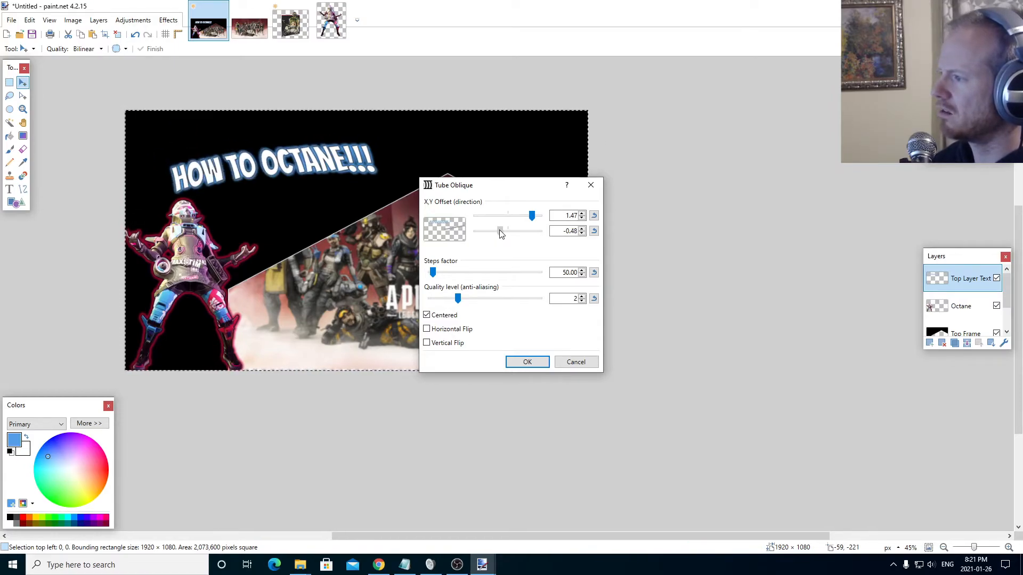
{"action": "left_click_drag", "start_coordinate": [500, 233], "coordinate": [507, 229]}
{"action": "left_click", "coordinate": [582, 232]}
{"action": "left_click", "coordinate": [582, 233]}
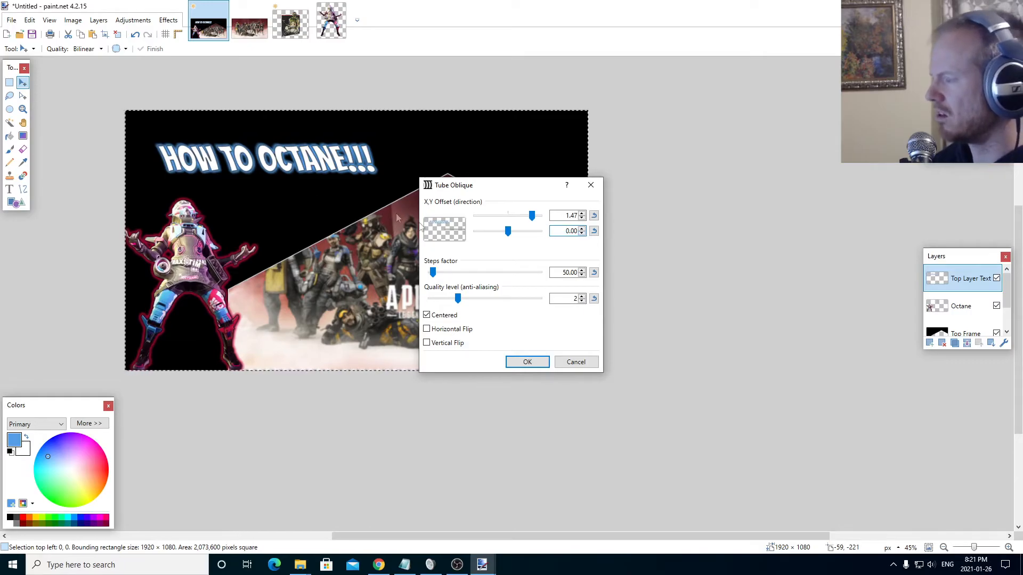
{"action": "left_click", "coordinate": [535, 361]}
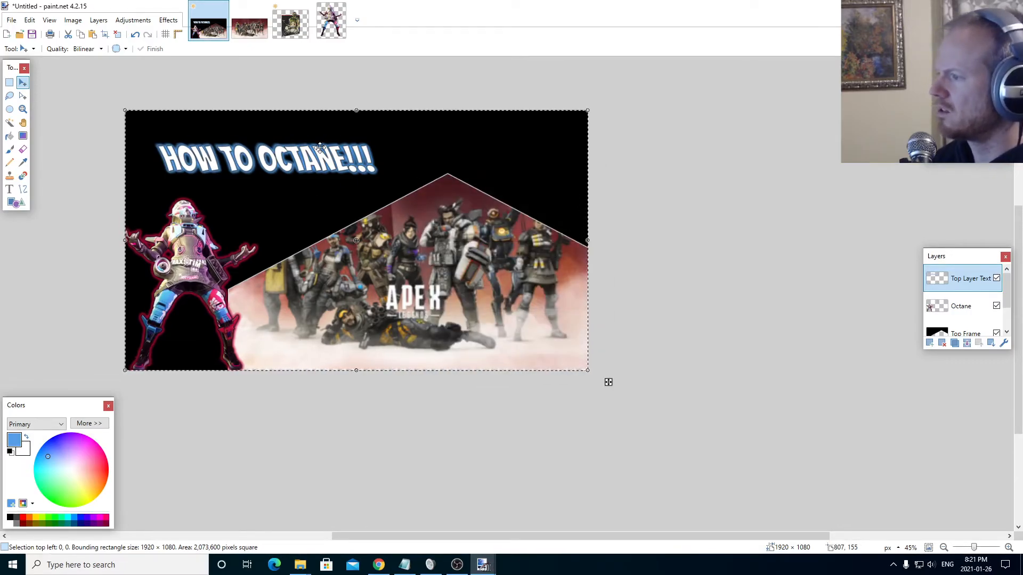
{"action": "left_click_drag", "start_coordinate": [343, 178], "coordinate": [315, 153]}
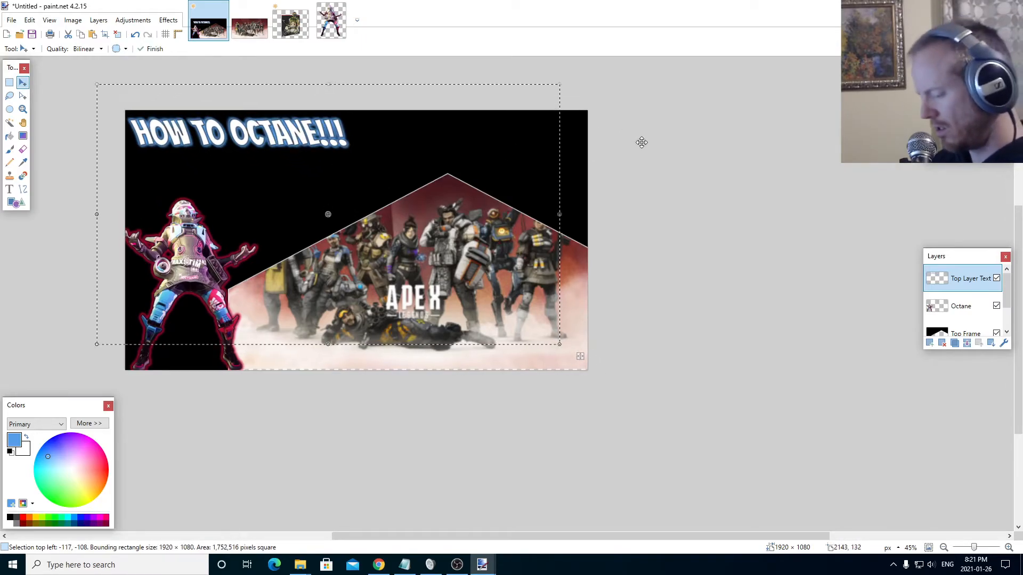
{"action": "key", "text": "ctrl+d"}
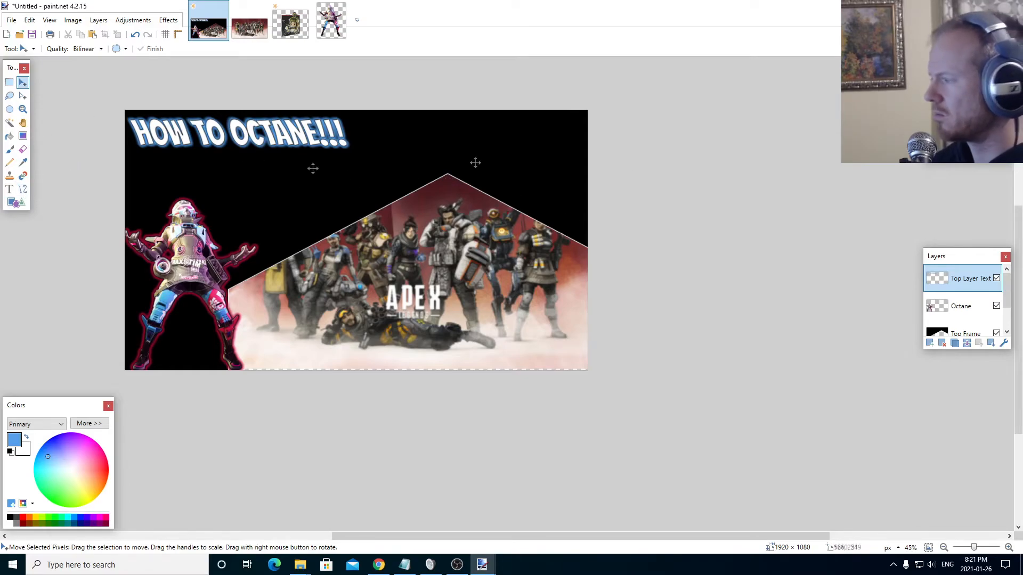
Step: Add a new layer directly below Top Layer Text and name it "Subtext"
{"action": "left_click", "coordinate": [929, 343]}
{"action": "left_click", "coordinate": [991, 343]}
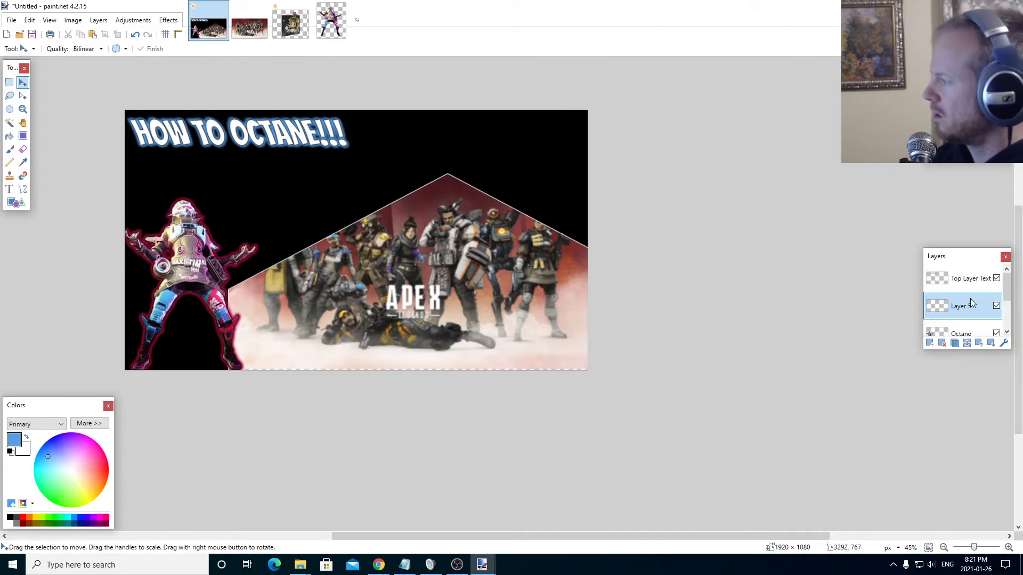
{"action": "double_click", "coordinate": [968, 311]}
{"action": "type", "text": "Subtext"}
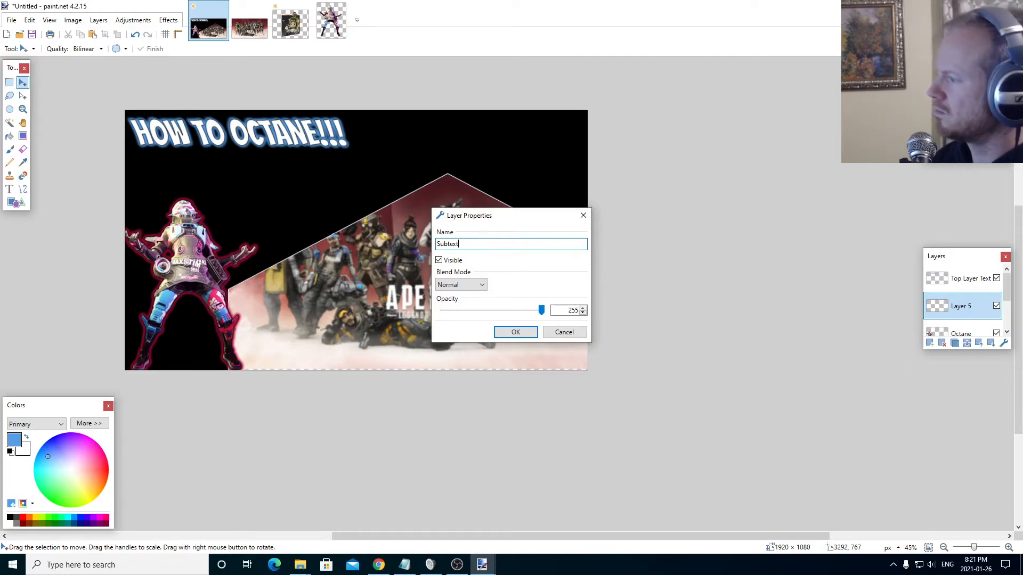
{"action": "left_click", "coordinate": [515, 333]}
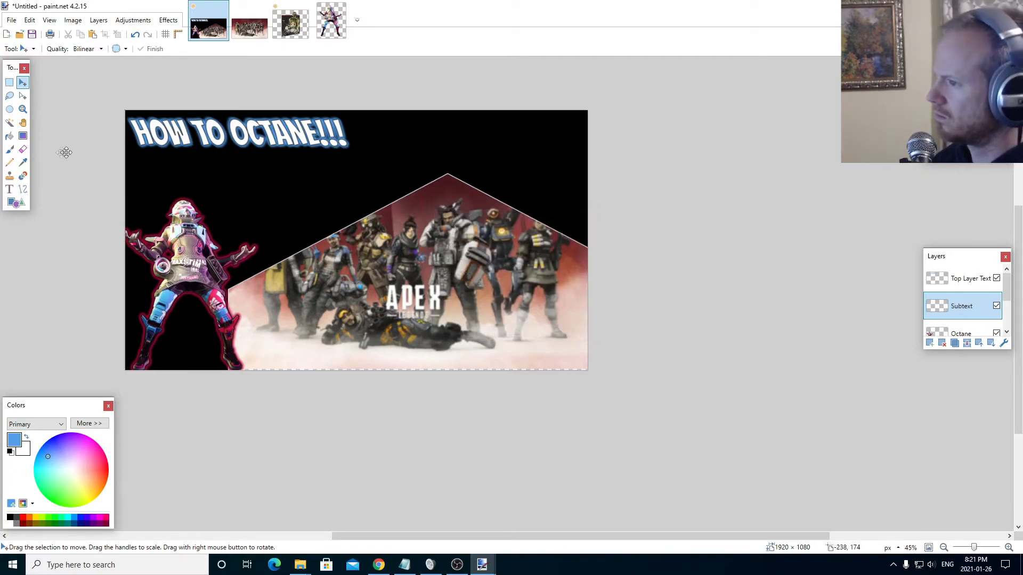
Step: Add the text "SAME TIPS AS EVERYONE ELSE!" below the title in white Bangers at size 96
{"action": "left_click", "coordinate": [9, 189]}
{"action": "left_click", "coordinate": [128, 170]}
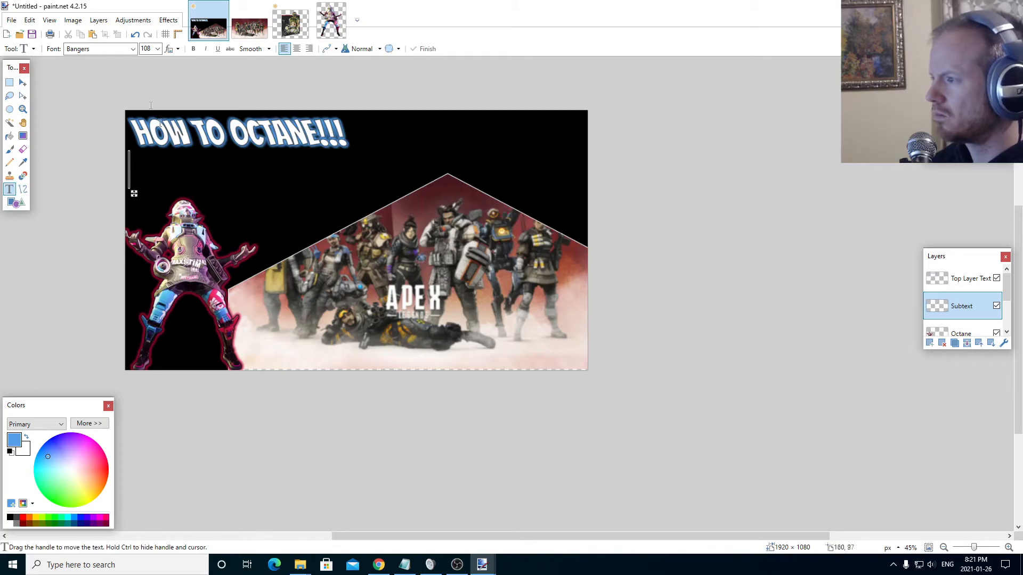
{"action": "left_click", "coordinate": [158, 49]}
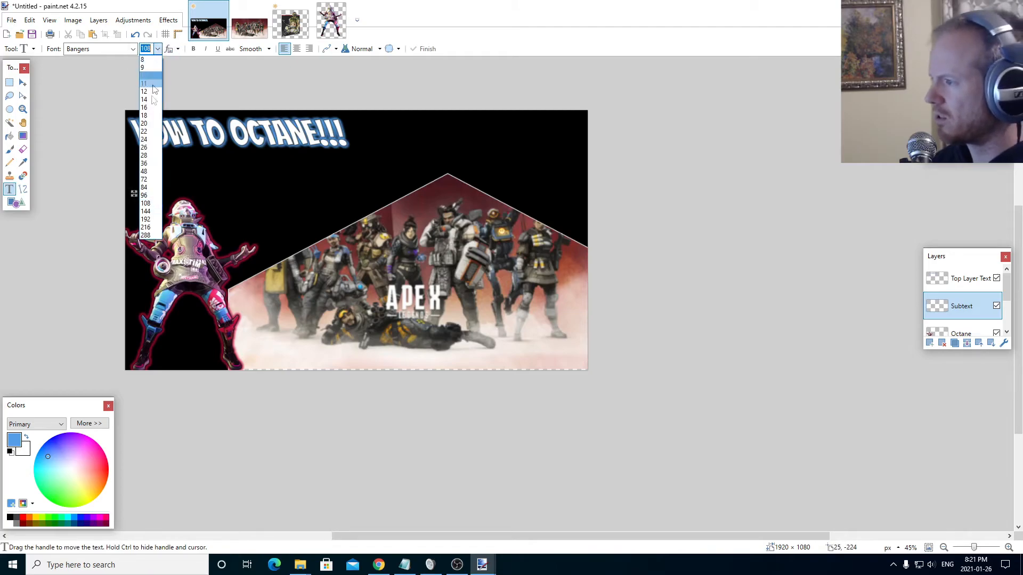
{"action": "left_click", "coordinate": [144, 195]}
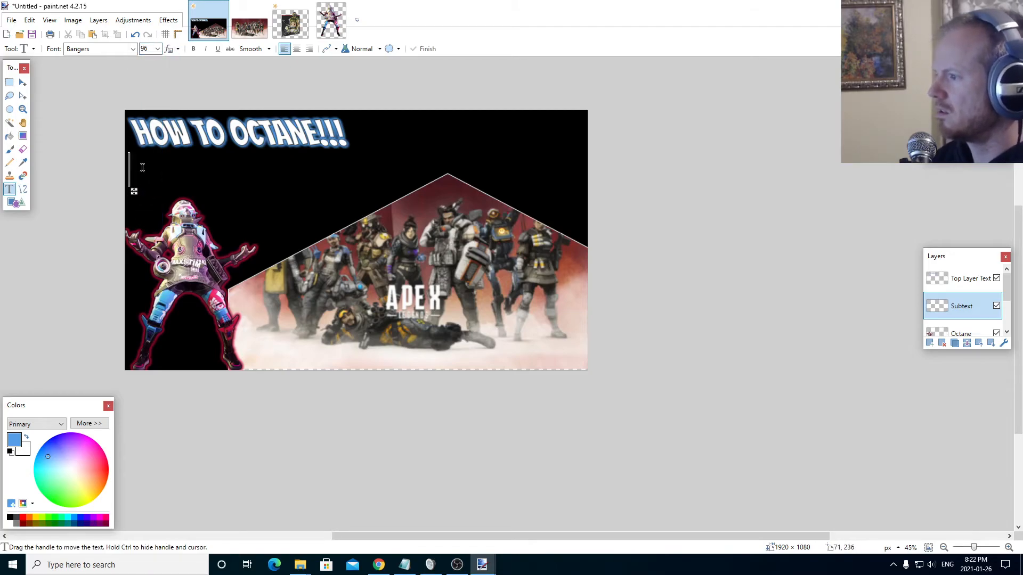
{"action": "type", "text": "SAME TIPS"}
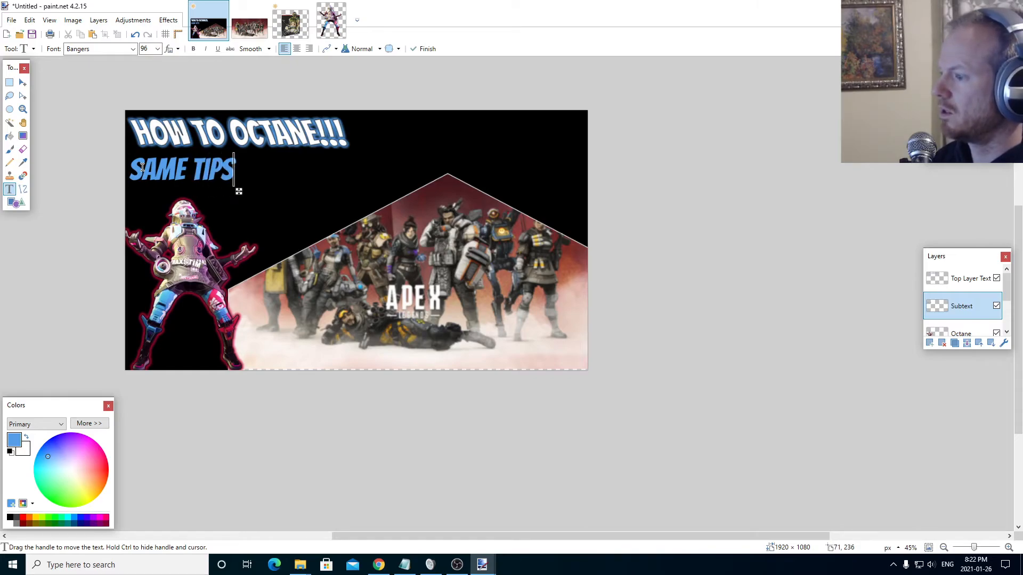
{"action": "left_click", "coordinate": [11, 524]}
{"action": "type", "text": "AS"}
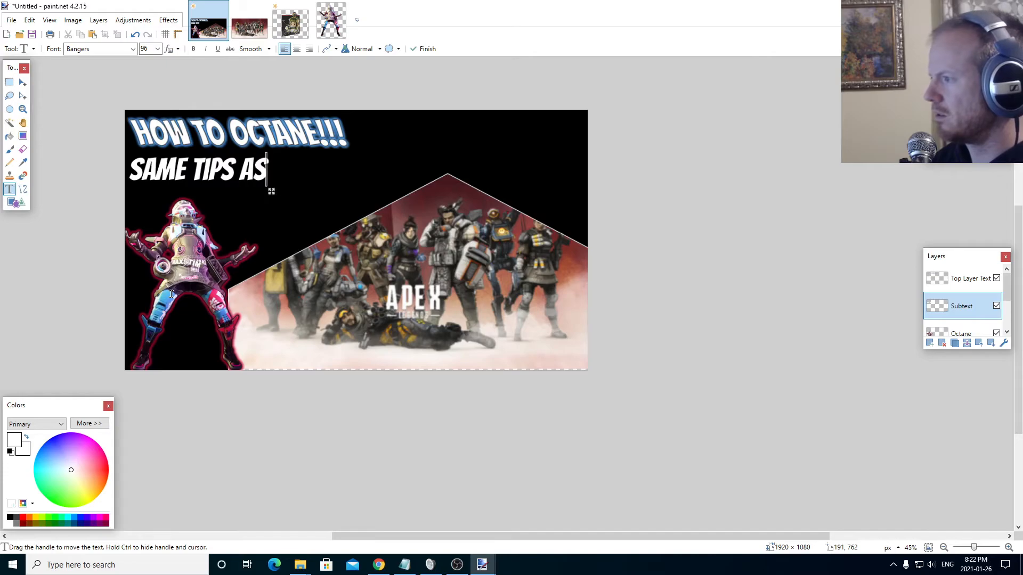
{"action": "type", "text": " EVERYONE ELSE!"}
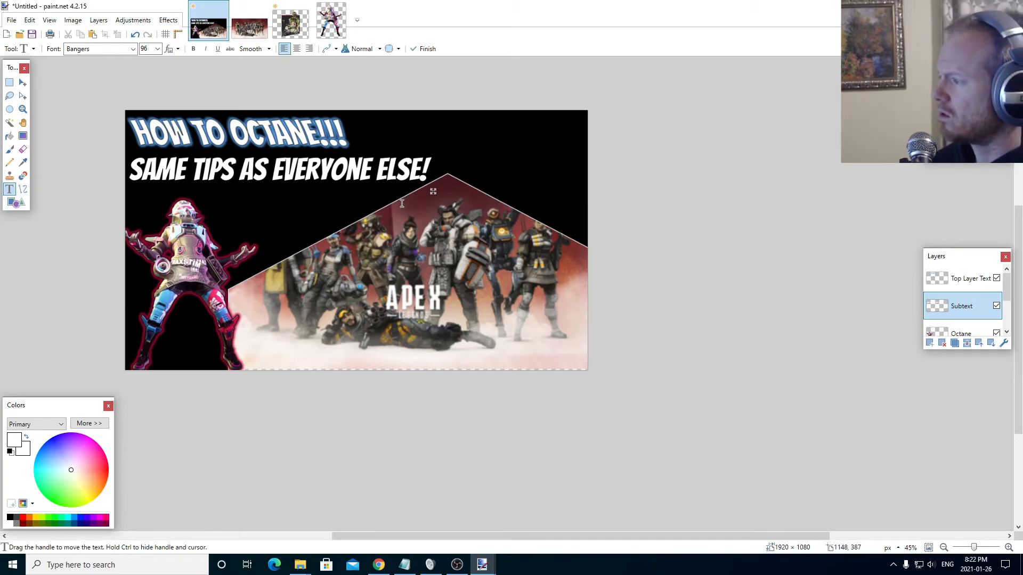
Step: Set the subtitle's font size to 84 and move it up close beneath the title
{"action": "left_click_drag", "start_coordinate": [432, 192], "coordinate": [432, 193]}
{"action": "left_click", "coordinate": [157, 49]}
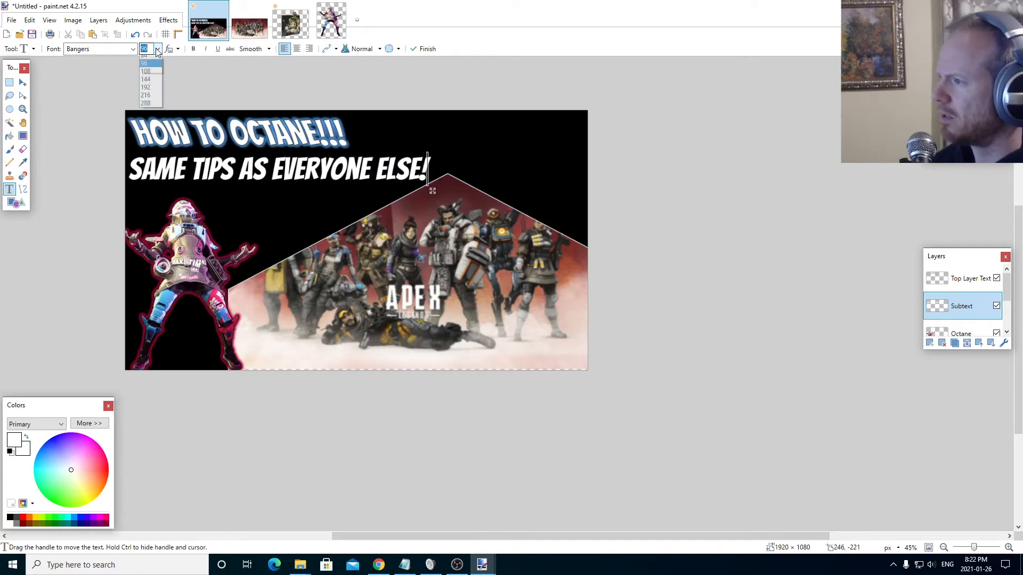
{"action": "left_click", "coordinate": [148, 187]}
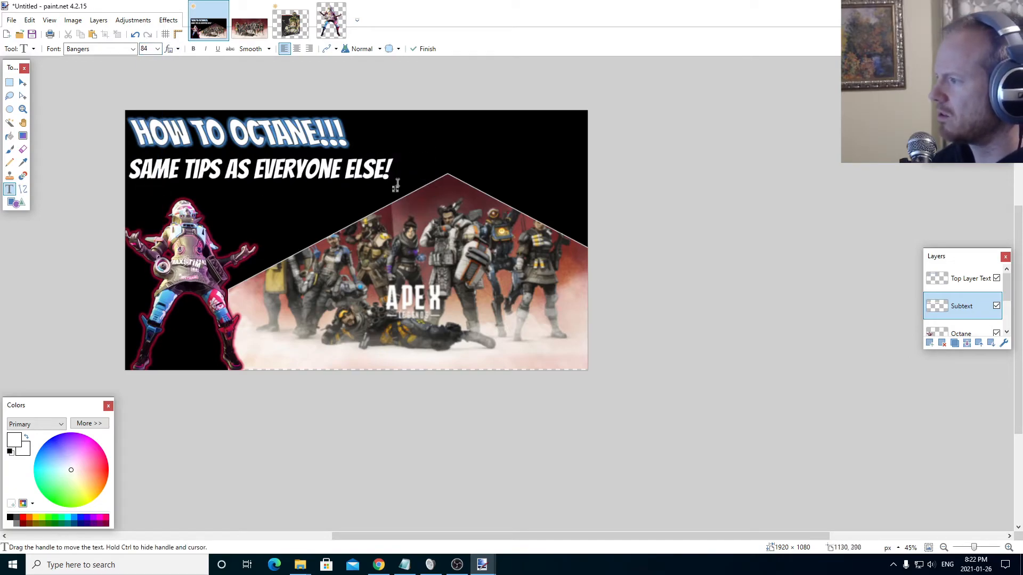
{"action": "left_click_drag", "start_coordinate": [394, 189], "coordinate": [399, 182]}
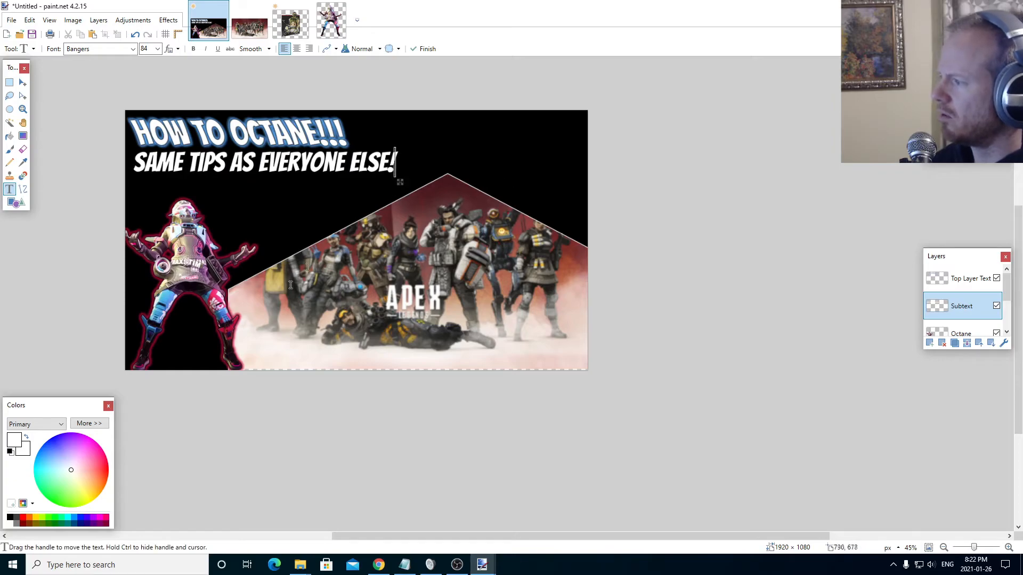
Step: Shift the subtitle slightly to the right and down beneath the title, and select its letters with the Magic Wand at 79% tolerance
{"action": "left_click_drag", "start_coordinate": [400, 182], "coordinate": [413, 183]}
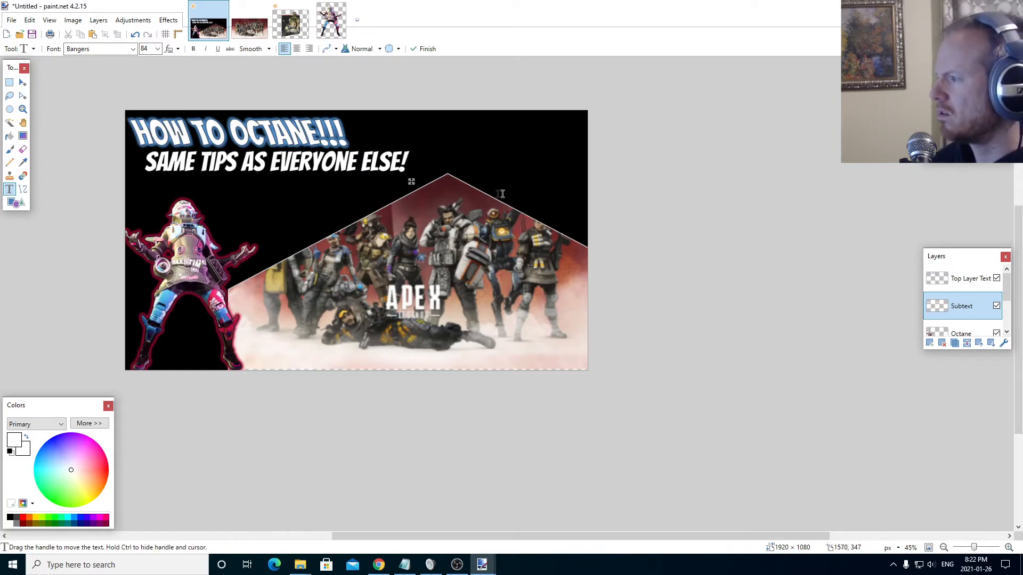
{"action": "left_click_drag", "start_coordinate": [412, 182], "coordinate": [413, 188]}
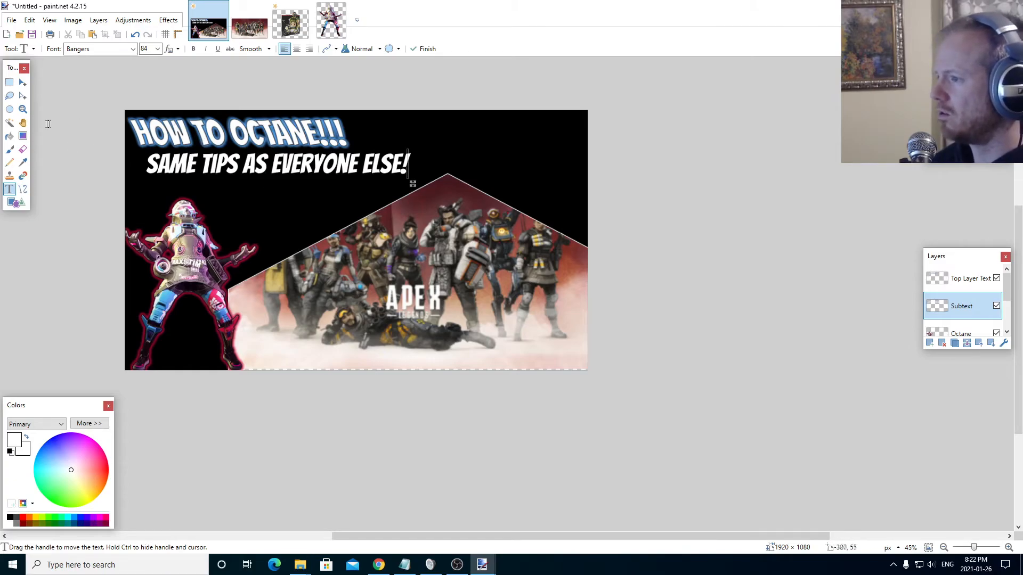
{"action": "left_click", "coordinate": [10, 123]}
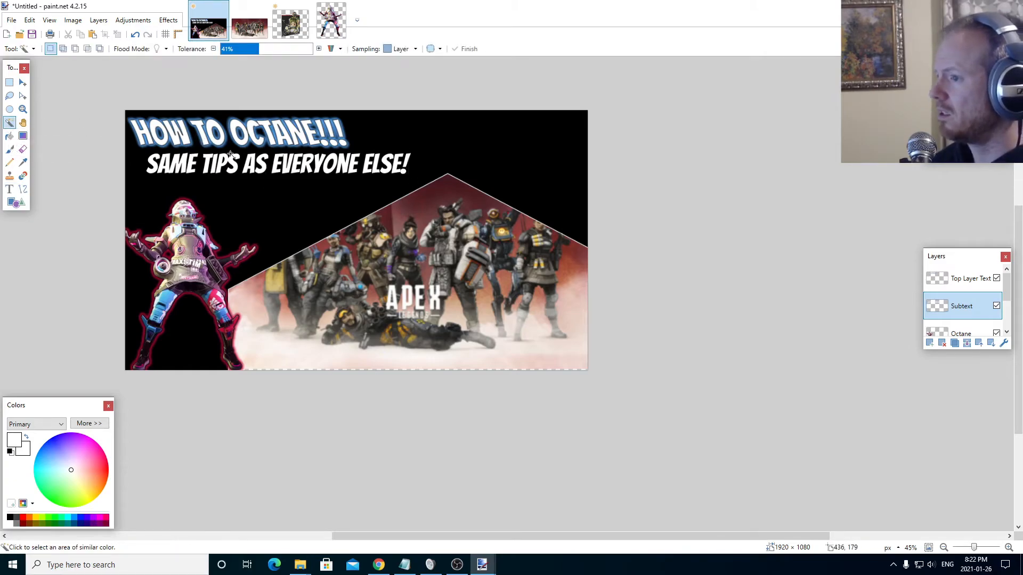
{"action": "left_click", "coordinate": [175, 162]}
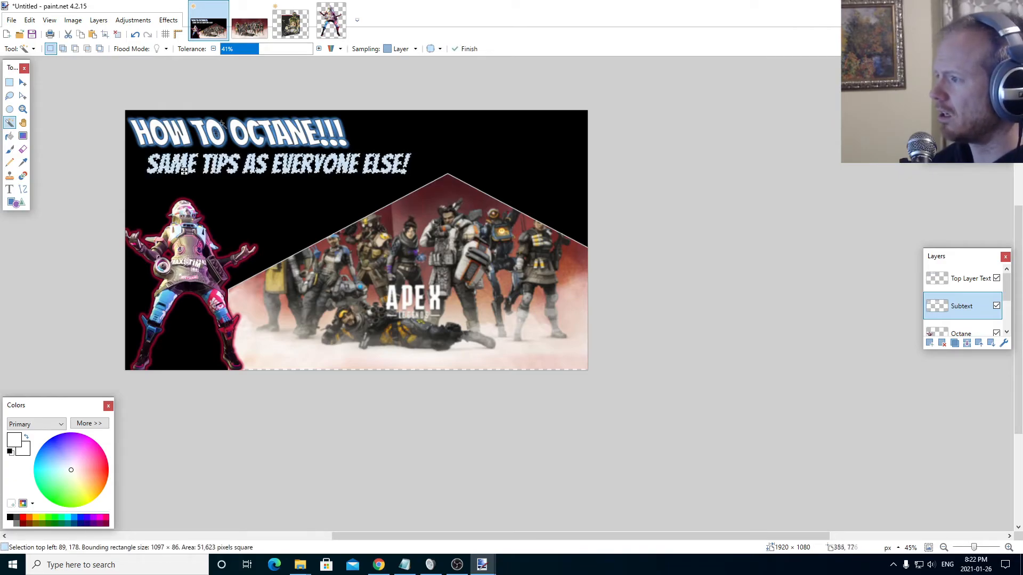
{"action": "left_click_drag", "start_coordinate": [267, 54], "coordinate": [299, 51]}
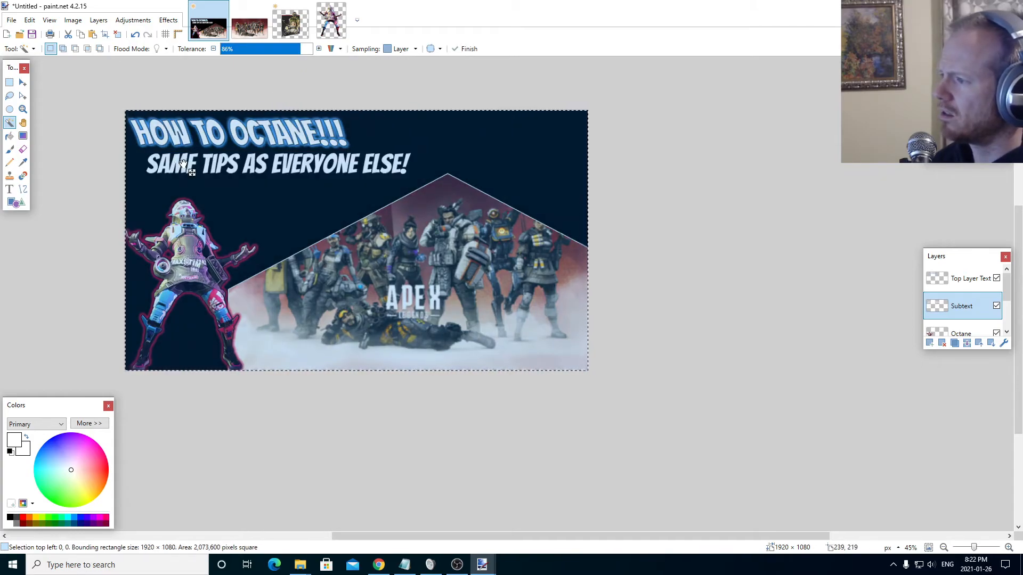
{"action": "left_click_drag", "start_coordinate": [298, 49], "coordinate": [295, 50]}
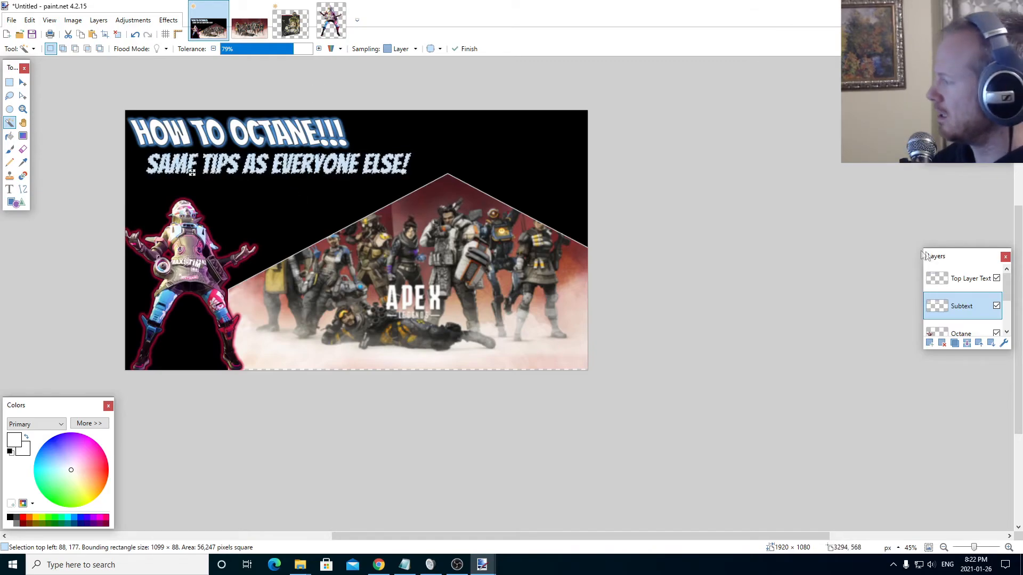
Step: Sample the light blue of the character's leg as primary color and the crimson of its outline as secondary color from the Octane layer
{"action": "left_click_drag", "start_coordinate": [1006, 290], "coordinate": [1007, 311]}
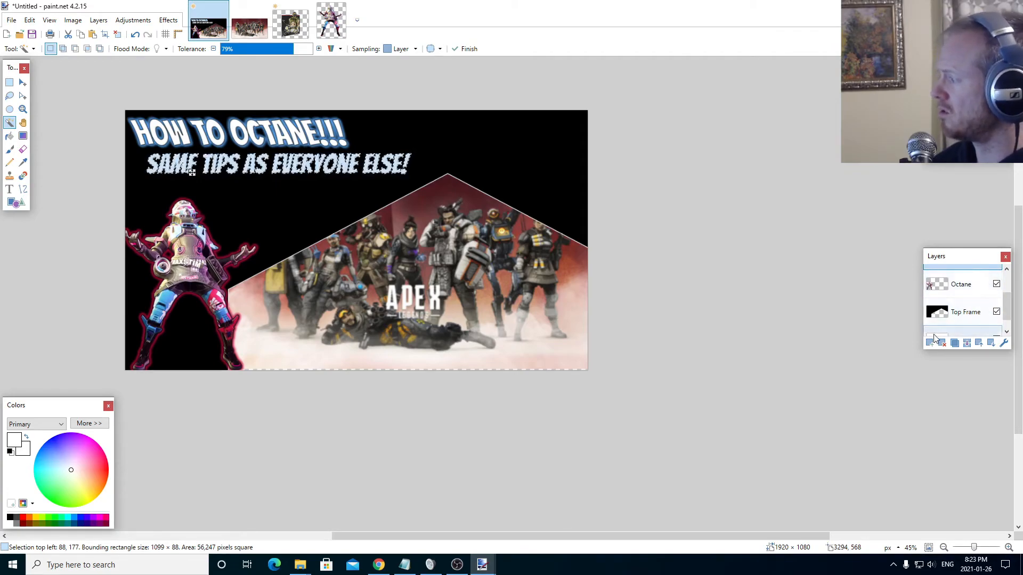
{"action": "scroll", "coordinate": [964, 298], "scroll_direction": "up", "scroll_amount": 2}
{"action": "left_click", "coordinate": [961, 301]}
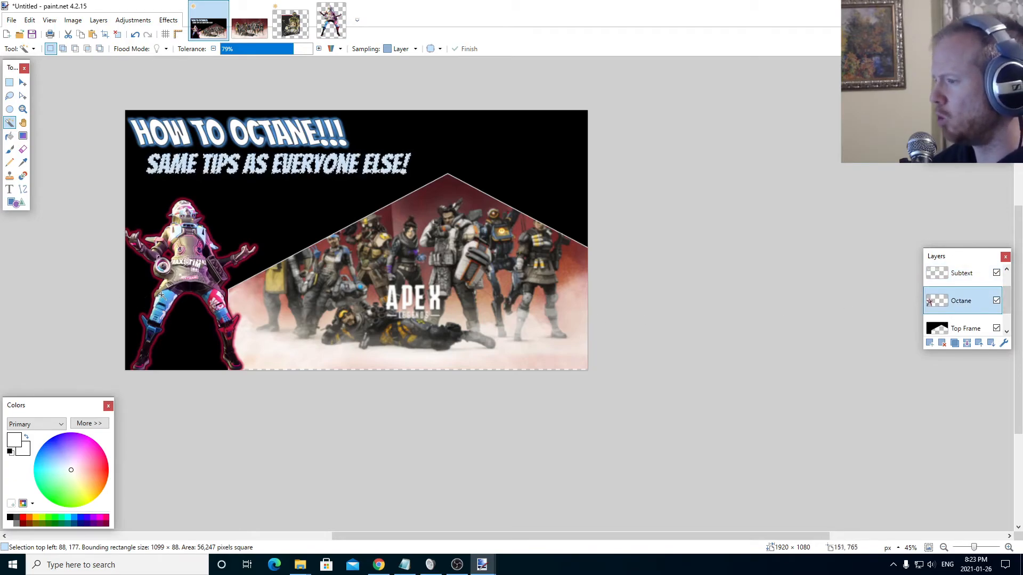
{"action": "left_click", "coordinate": [166, 297]}
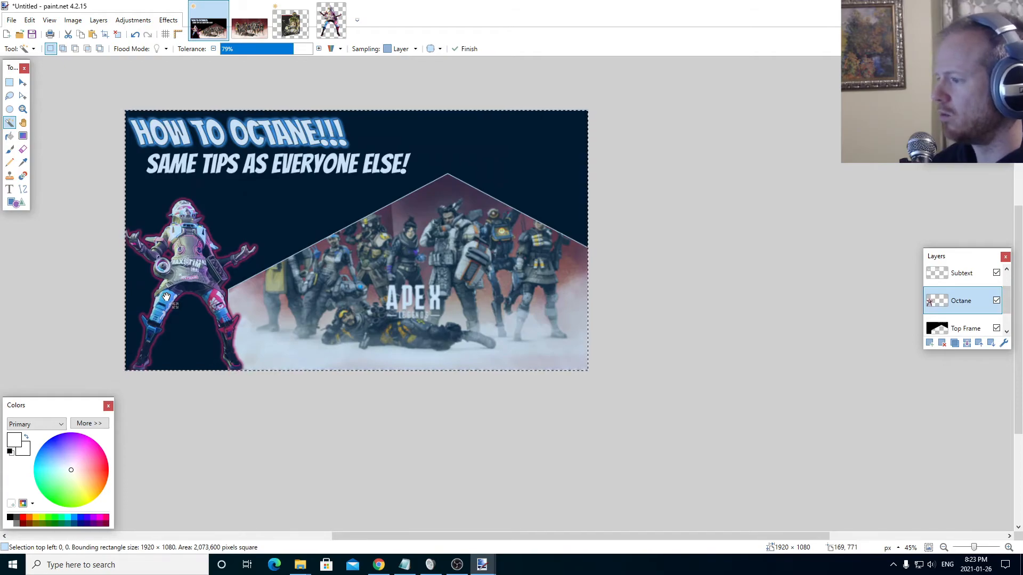
{"action": "left_click", "coordinate": [24, 163]}
{"action": "left_click", "coordinate": [168, 295]}
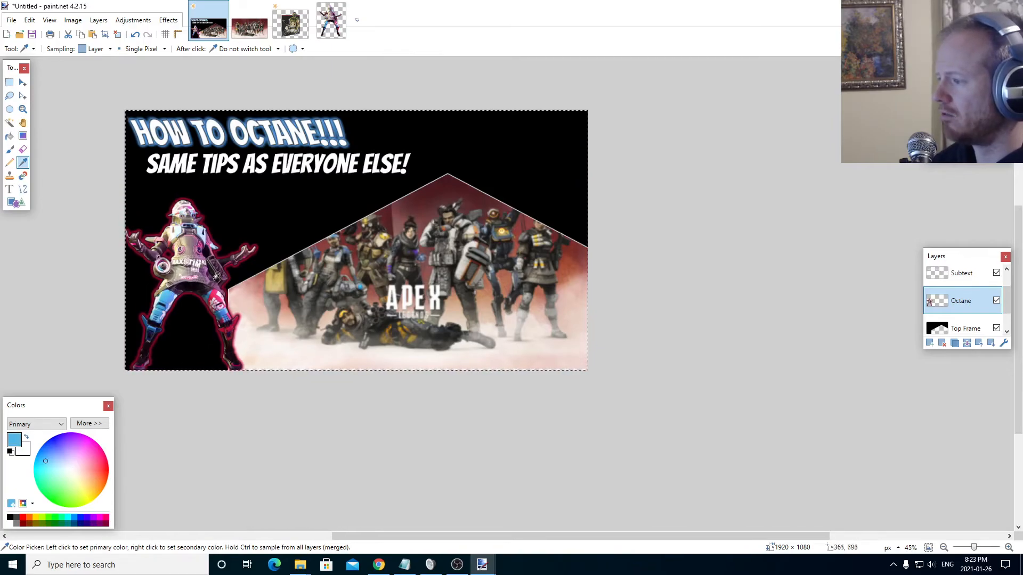
{"action": "right_click", "coordinate": [233, 326]}
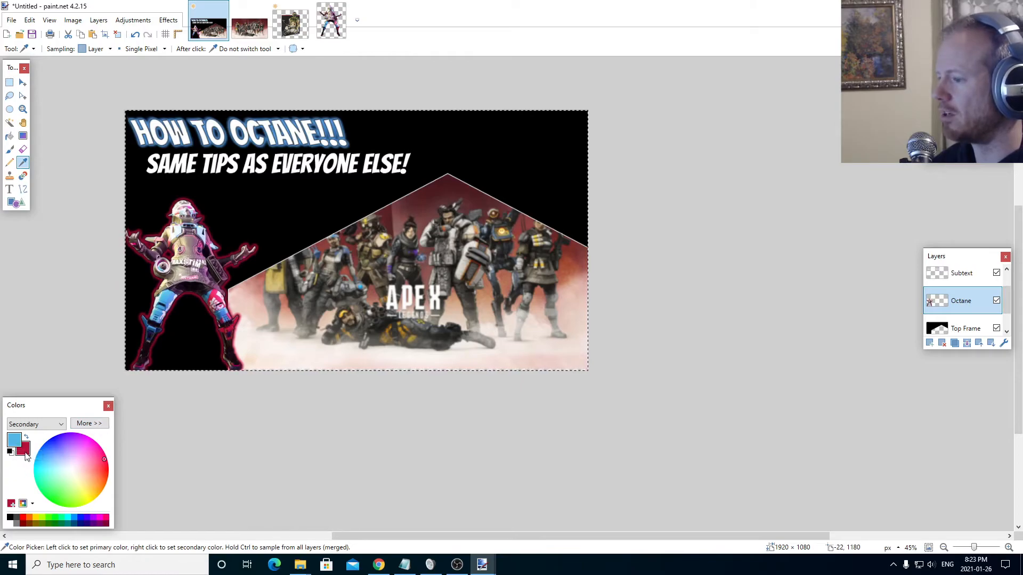
Step: Select the subtitle letters on the Subtext layer and fill them with a linear gradient running from light blue to crimson
{"action": "left_click", "coordinate": [966, 277]}
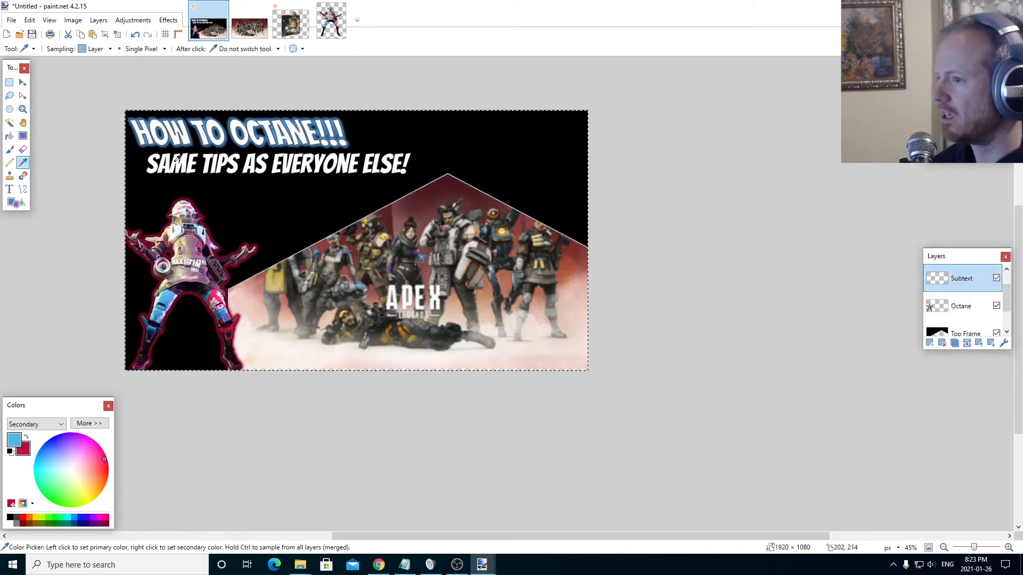
{"action": "left_click", "coordinate": [10, 122]}
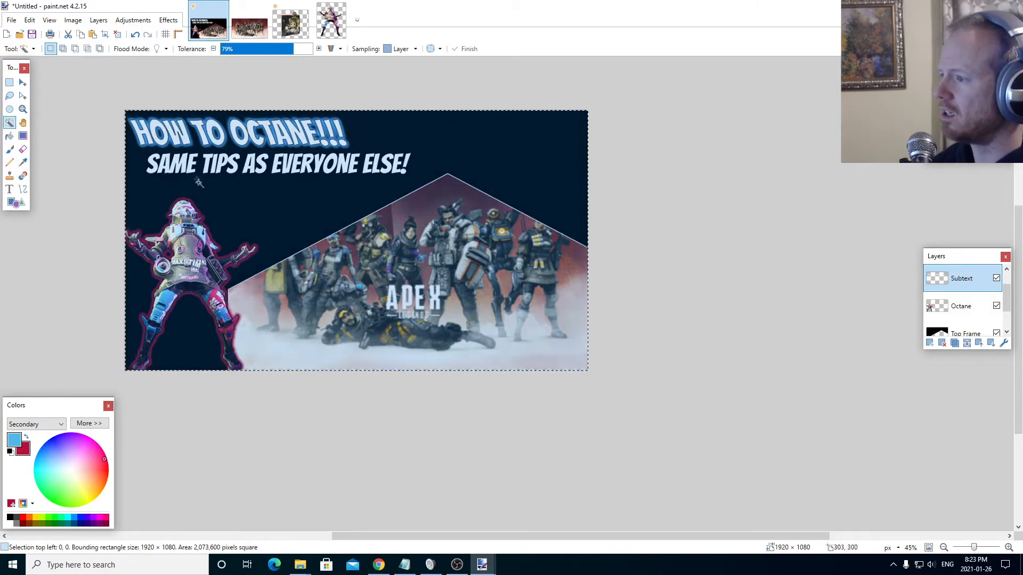
{"action": "left_click", "coordinate": [183, 162]}
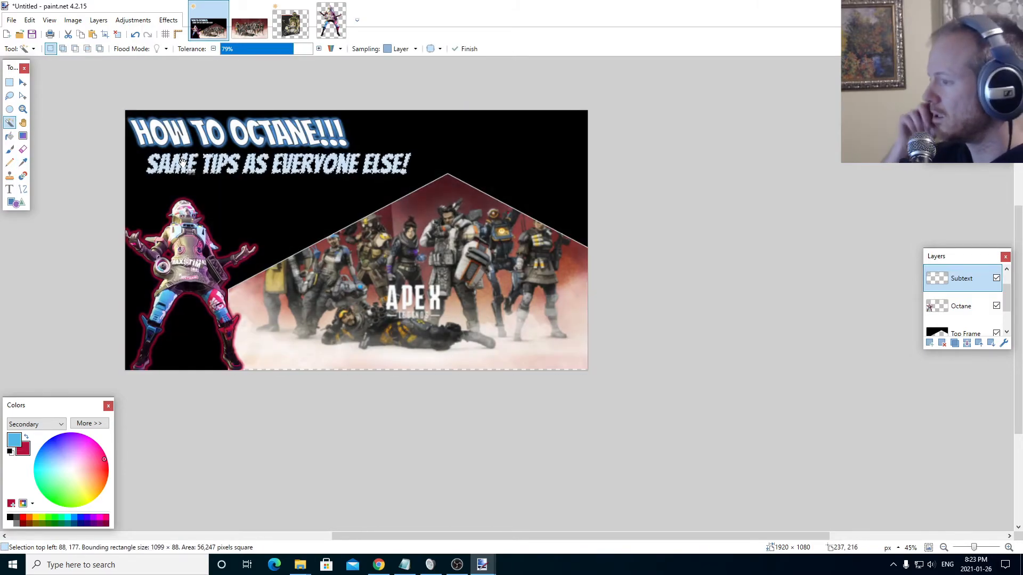
{"action": "left_click", "coordinate": [23, 136]}
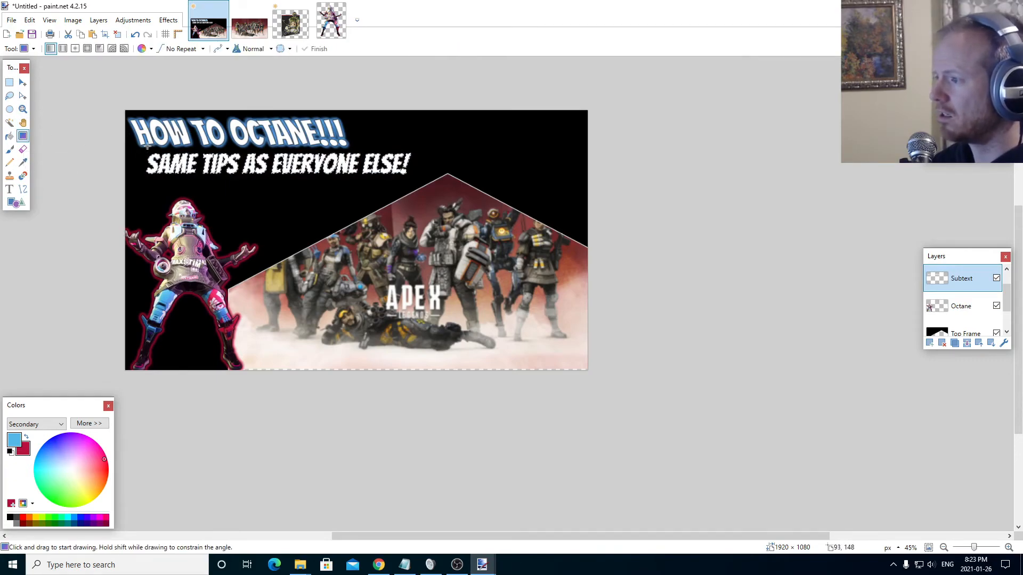
{"action": "mouse_move", "coordinate": [131, 141]}
{"action": "left_mouse_down"}
{"action": "mouse_move", "coordinate": [294, 200]}
{"action": "mouse_move", "coordinate": [319, 219]}
{"action": "mouse_move", "coordinate": [354, 277]}
{"action": "mouse_move", "coordinate": [382, 193]}
{"action": "mouse_move", "coordinate": [401, 199]}
{"action": "left_mouse_up"}
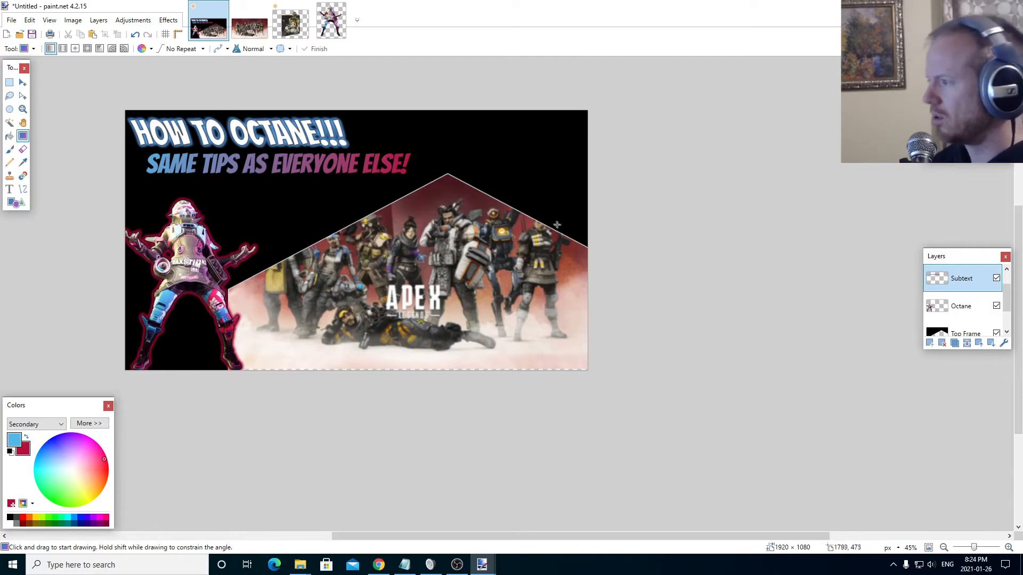
Step: Try a black drop shadow on the Subtext layer with widening radius 6, blur radius 7 and opacity 255, and clear the selection
{"action": "key", "text": "ctrl+a"}
{"action": "left_click", "coordinate": [168, 20]}
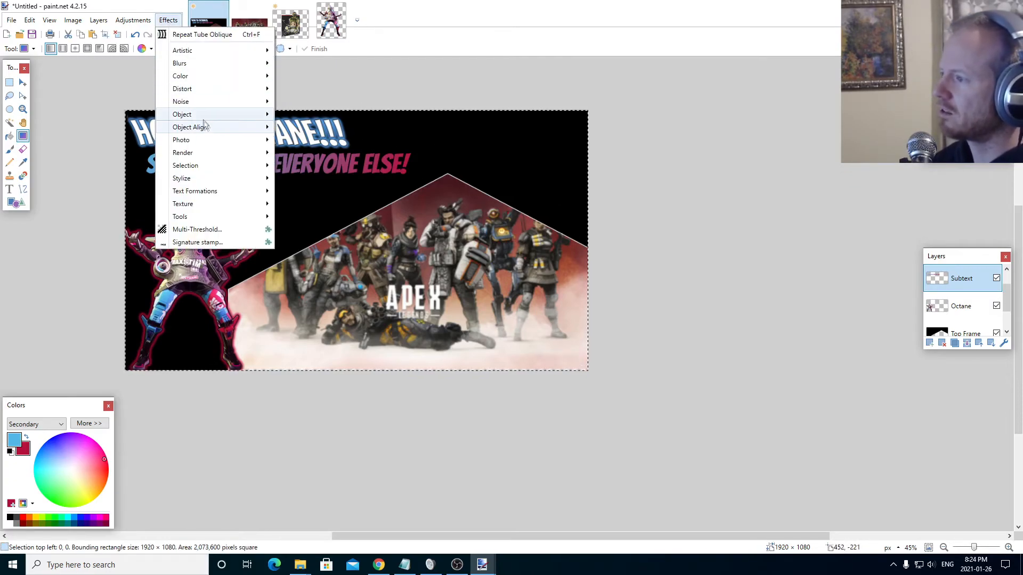
{"action": "mouse_move", "coordinate": [207, 113]}
{"action": "left_click", "coordinate": [304, 127]}
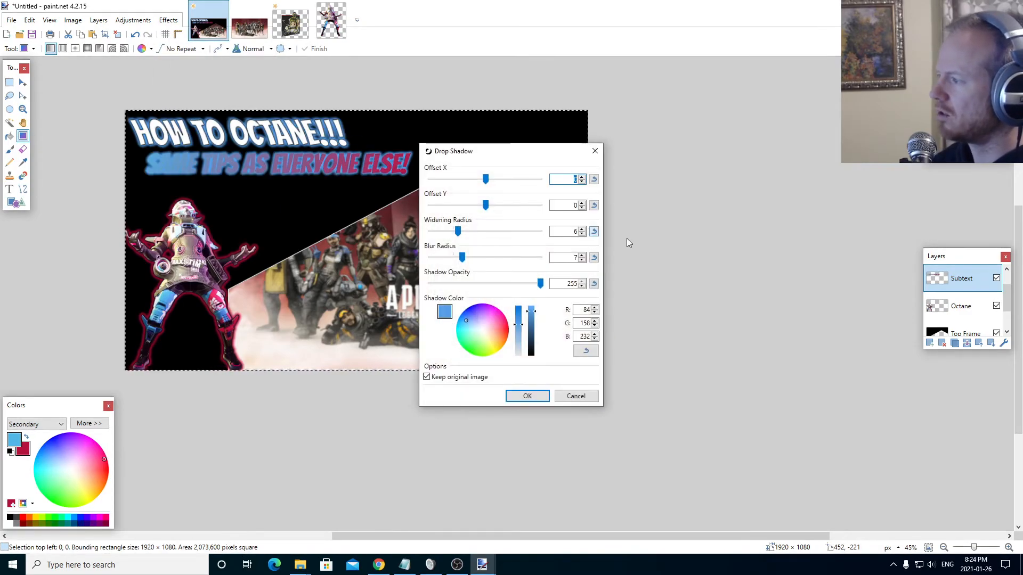
{"action": "left_click", "coordinate": [532, 315]}
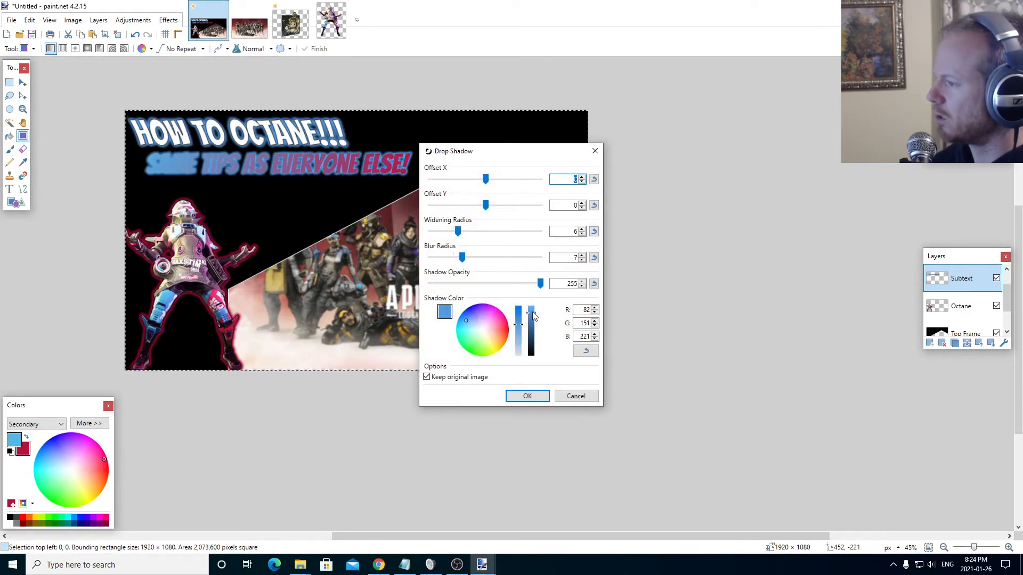
{"action": "left_click_drag", "start_coordinate": [533, 316], "coordinate": [531, 356]}
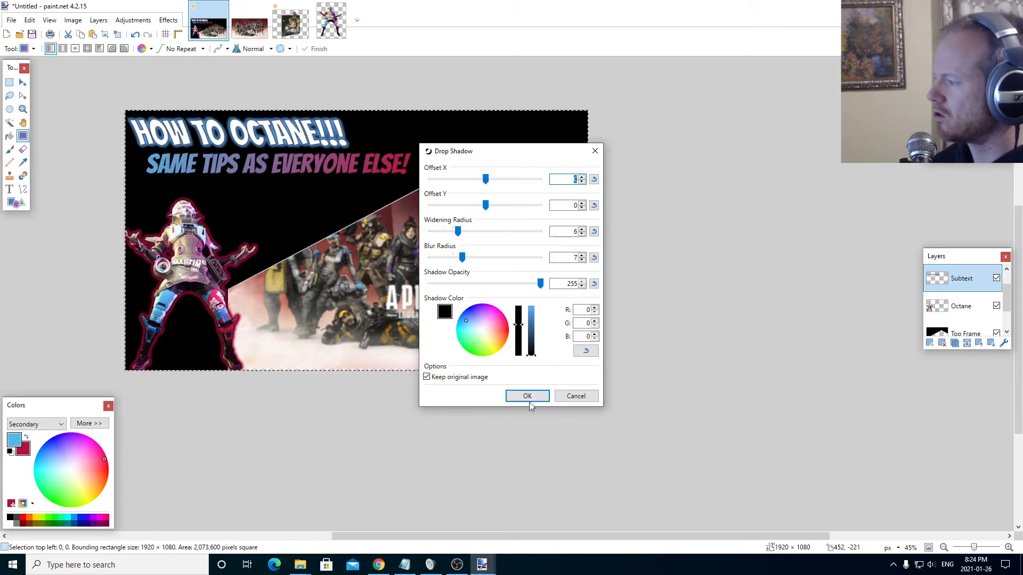
{"action": "left_click", "coordinate": [529, 397]}
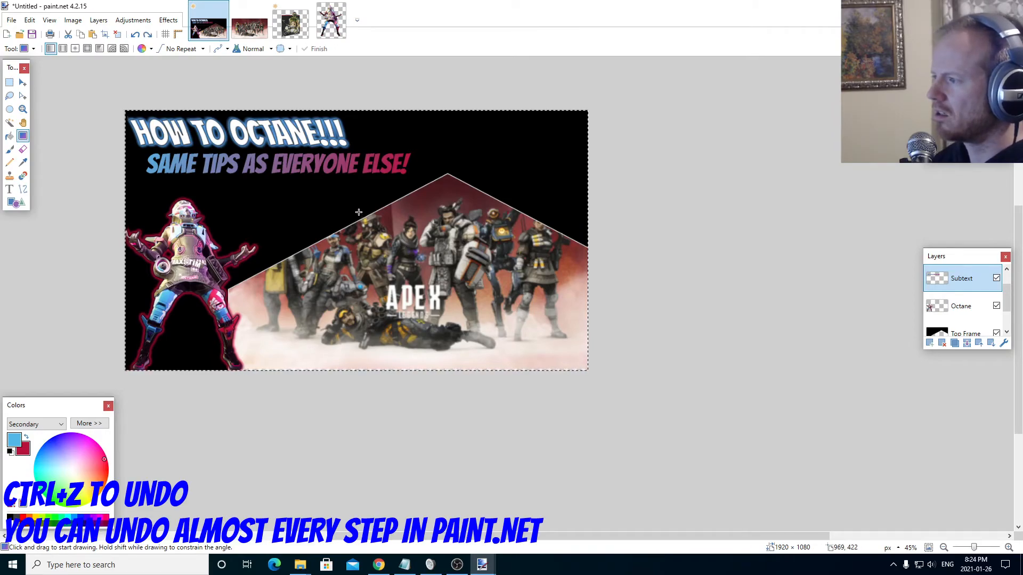
{"action": "key", "text": "ctrl+d"}
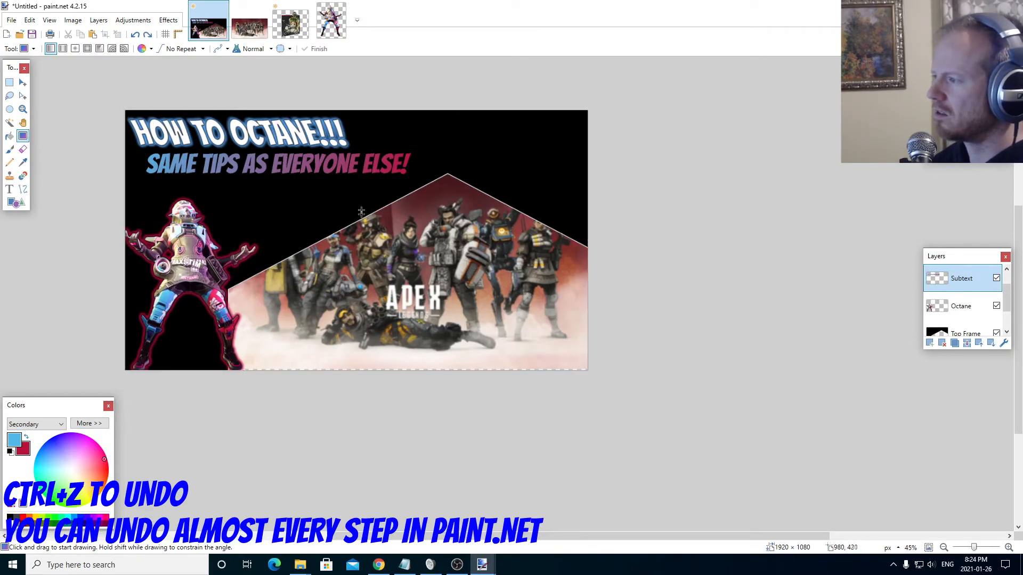
Step: Smooth the gradient subtitle's edges using AA's Assistant with Soften the edges enabled, sharpness 1.00, gamma 2.00 and offset 1.00, and inspect the letters
{"action": "scroll", "coordinate": [341, 197], "scroll_direction": "up", "scroll_amount": 3}
{"action": "scroll", "coordinate": [336, 199], "scroll_direction": "down", "scroll_amount": 1}
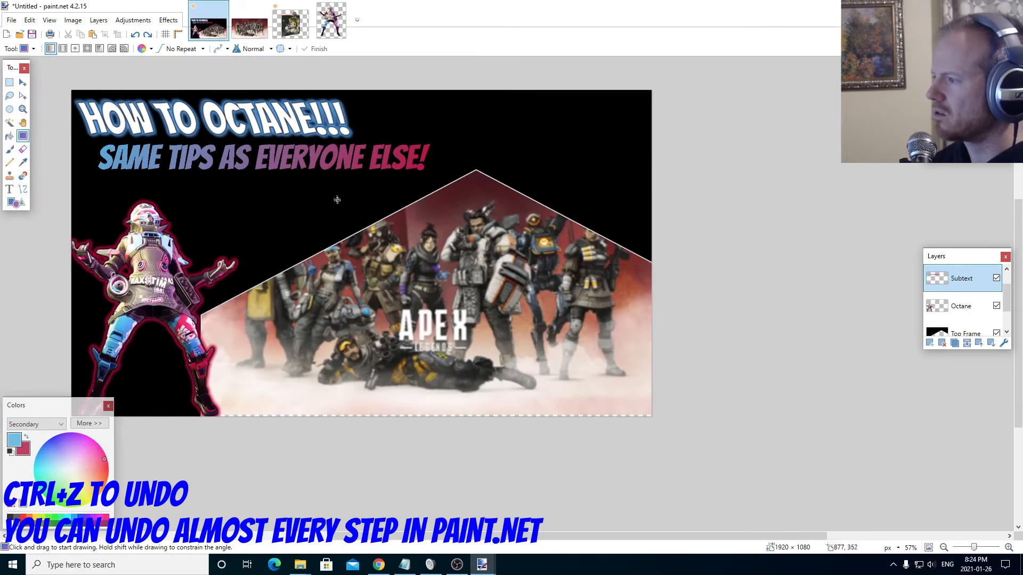
{"action": "key", "text": "ctrl+a"}
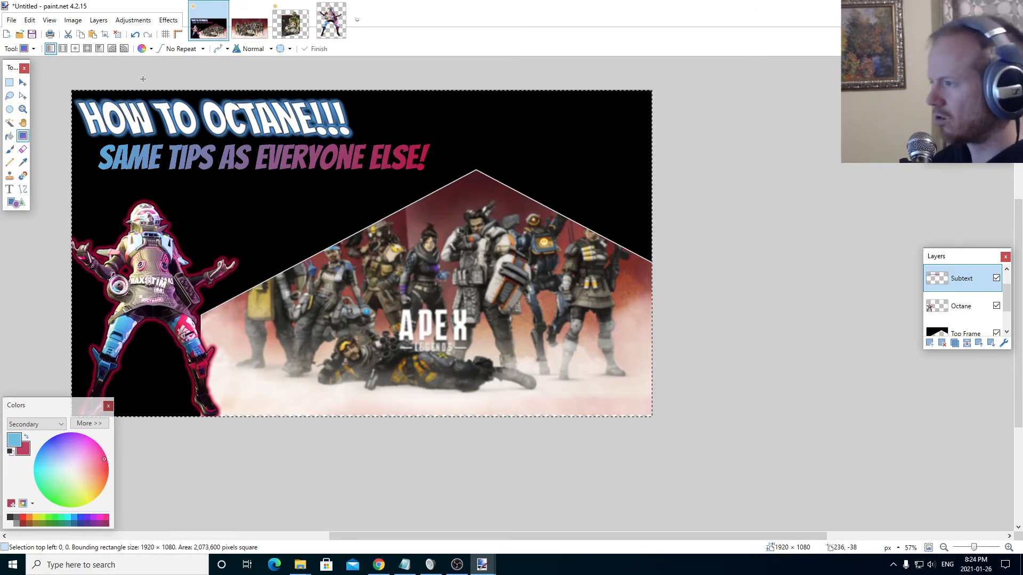
{"action": "left_click", "coordinate": [167, 21]}
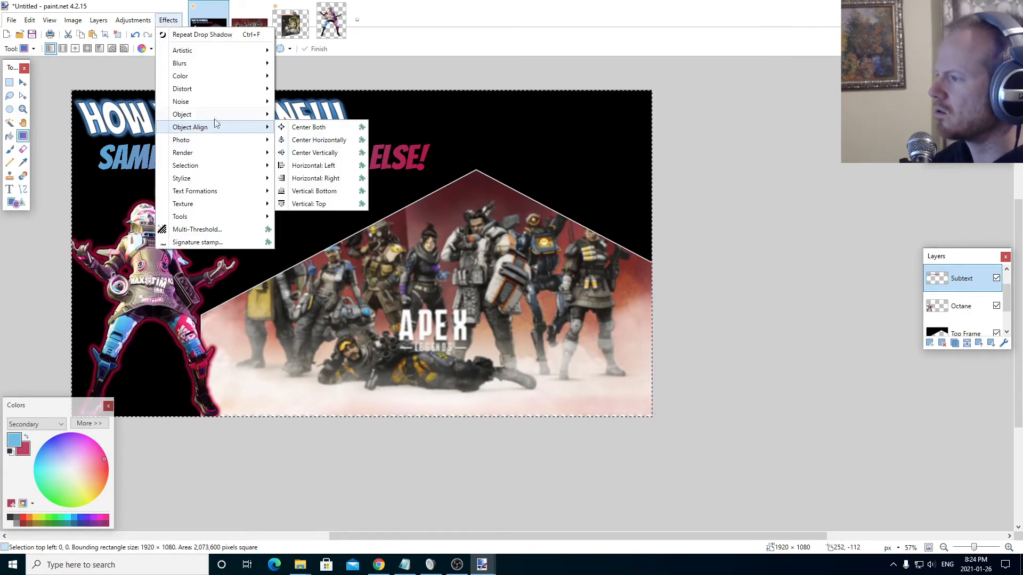
{"action": "left_click", "coordinate": [310, 115]}
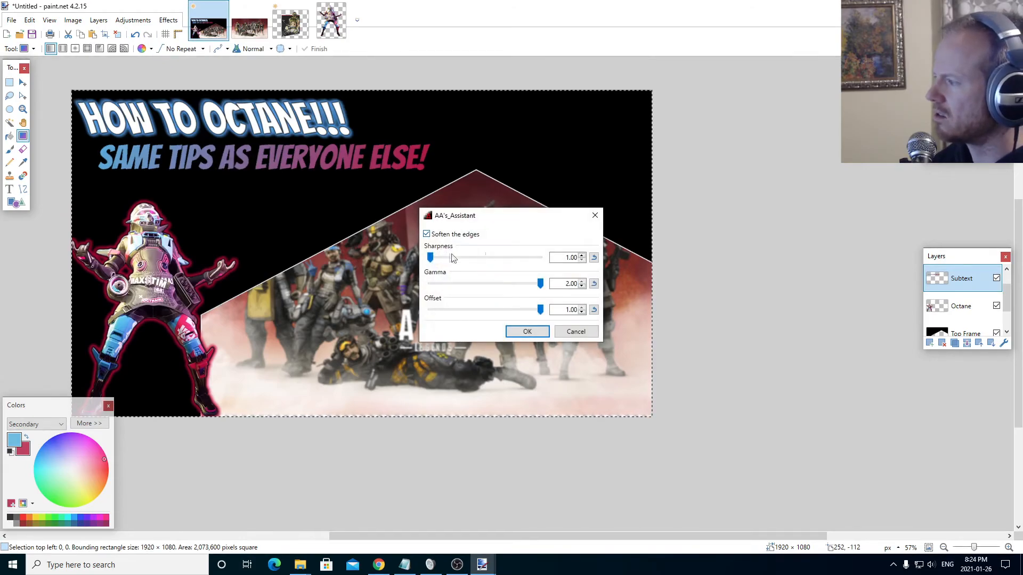
{"action": "left_click", "coordinate": [528, 333]}
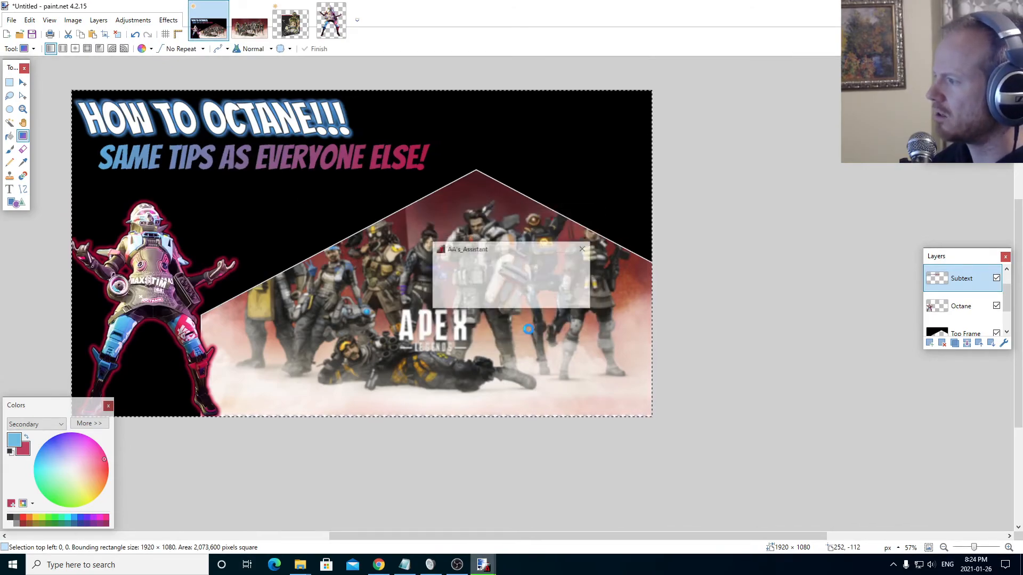
{"action": "scroll", "coordinate": [313, 181], "scroll_direction": "up", "scroll_amount": 5}
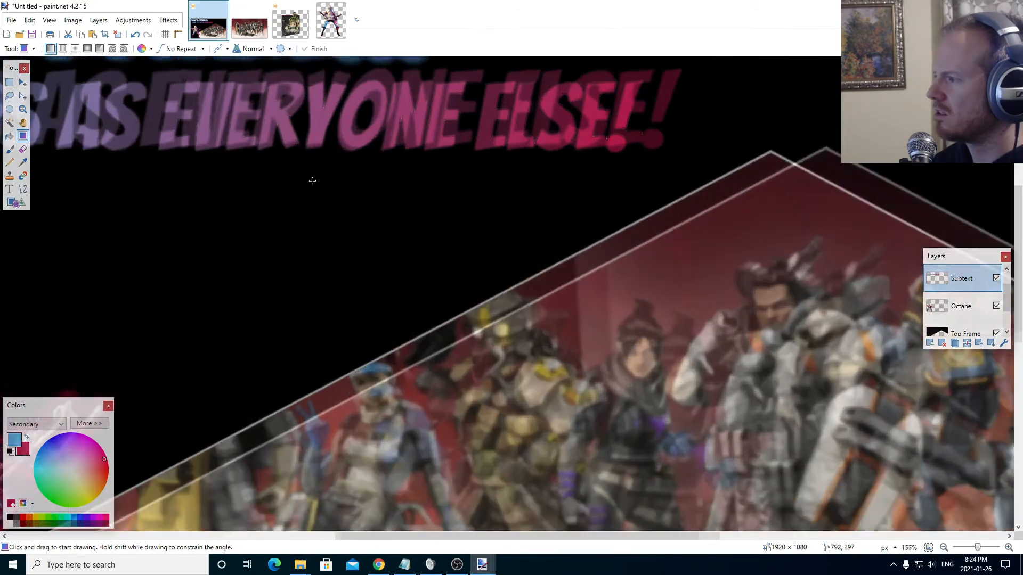
{"action": "scroll", "coordinate": [329, 171], "scroll_direction": "up", "scroll_amount": 2}
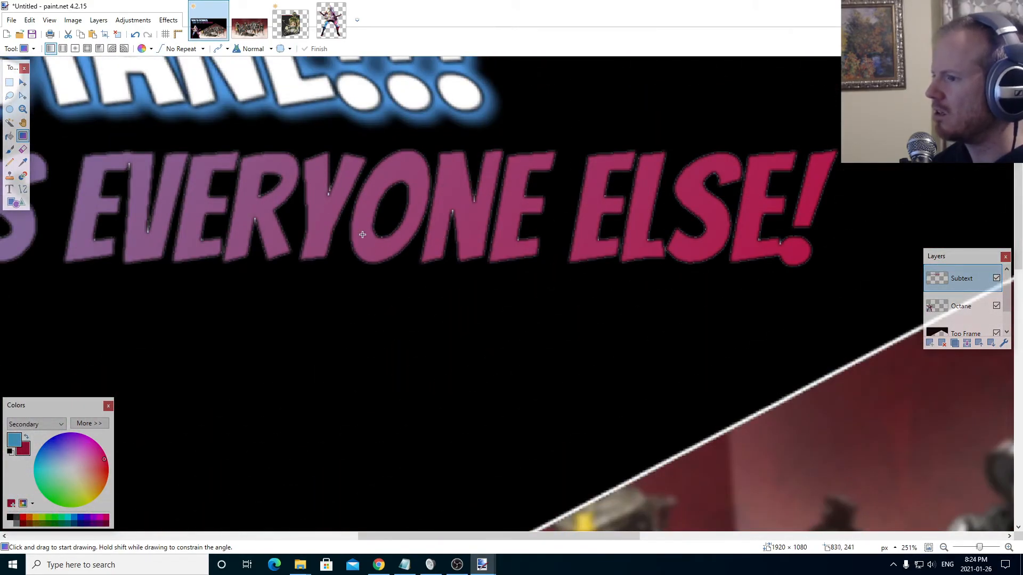
{"action": "scroll", "coordinate": [362, 235], "scroll_direction": "down", "scroll_amount": 4}
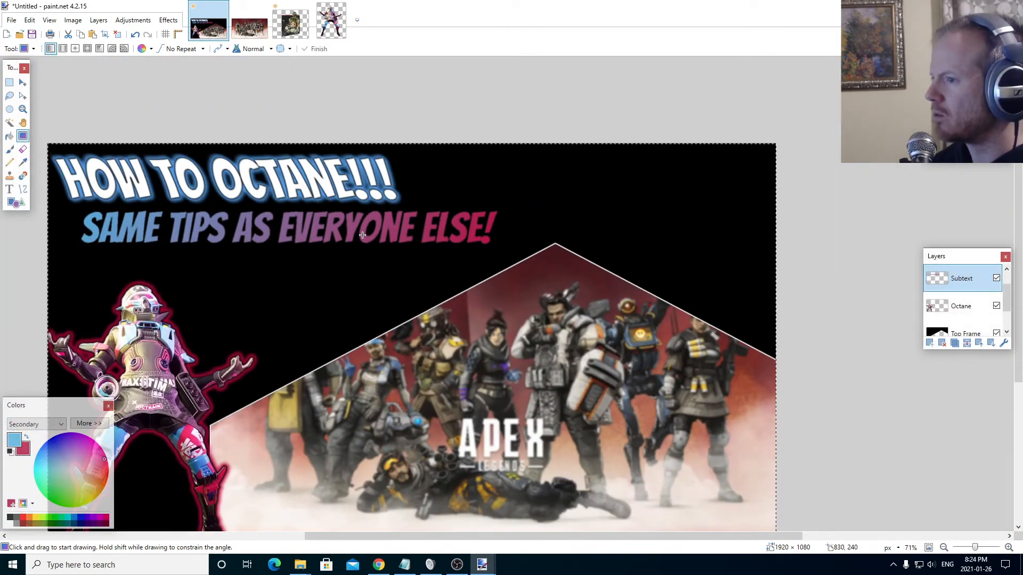
Step: Undo the subtitle's edge smoothing and gradient fill, and clear the selection
{"action": "key", "text": "ctrl+z"}
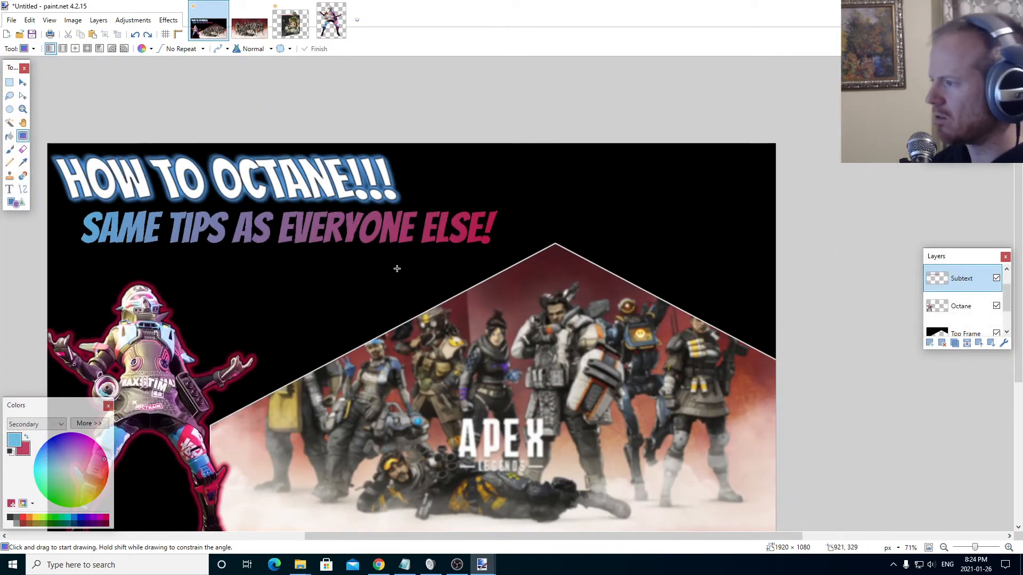
{"action": "key", "text": "ctrl+z"}
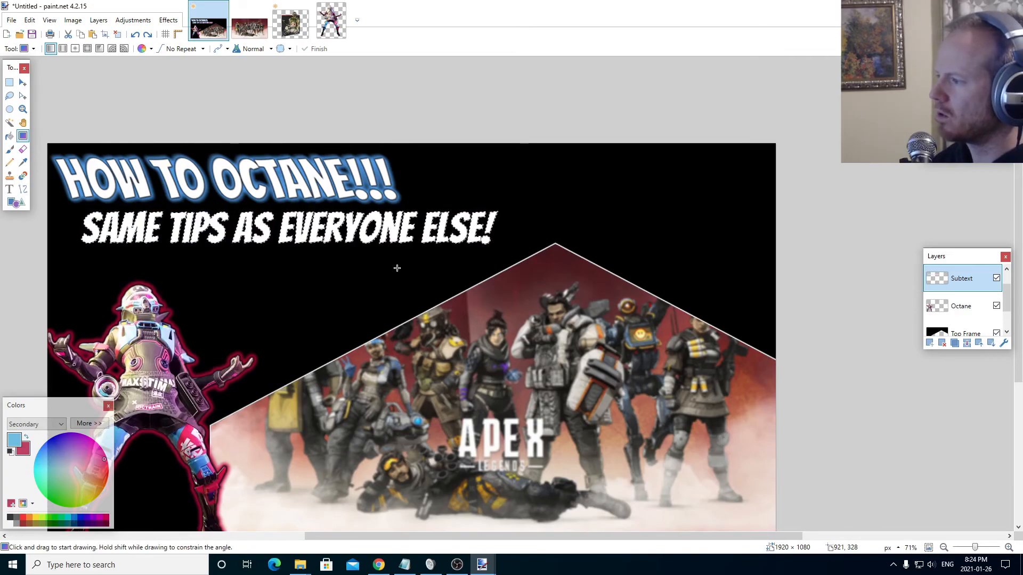
{"action": "key", "text": "ctrl+d"}
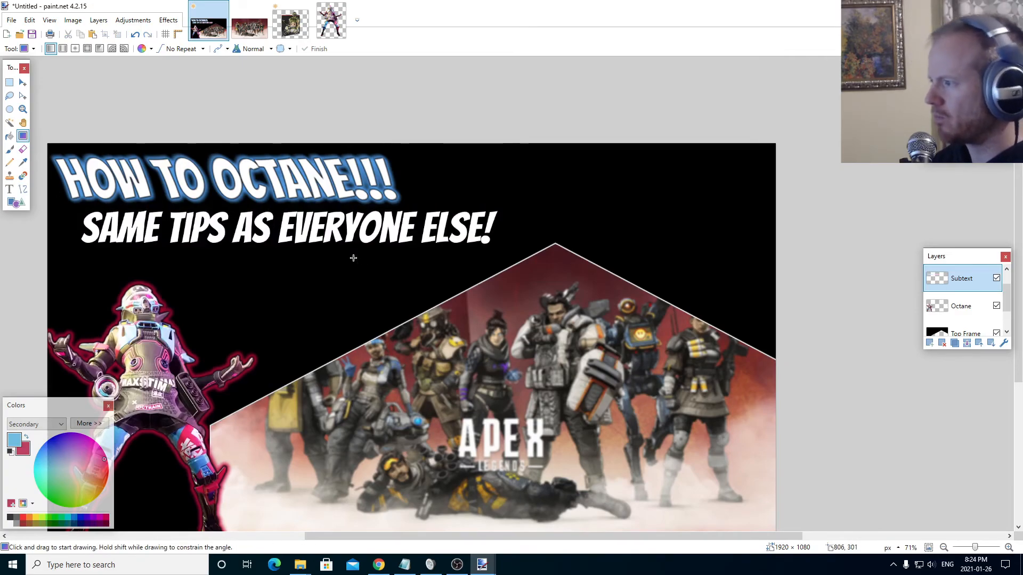
Step: Select the entire canvas and repeat AA's Assistant on the white subtitle of the Subtext layer
{"action": "key", "text": "ctrl+a"}
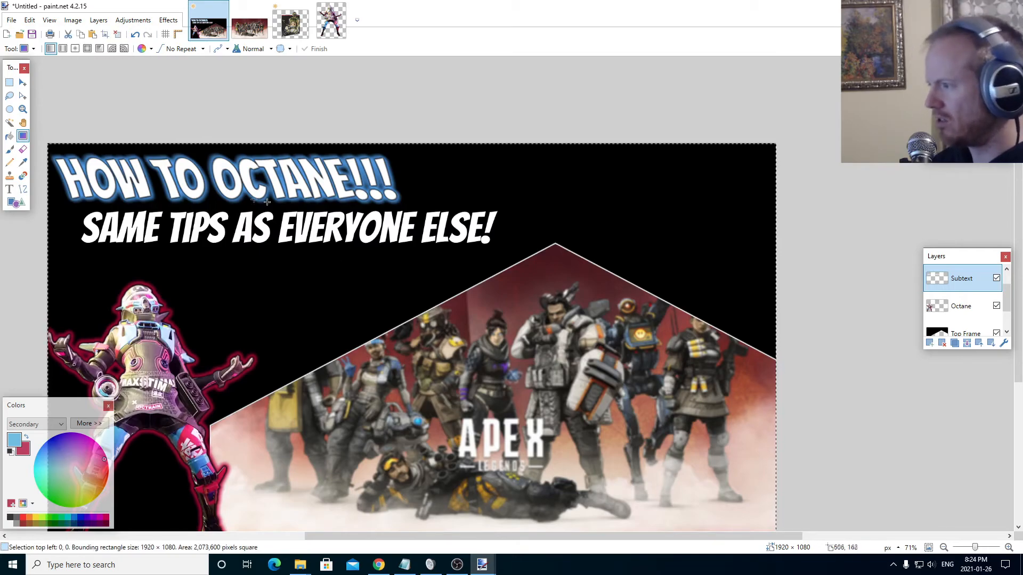
{"action": "left_click", "coordinate": [168, 21]}
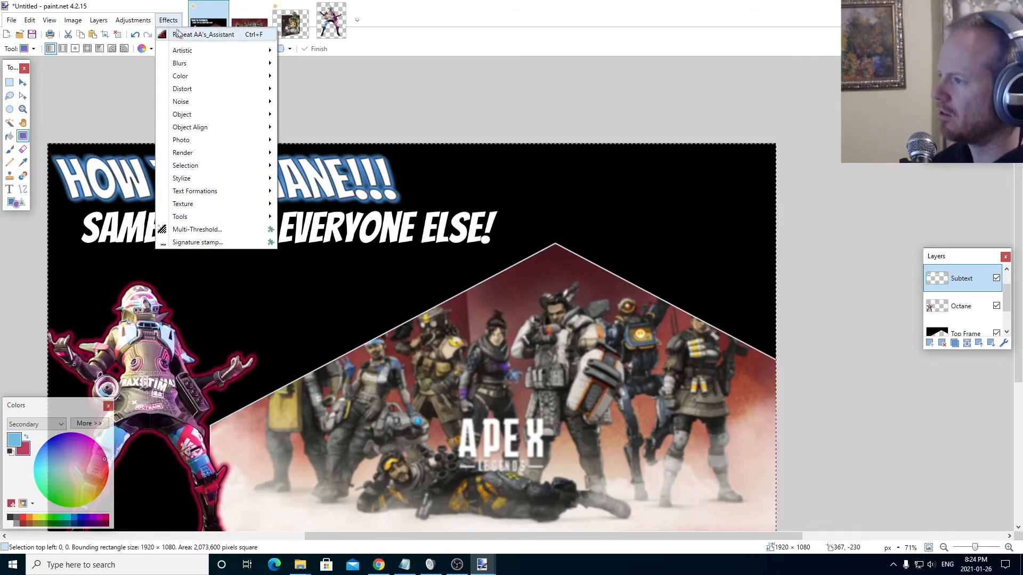
{"action": "left_click", "coordinate": [186, 35]}
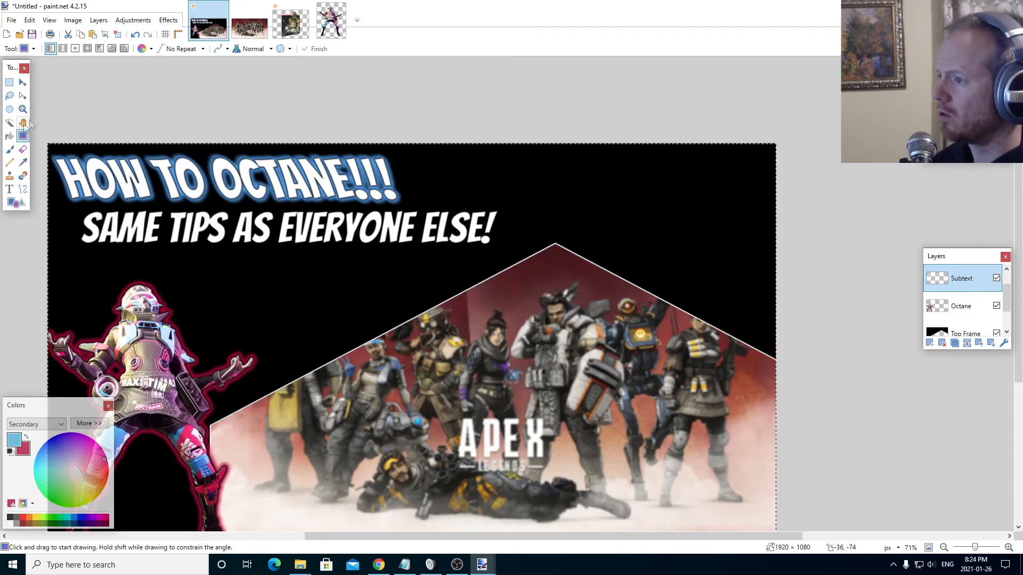
Step: Select the subtitle letters with the Magic Wand at 80% tolerance, fill them with a light blue to crimson linear gradient, and clear the selection
{"action": "left_click", "coordinate": [9, 122]}
{"action": "left_click", "coordinate": [99, 222]}
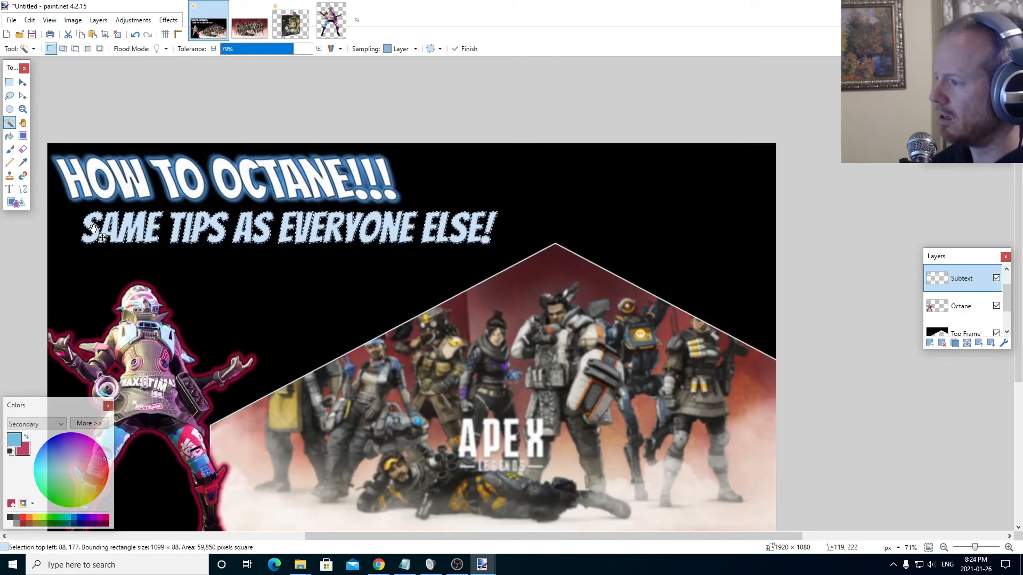
{"action": "left_click", "coordinate": [296, 50]}
{"action": "left_click", "coordinate": [294, 50]}
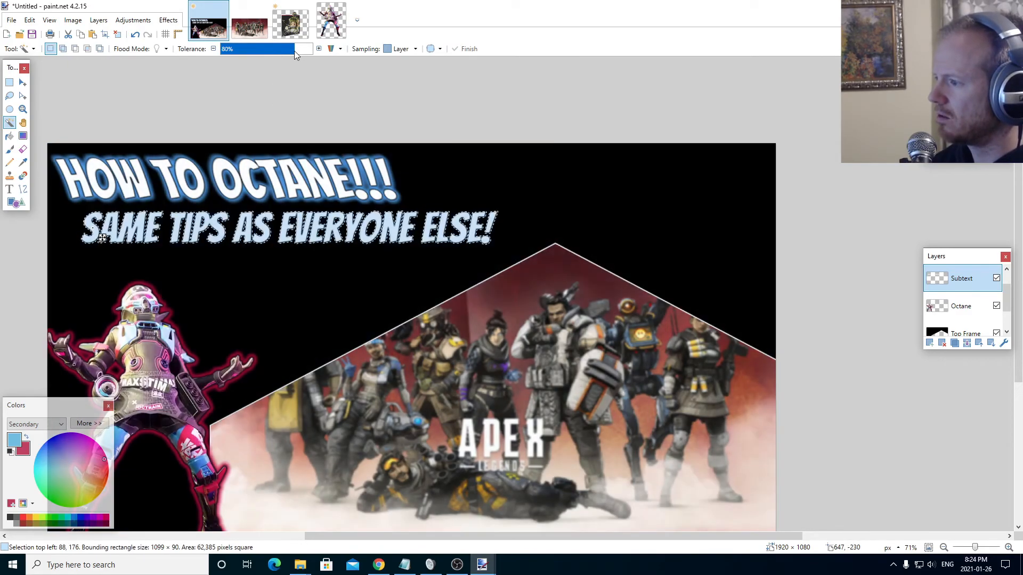
{"action": "left_click", "coordinate": [23, 135]}
{"action": "left_click_drag", "start_coordinate": [56, 206], "coordinate": [526, 345]}
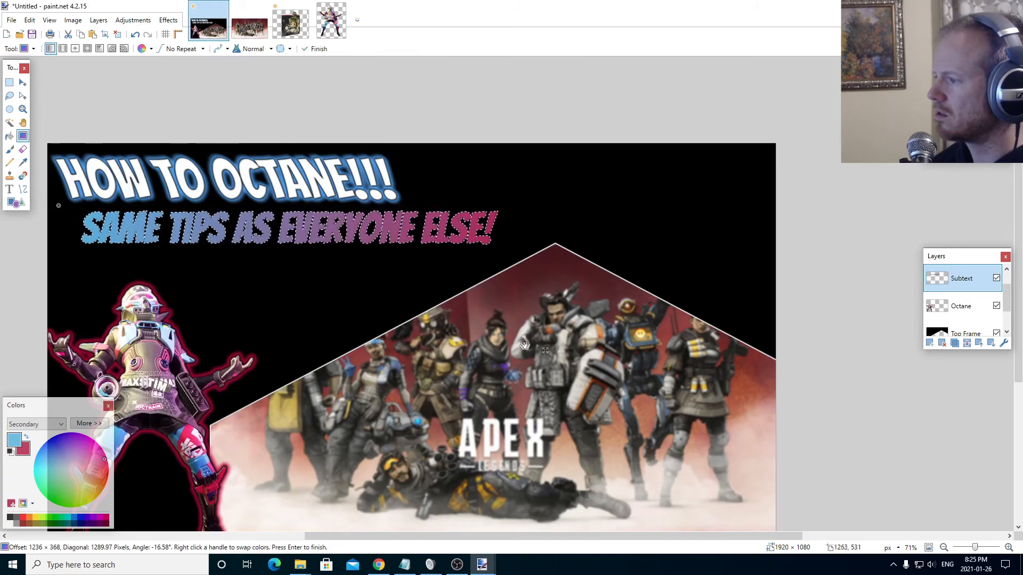
{"action": "key", "text": "Return"}
{"action": "key", "text": "ctrl+d"}
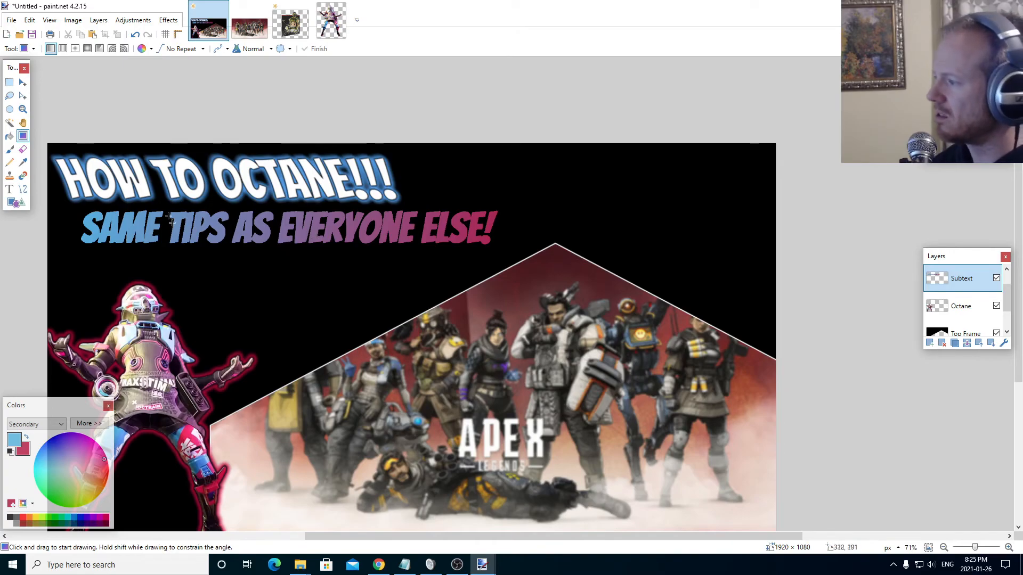
Step: Apply a black drop shadow to the Subtext layer with widening radius 3, blur radius 3 and opacity 255
{"action": "scroll", "coordinate": [250, 256], "scroll_direction": "down", "scroll_amount": 6}
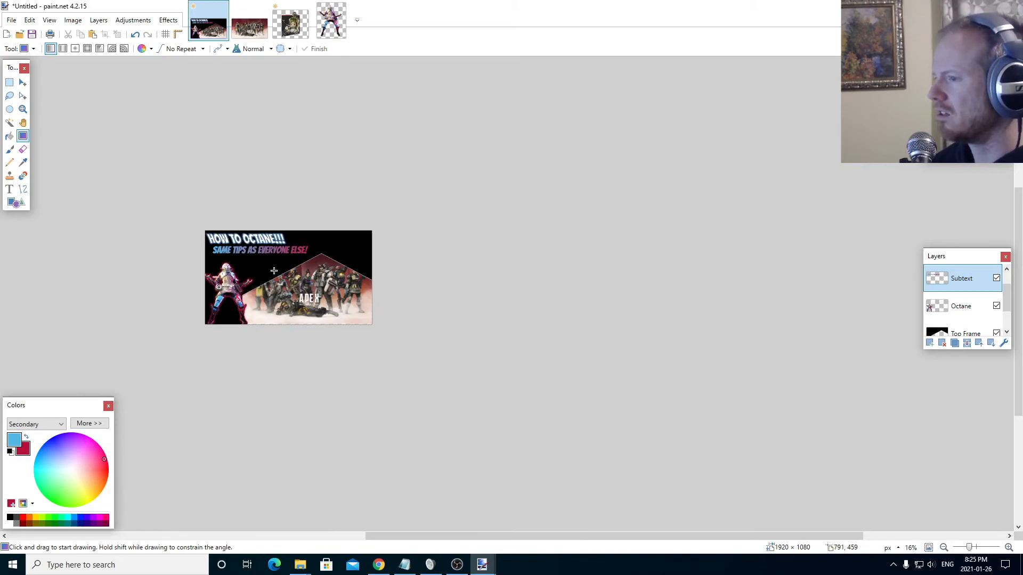
{"action": "scroll", "coordinate": [274, 271], "scroll_direction": "up", "scroll_amount": 5}
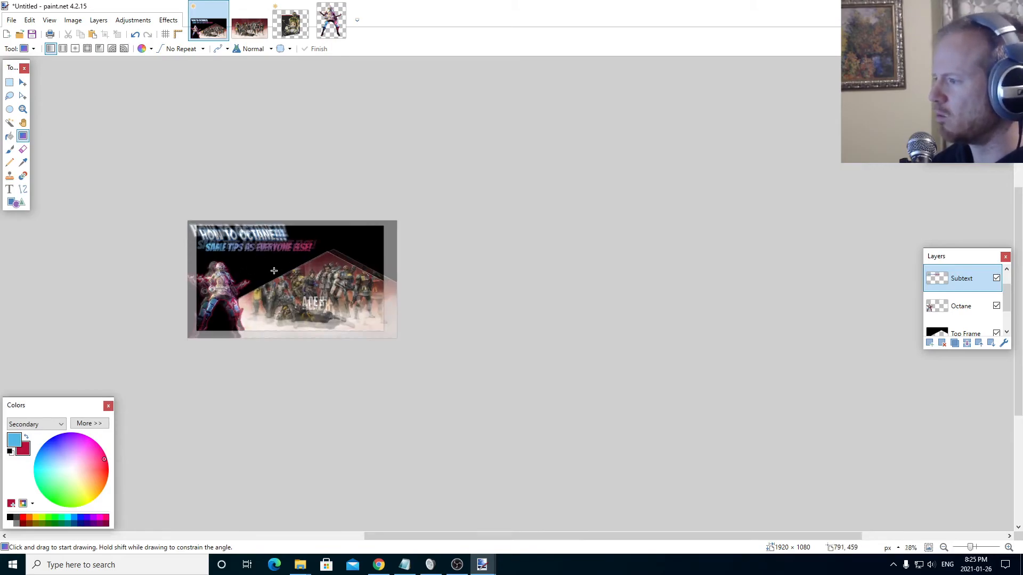
{"action": "scroll", "coordinate": [276, 273], "scroll_direction": "up", "scroll_amount": 2}
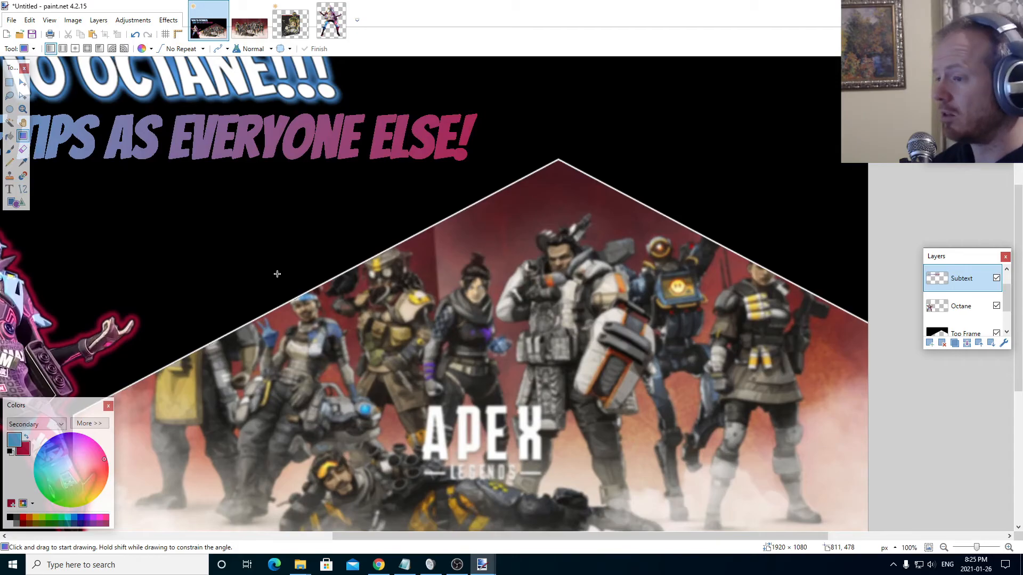
{"action": "scroll", "coordinate": [277, 273], "scroll_direction": "down", "scroll_amount": 2}
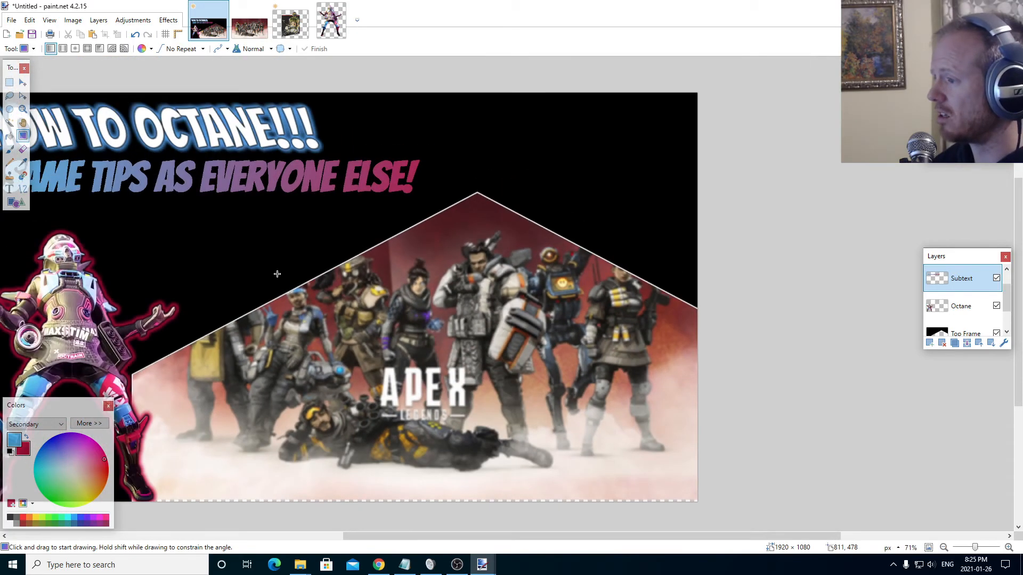
{"action": "left_click_drag", "start_coordinate": [402, 537], "coordinate": [344, 537]}
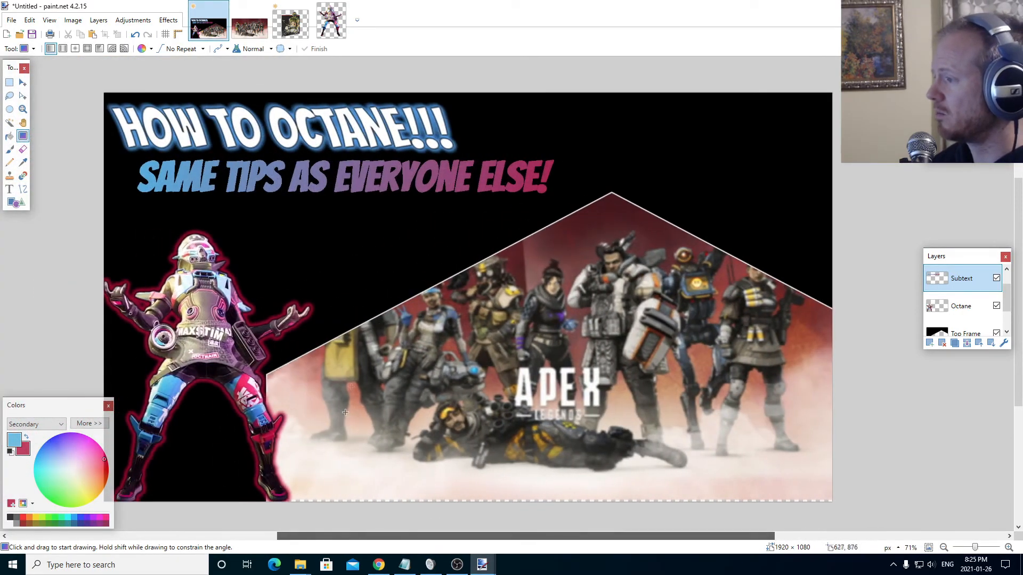
{"action": "scroll", "coordinate": [372, 358], "scroll_direction": "up", "scroll_amount": 2}
{"action": "scroll", "coordinate": [372, 357], "scroll_direction": "down", "scroll_amount": 2}
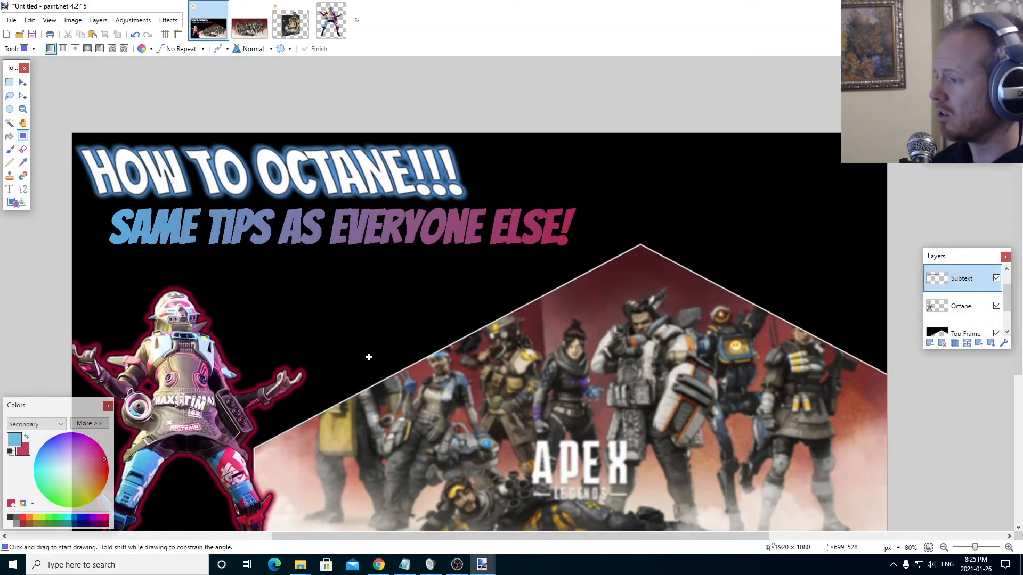
{"action": "key", "text": "ctrl+a"}
{"action": "left_click", "coordinate": [169, 20]}
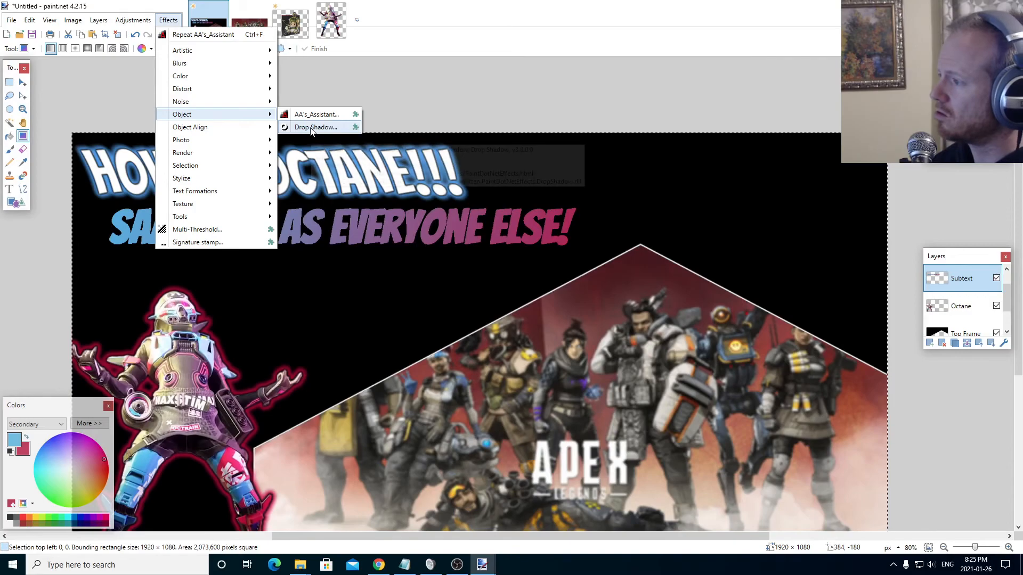
{"action": "left_click", "coordinate": [314, 126]}
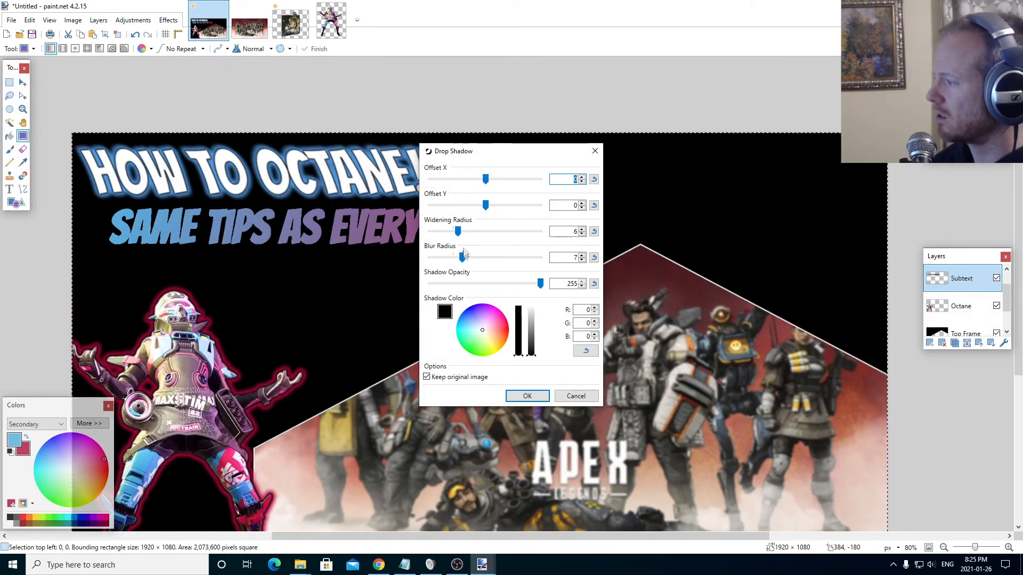
{"action": "left_click_drag", "start_coordinate": [458, 231], "coordinate": [446, 257]}
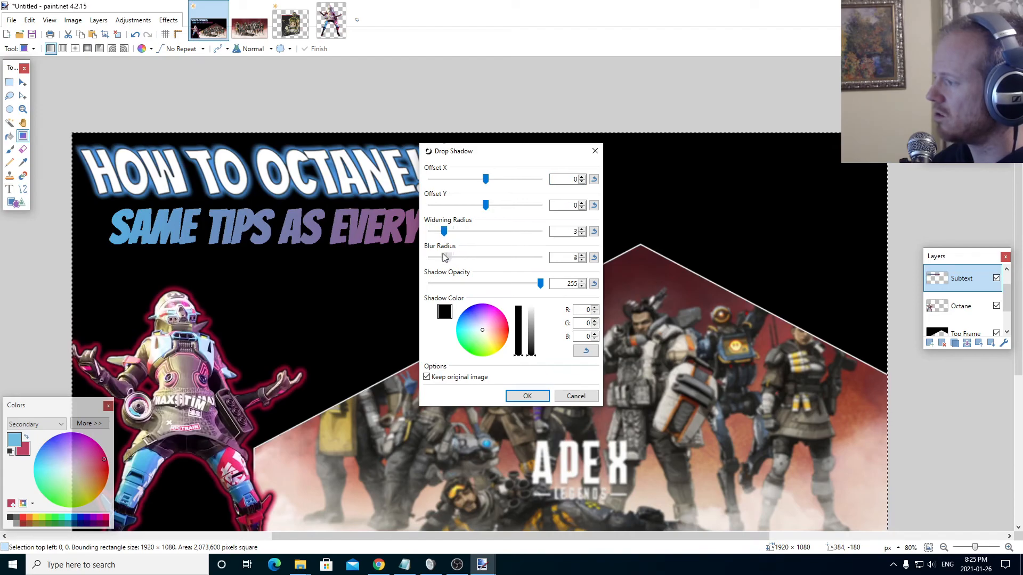
{"action": "left_click", "coordinate": [526, 396]}
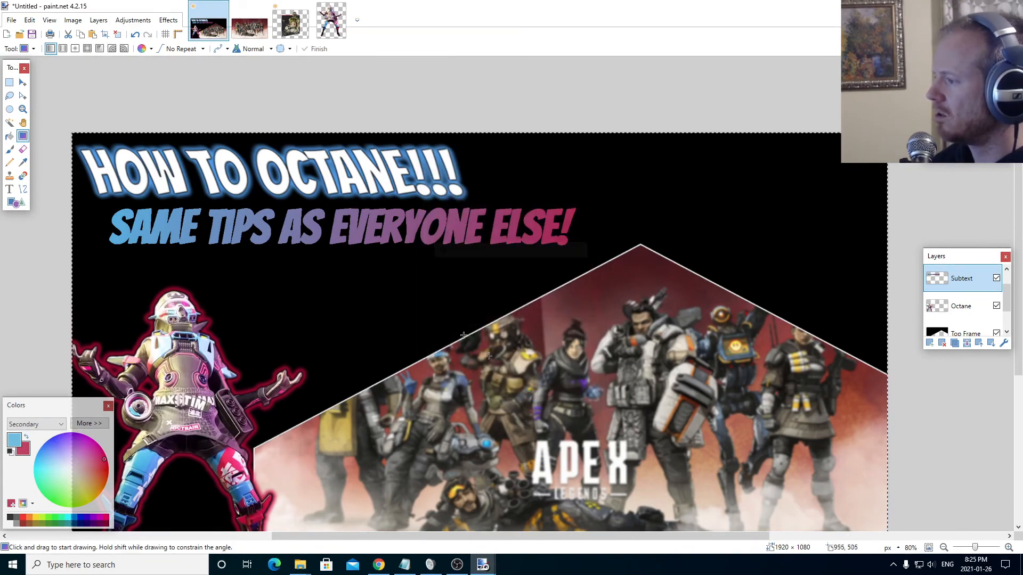
{"action": "left_click", "coordinate": [168, 19]}
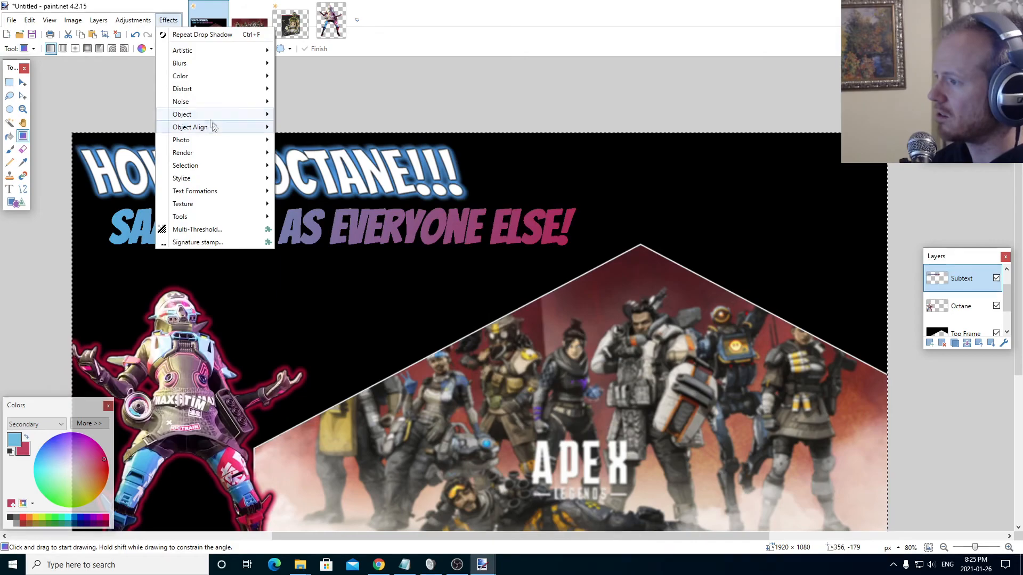
{"action": "left_click", "coordinate": [313, 127]}
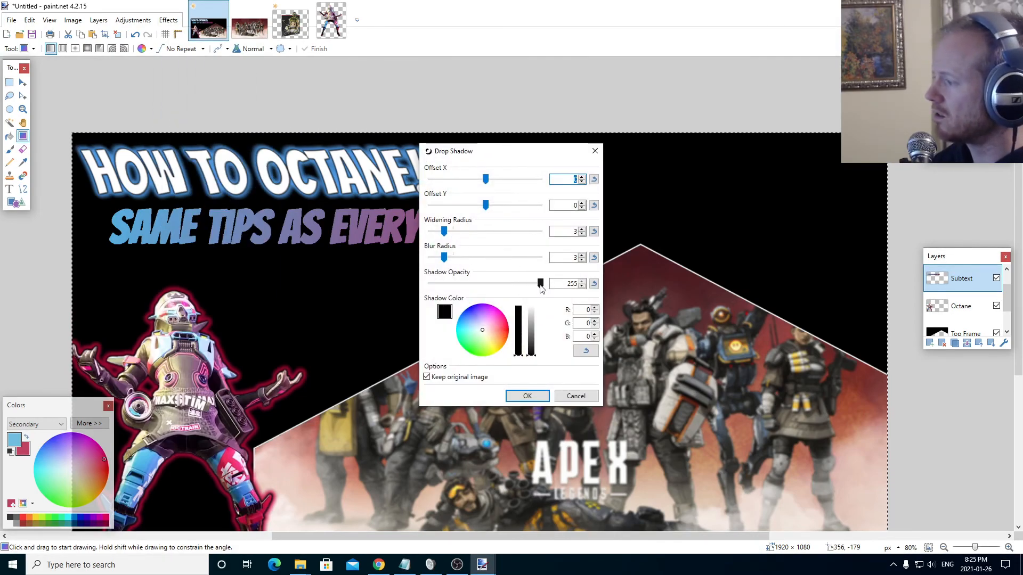
{"action": "left_click", "coordinate": [586, 351]}
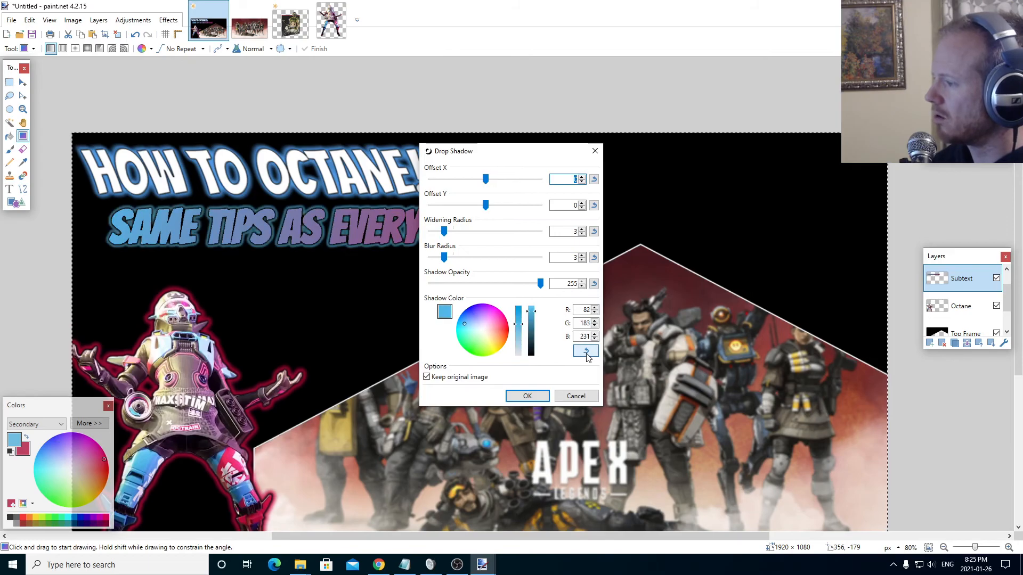
{"action": "left_click", "coordinate": [578, 396]}
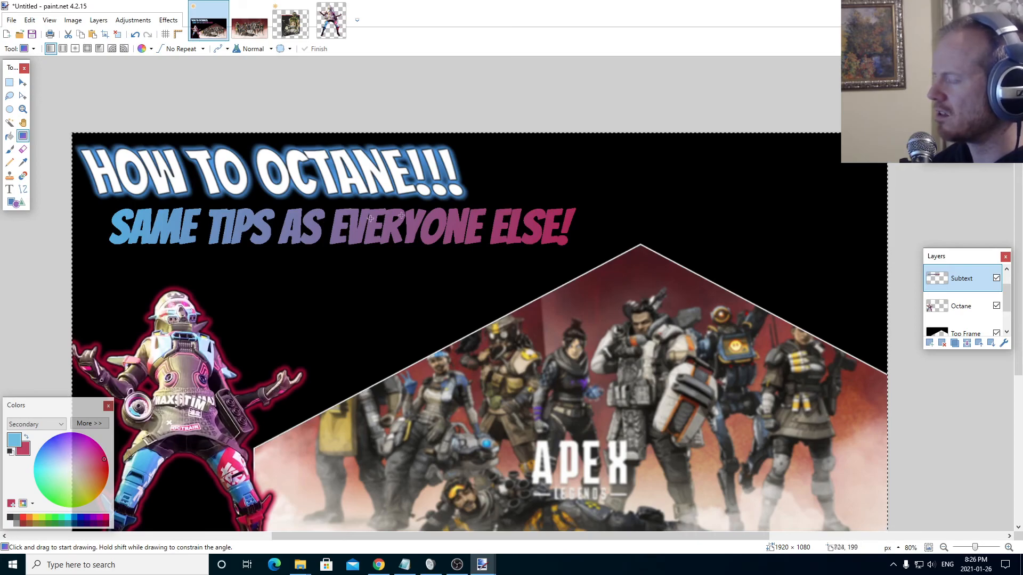
Step: Add a white drop shadow around the gradient subtitle with opacity 193 and smaller widening and blur radii
{"action": "left_click", "coordinate": [168, 19]}
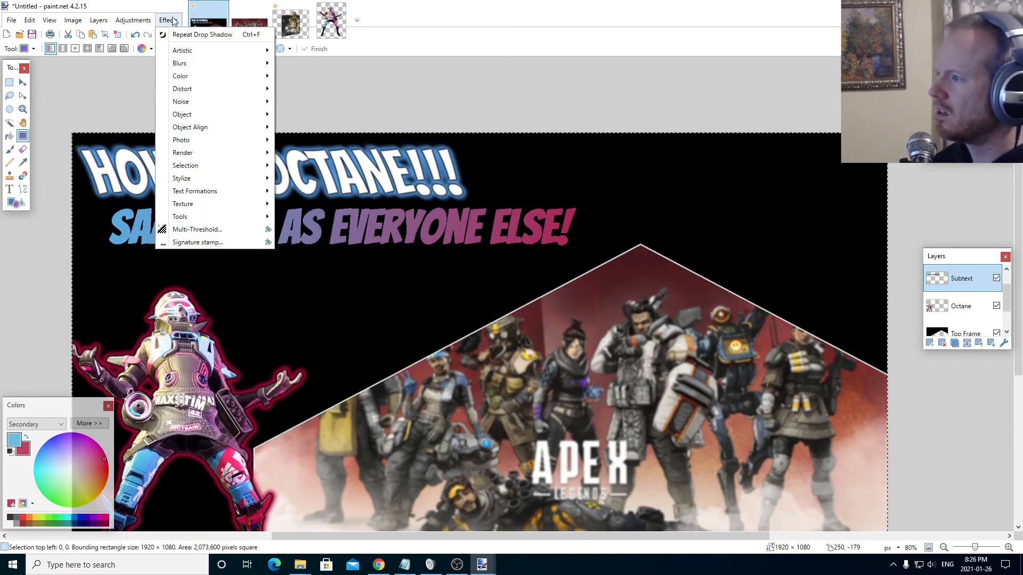
{"action": "left_click", "coordinate": [312, 128]}
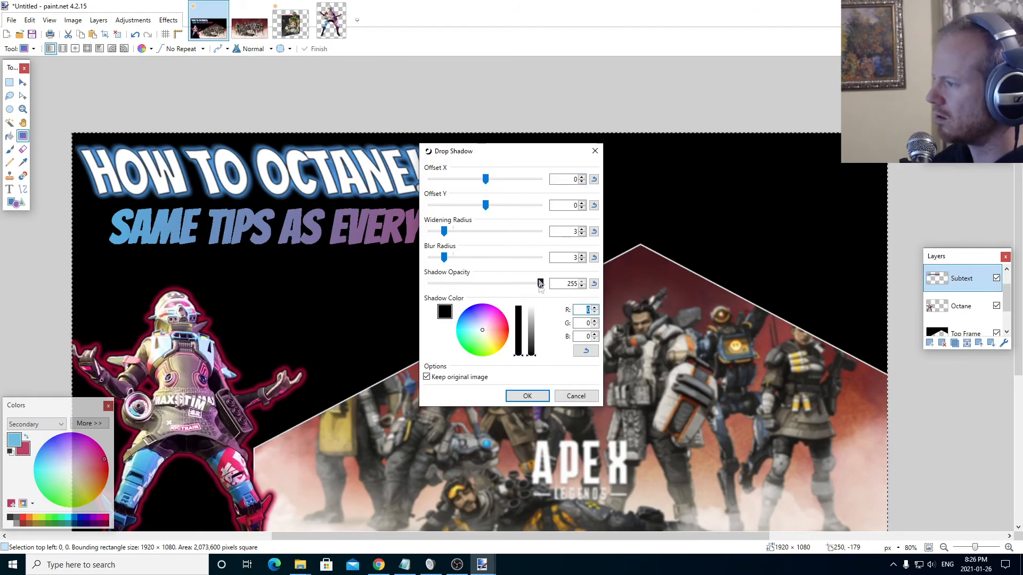
{"action": "left_click_drag", "start_coordinate": [531, 353], "coordinate": [539, 298]}
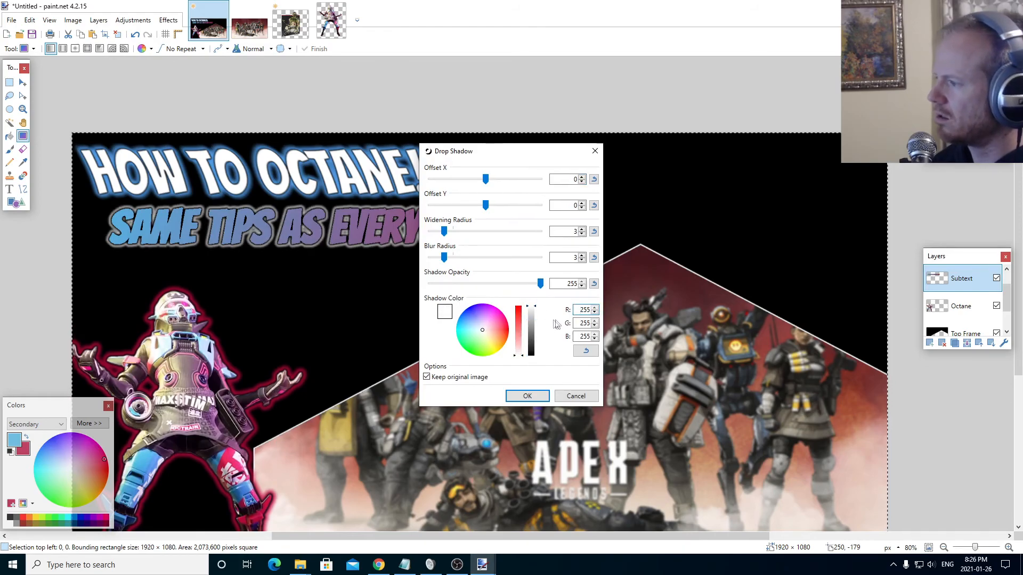
{"action": "left_click_drag", "start_coordinate": [541, 283], "coordinate": [515, 285]}
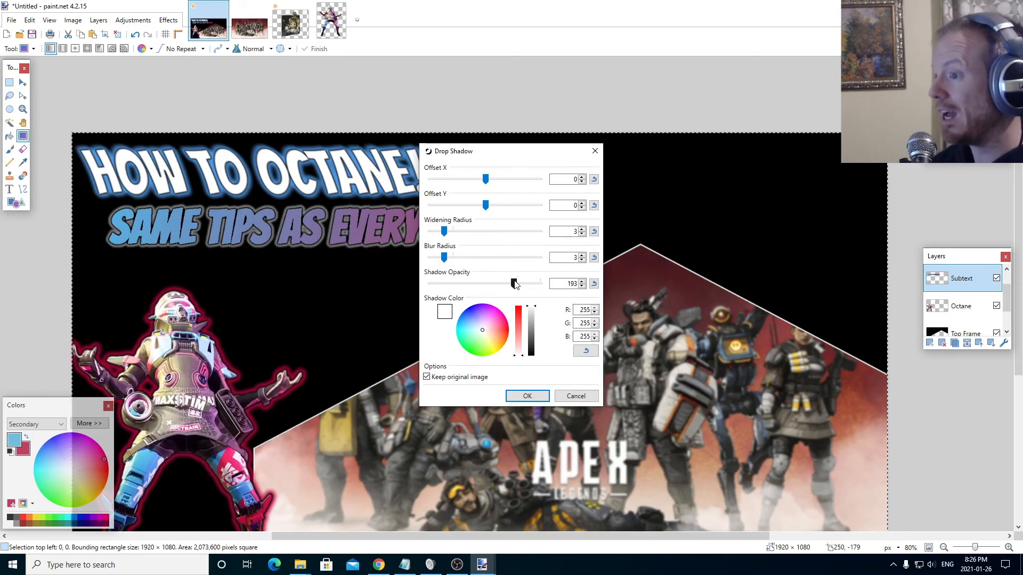
{"action": "left_click_drag", "start_coordinate": [446, 234], "coordinate": [434, 257]}
{"action": "left_click", "coordinate": [514, 398]}
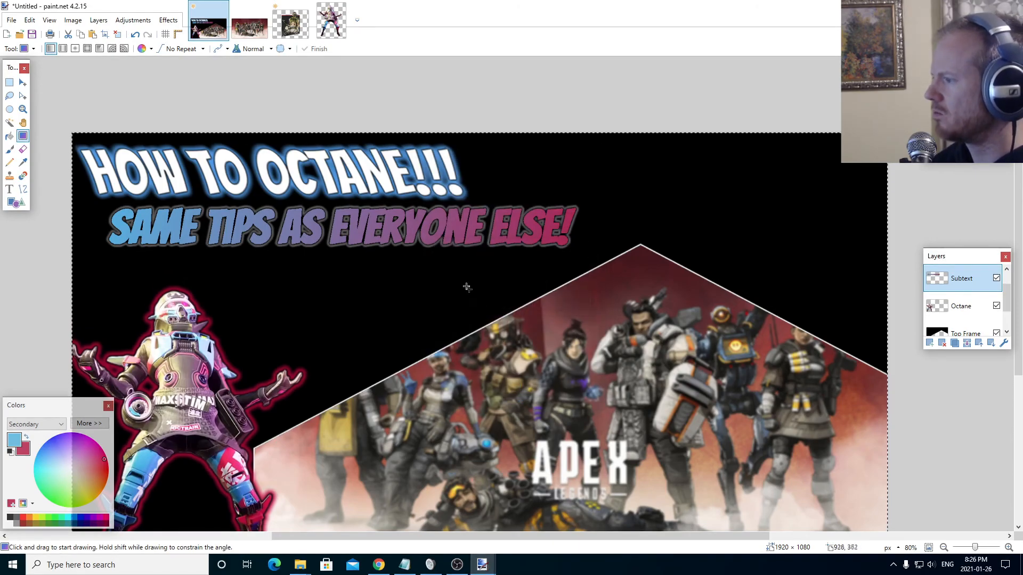
{"action": "scroll", "coordinate": [474, 290], "scroll_direction": "down", "scroll_amount": 3}
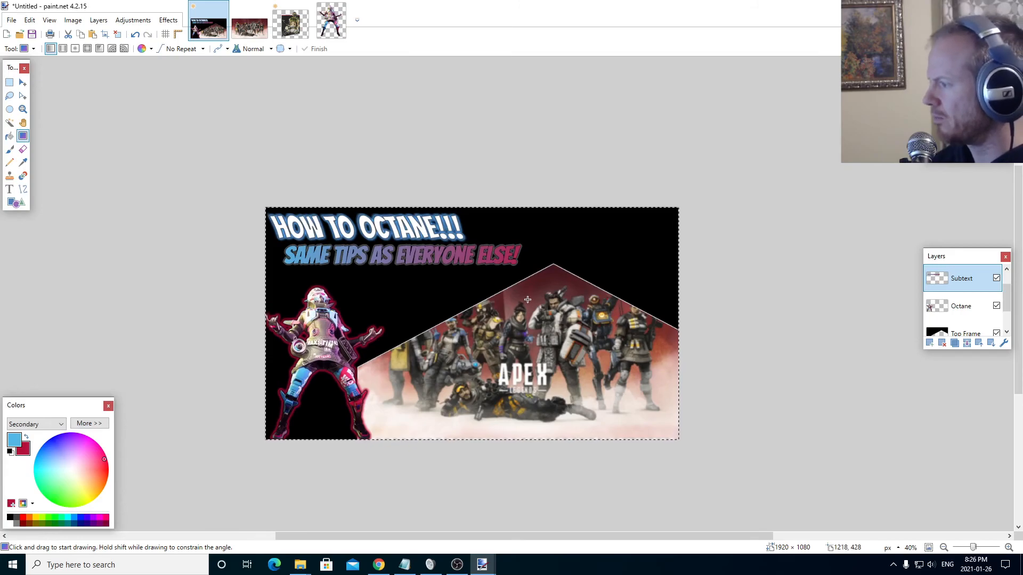